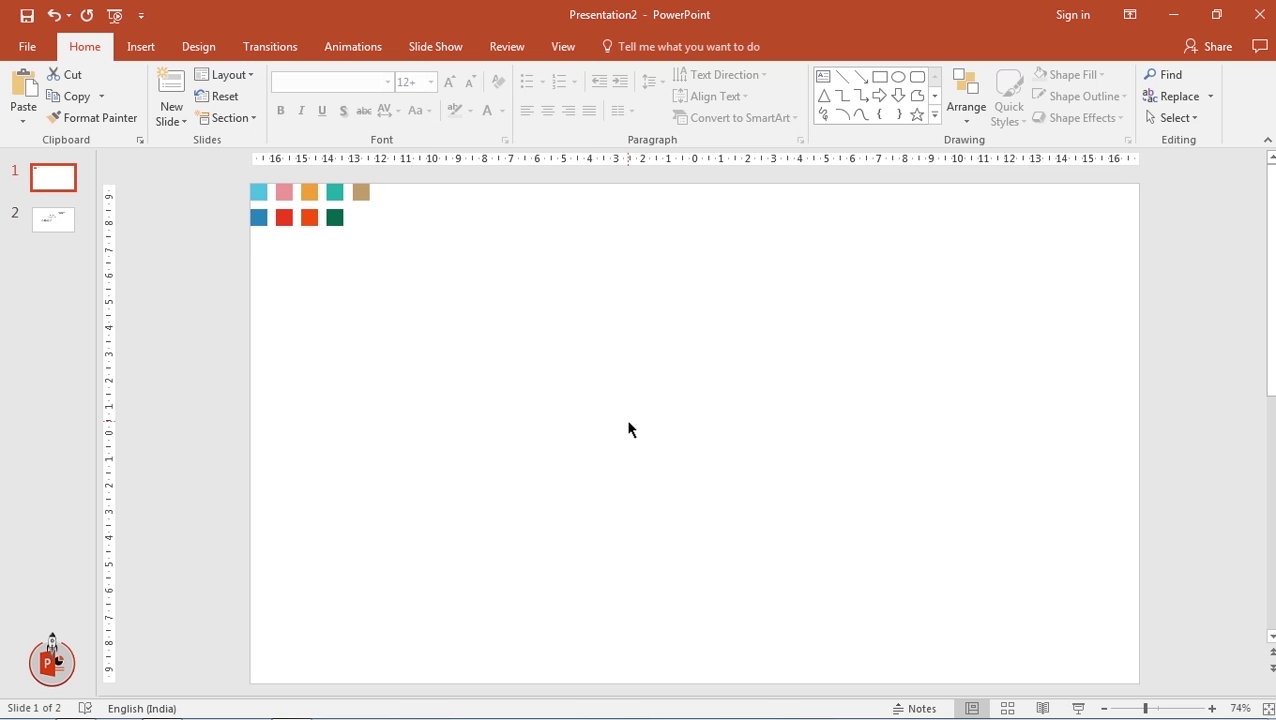
Draw a small rectangle near the slide centre and remove its outline
click(141, 47)
click(316, 118)
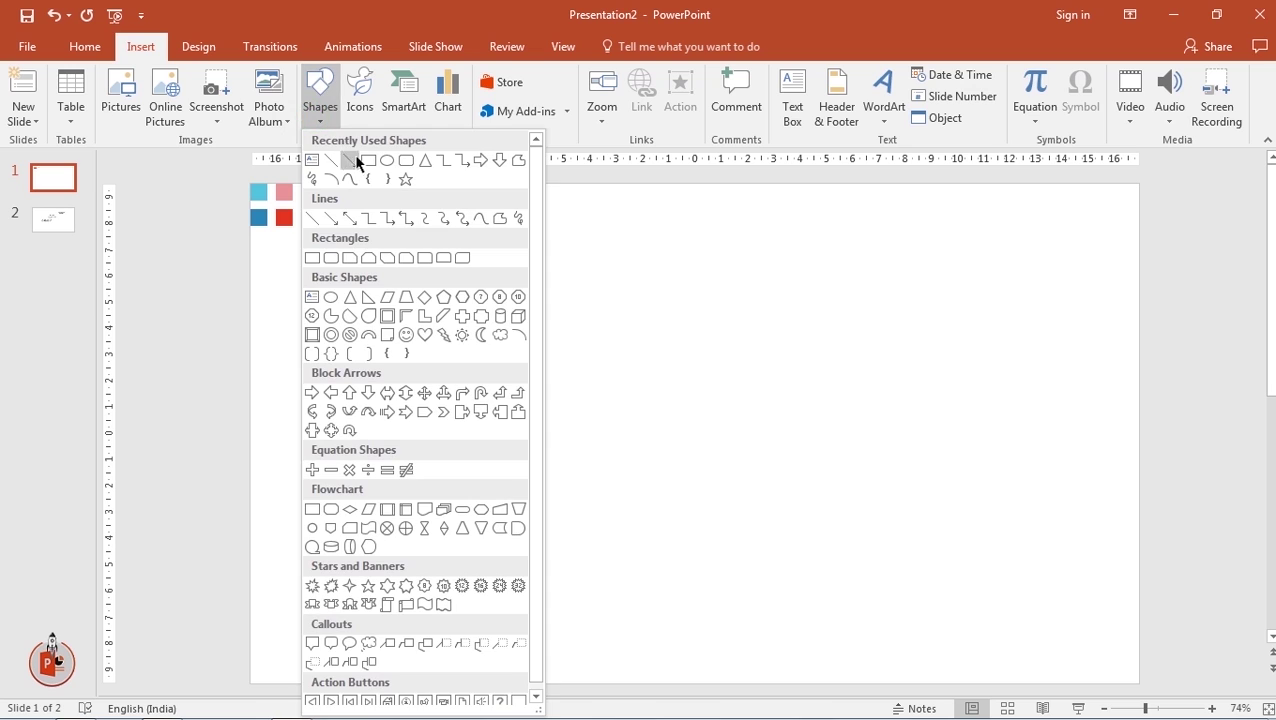
click(352, 158)
drag(533, 259, 562, 321)
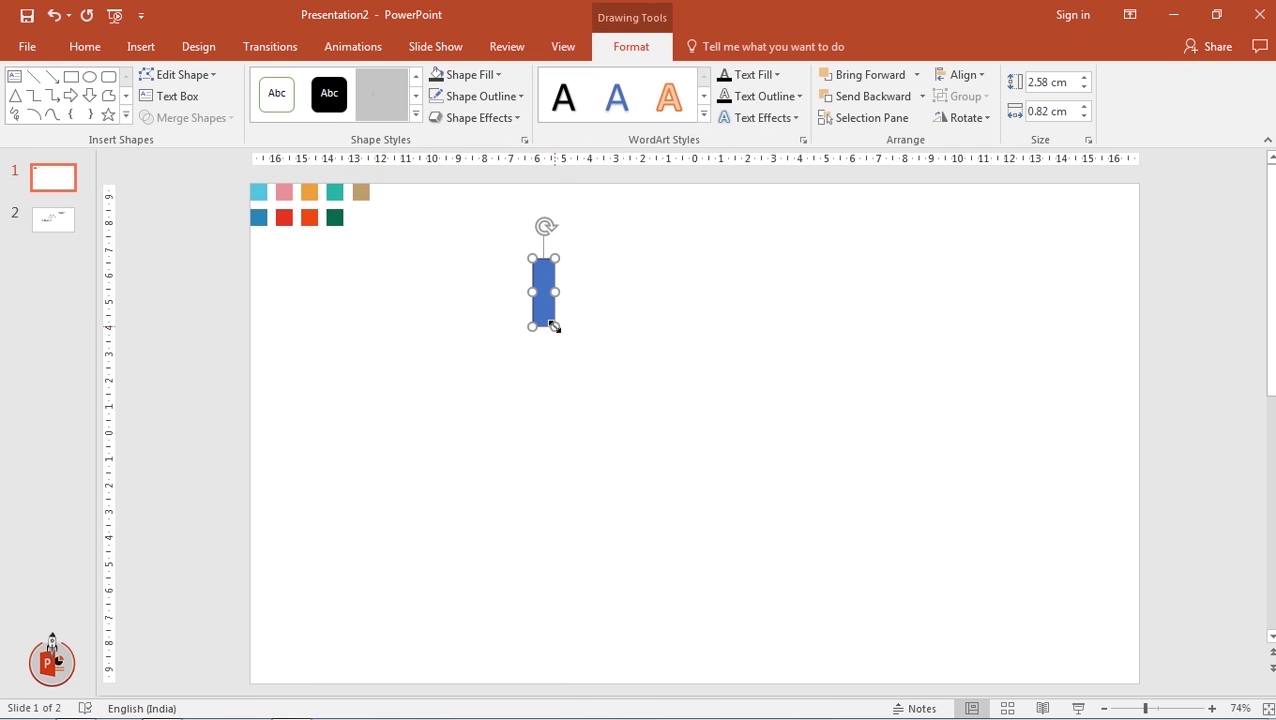
click(478, 96)
click(445, 264)
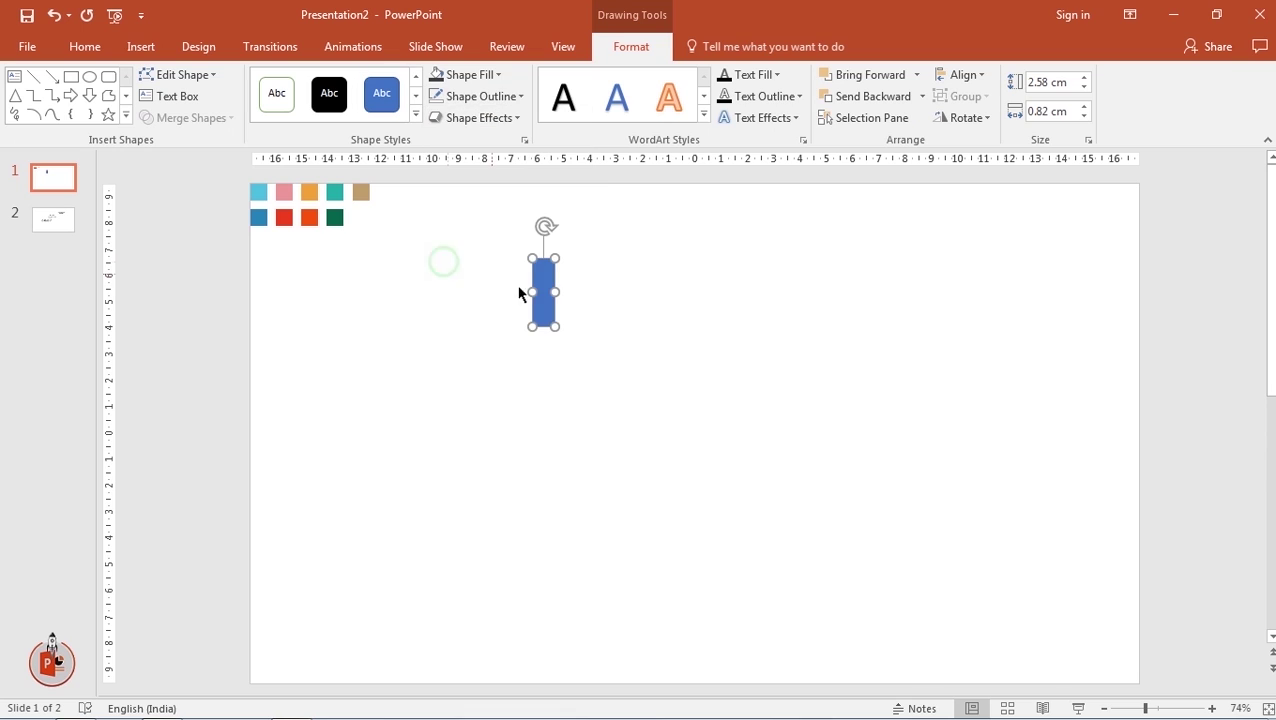
Stretch the rectangle downward so it becomes tall and narrow
scroll(551, 331, up, 5)
click(775, 419)
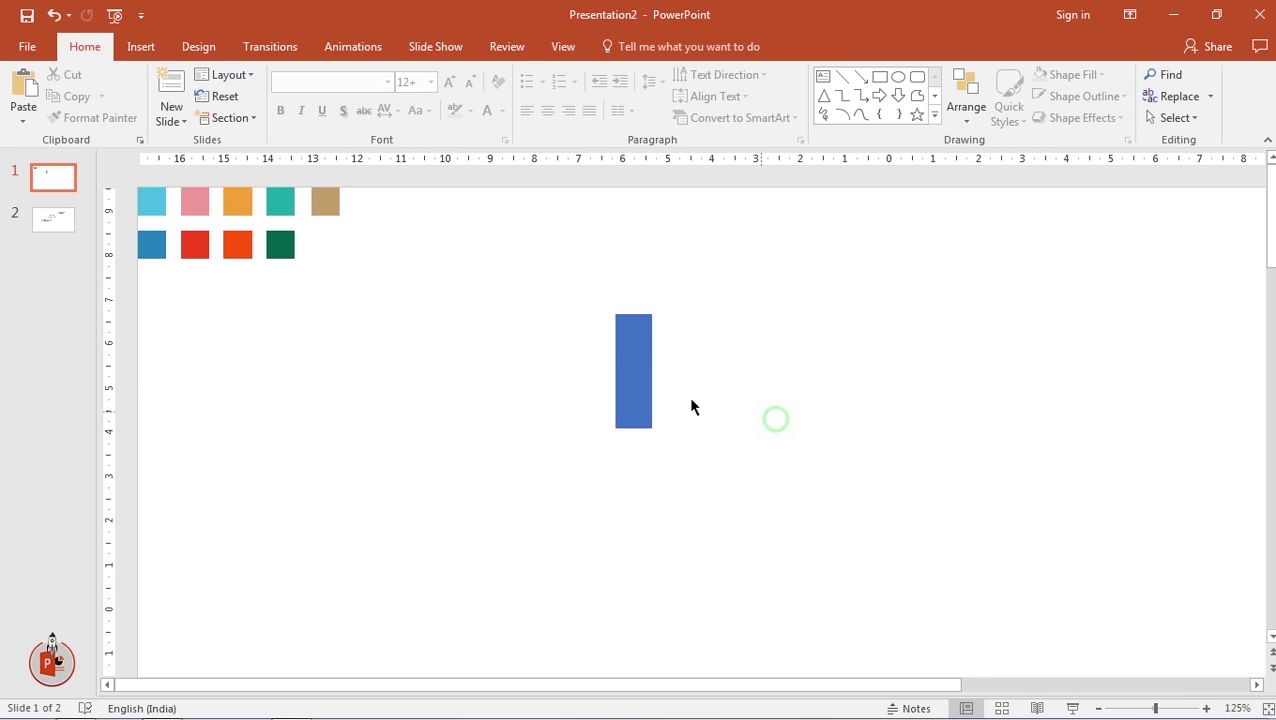
click(651, 393)
right_click(639, 388)
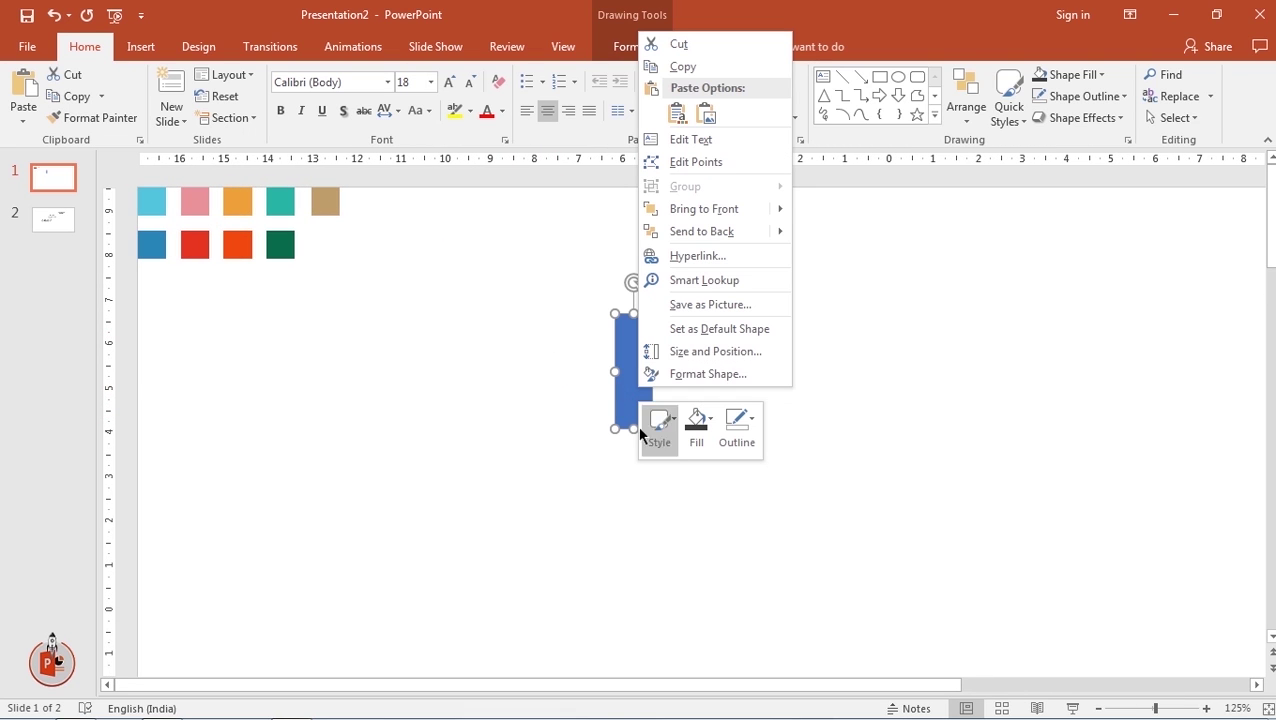
drag(632, 428, 632, 441)
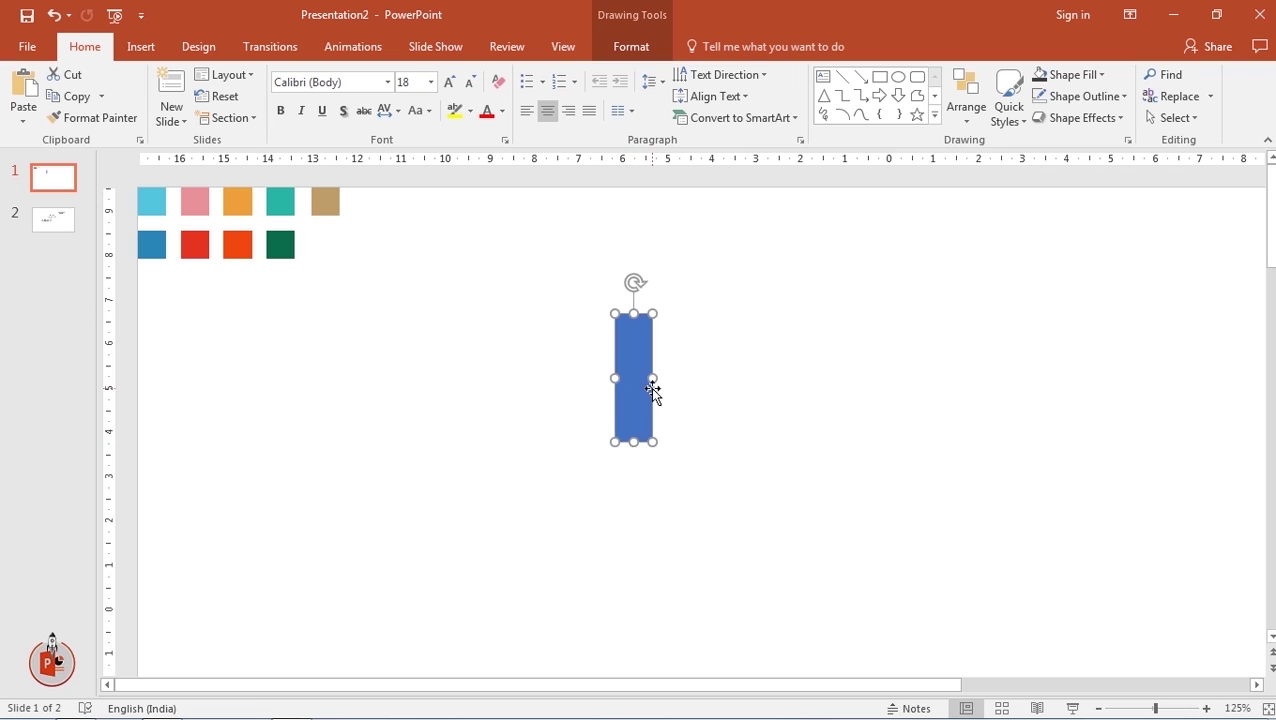
drag(651, 382, 652, 381)
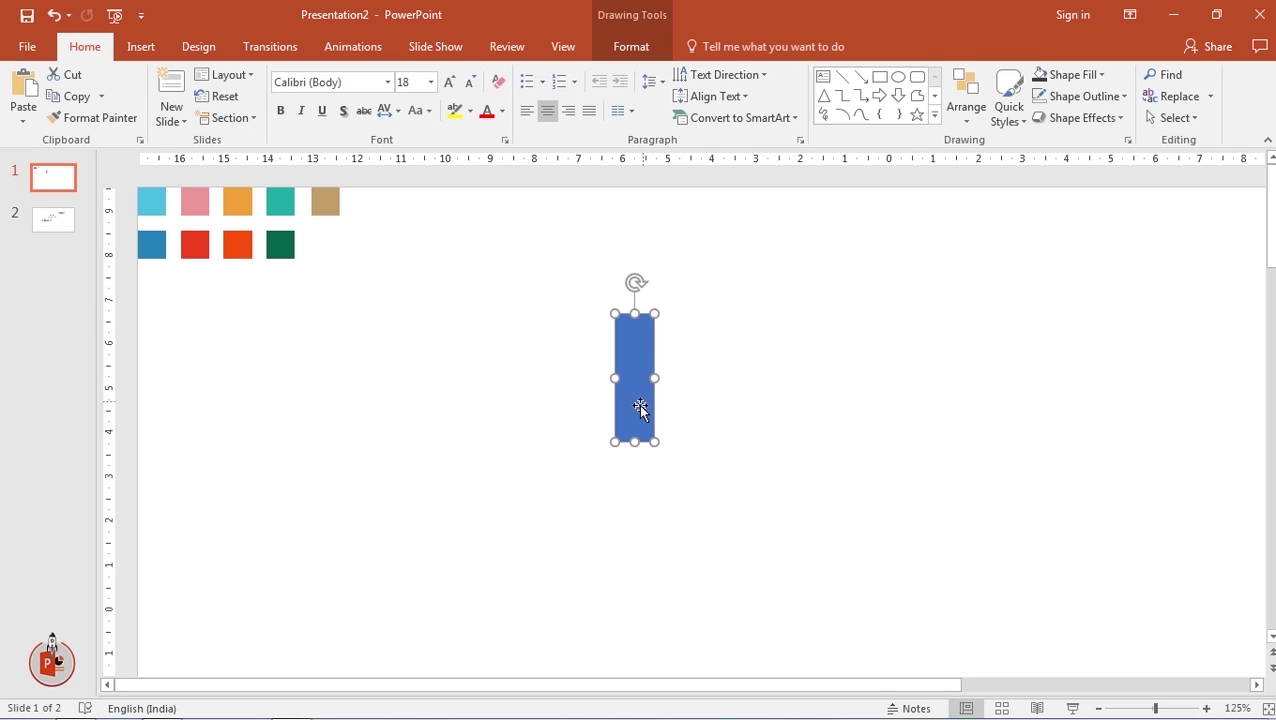
right_click(641, 407)
Give the rectangle a gradient fill running left to right (Linear Right)
click(682, 391)
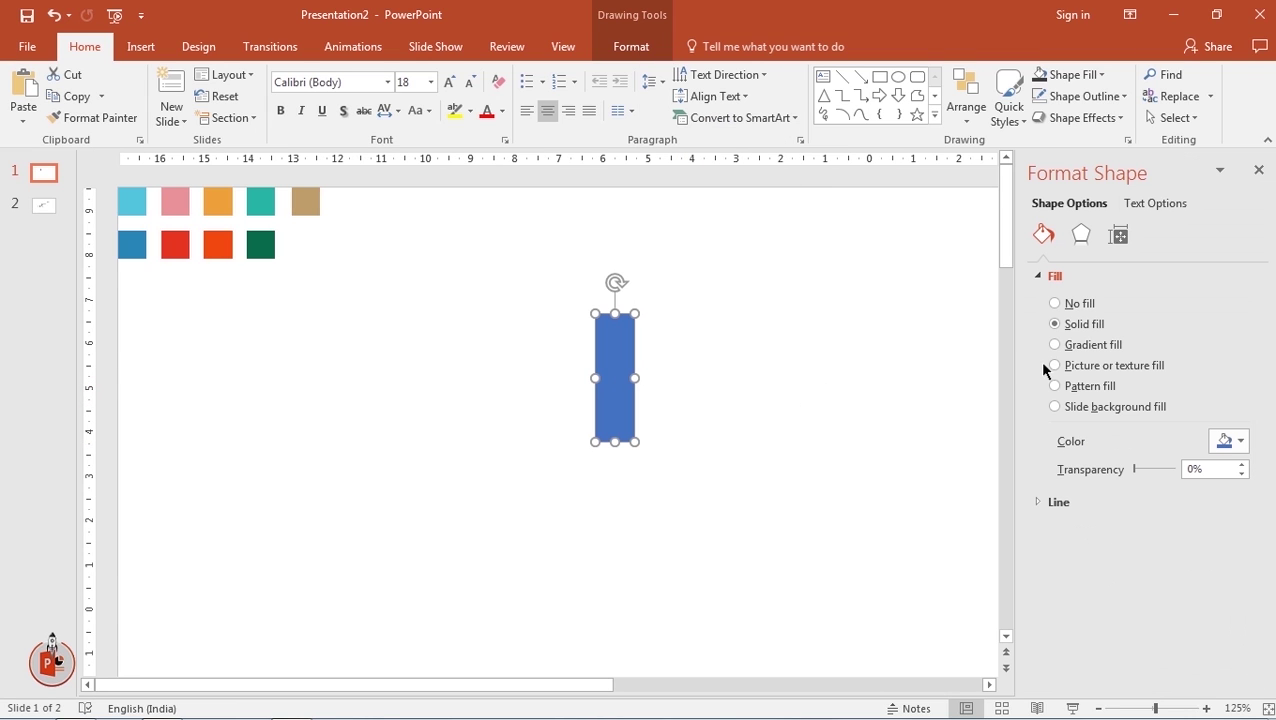
click(1069, 346)
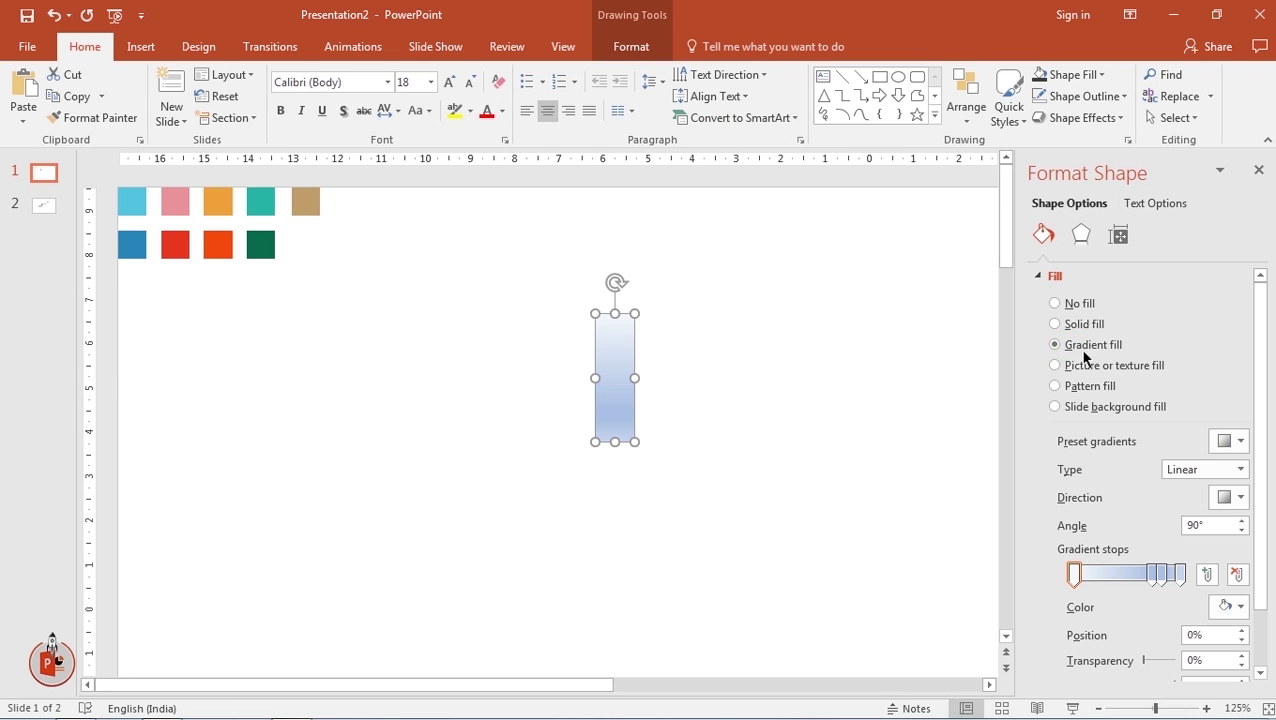
click(1225, 497)
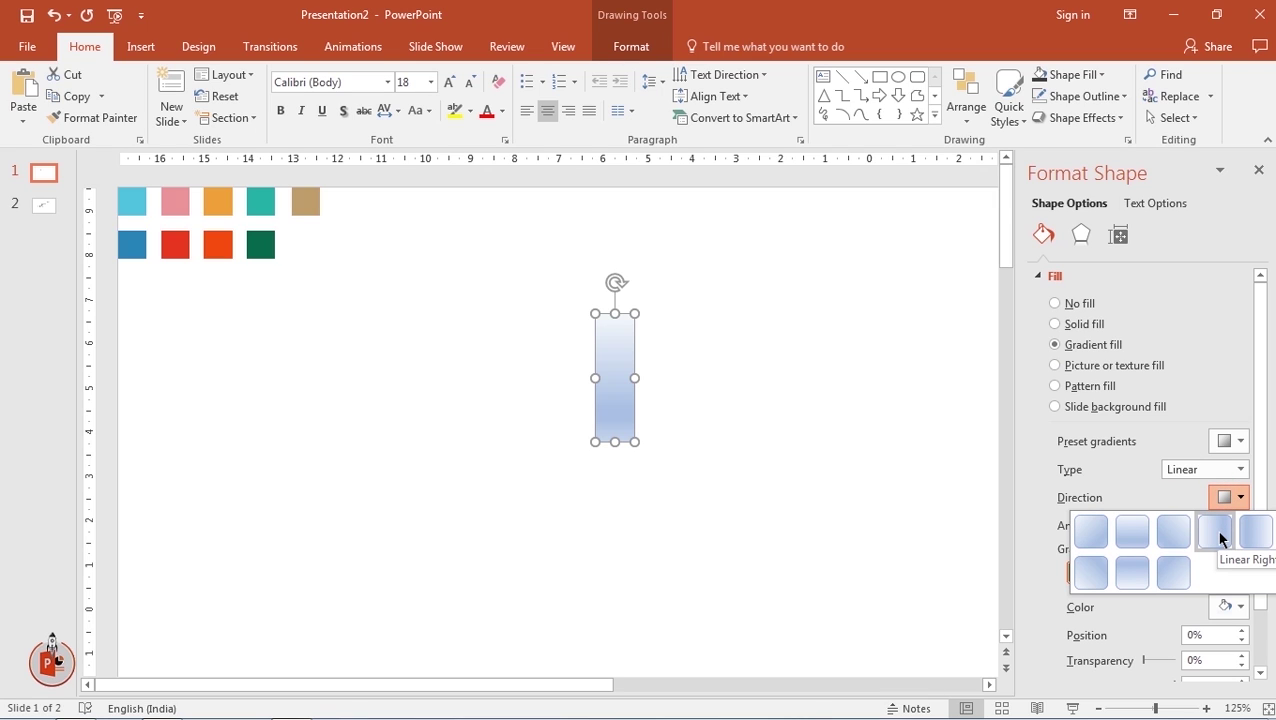
click(1216, 533)
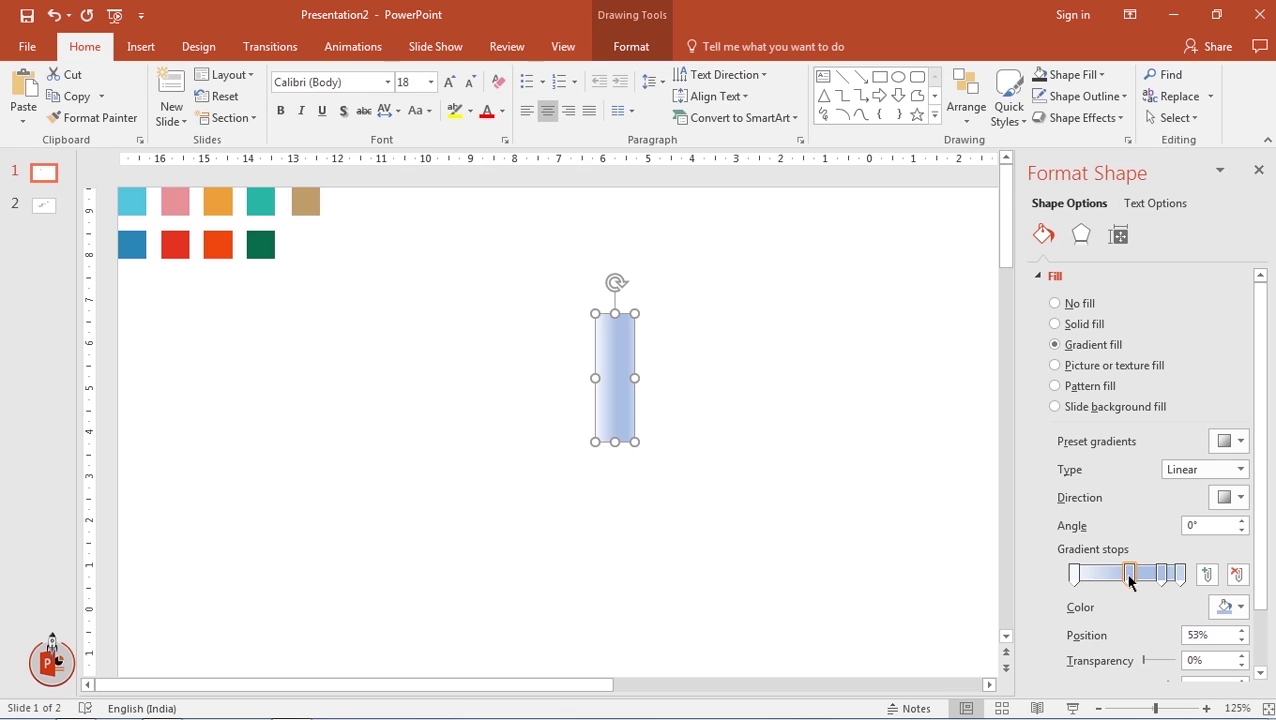
Colour the first gradient stop cyan and the 53% stop dark blue using the swatches
click(1130, 578)
click(1072, 577)
click(1229, 607)
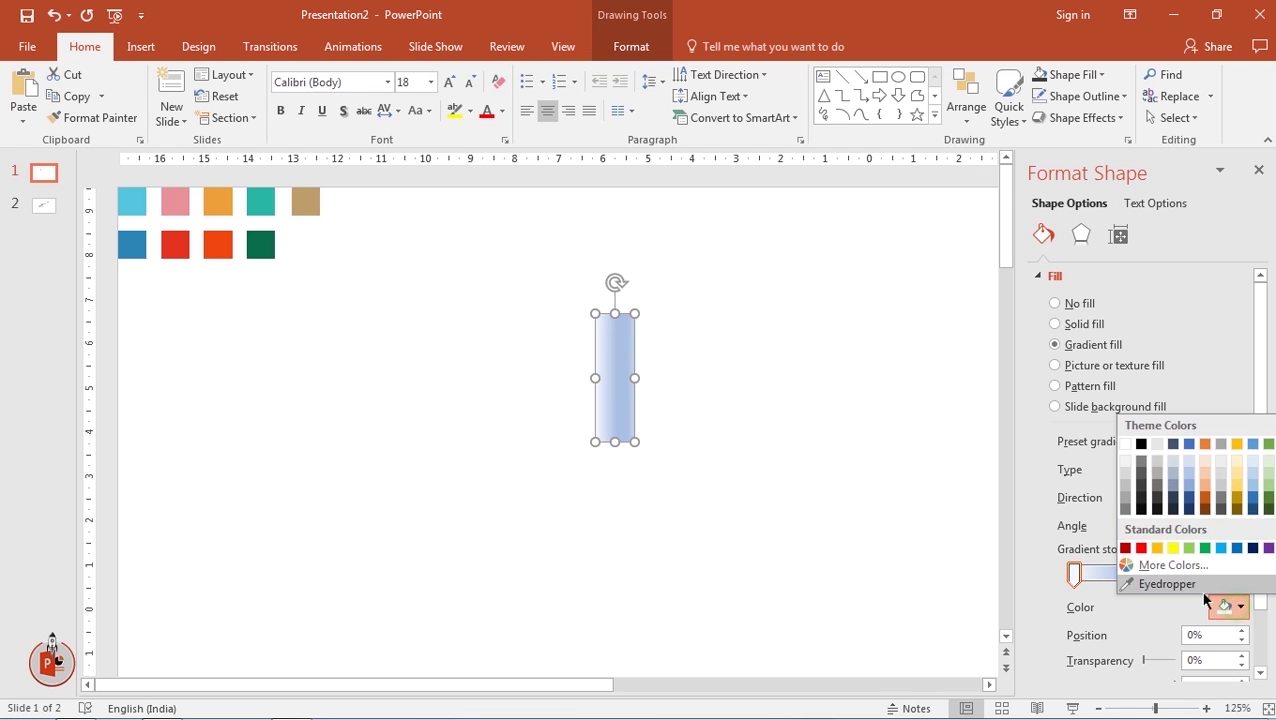
click(1160, 584)
click(131, 200)
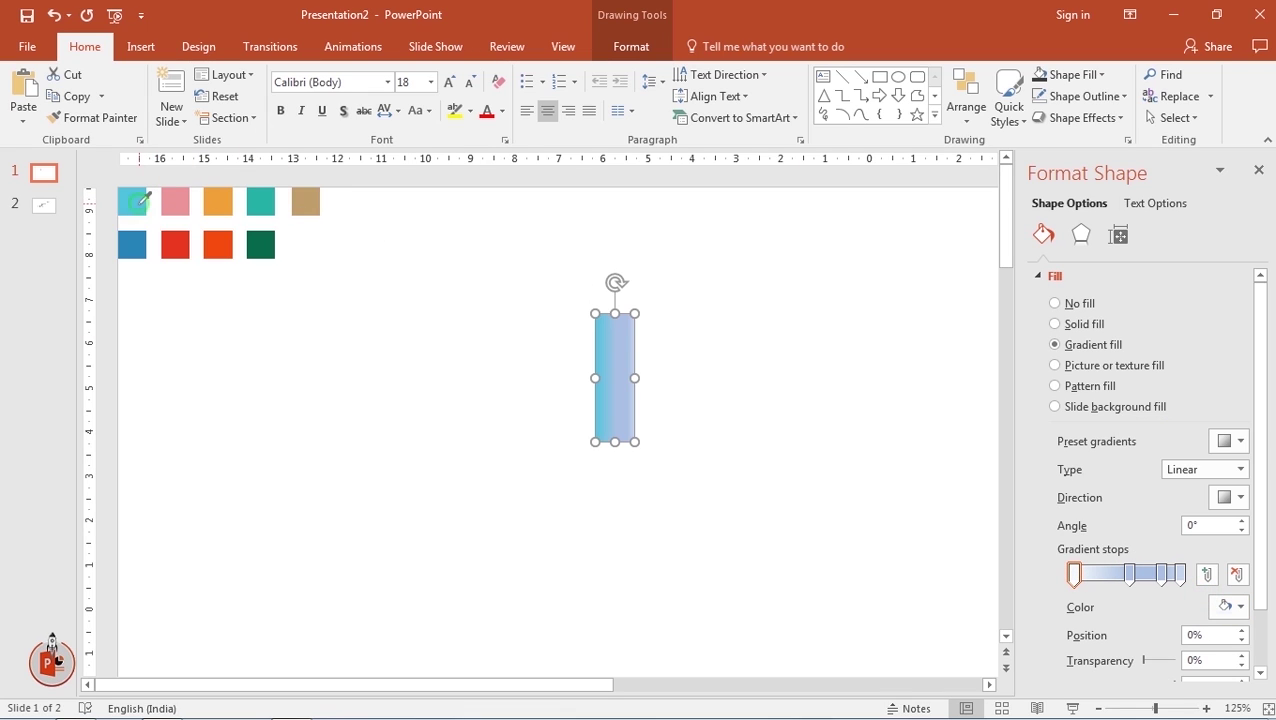
click(1129, 576)
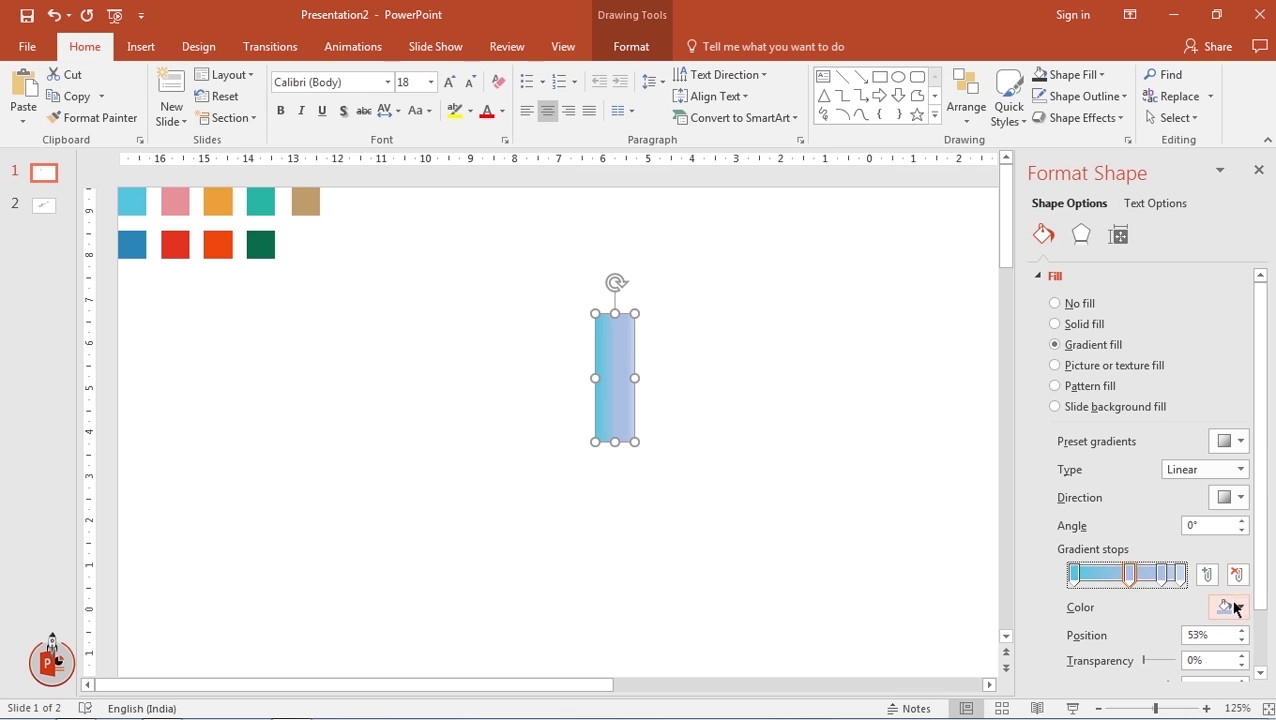
click(1229, 607)
click(1160, 584)
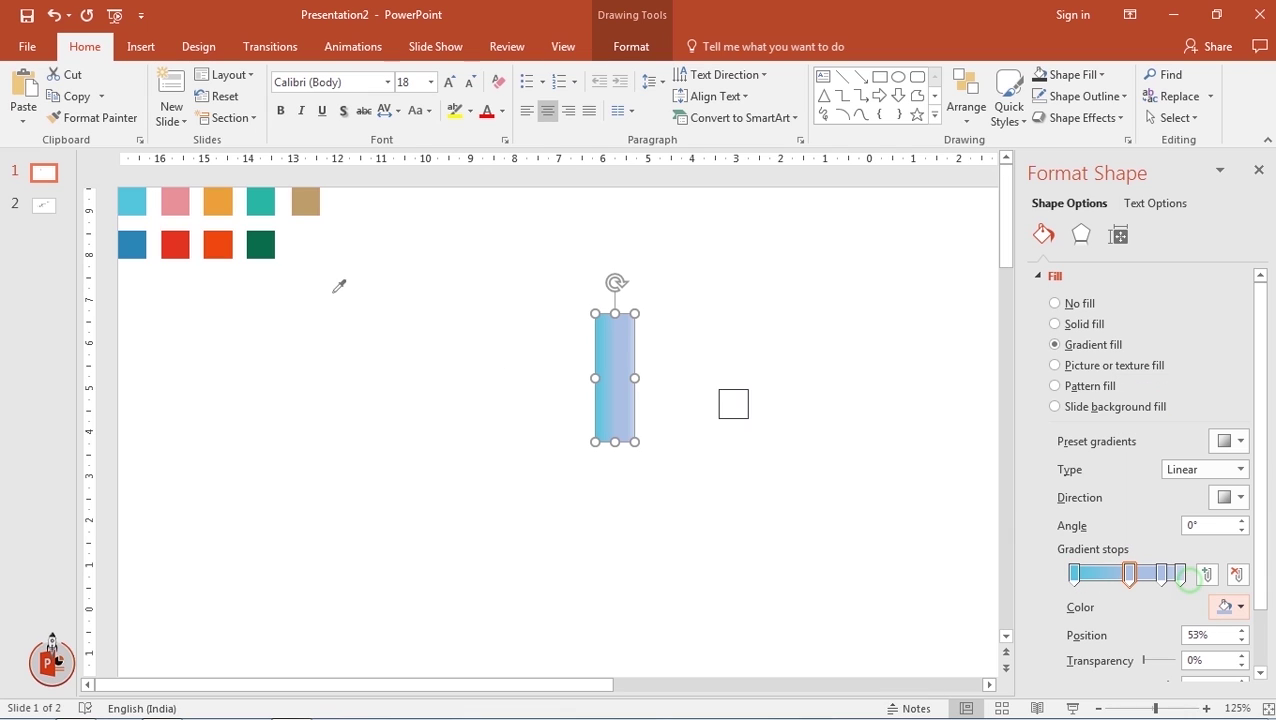
click(125, 239)
Set the 83% and 100% stops to recent blues and move the 83% stop to 76%
click(1159, 574)
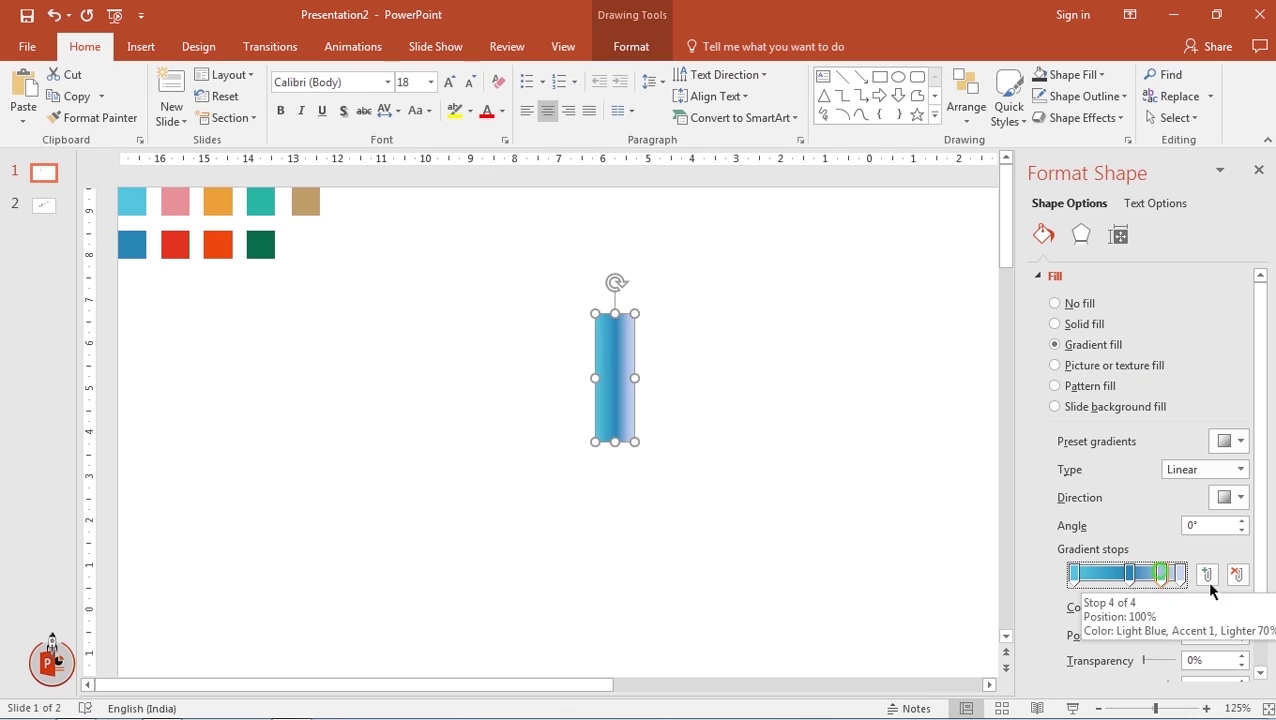
click(1229, 607)
click(1126, 549)
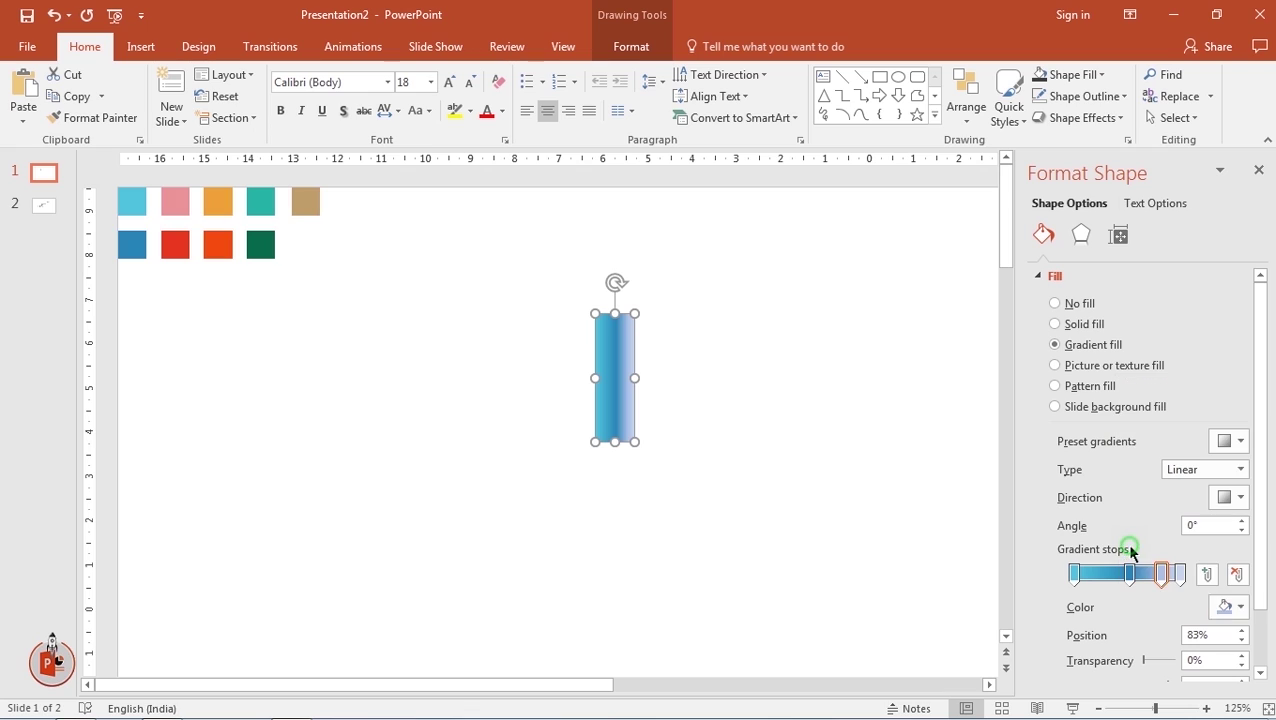
click(1180, 578)
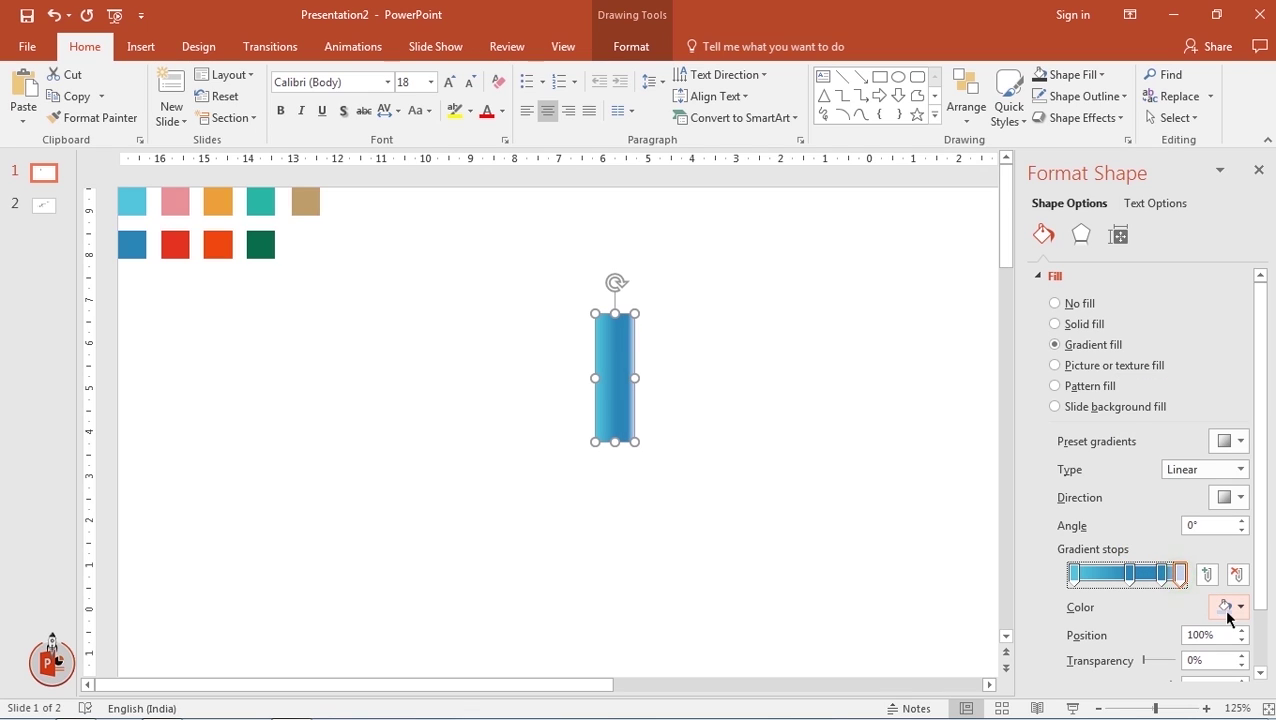
click(1229, 607)
click(1141, 552)
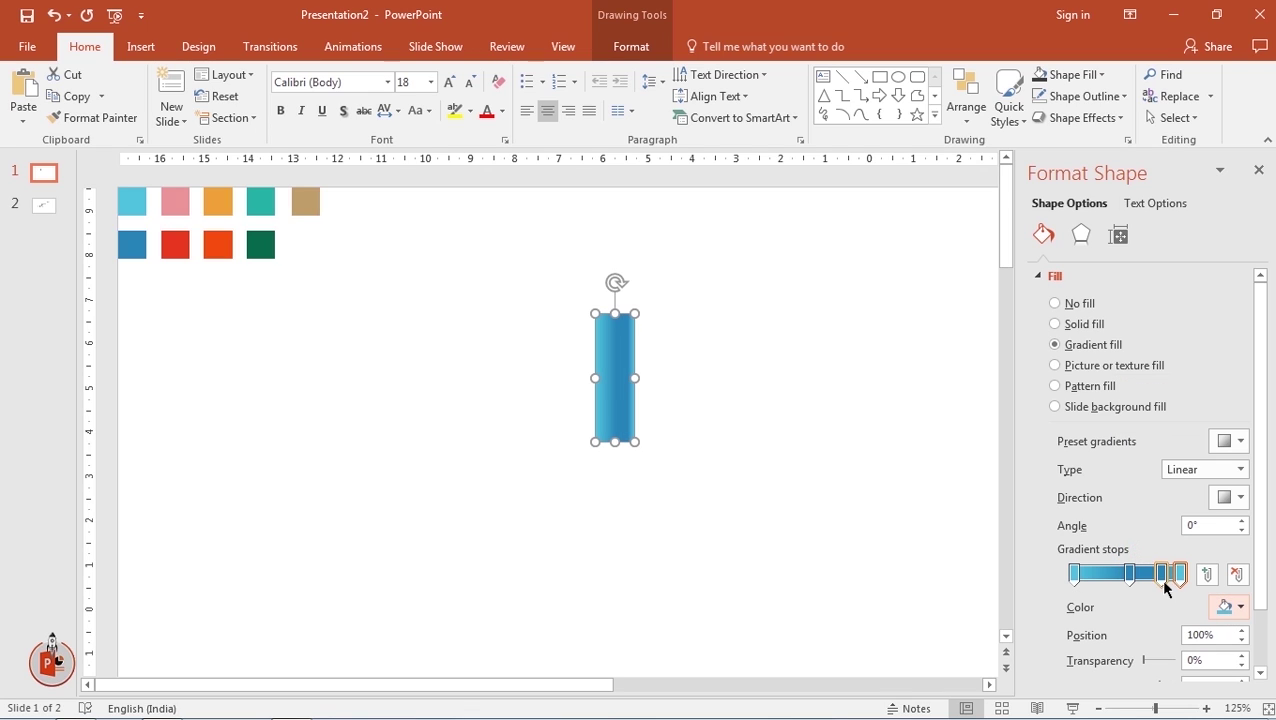
click(1130, 574)
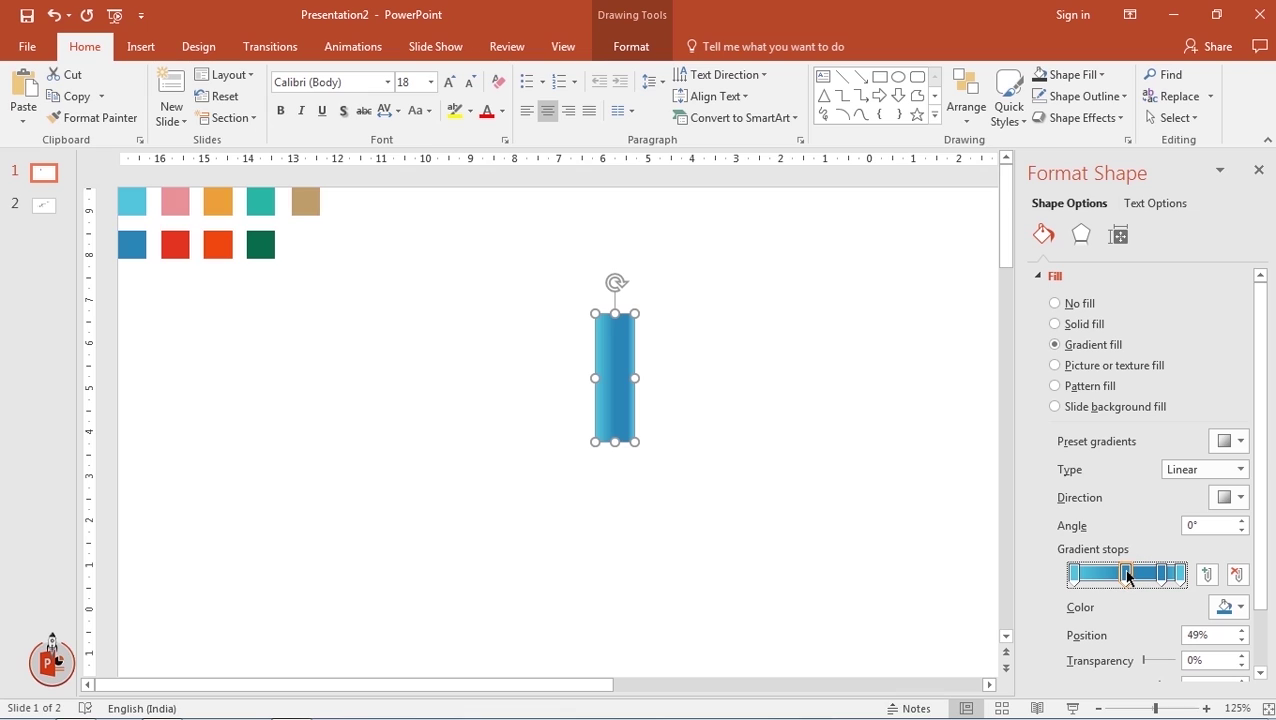
drag(1163, 576, 1157, 576)
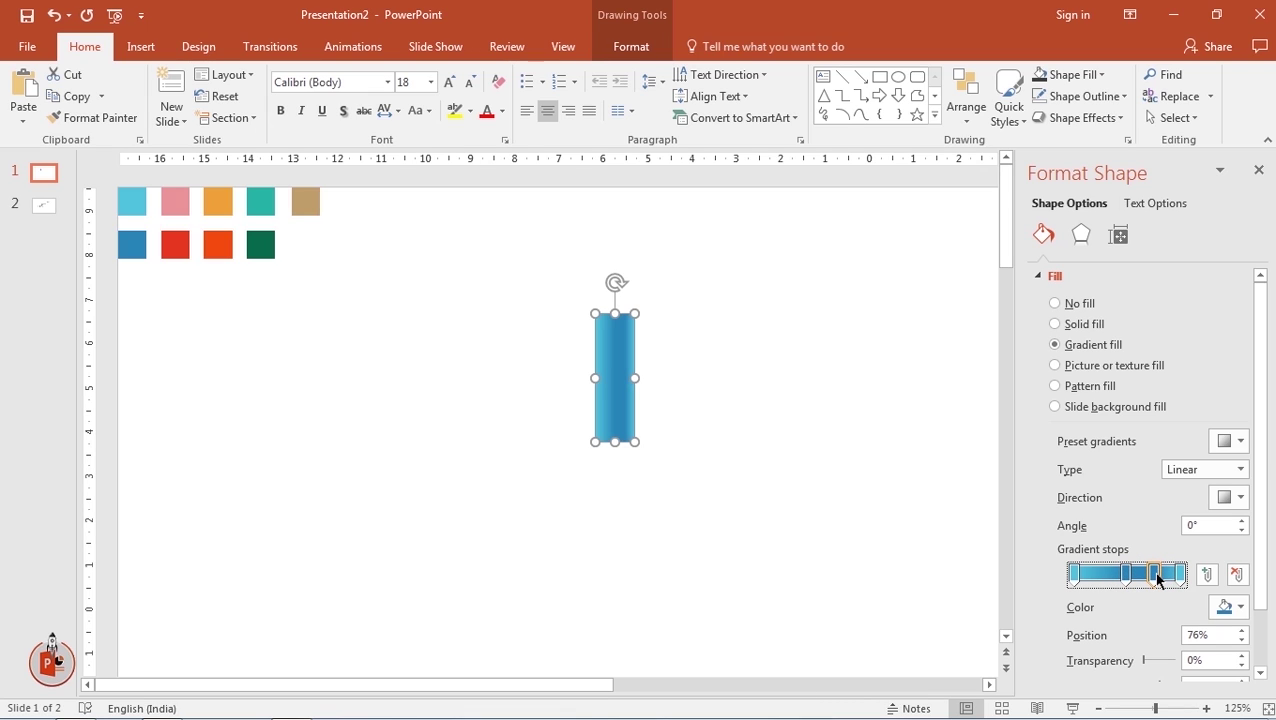
click(806, 475)
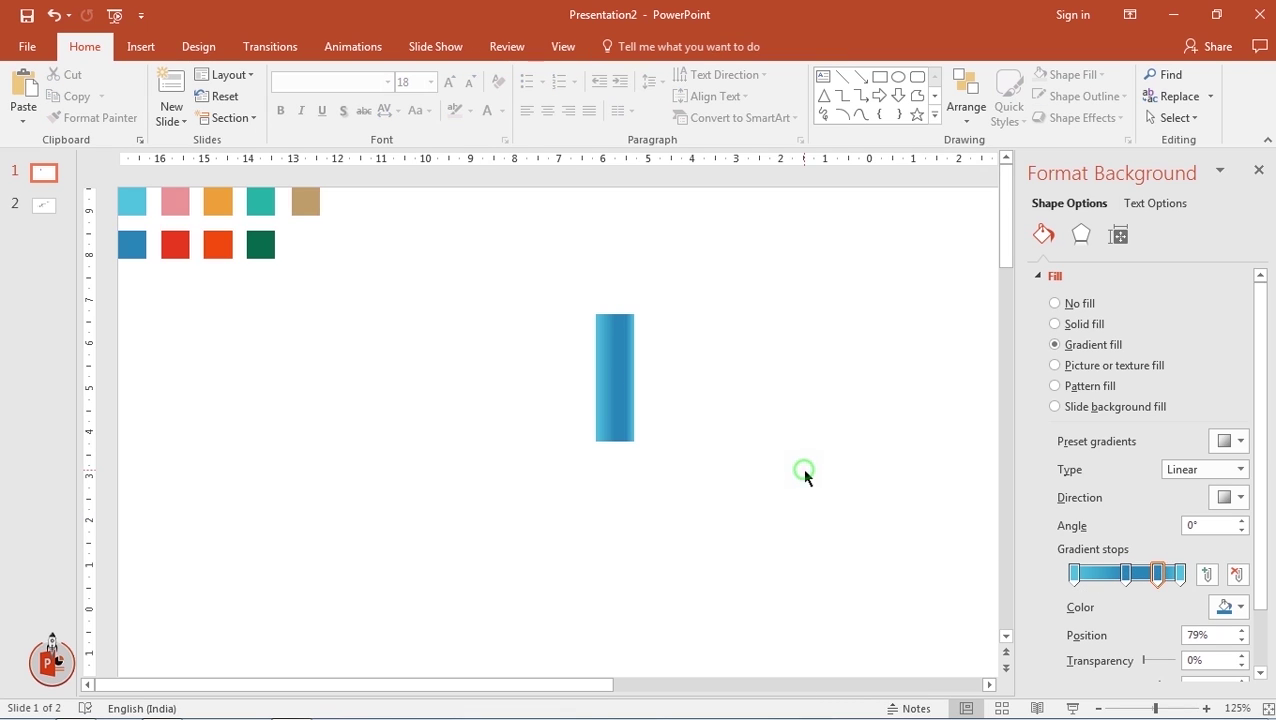
click(622, 376)
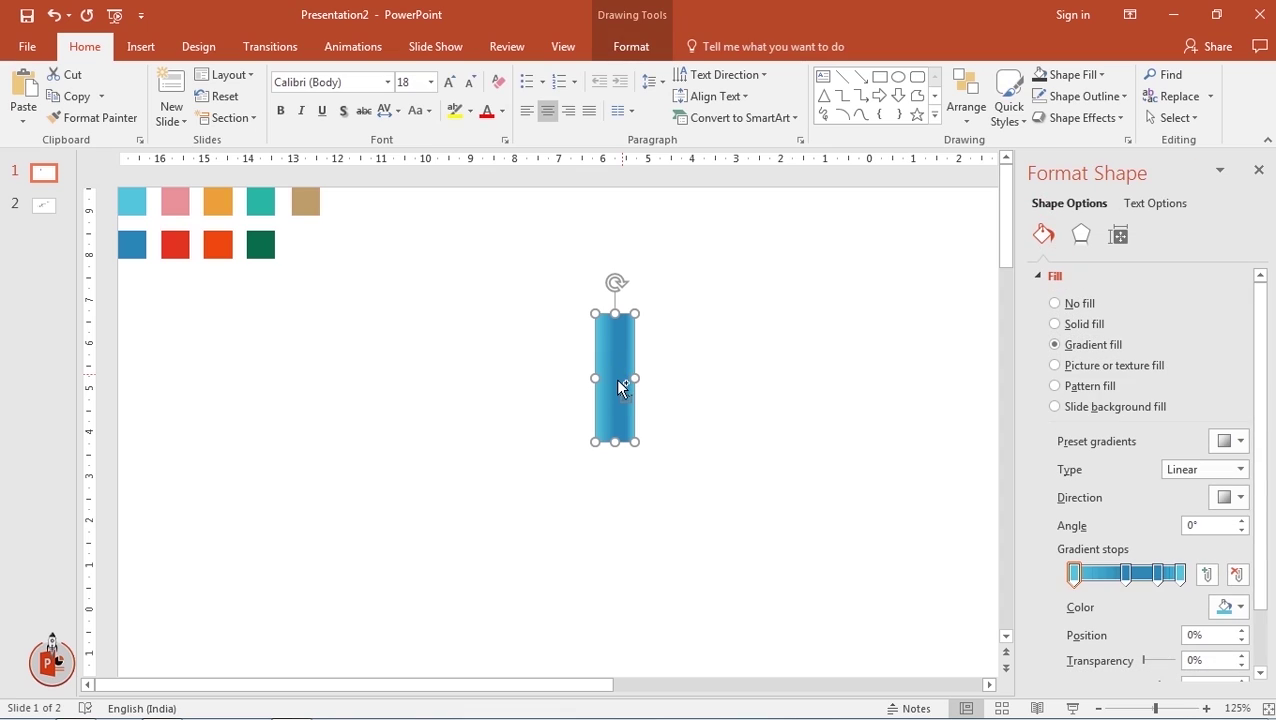
Duplicate the gradient bar, place the copy beside the original, and select both bars
key(ctrl+d)
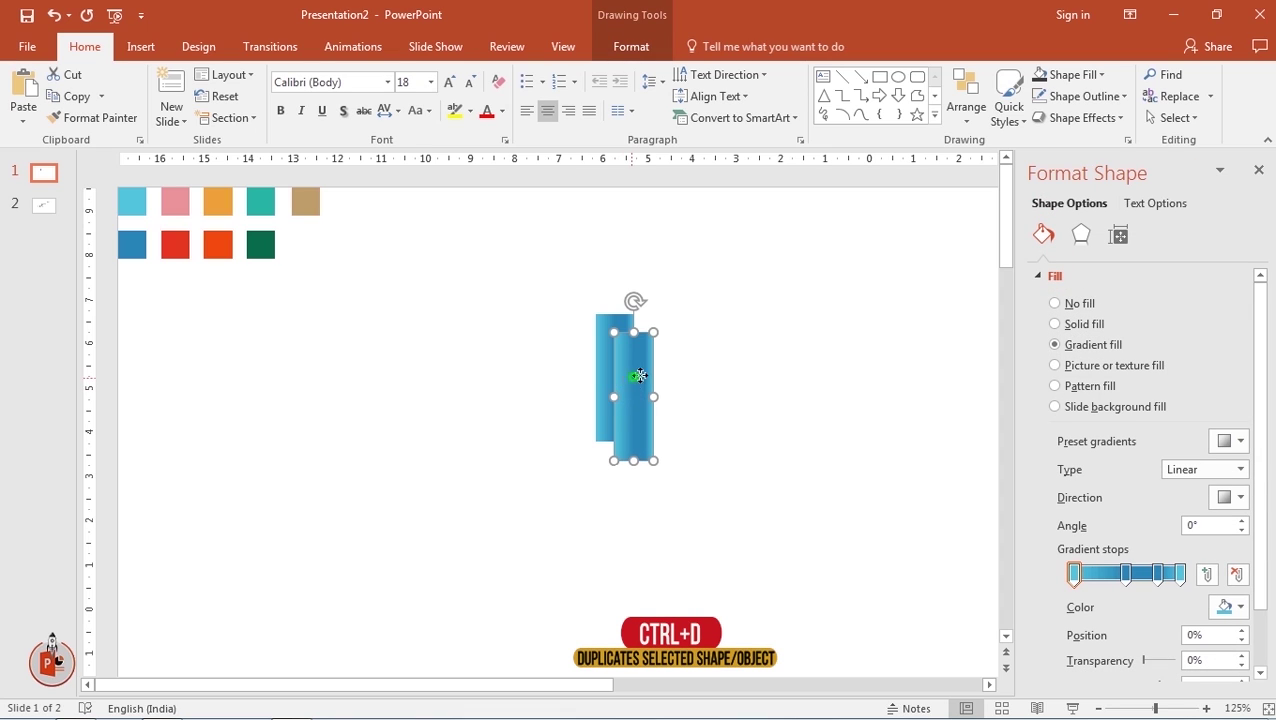
drag(640, 375, 662, 361)
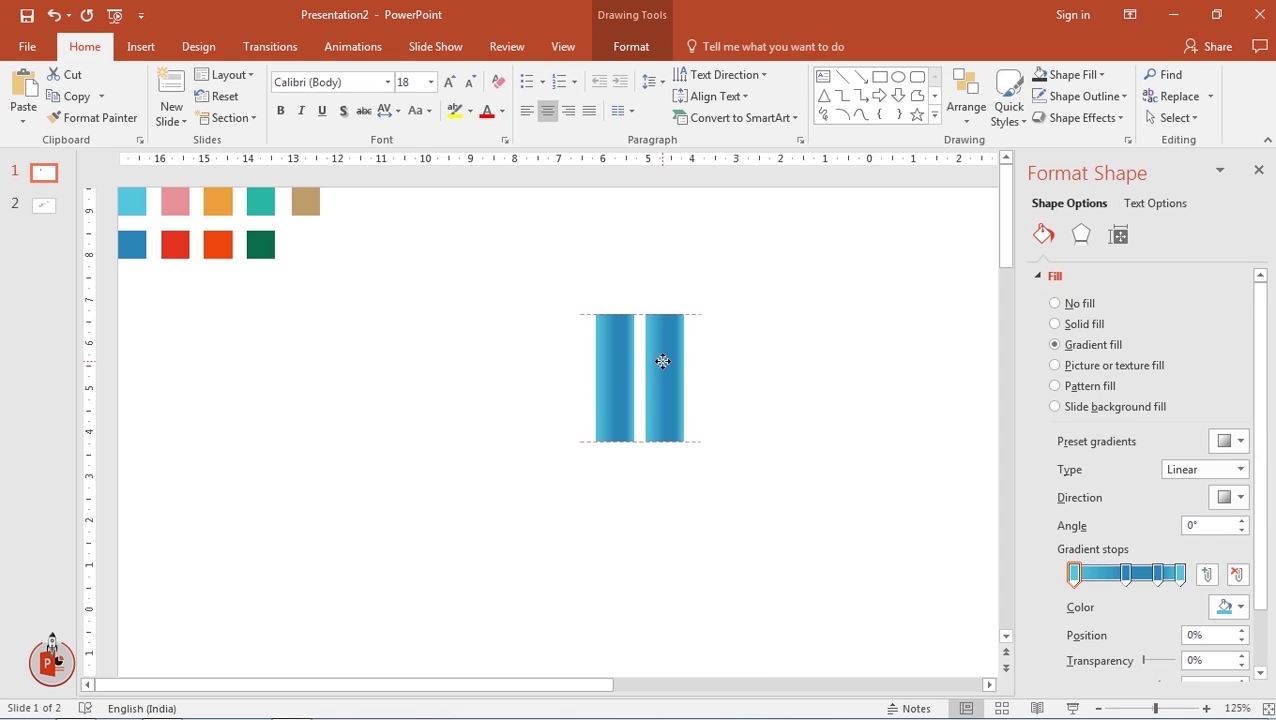
click(778, 441)
click(598, 376)
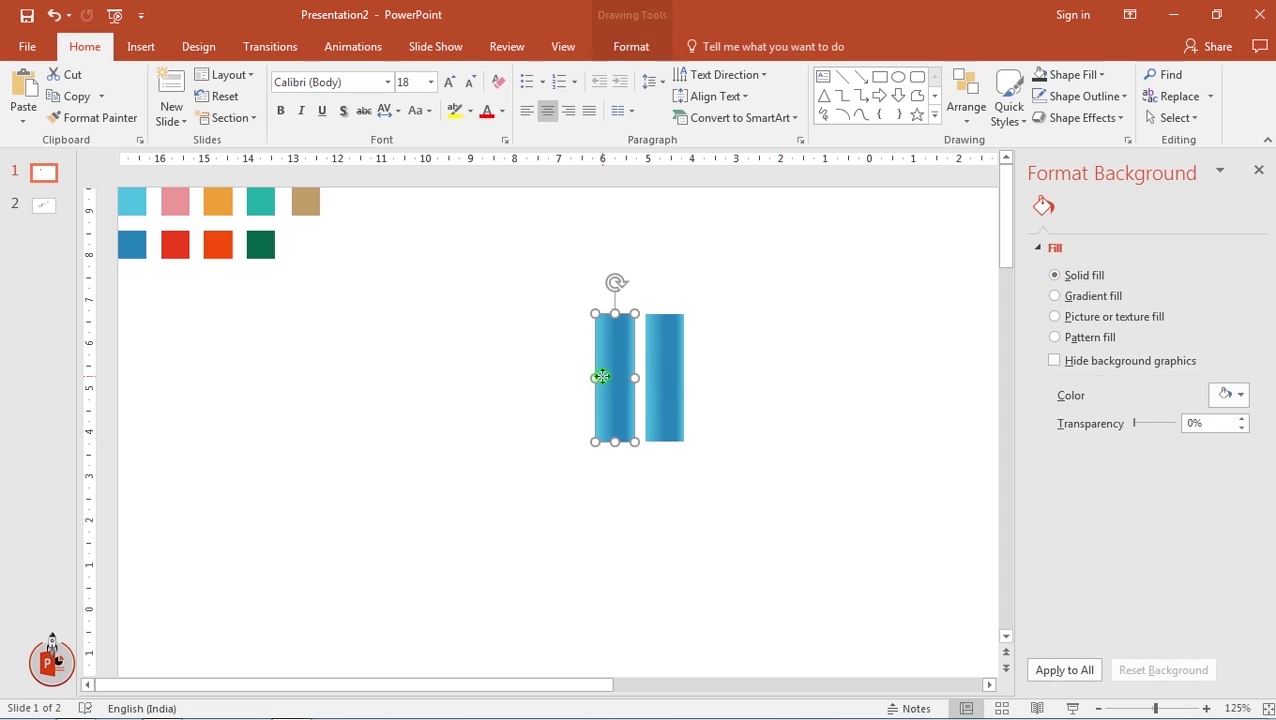
shift+click(677, 366)
Copy the bar pair downward twice to lengthen both bars, then select the middle segments
drag(677, 366, 668, 492)
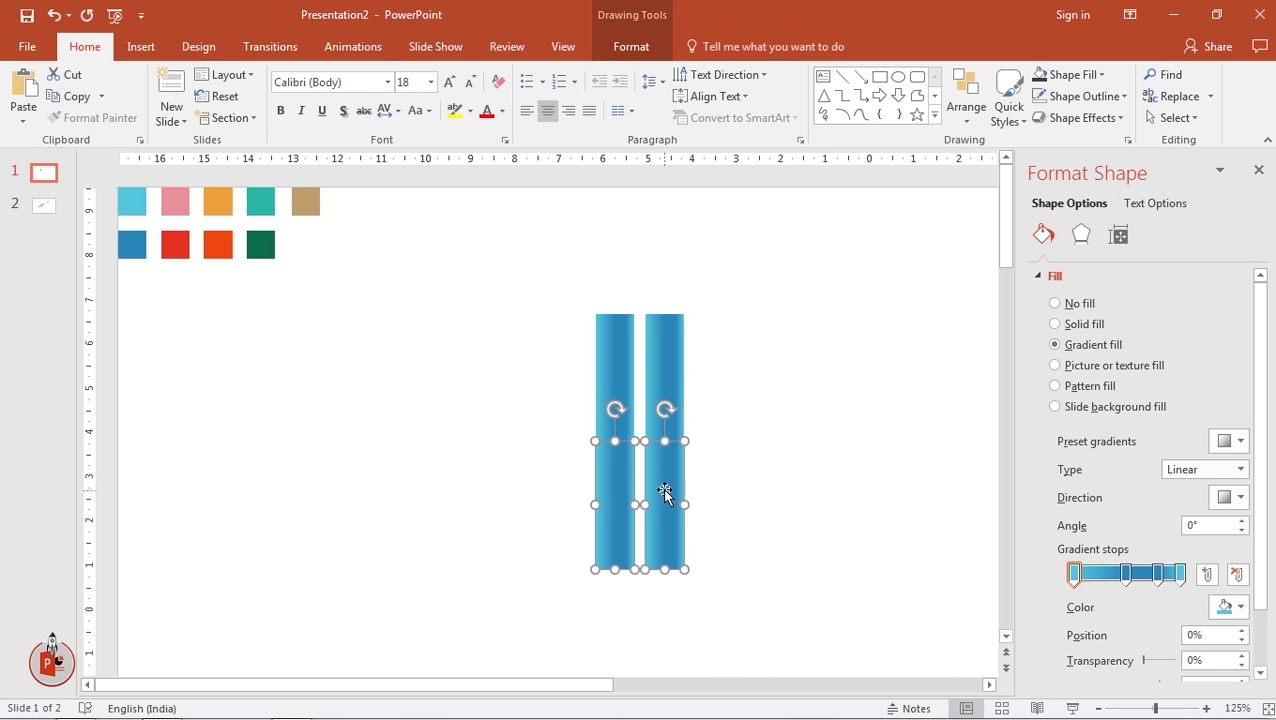
scroll(741, 460, down, 2)
drag(555, 412, 542, 508)
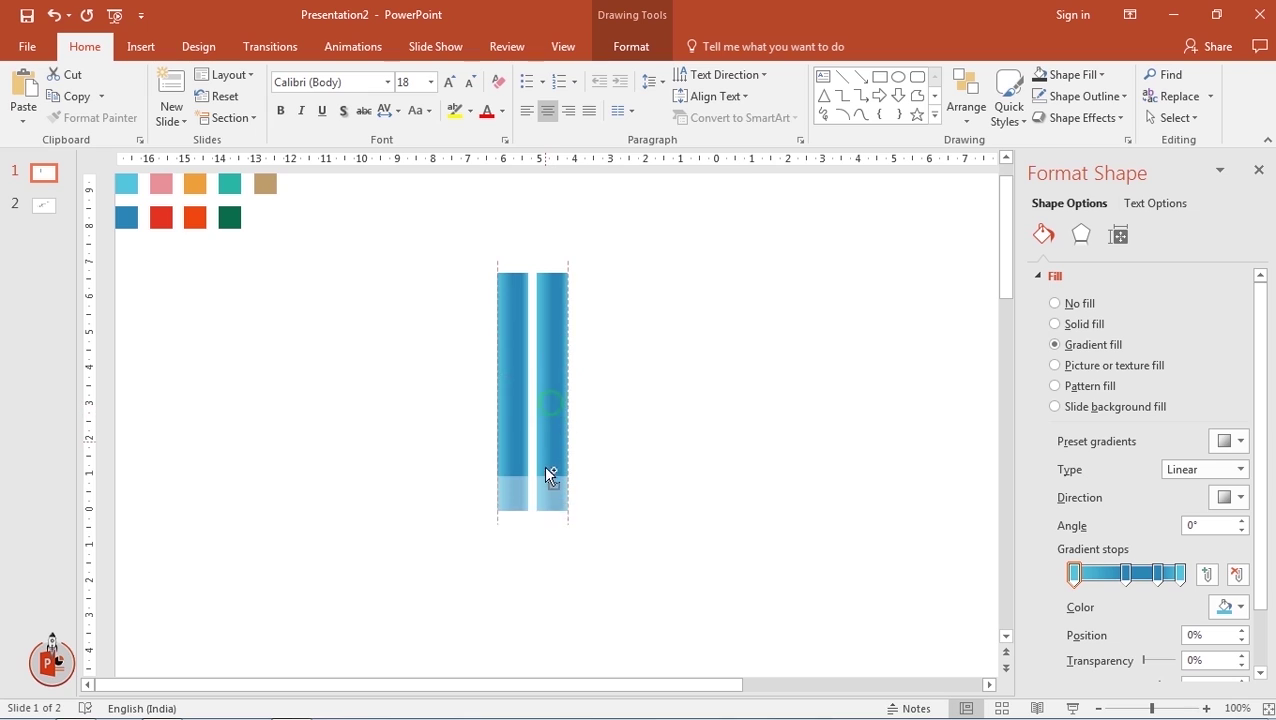
scroll(592, 482, down, 2)
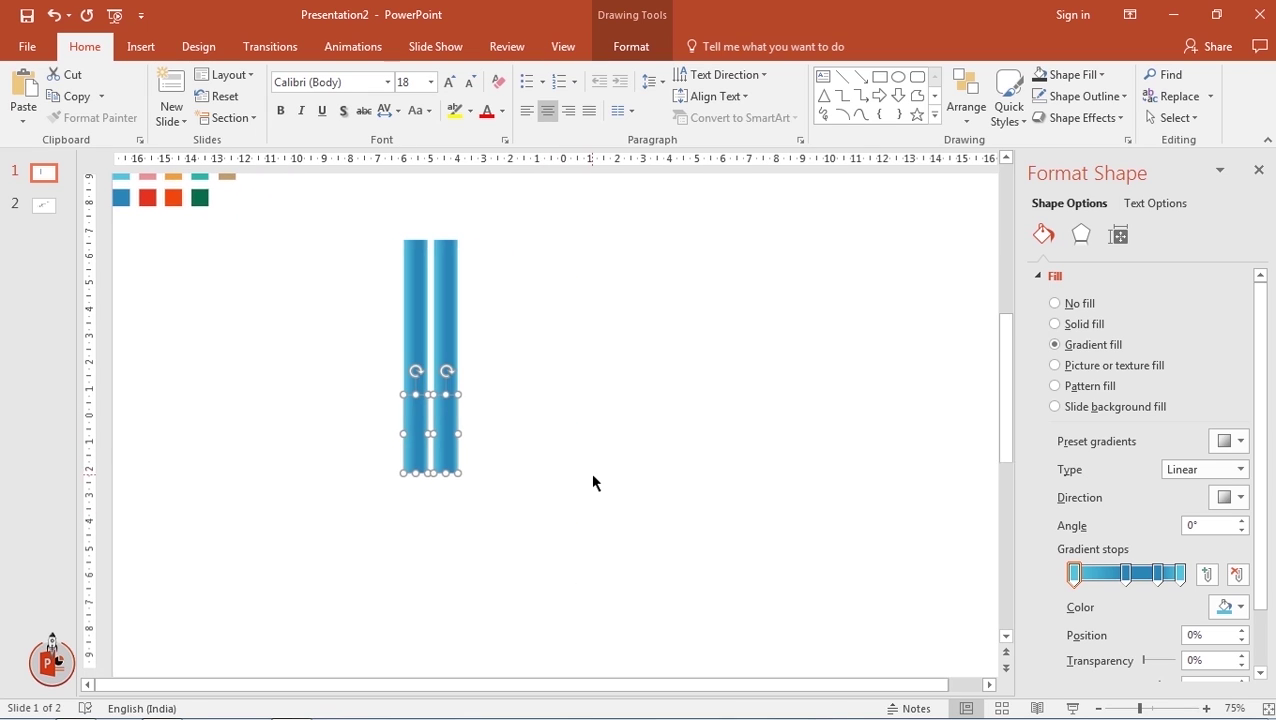
drag(441, 418, 441, 495)
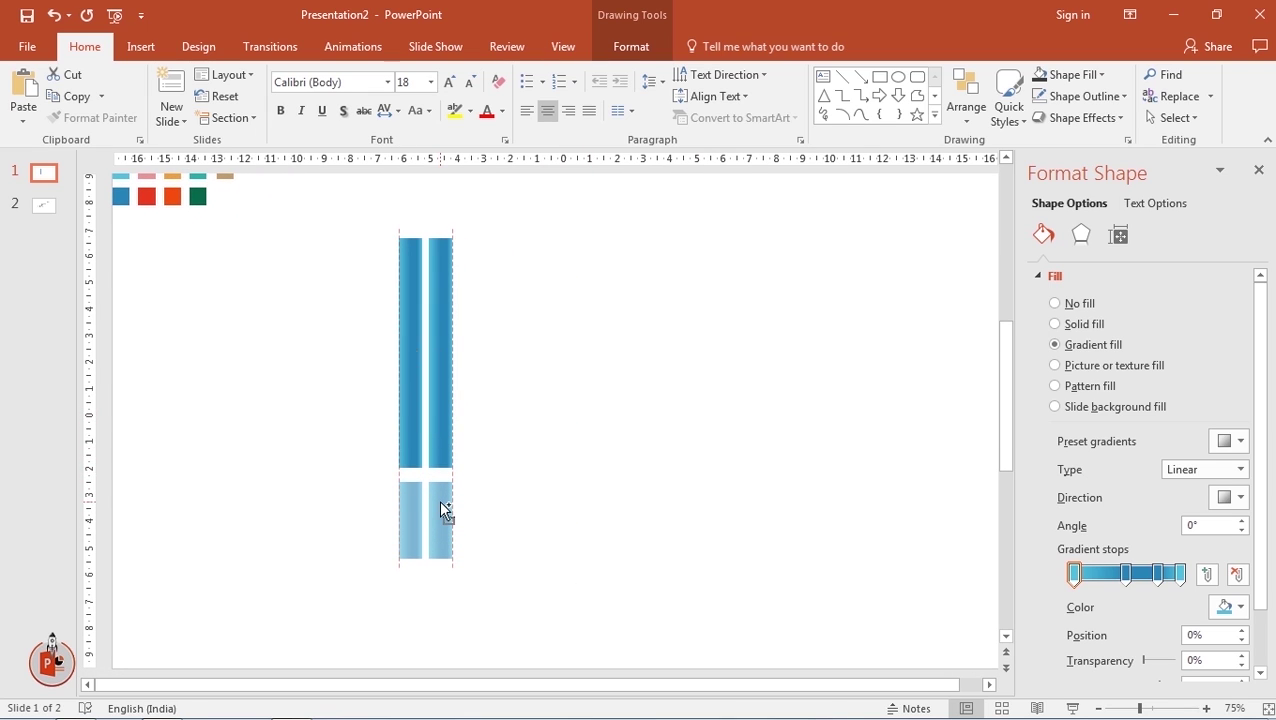
click(578, 456)
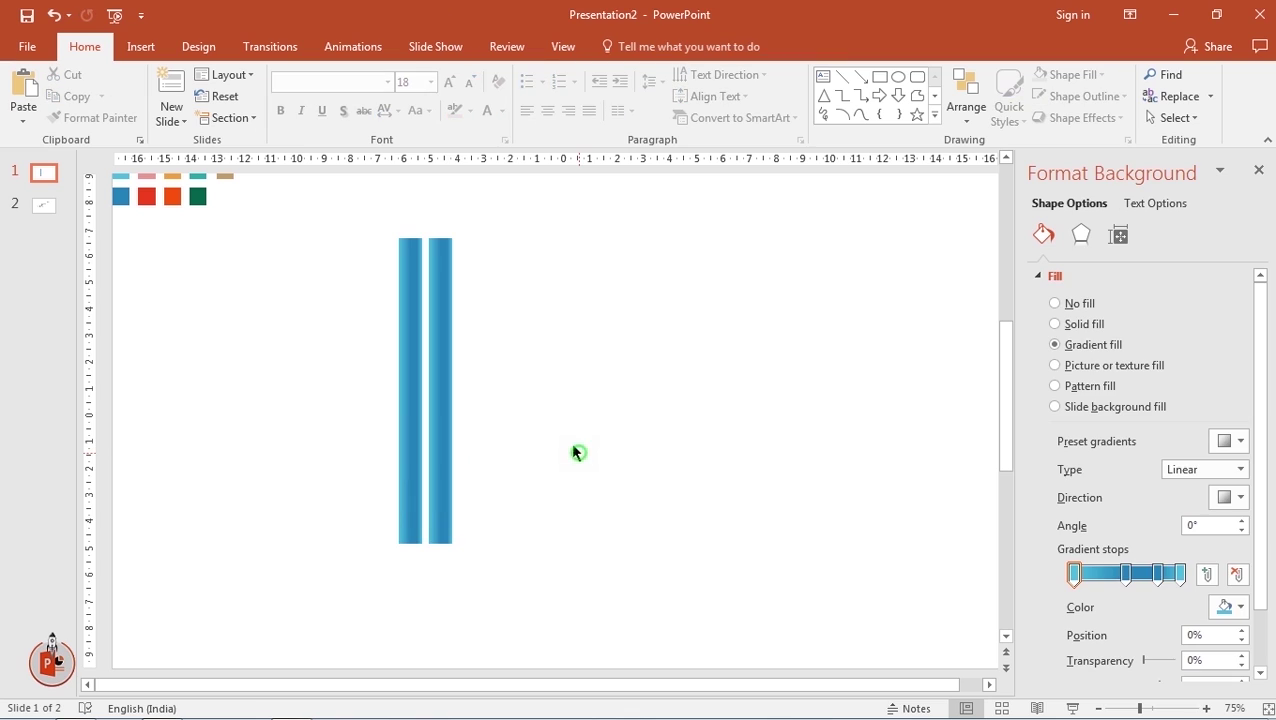
click(418, 336)
ctrl+click(441, 335)
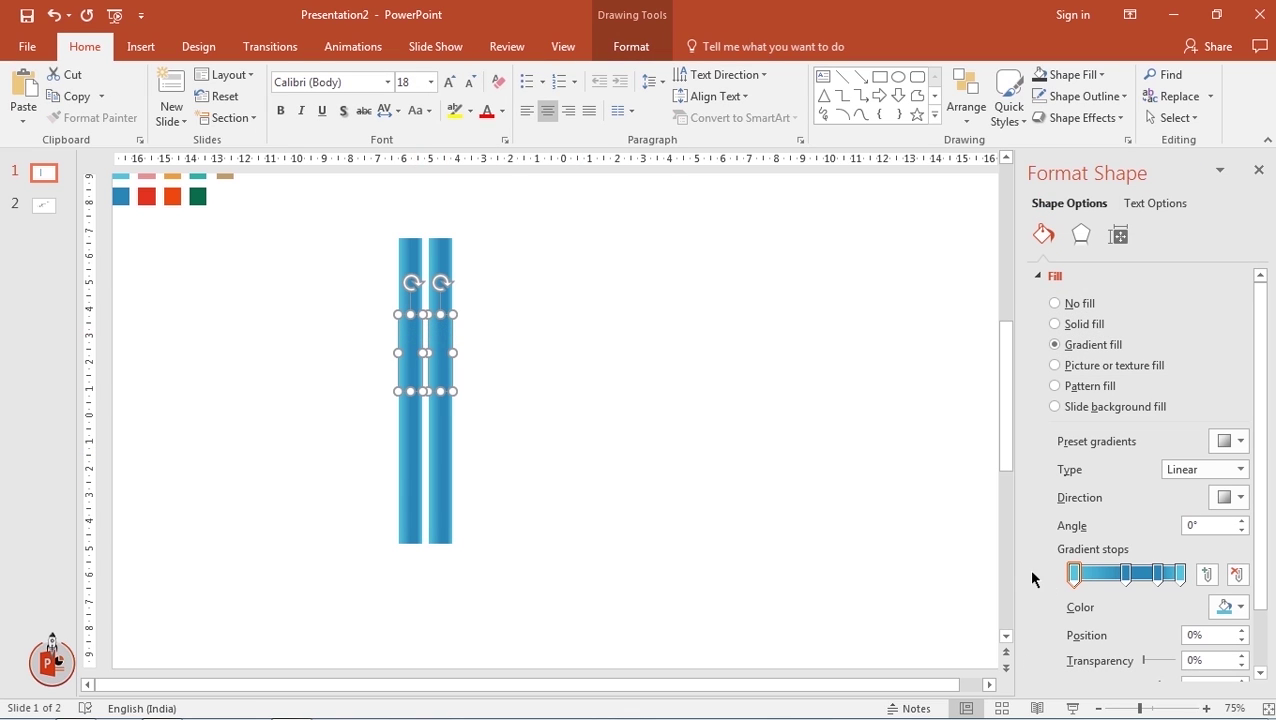
Colour the first and last gradient stops of the second segments pink
click(1238, 607)
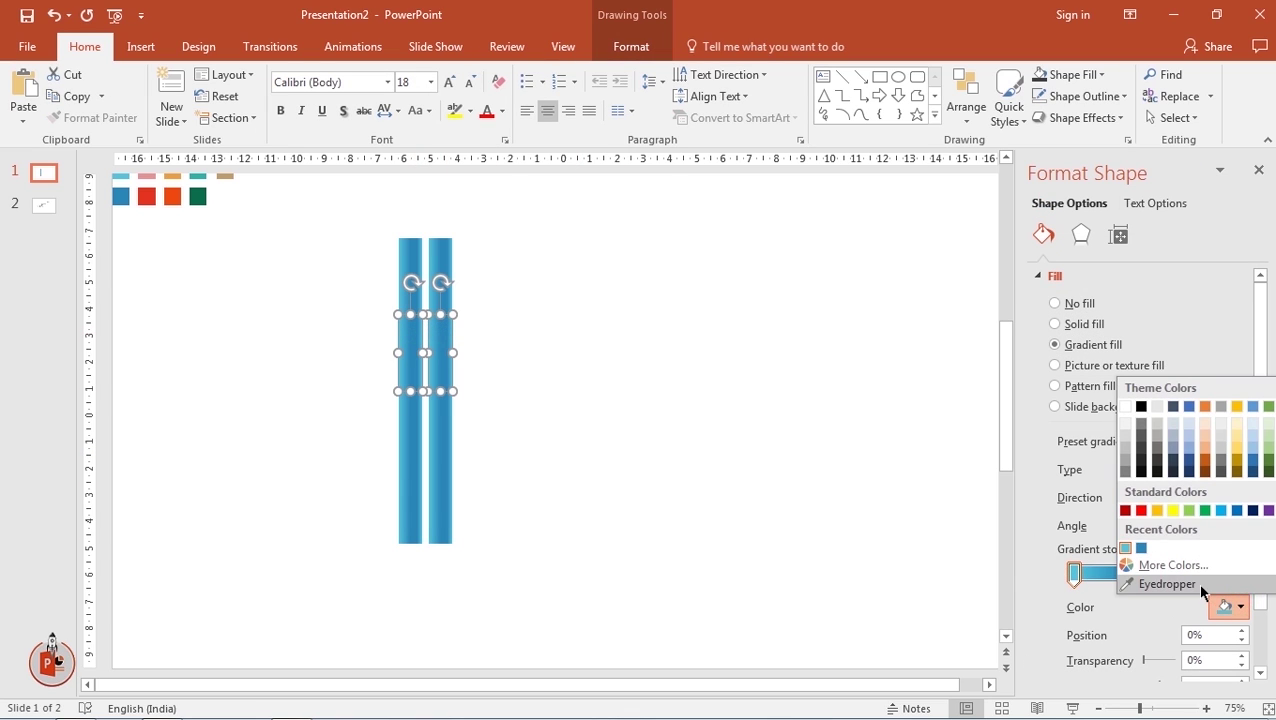
click(1175, 583)
scroll(521, 342, up, 1)
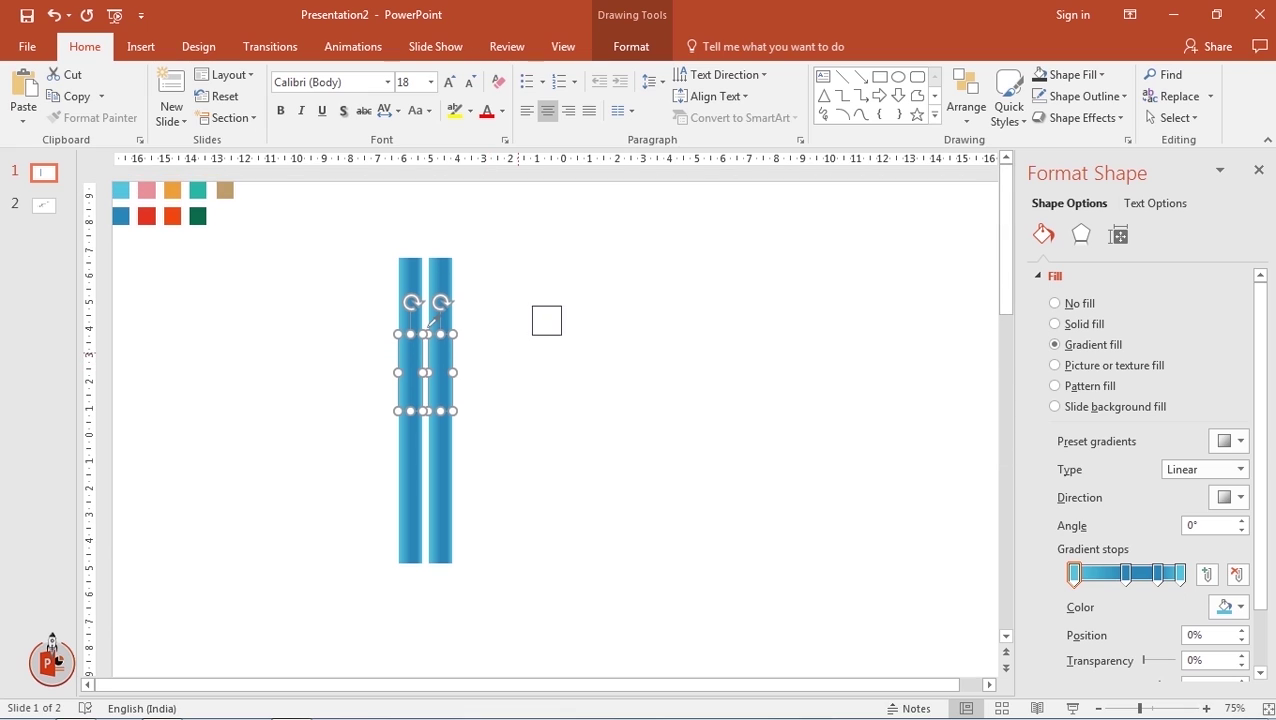
click(145, 189)
click(1179, 574)
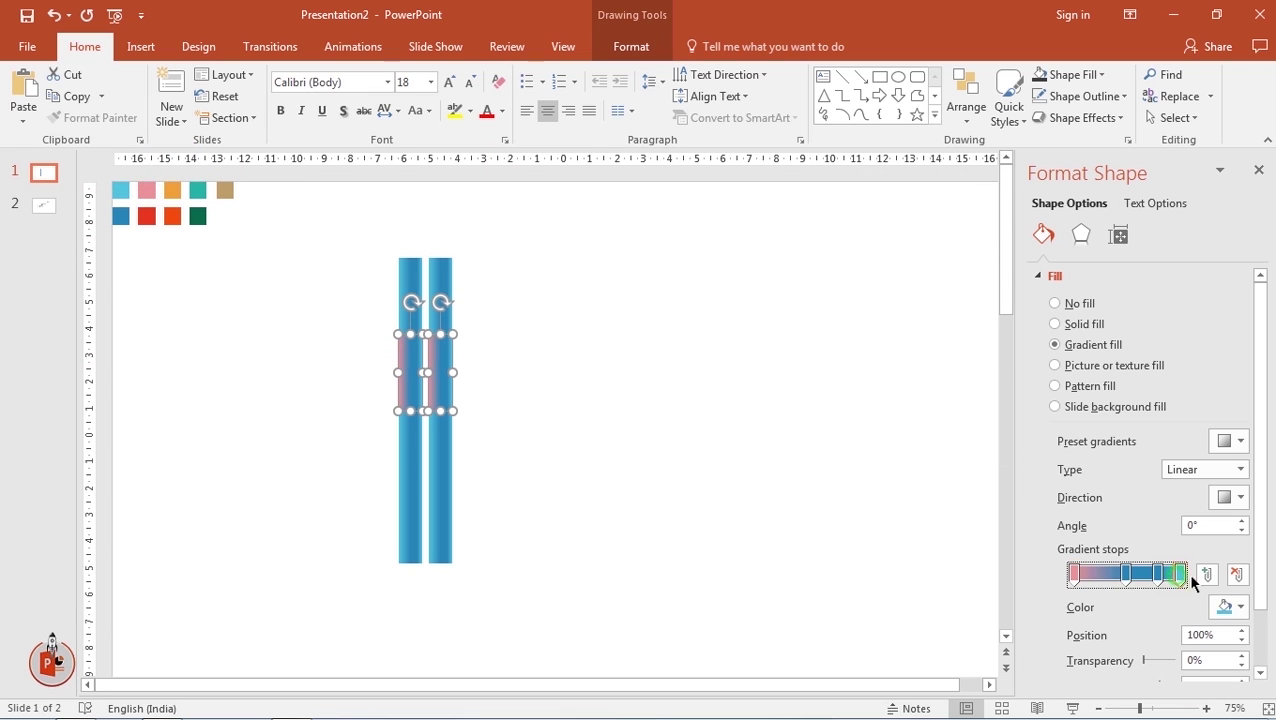
click(1232, 606)
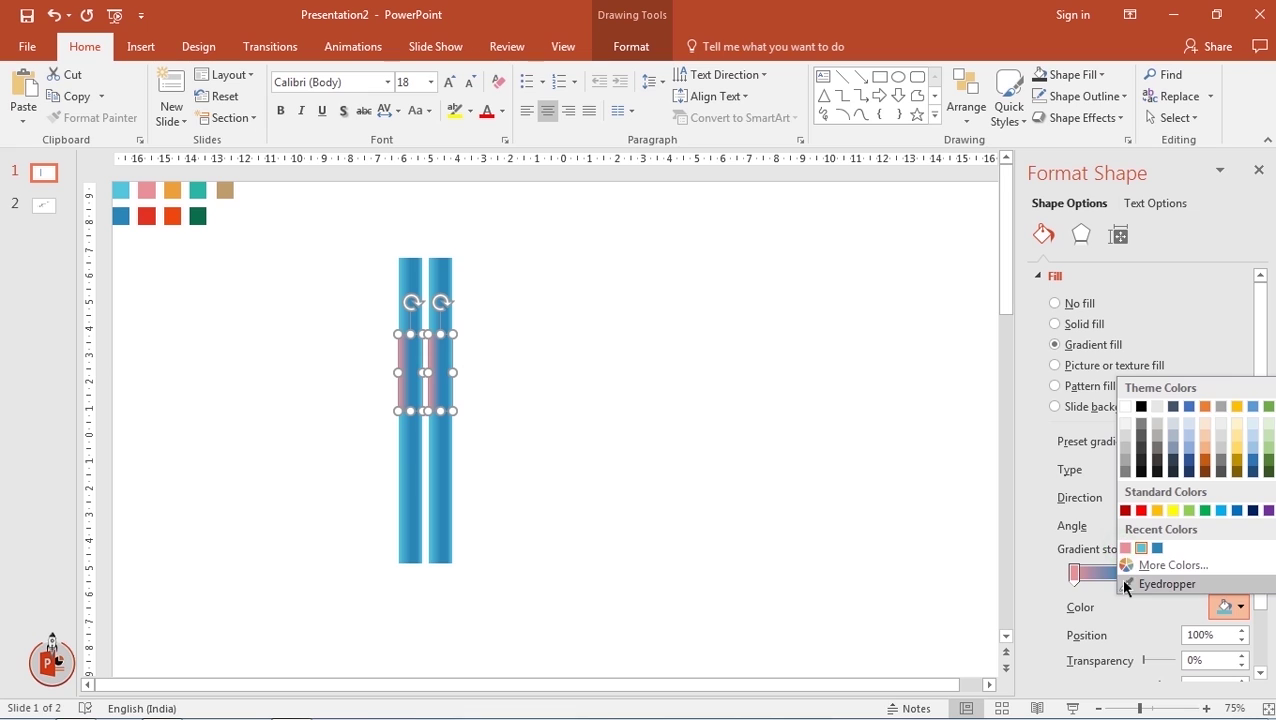
click(1125, 549)
Set the 49% and 79% stops of the second segments to red
click(1125, 574)
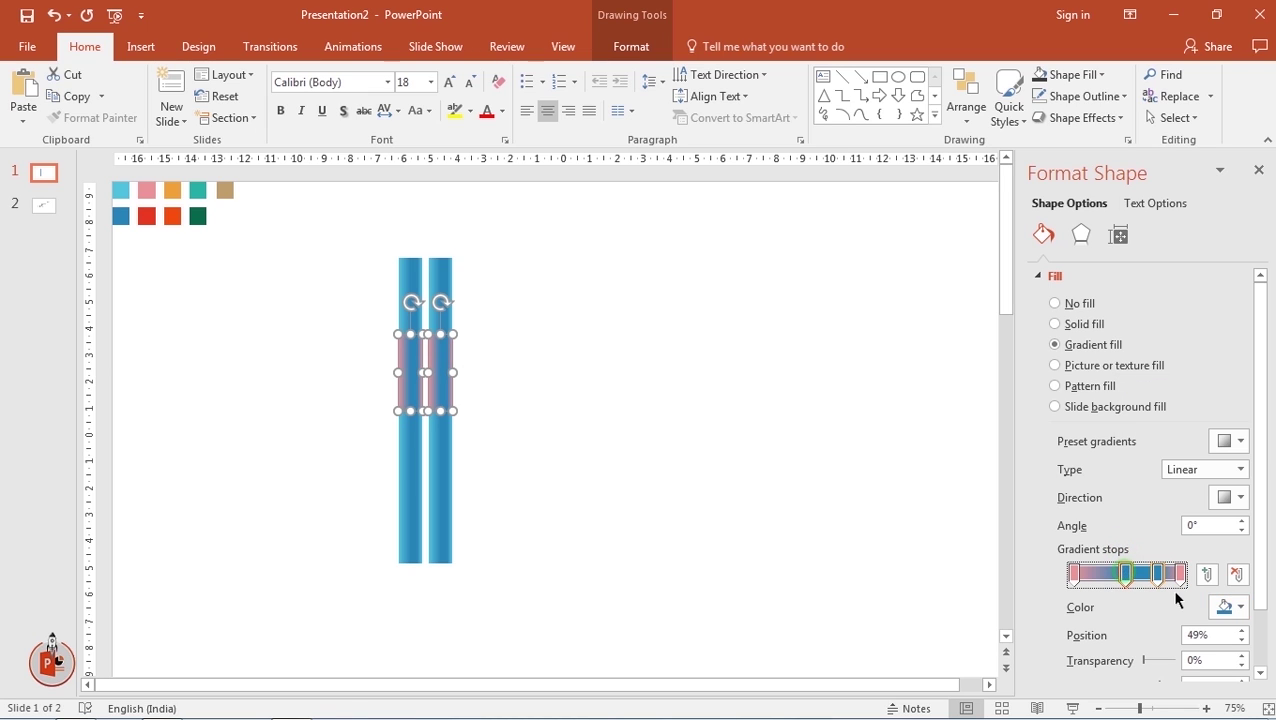
click(1232, 606)
click(1165, 580)
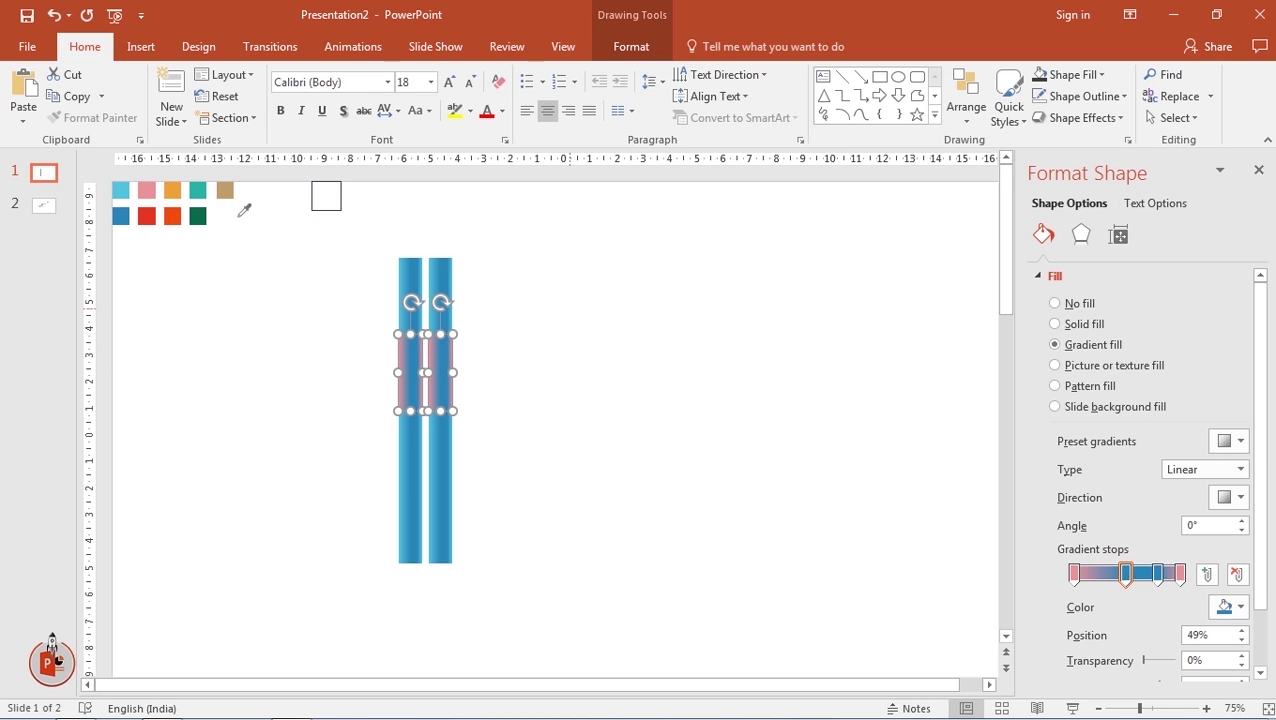
click(146, 215)
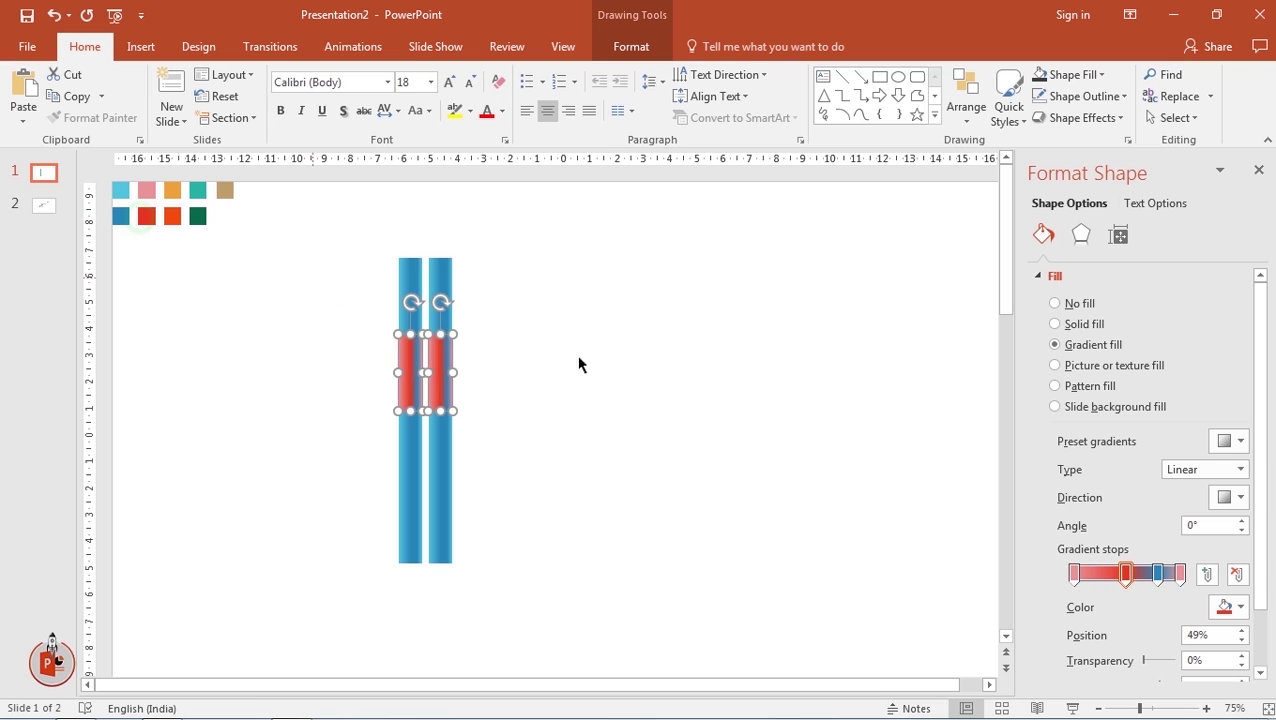
click(1158, 572)
click(1244, 605)
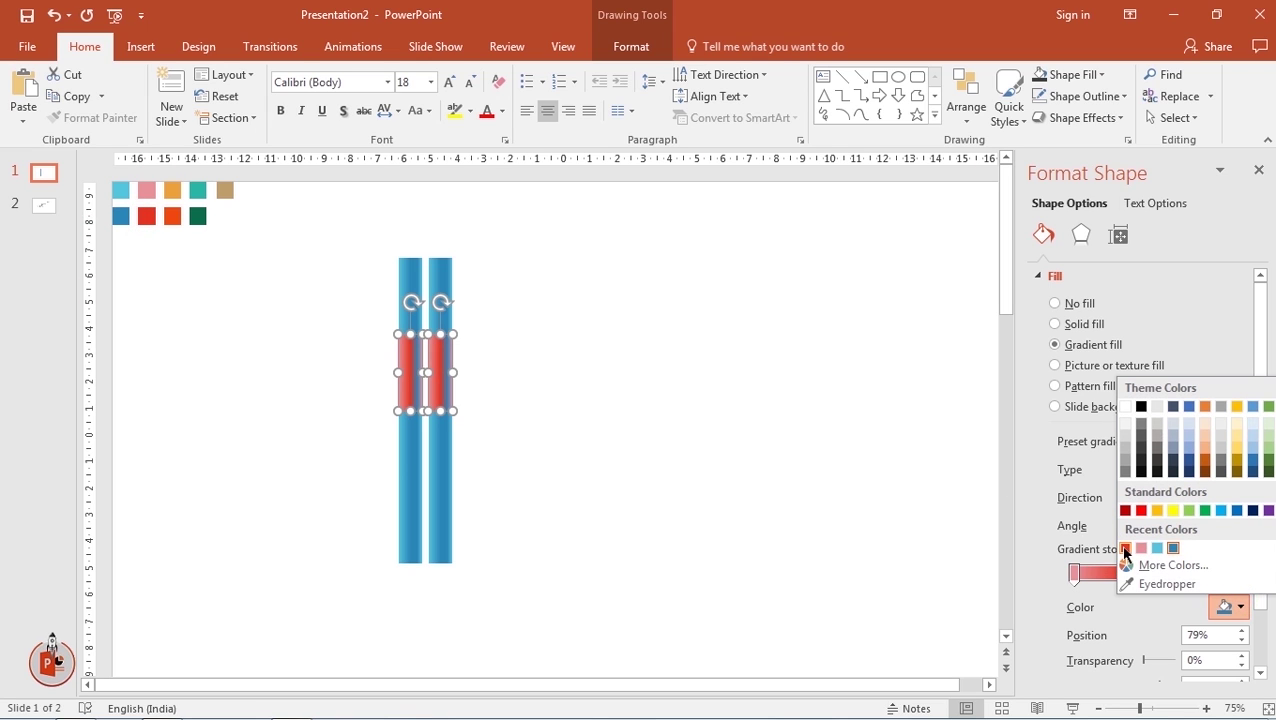
click(1166, 581)
click(716, 487)
Select both bars' third segments and colour their first gradient stop orange
click(422, 440)
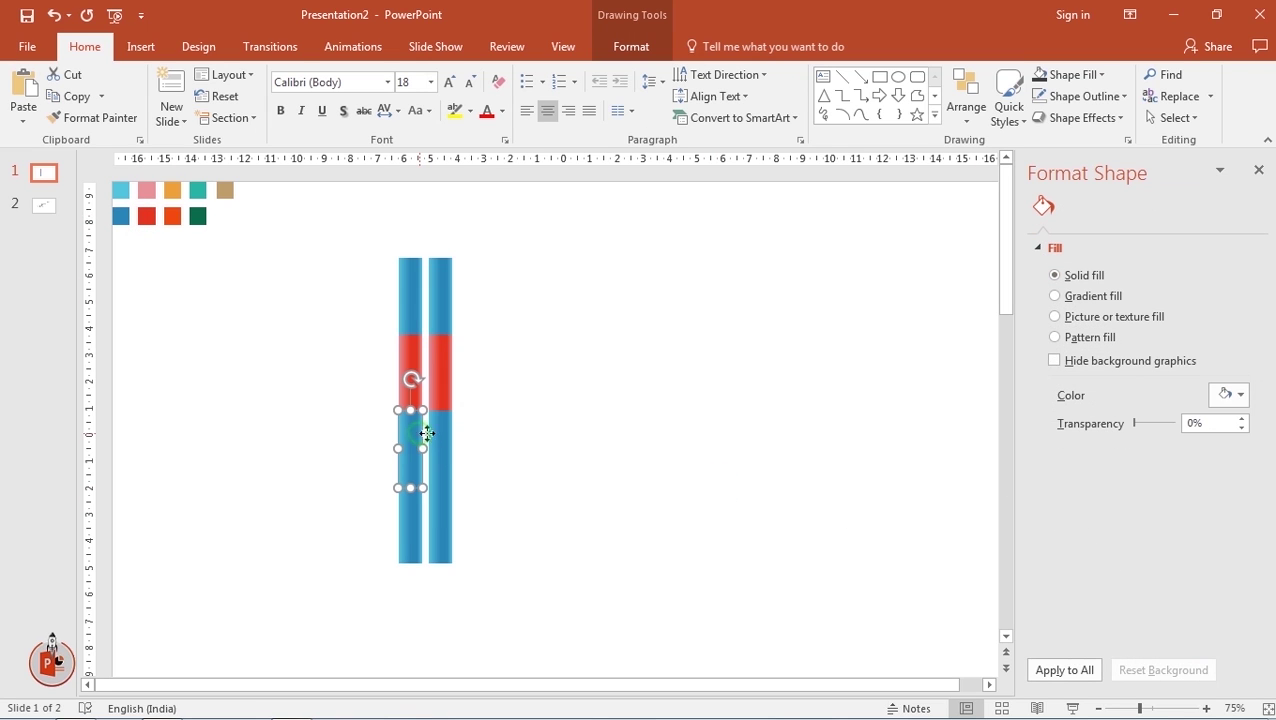
shift+click(440, 438)
click(1240, 607)
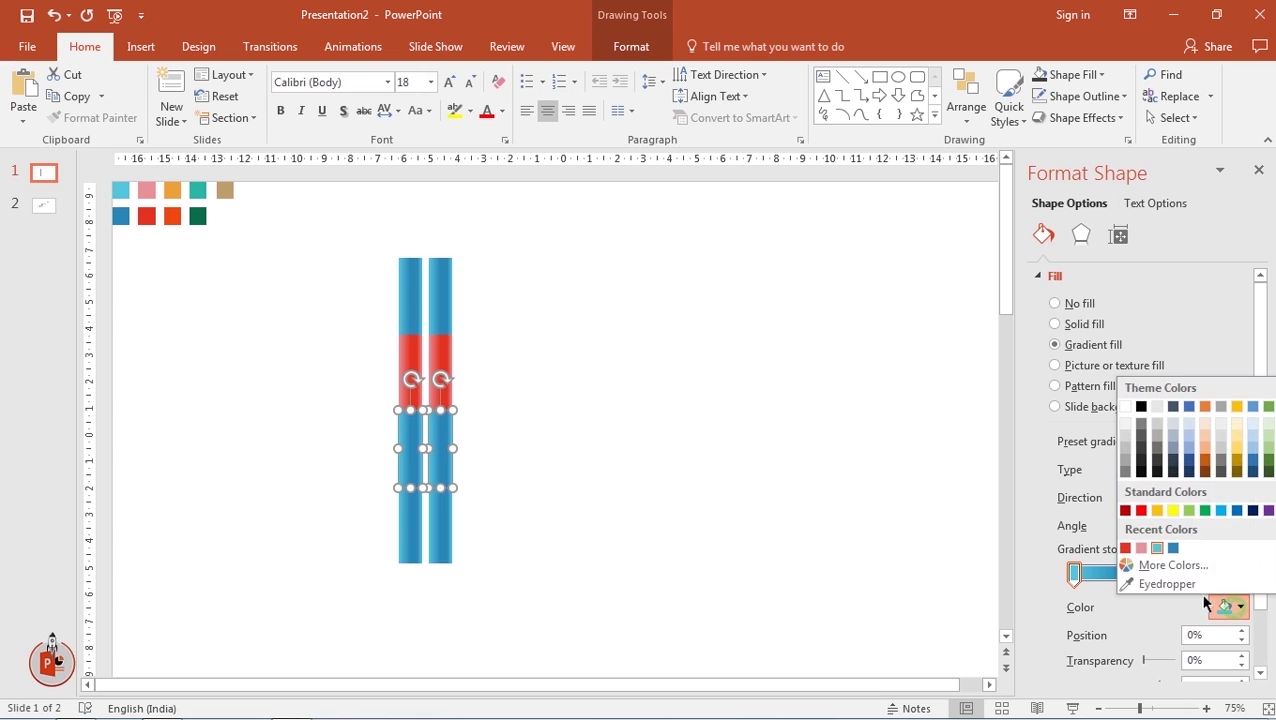
click(1145, 582)
click(177, 192)
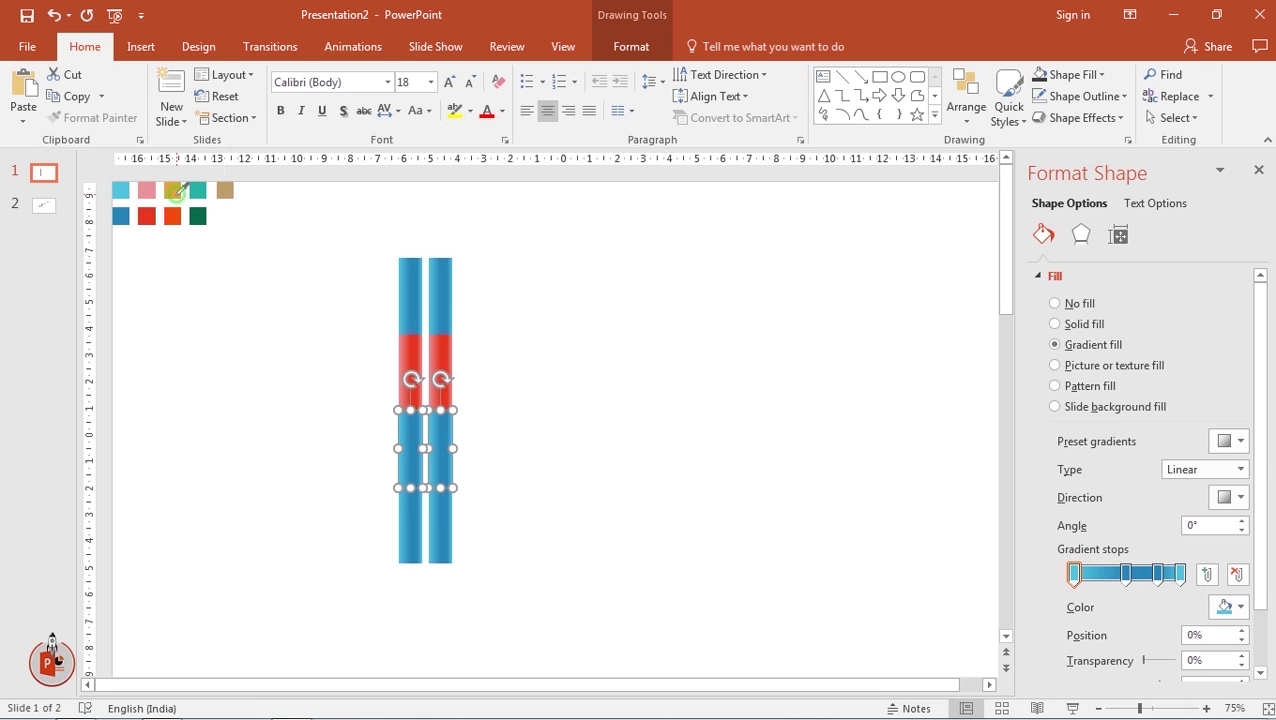
click(815, 467)
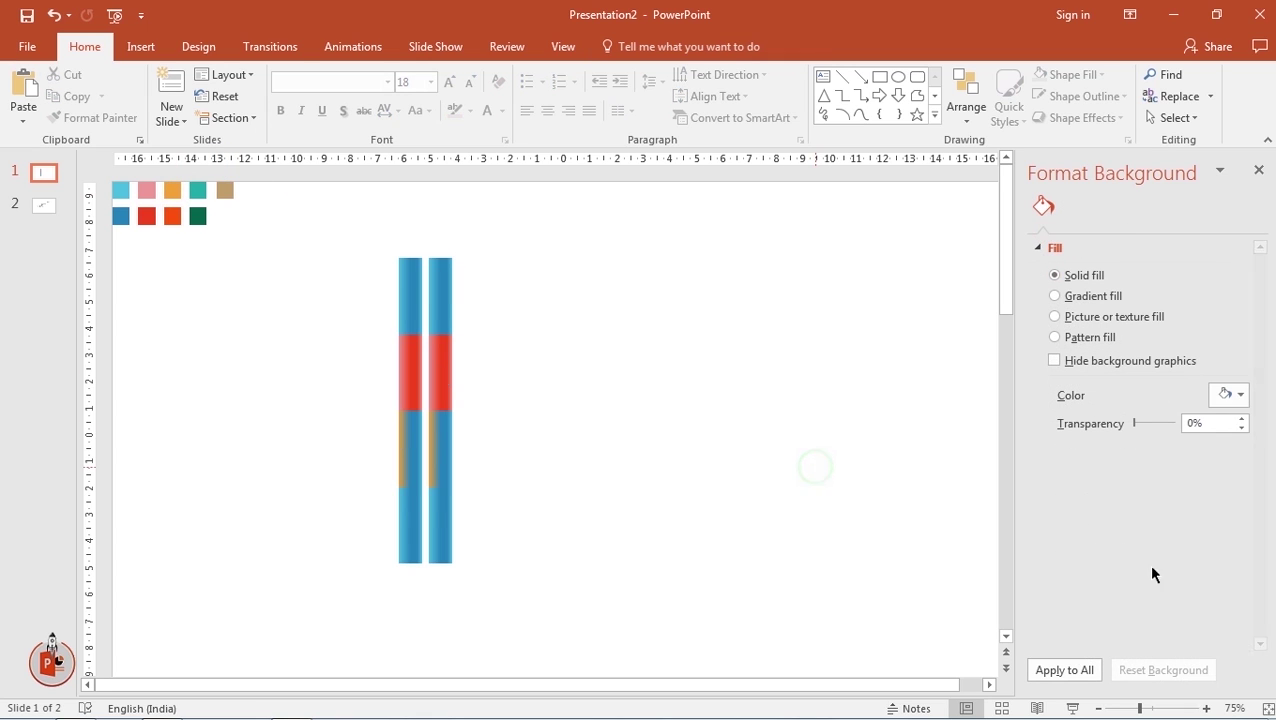
Set the last, 49% and 79% stops of the third segments to orange
click(440, 440)
shift+click(411, 448)
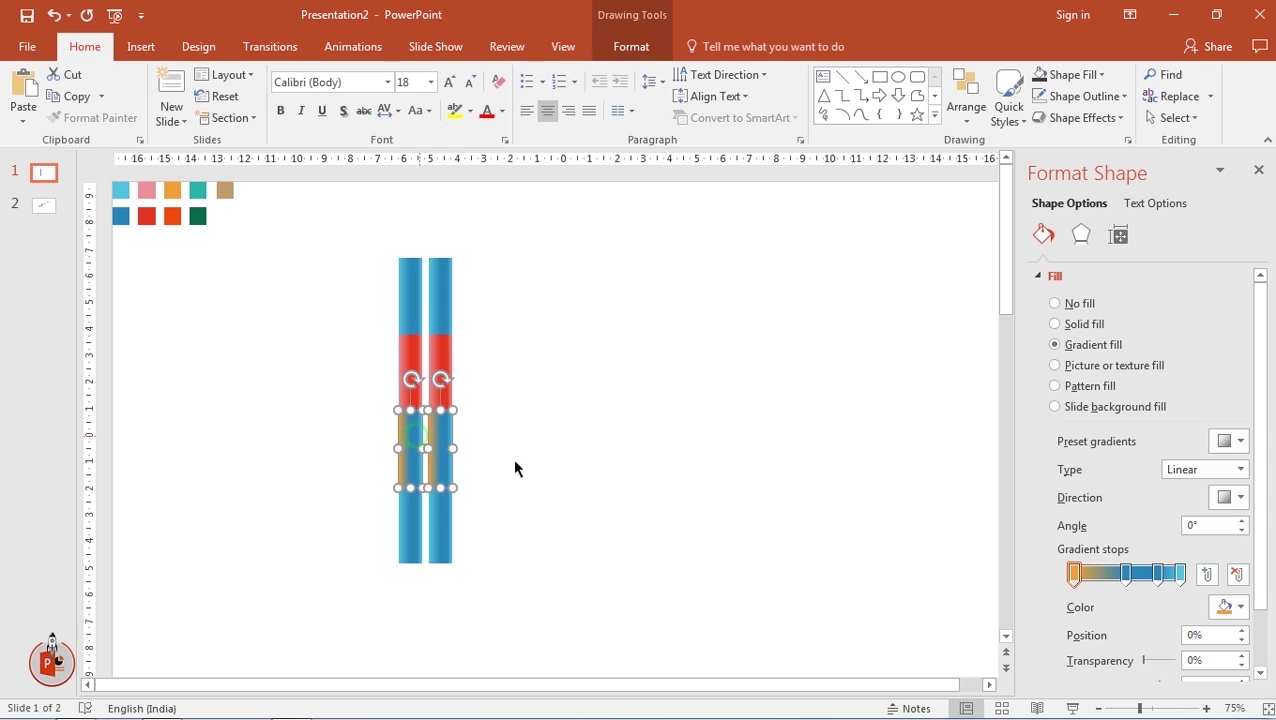
click(1180, 574)
click(1240, 607)
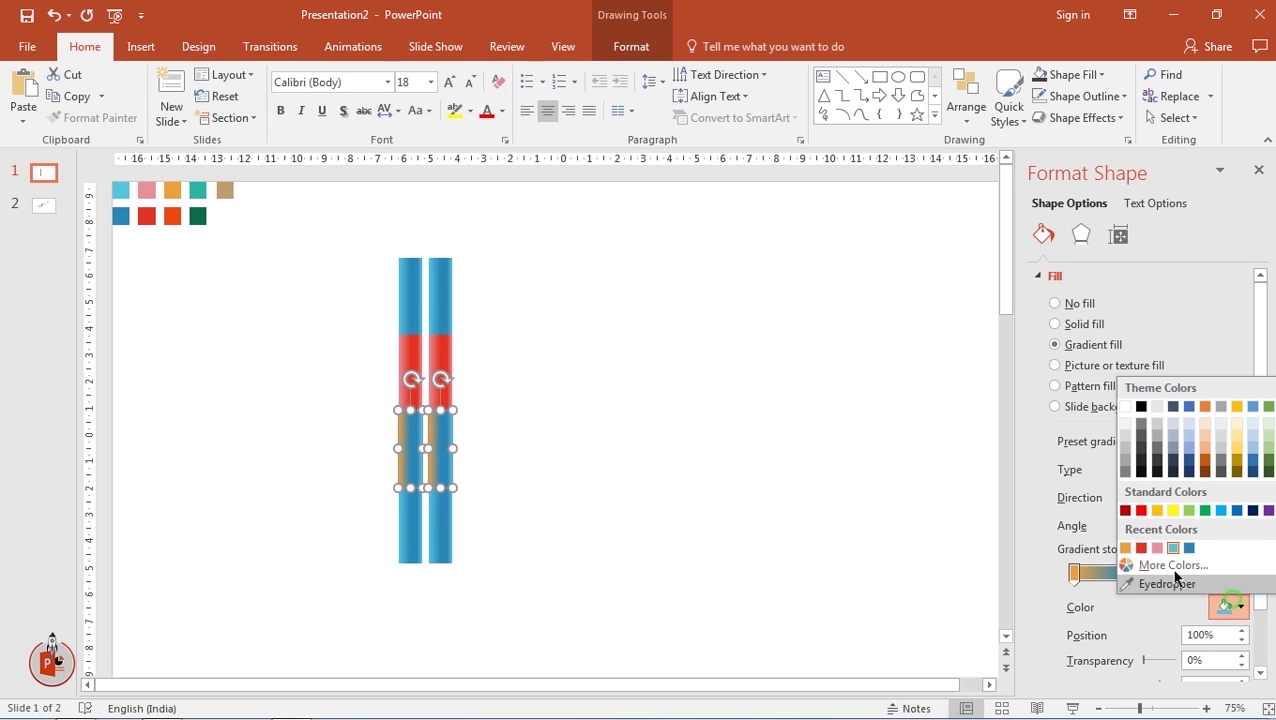
click(1130, 548)
click(1127, 572)
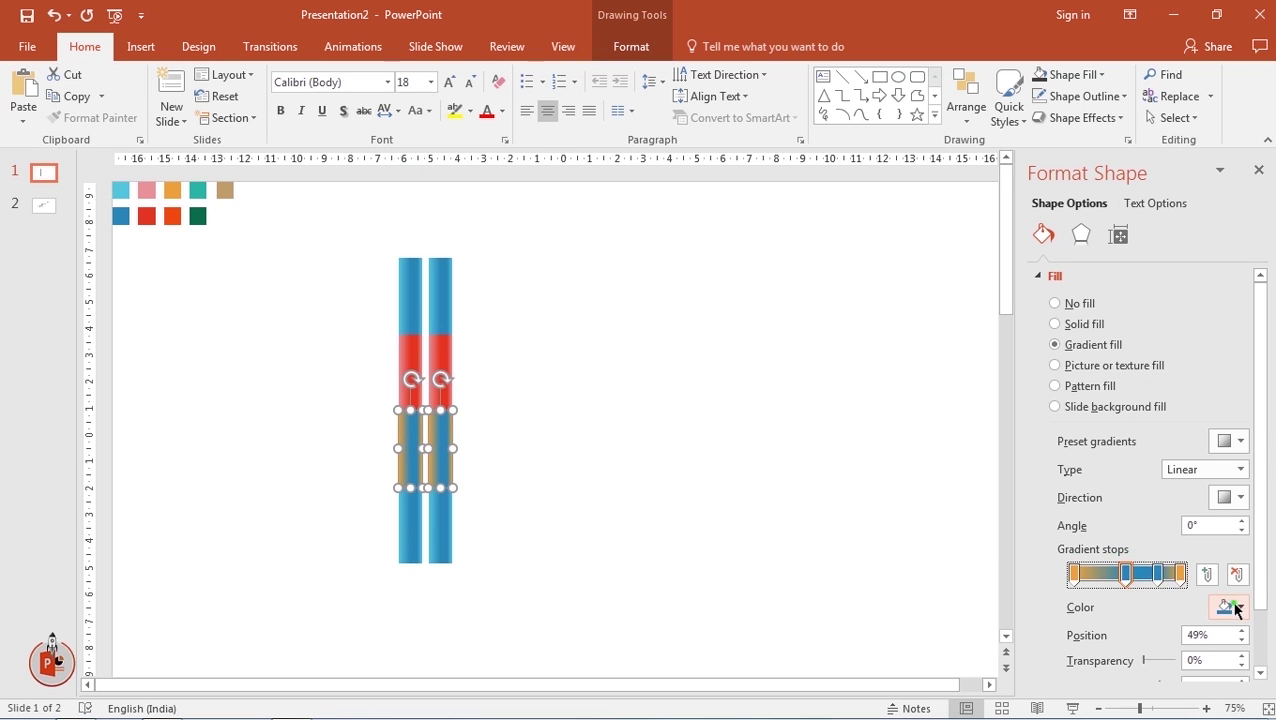
click(1238, 607)
click(1165, 587)
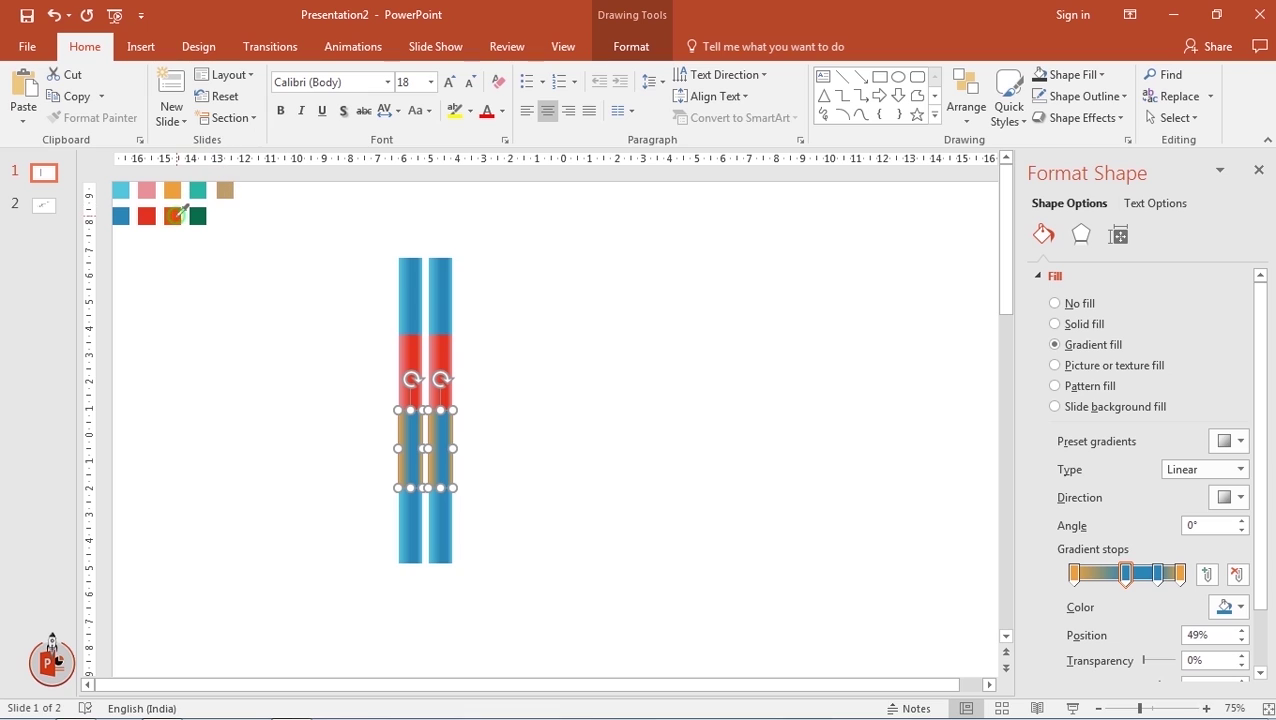
click(1158, 571)
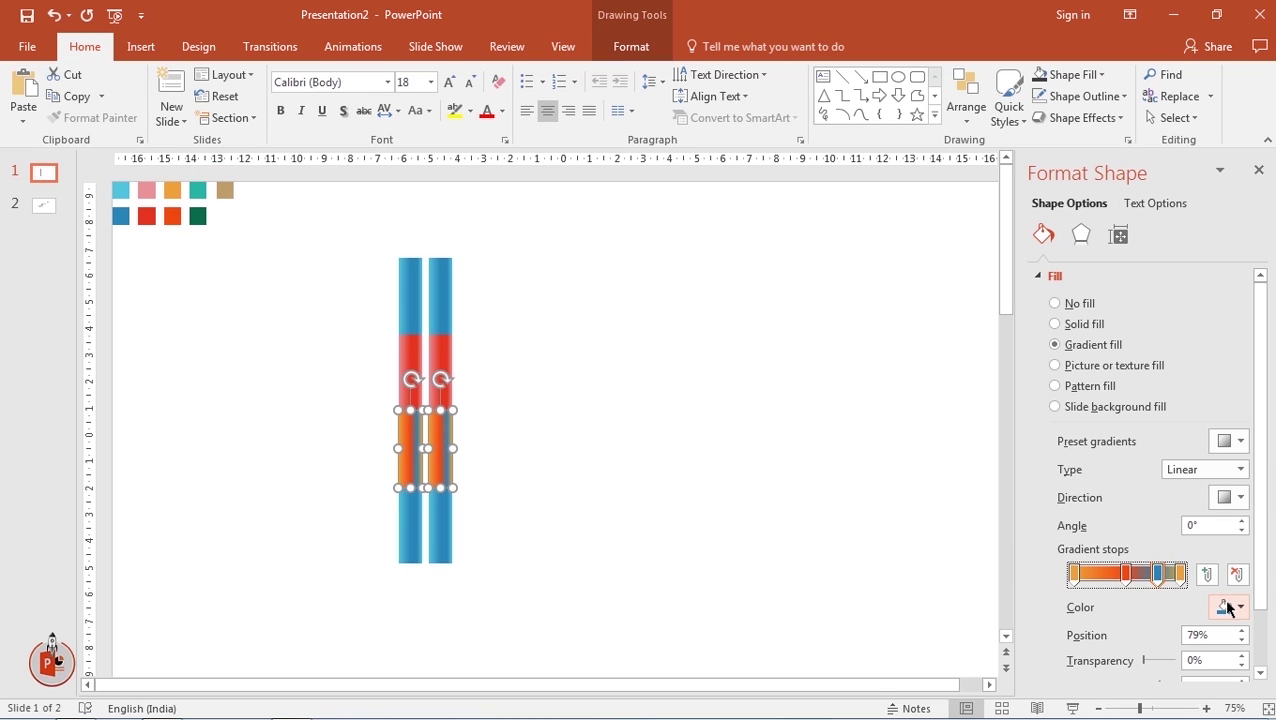
click(1228, 607)
click(1125, 545)
click(648, 468)
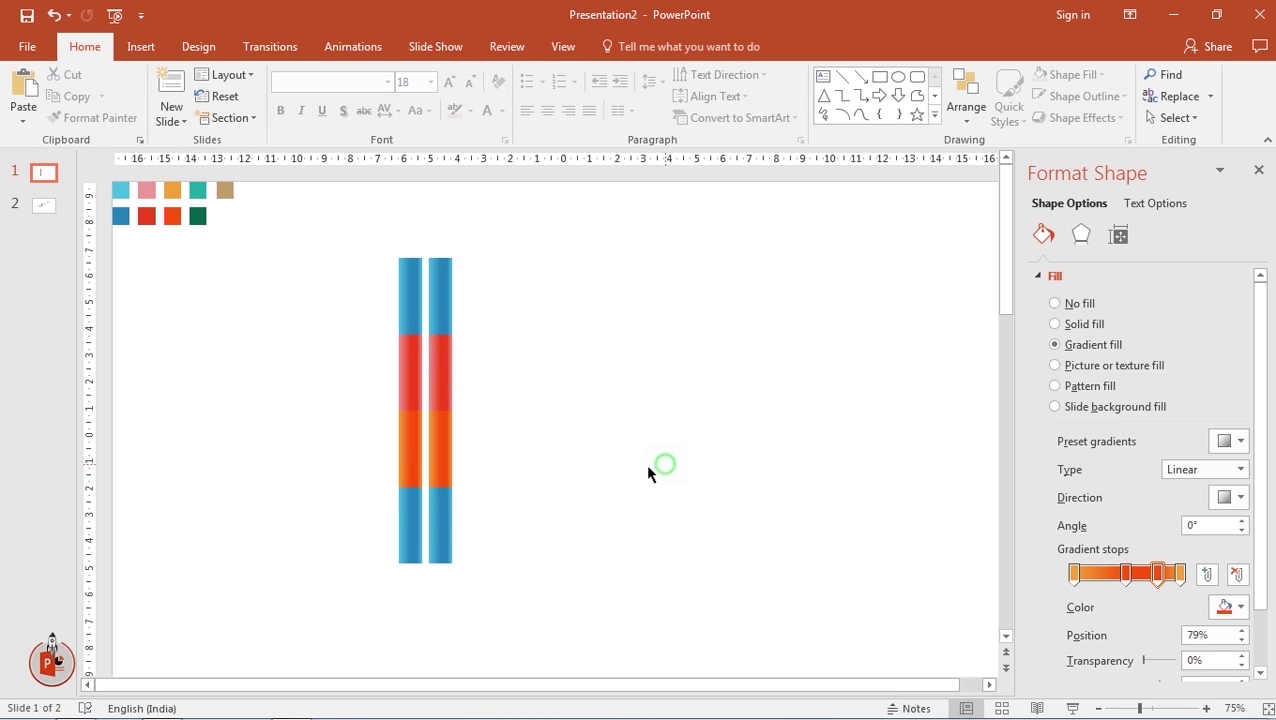
Select both bottom segments and colour their first and last gradient stops teal
click(413, 516)
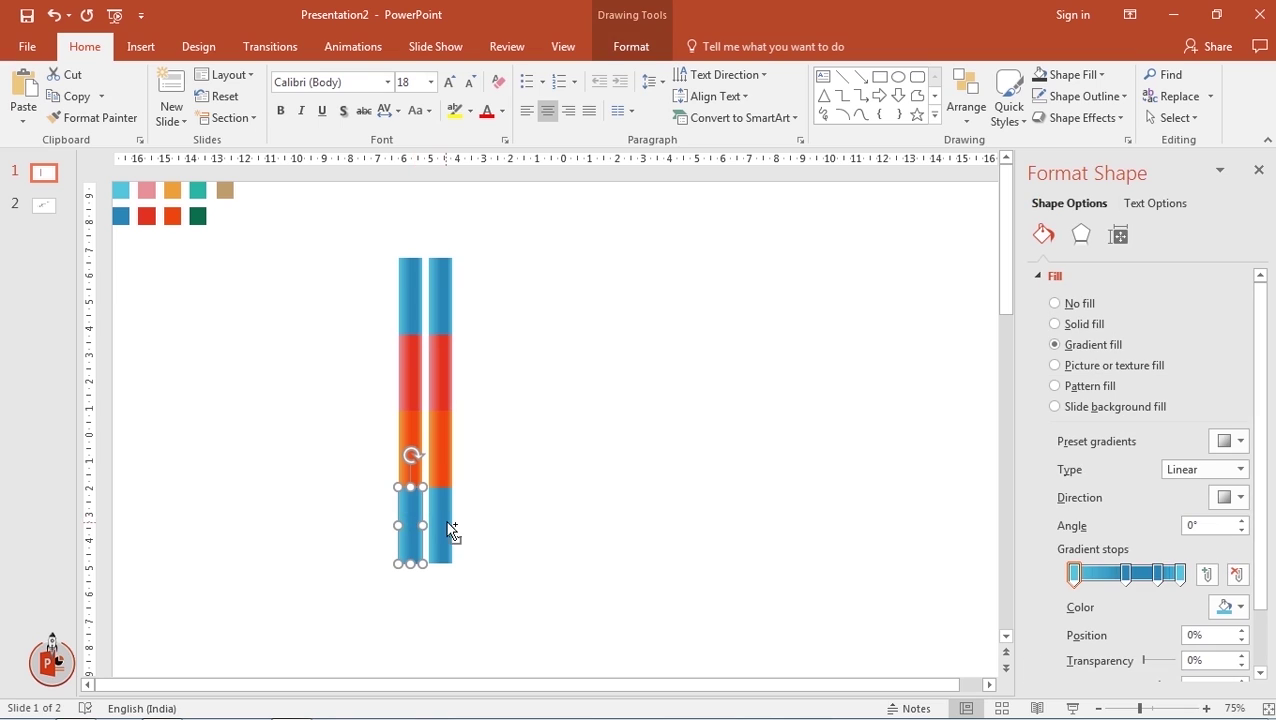
shift+click(447, 527)
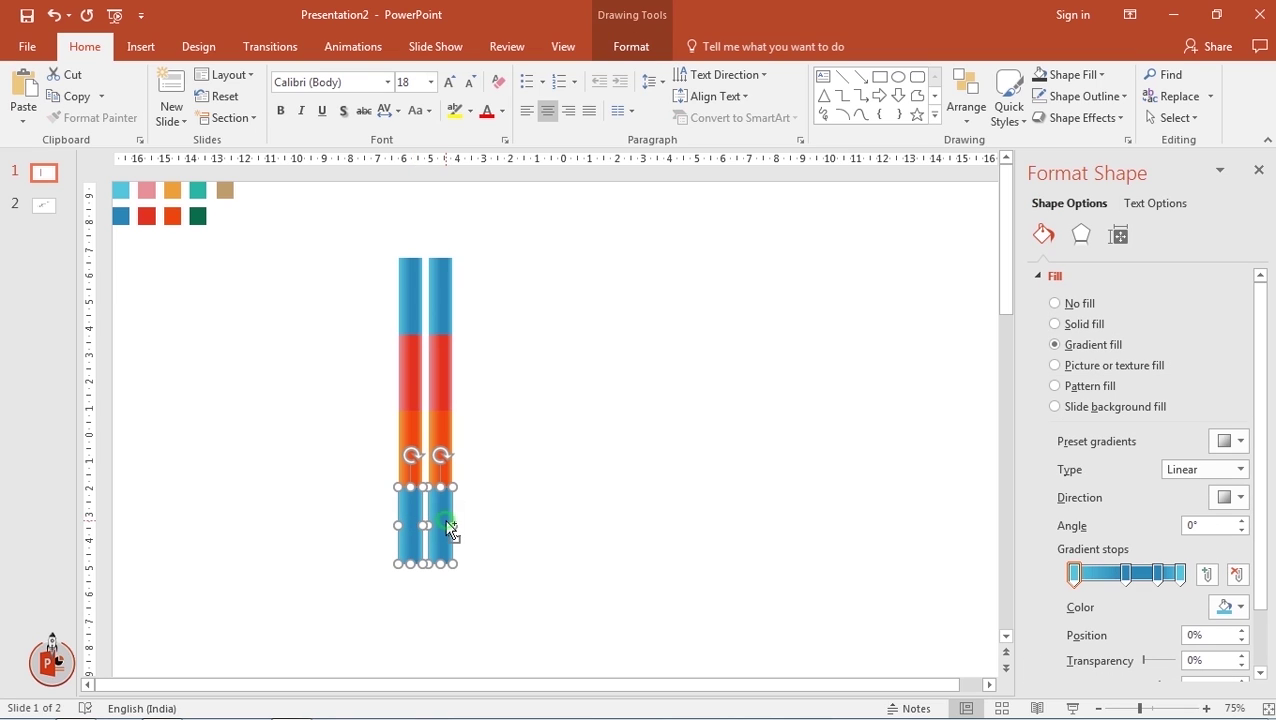
click(1230, 610)
click(1150, 579)
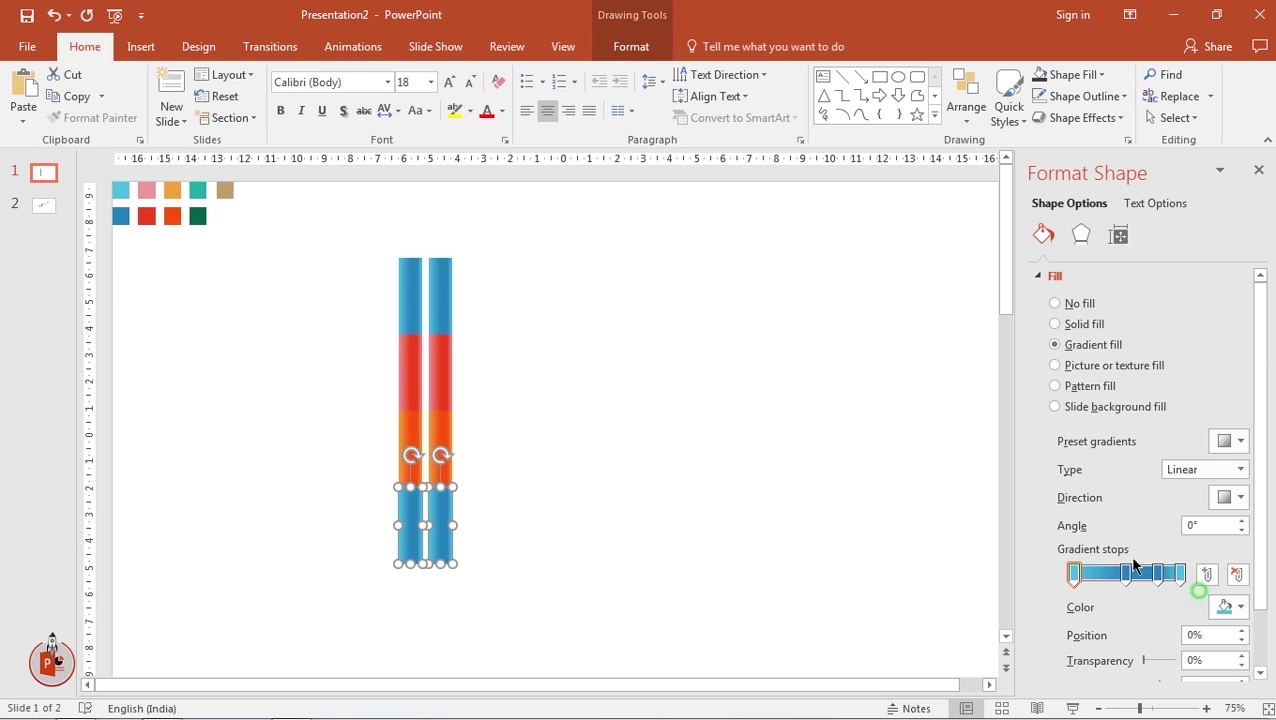
click(194, 190)
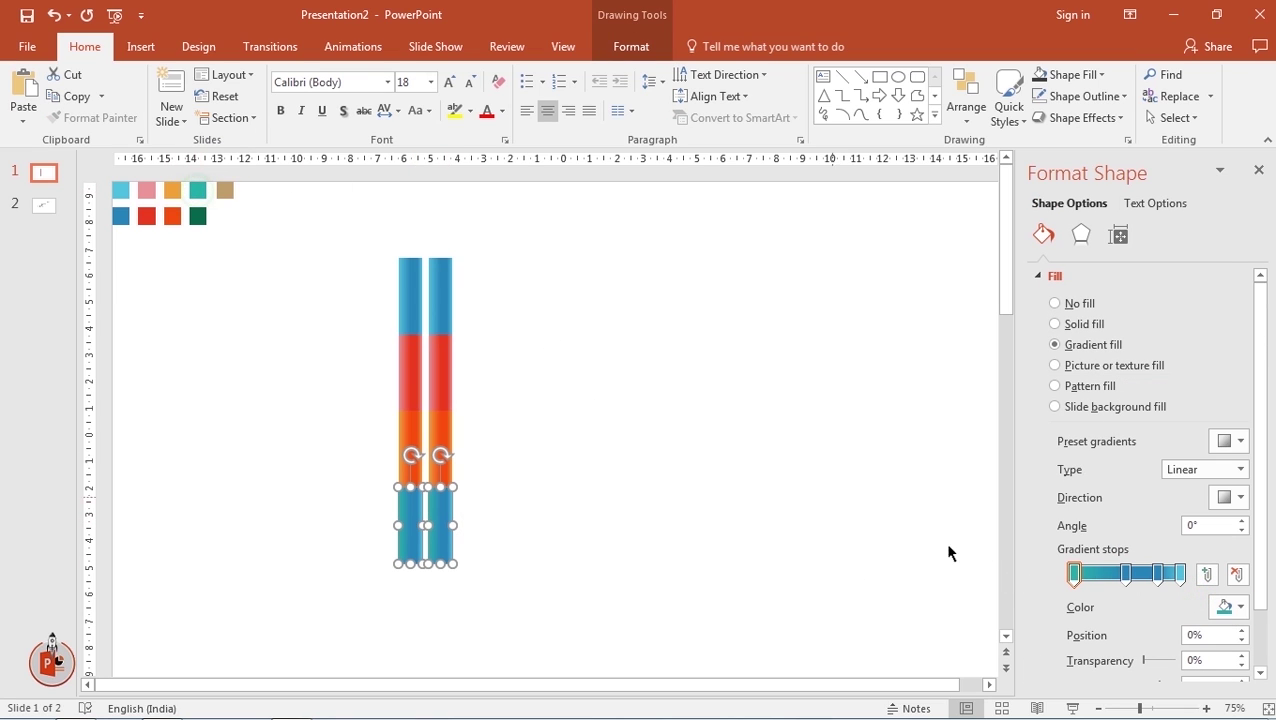
click(1180, 573)
click(1230, 607)
click(1150, 583)
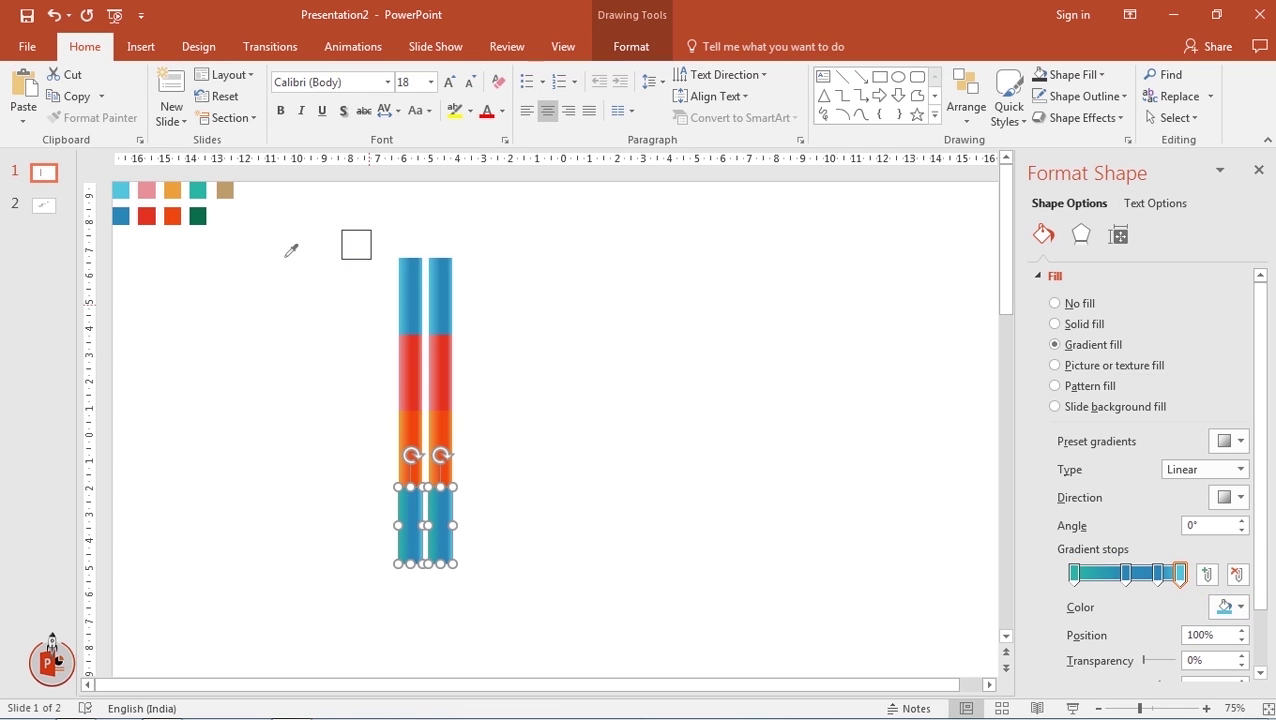
click(196, 192)
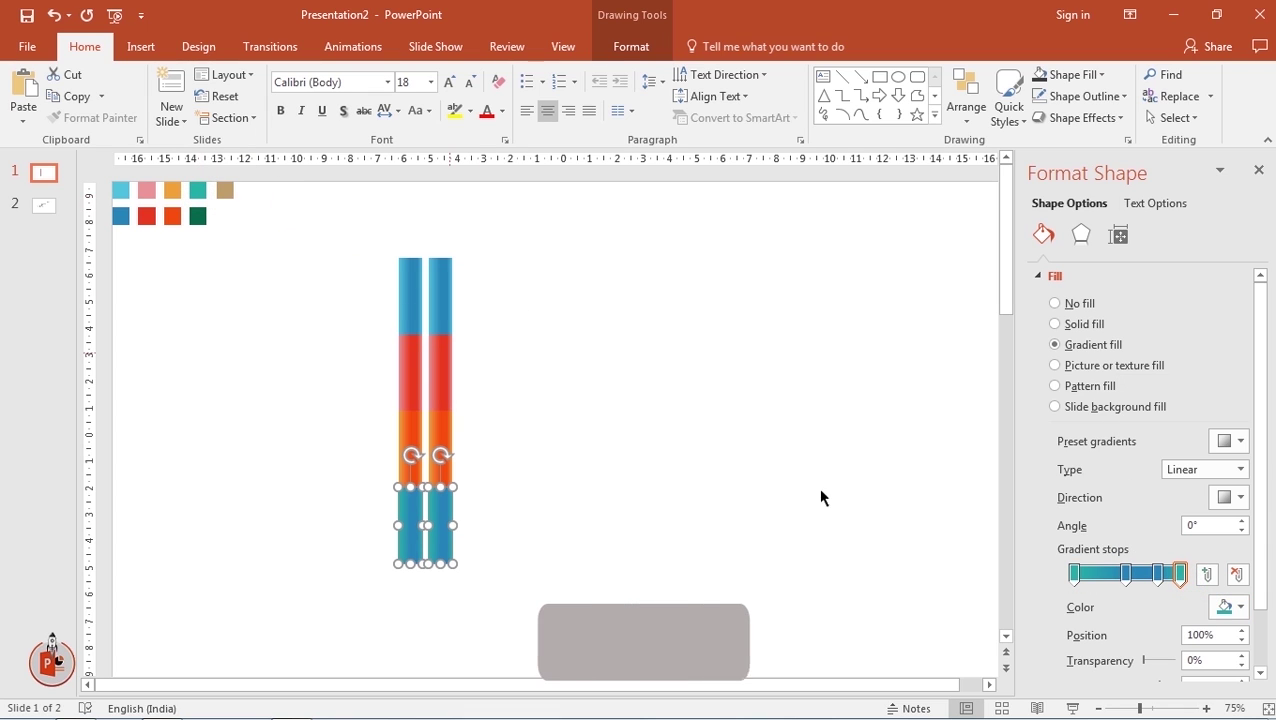
Set the 49% stop to dark green and the third stop to a recent green
click(1125, 573)
click(1230, 607)
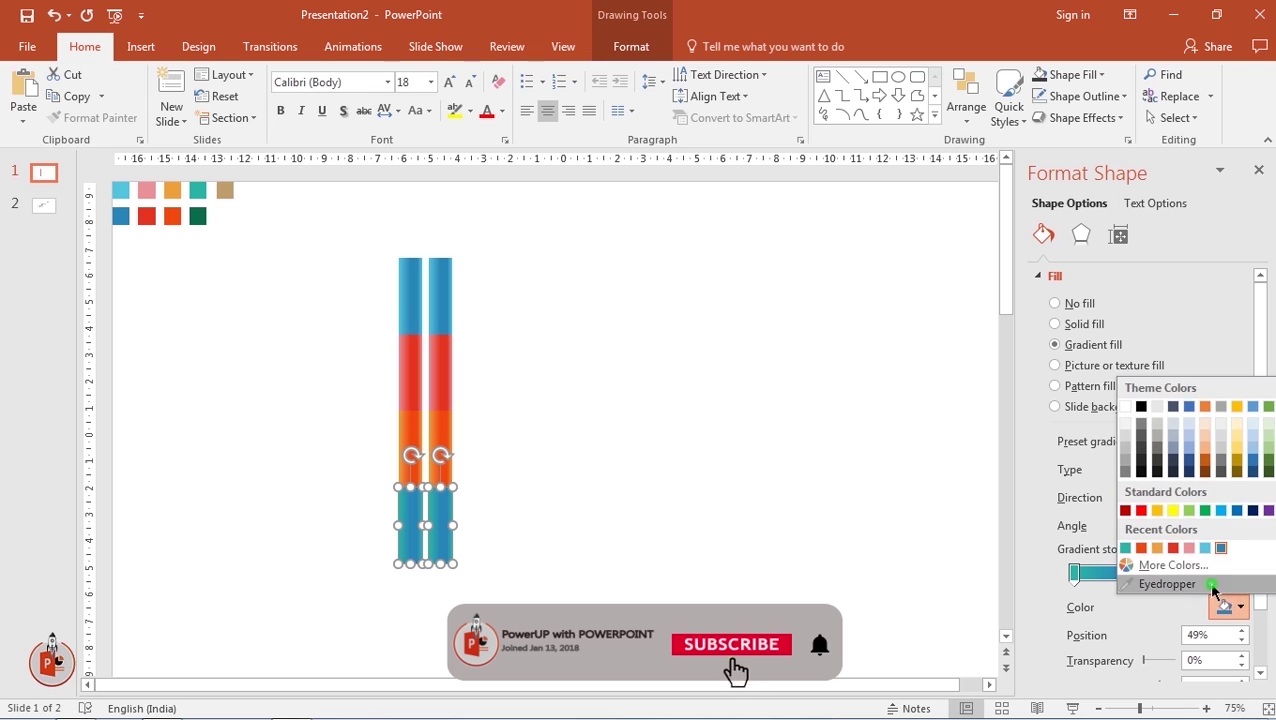
click(1213, 585)
click(197, 216)
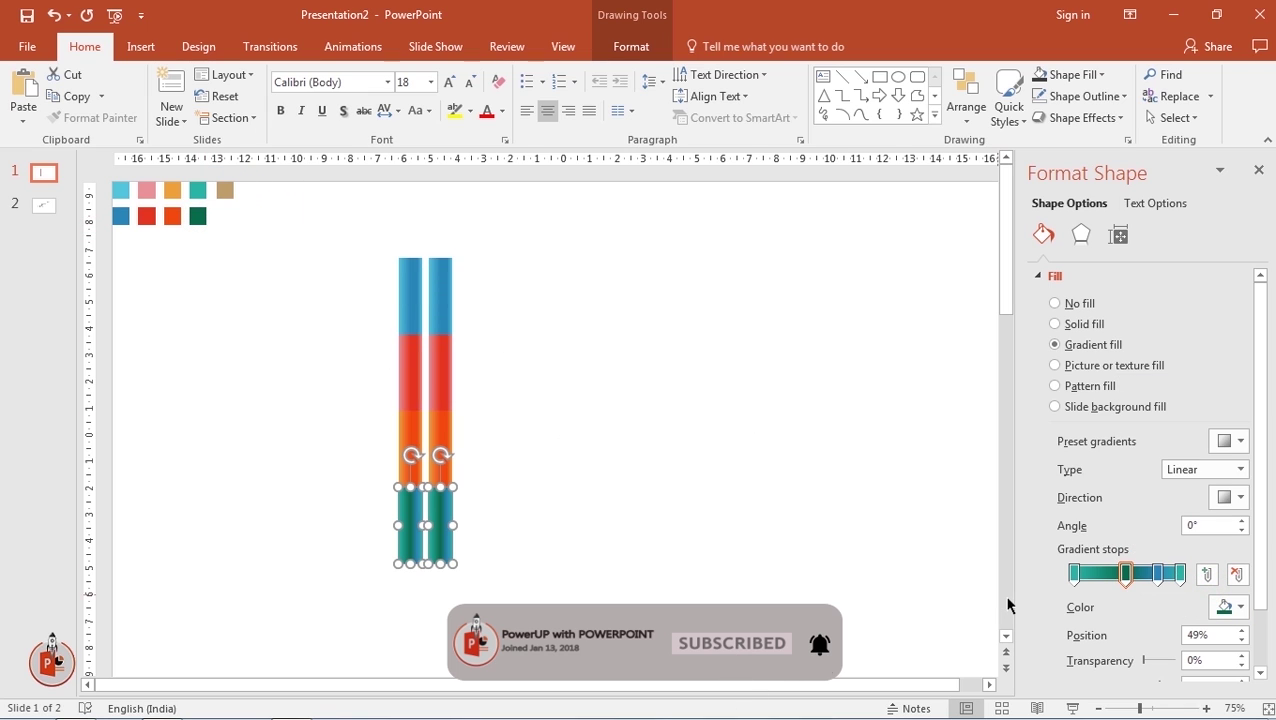
click(1158, 573)
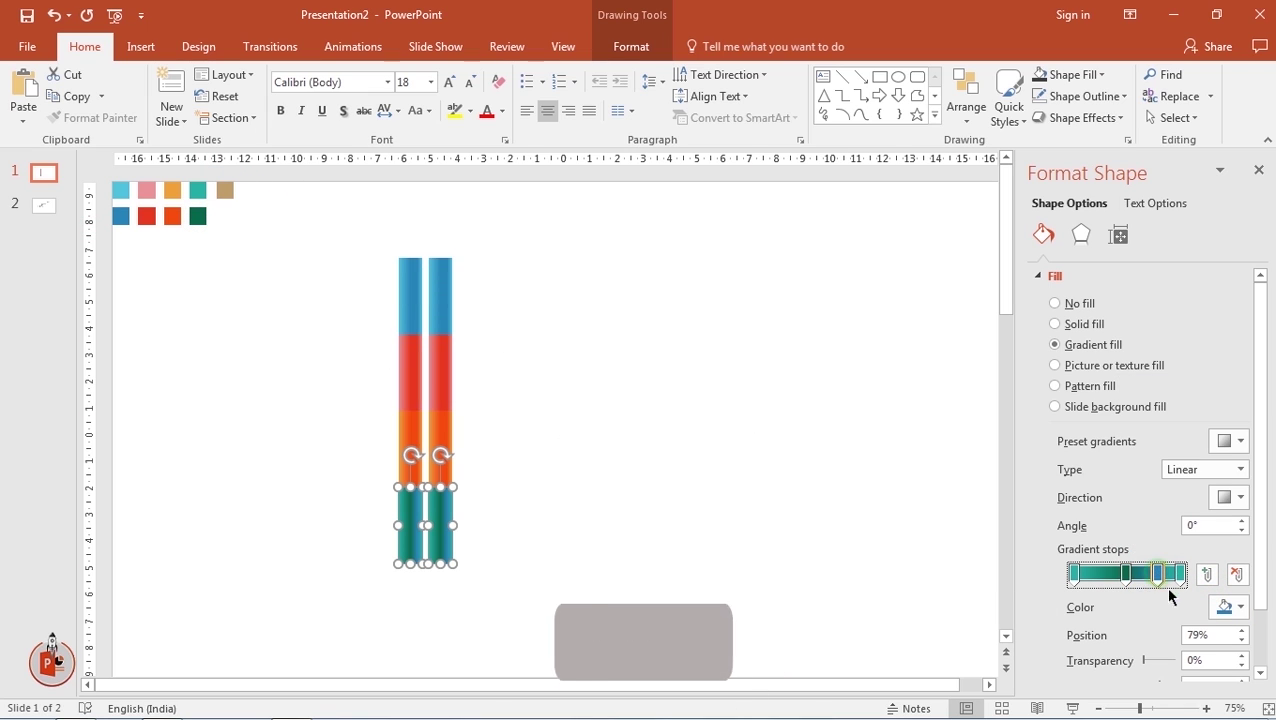
click(1228, 607)
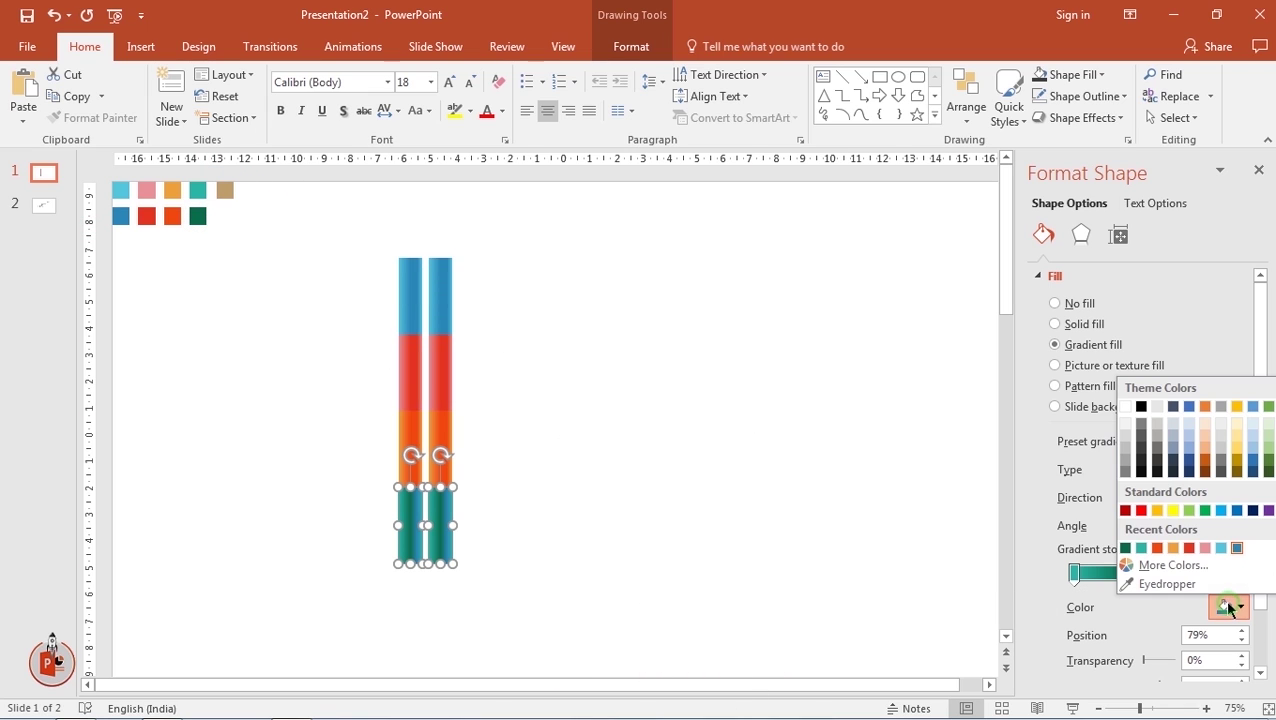
click(1126, 548)
click(720, 508)
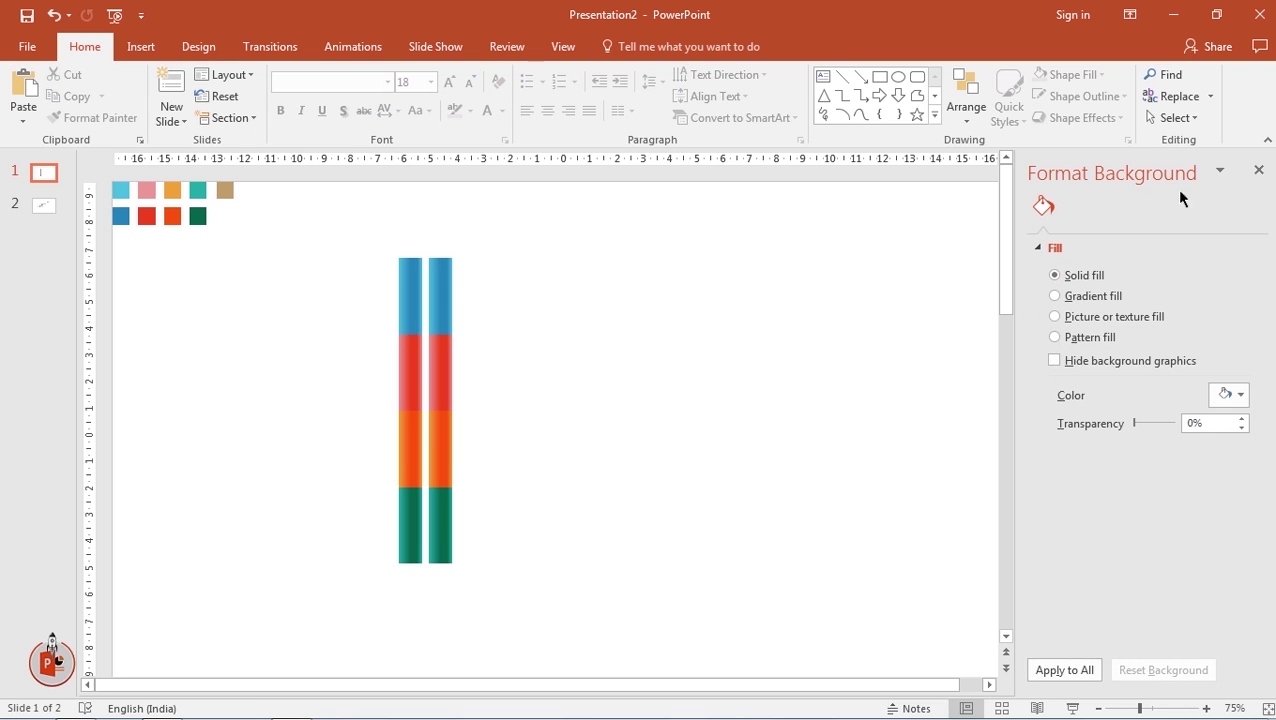
Close the Format Background pane and move all eight bar segments slightly down and right
click(1257, 172)
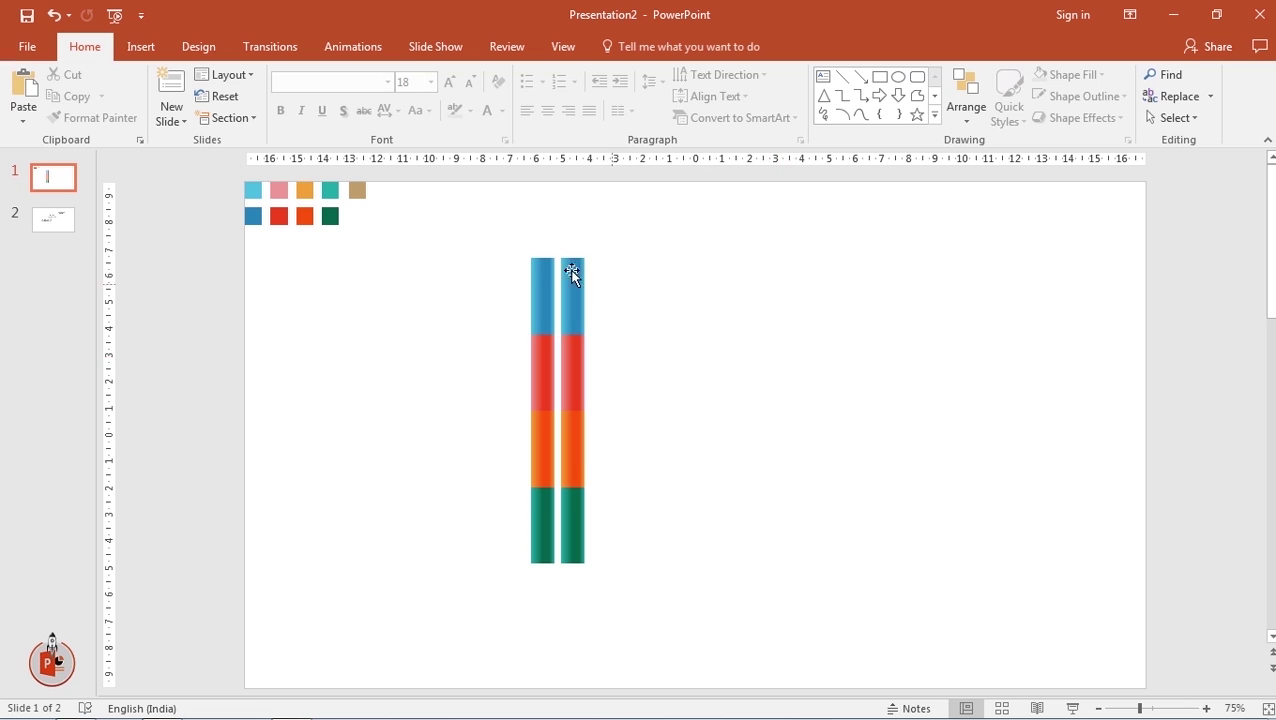
drag(487, 235, 651, 600)
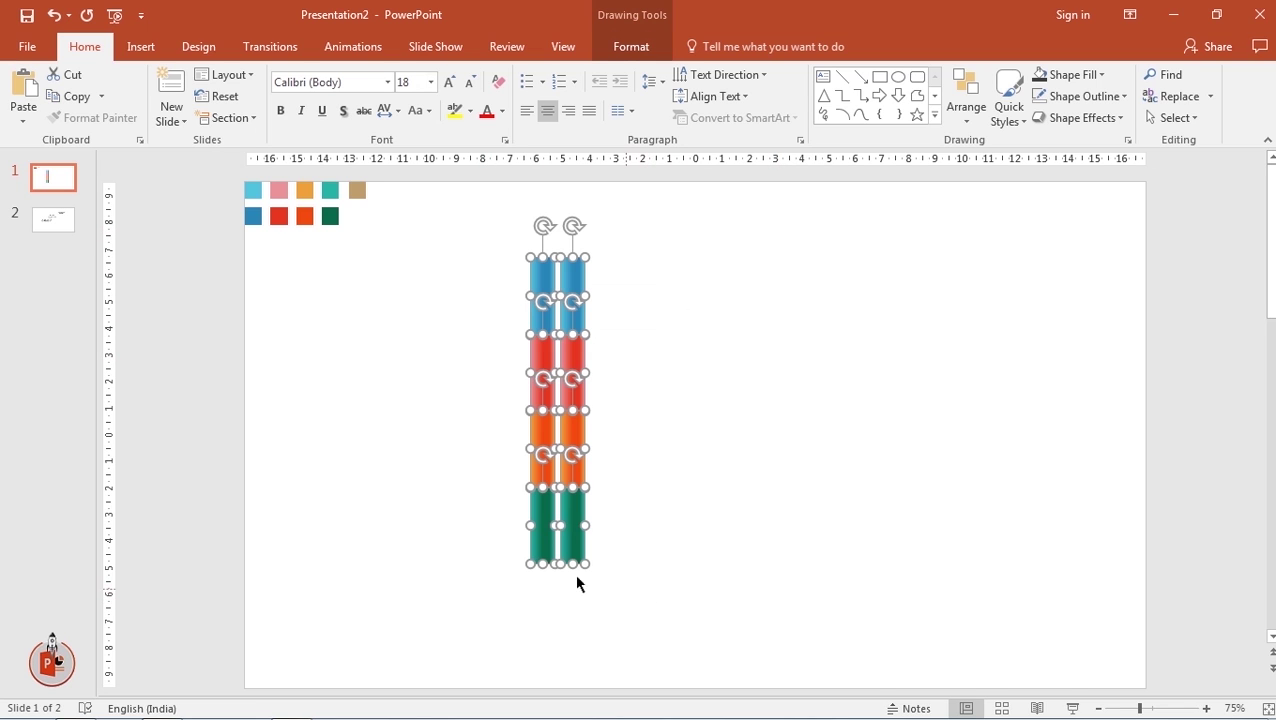
click(717, 503)
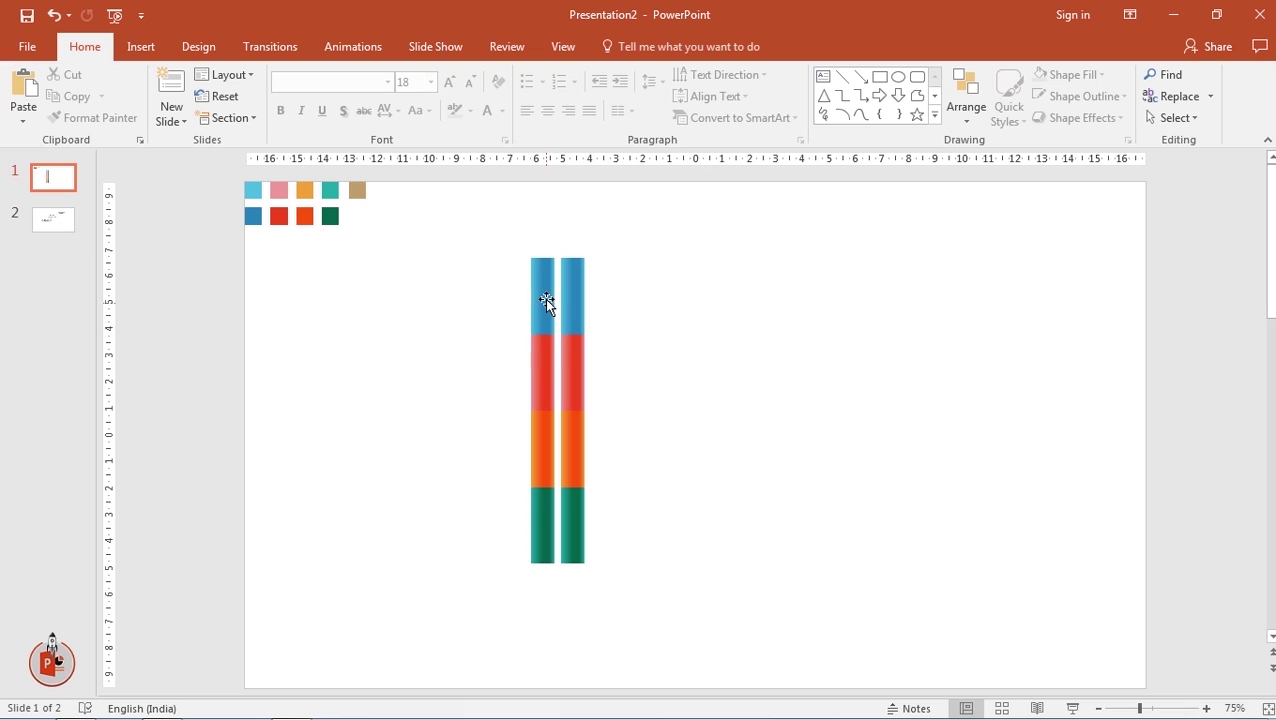
drag(501, 225, 648, 621)
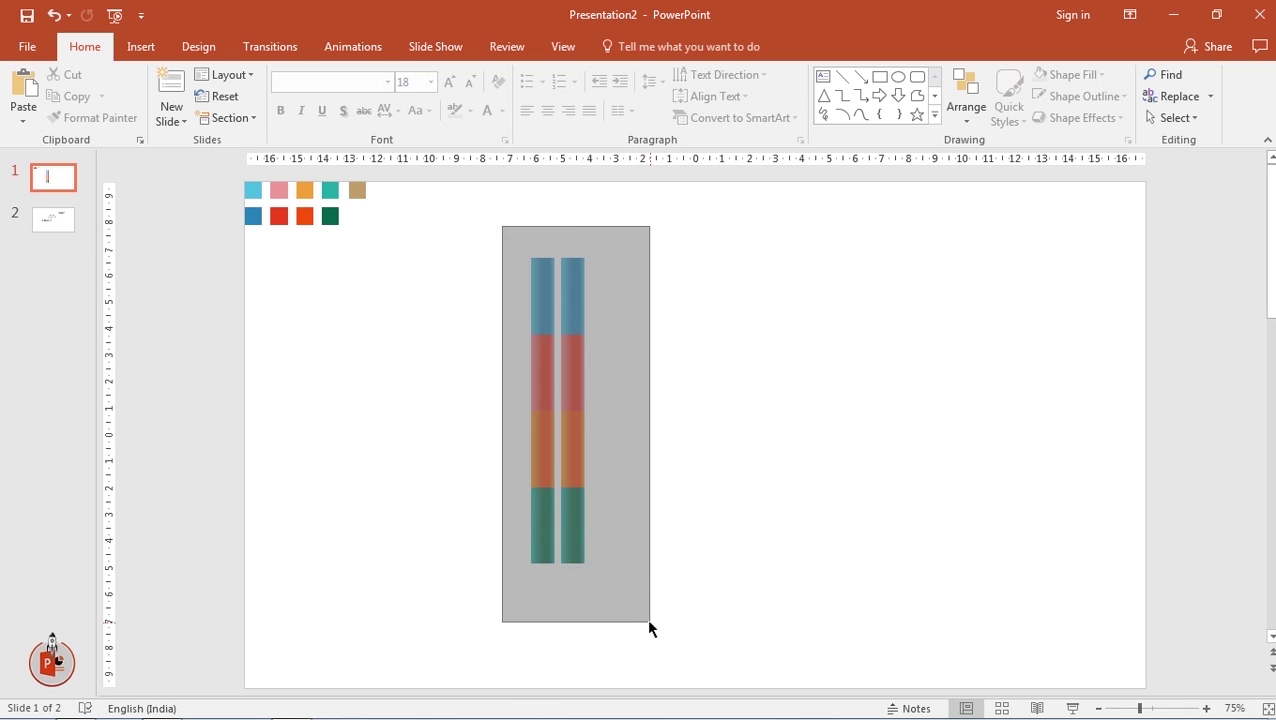
drag(570, 427, 593, 452)
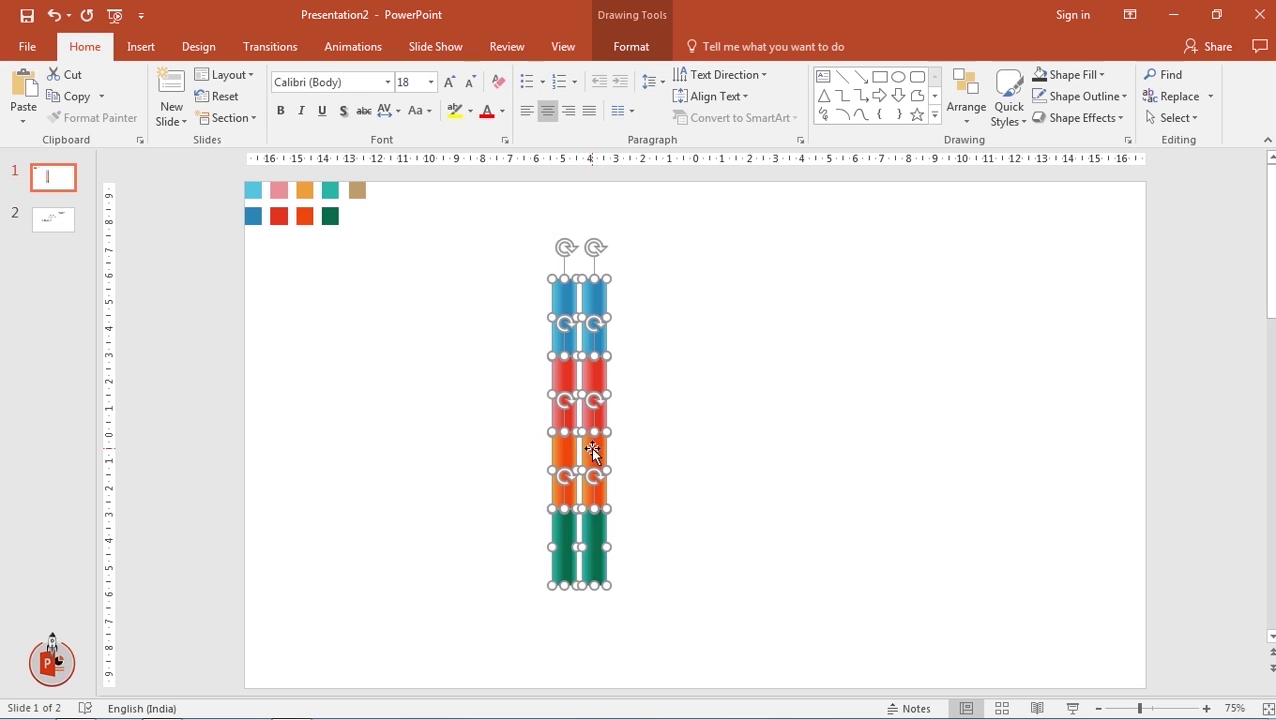
drag(605, 318, 604, 320)
click(703, 383)
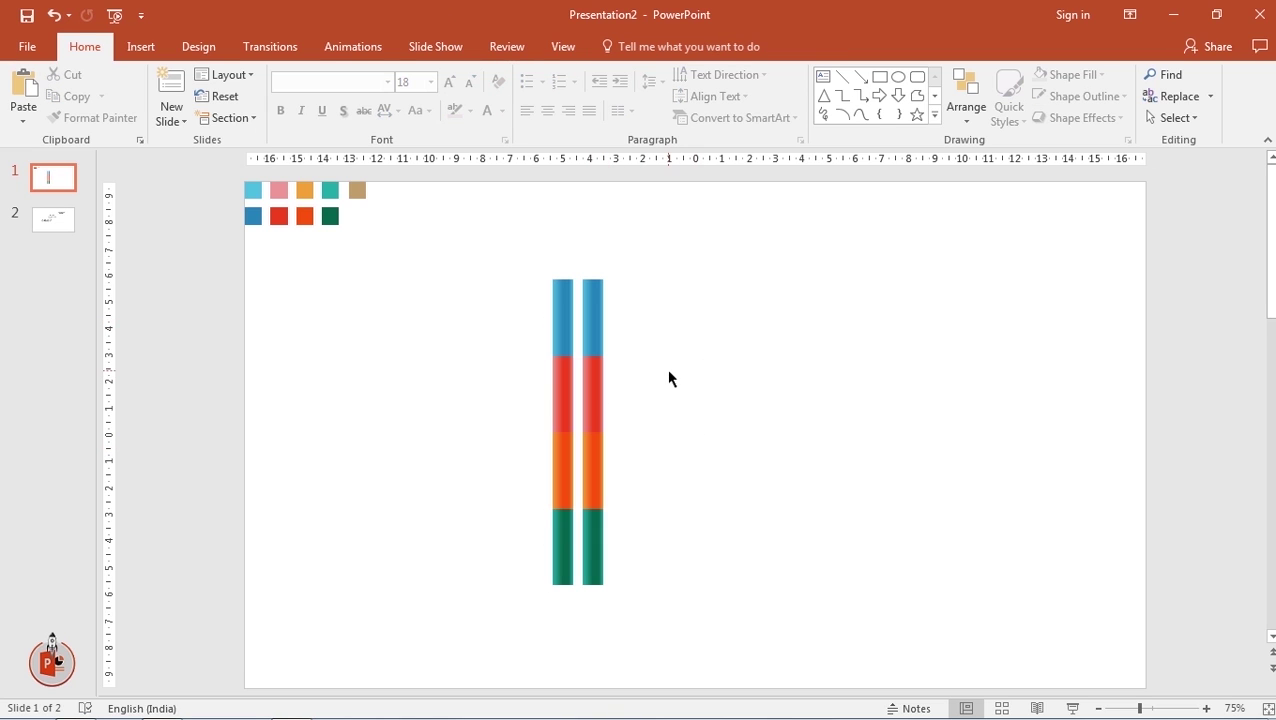
scroll(668, 378, up, 3)
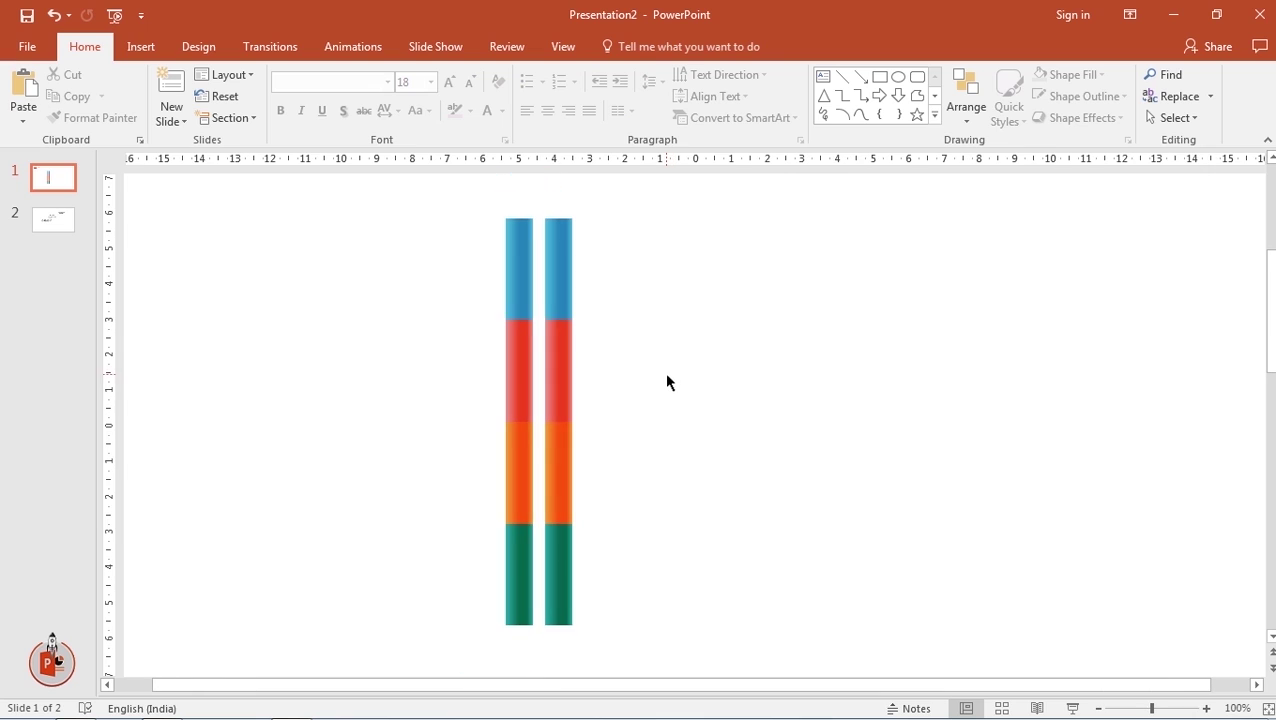
Draw a wide outline-free rectangle extending right from the right bar's top blue segment
click(143, 46)
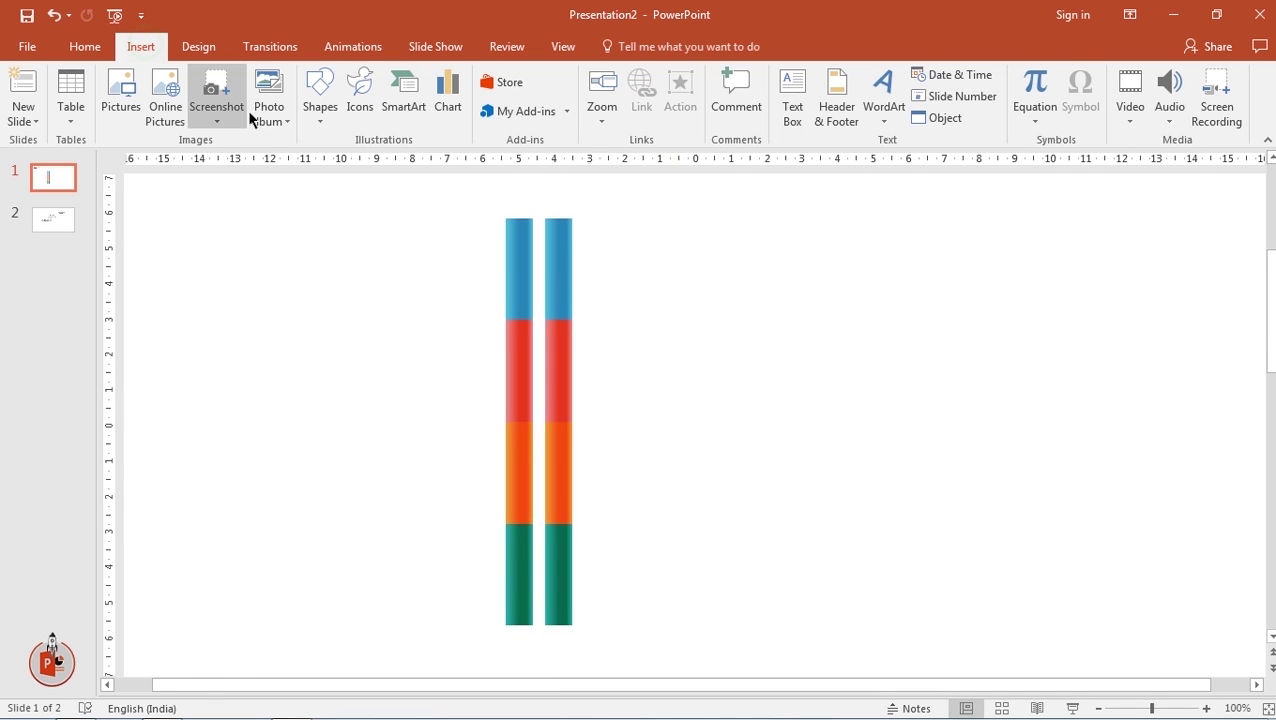
click(318, 112)
click(369, 163)
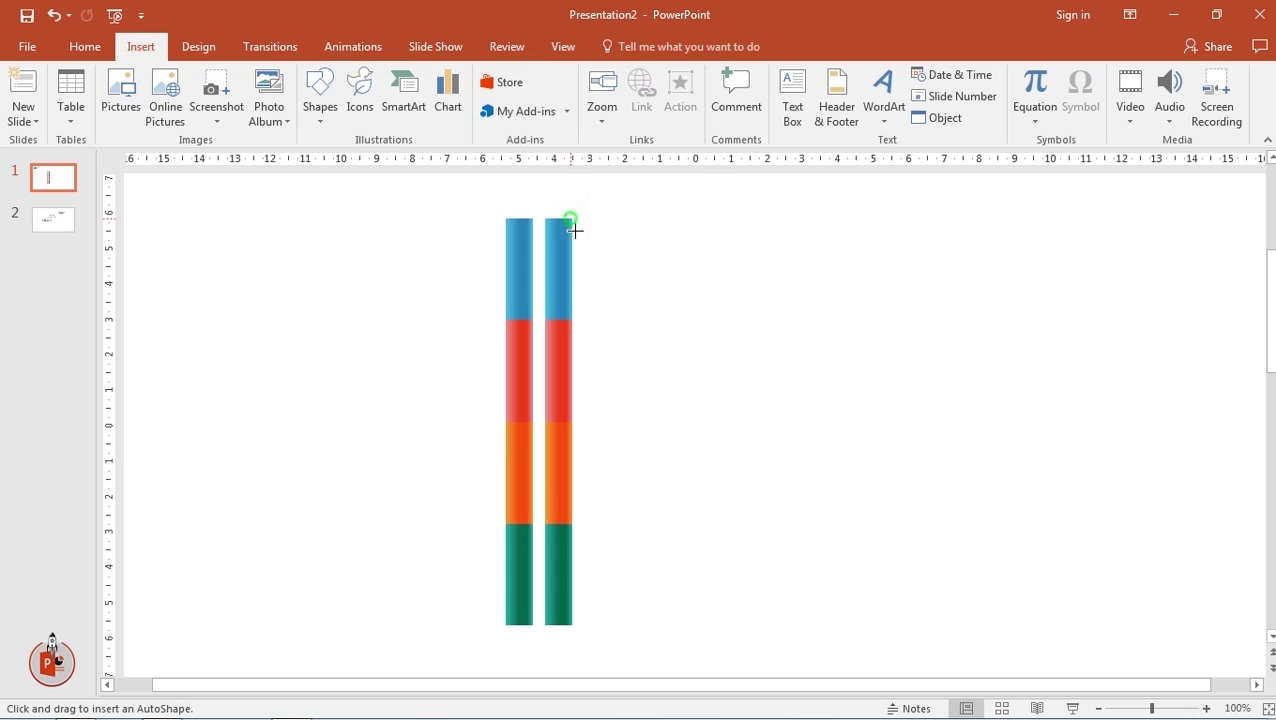
drag(571, 219, 836, 322)
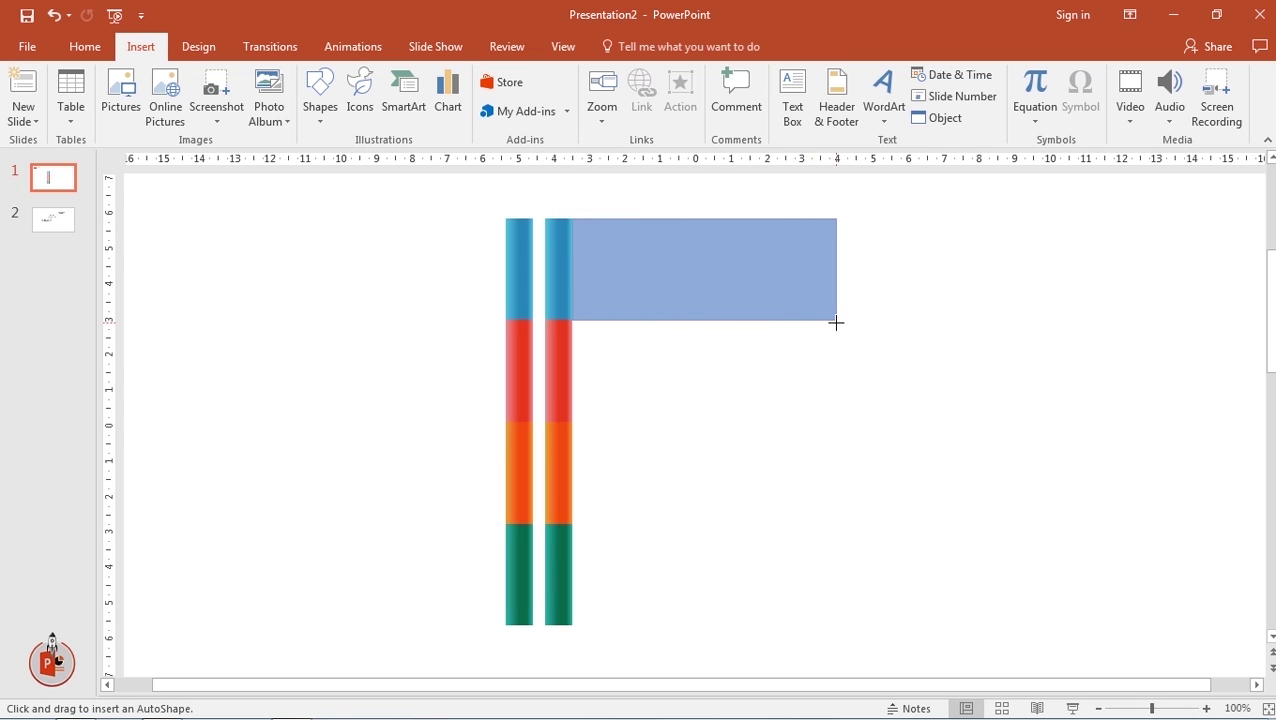
drag(836, 322, 875, 320)
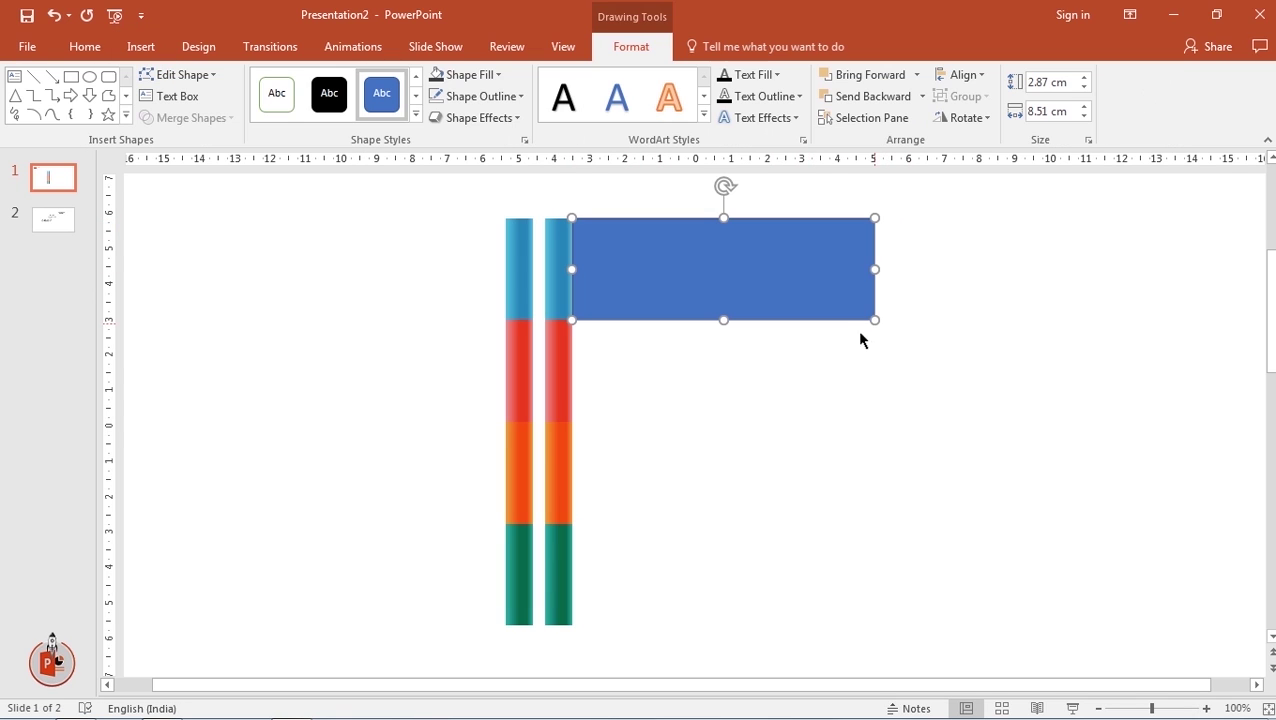
click(718, 364)
click(641, 273)
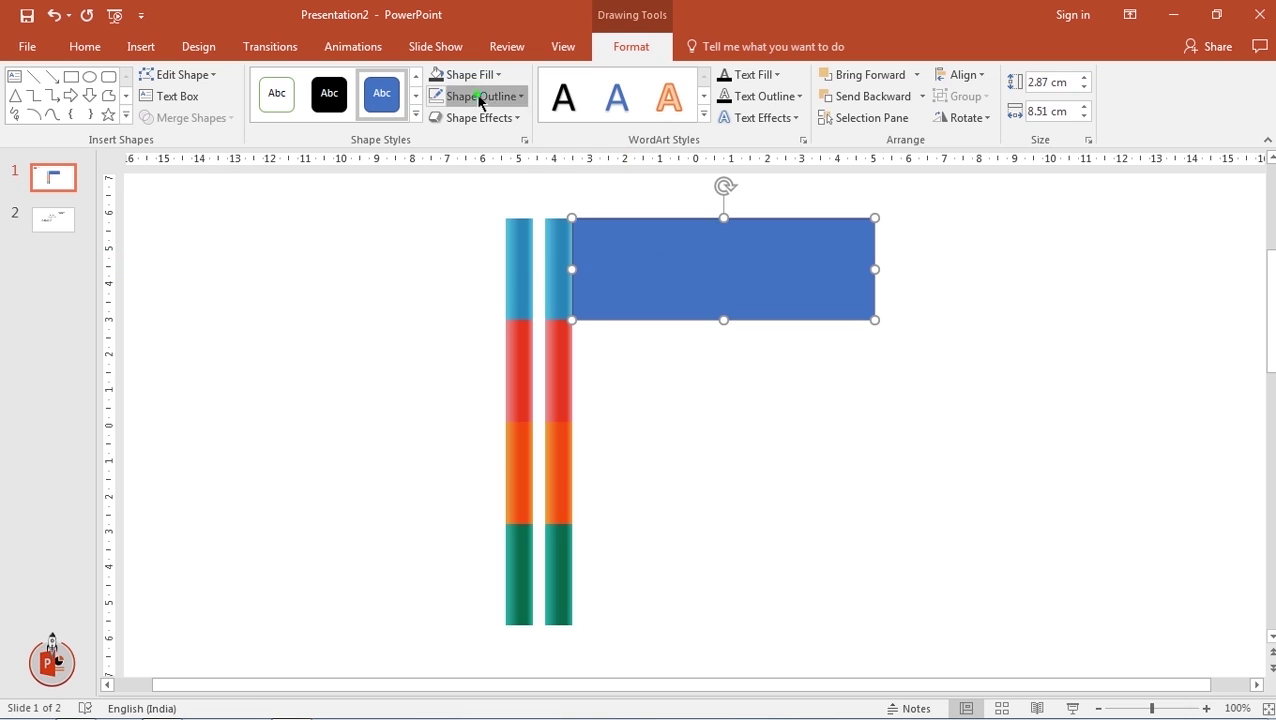
click(478, 96)
click(467, 299)
click(730, 380)
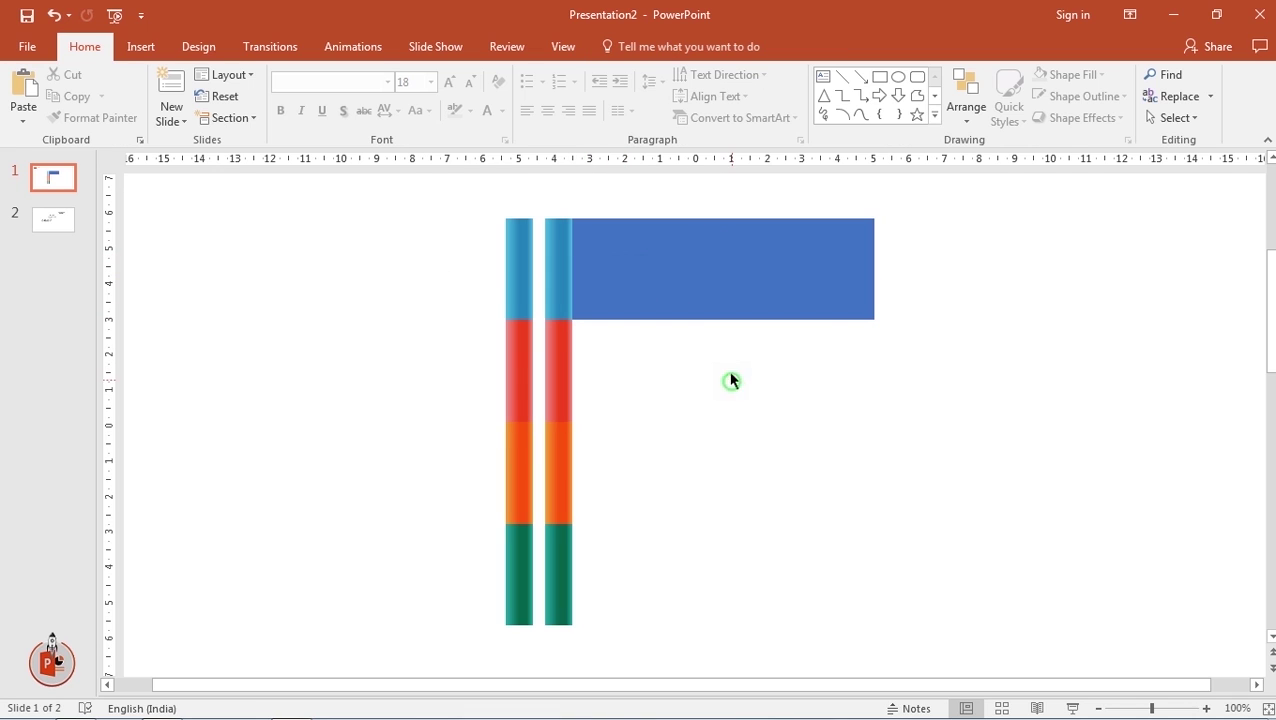
Give the banner a gradient fill with stops rearranged to 3%, 25% and 94%
right_click(659, 290)
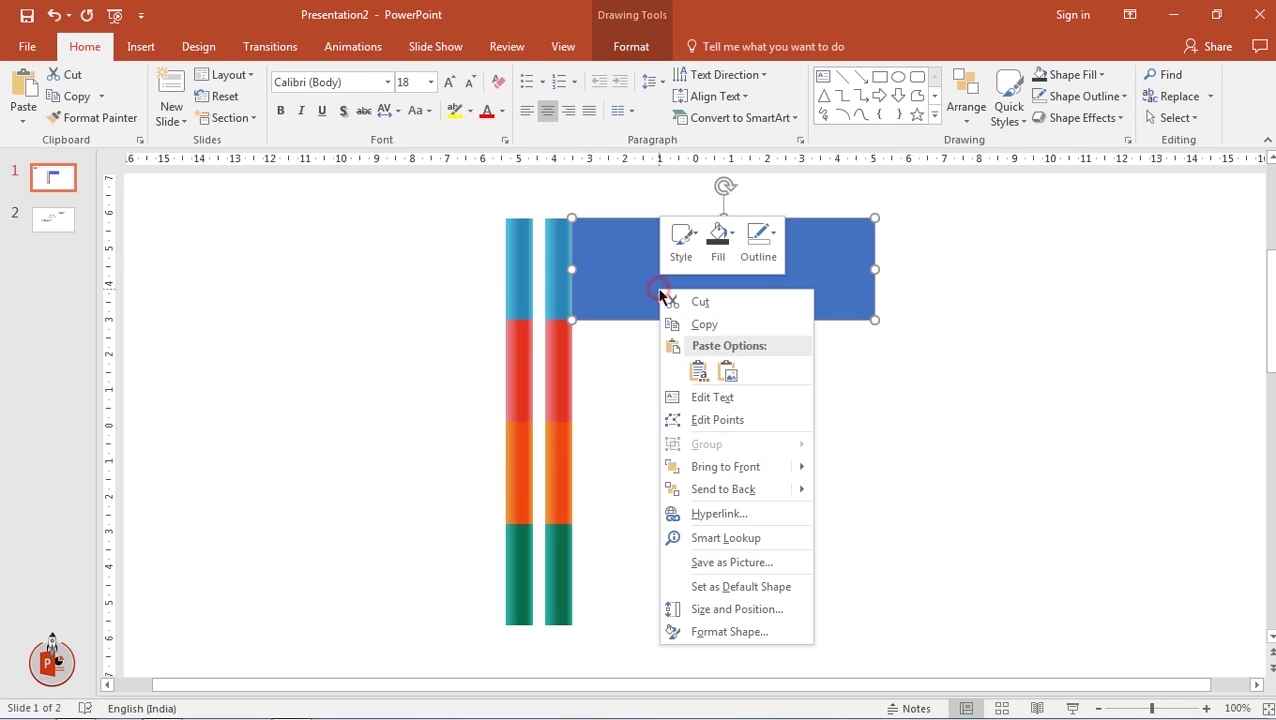
click(718, 624)
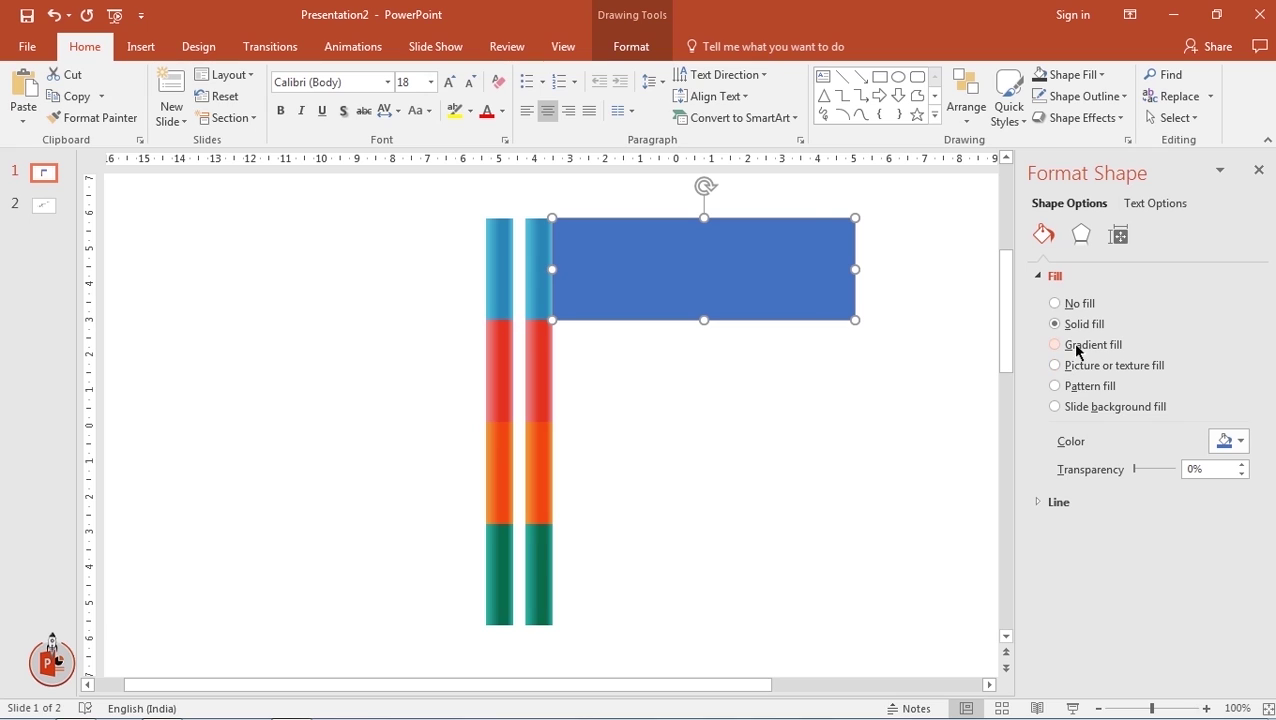
click(1055, 345)
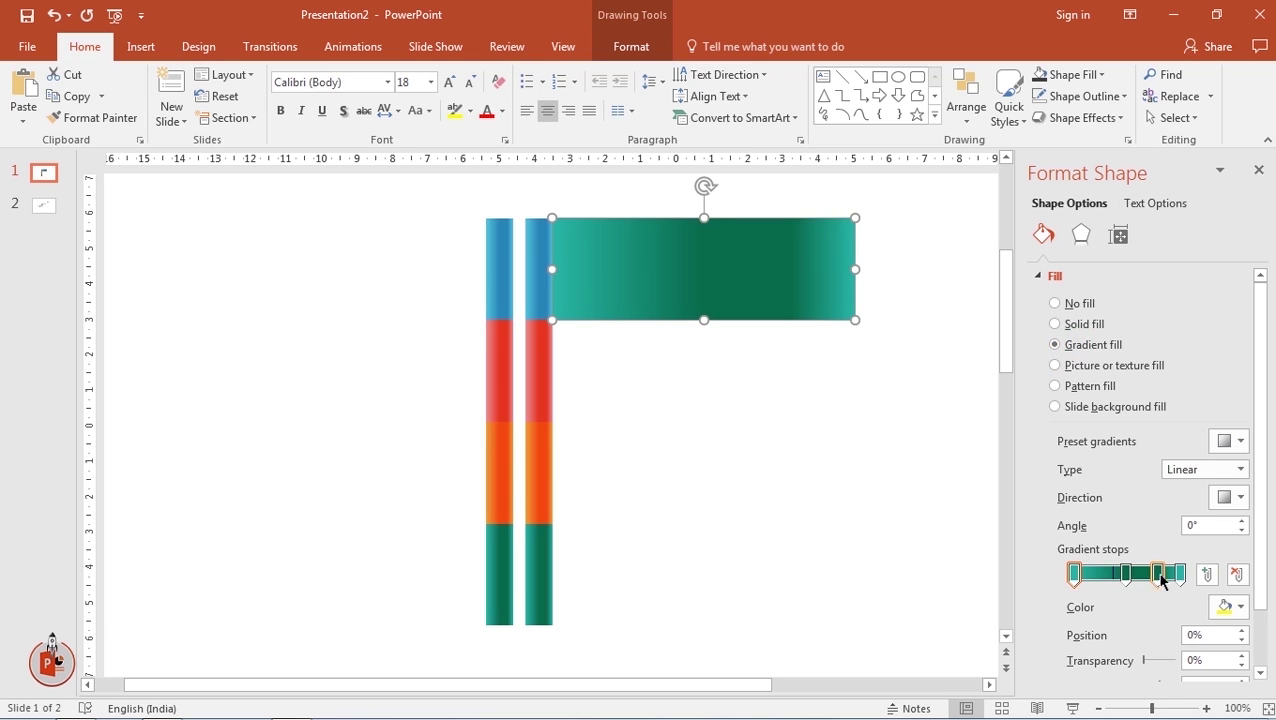
mouse_move(1177, 578)
mouse_down()
mouse_move(1150, 578)
mouse_move(1177, 580)
mouse_up()
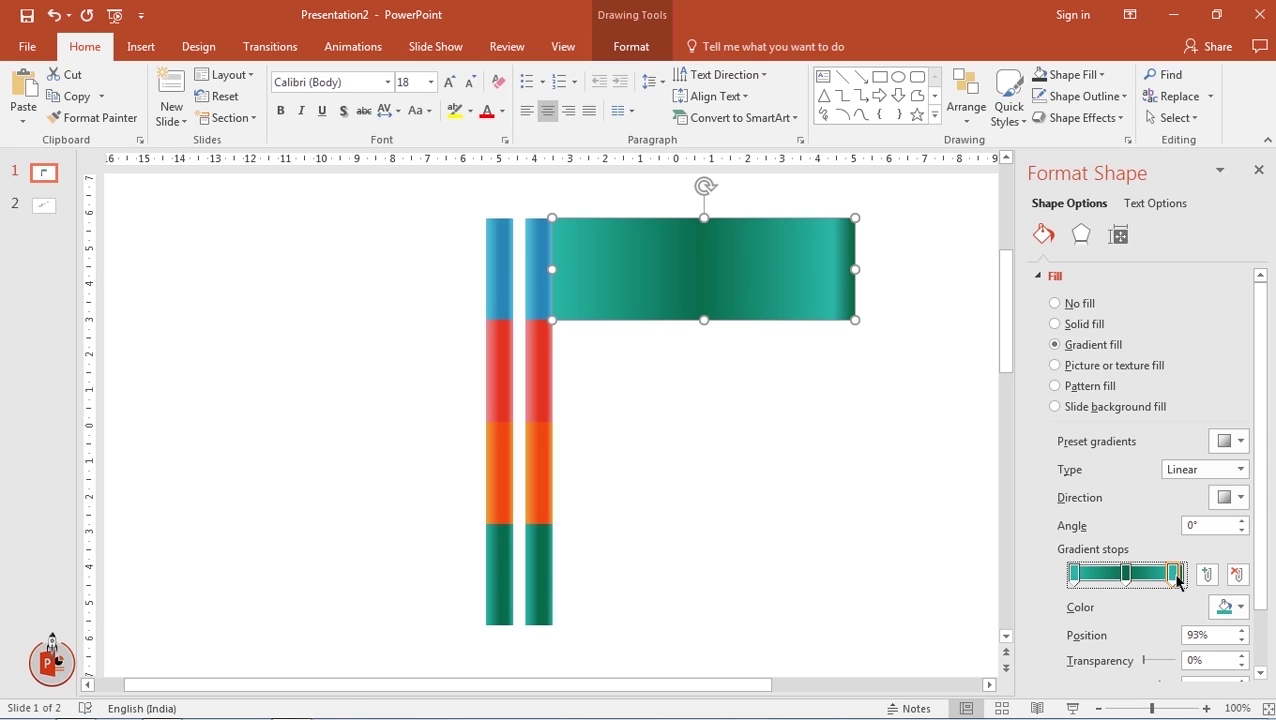
drag(1177, 580, 1179, 581)
click(1126, 573)
click(1233, 575)
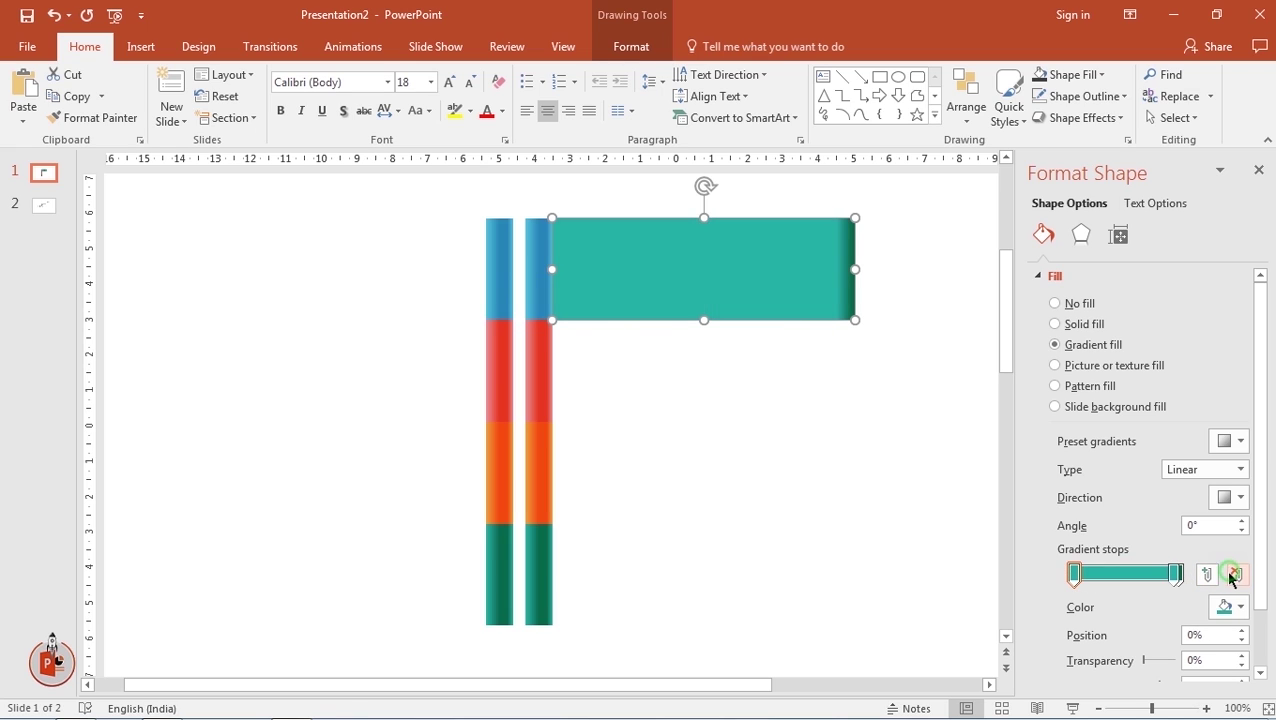
drag(1085, 574, 1104, 580)
click(1079, 577)
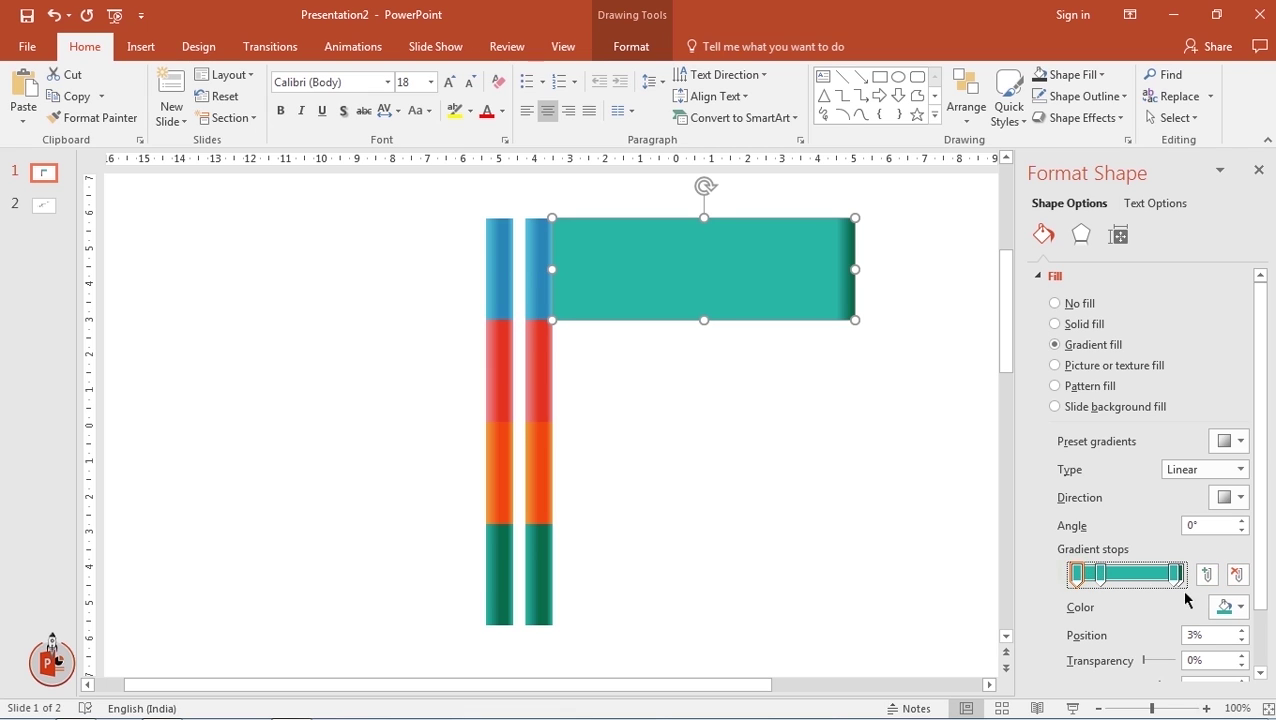
Sample the left bar's blue for the 3% stop and its light blue for the 25% stop
click(1230, 606)
click(1180, 584)
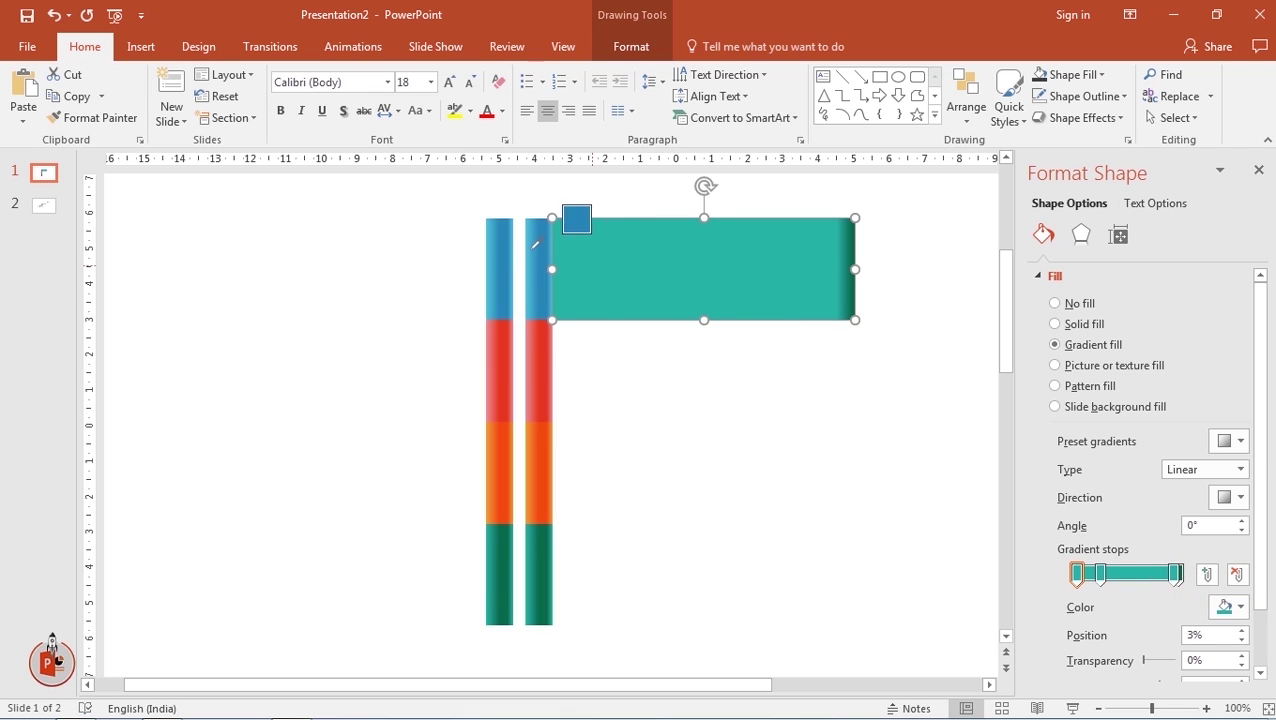
click(508, 248)
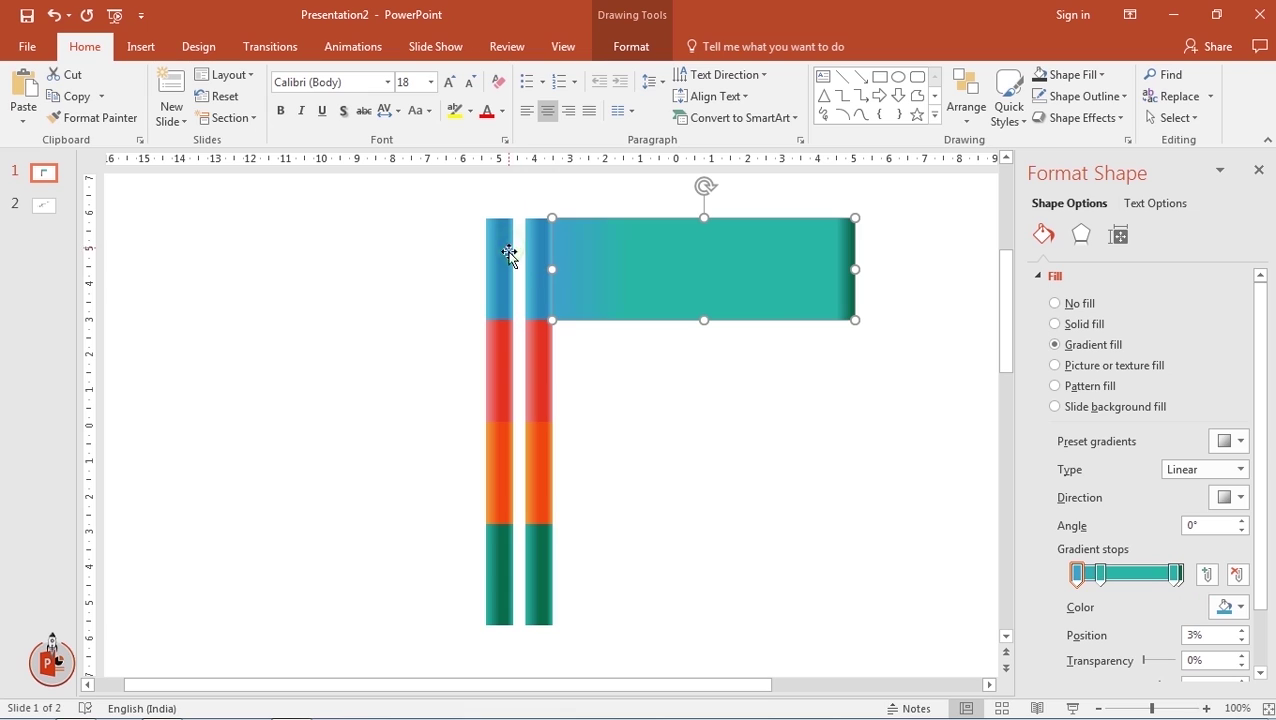
click(1101, 578)
click(1230, 606)
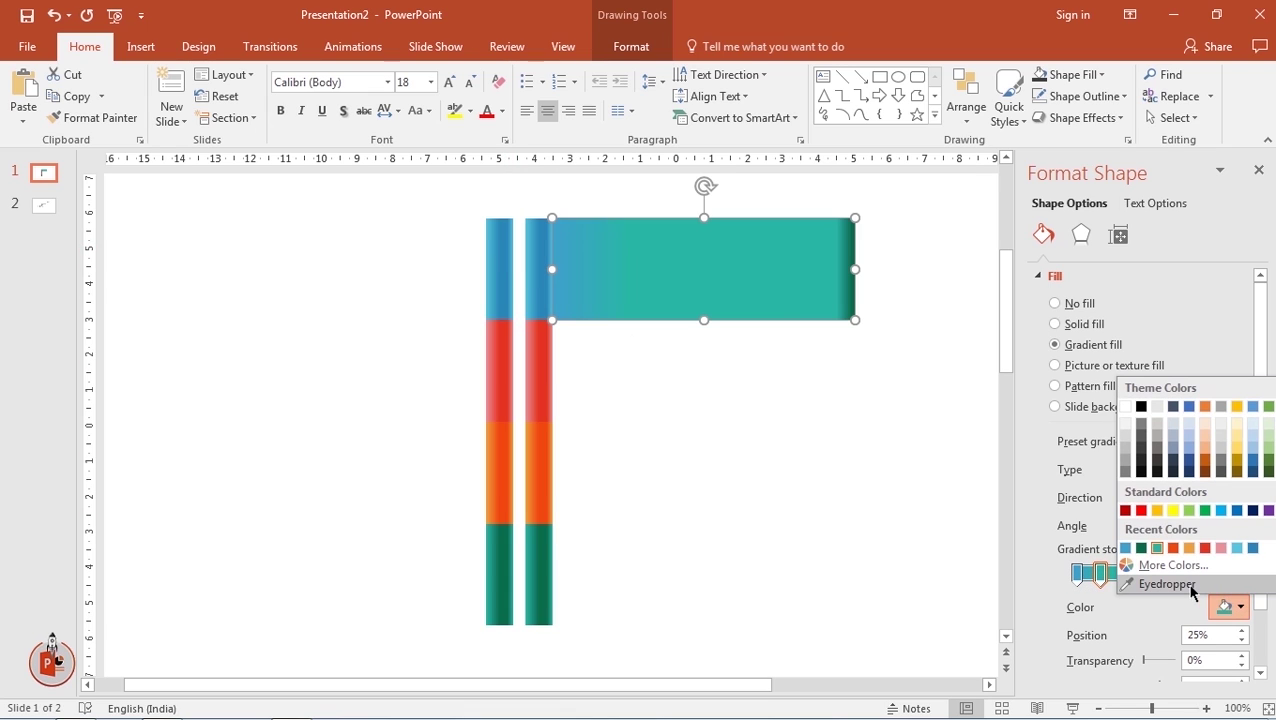
click(1180, 584)
click(489, 227)
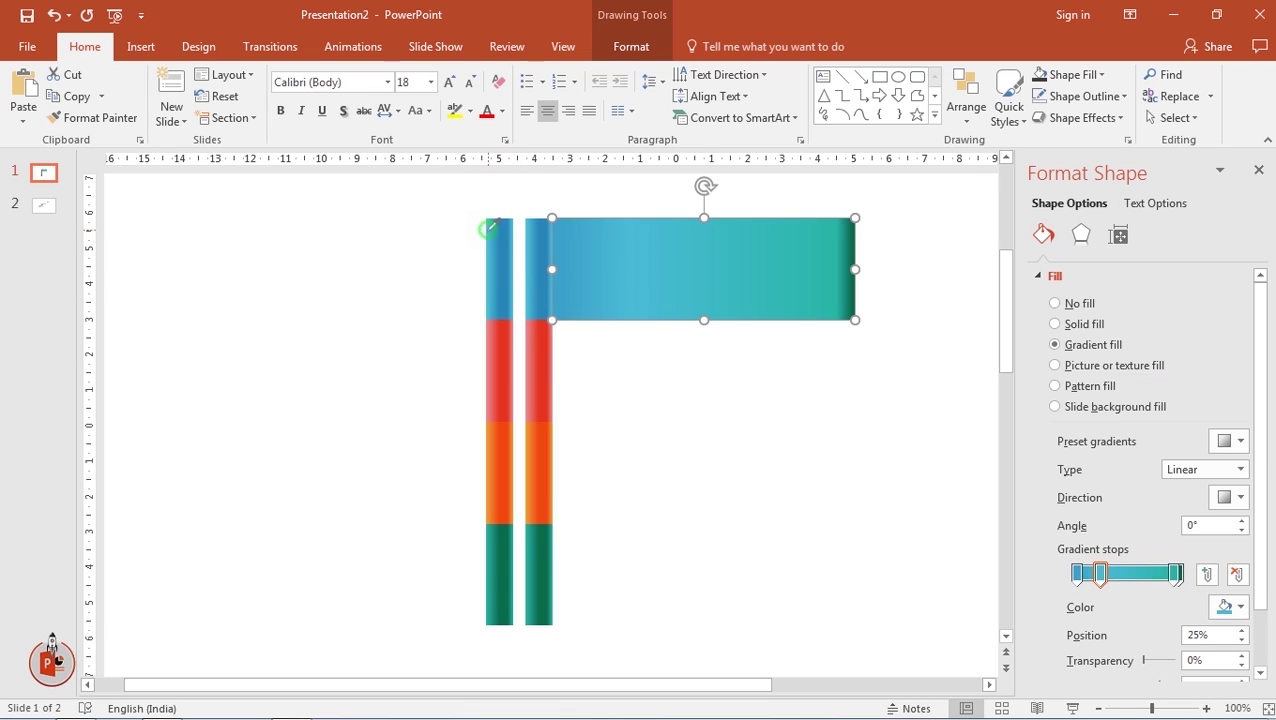
Recolour the 94% stop and make the banner's right end light blue, with the last stop at 94%
click(1173, 580)
click(1230, 606)
click(1128, 552)
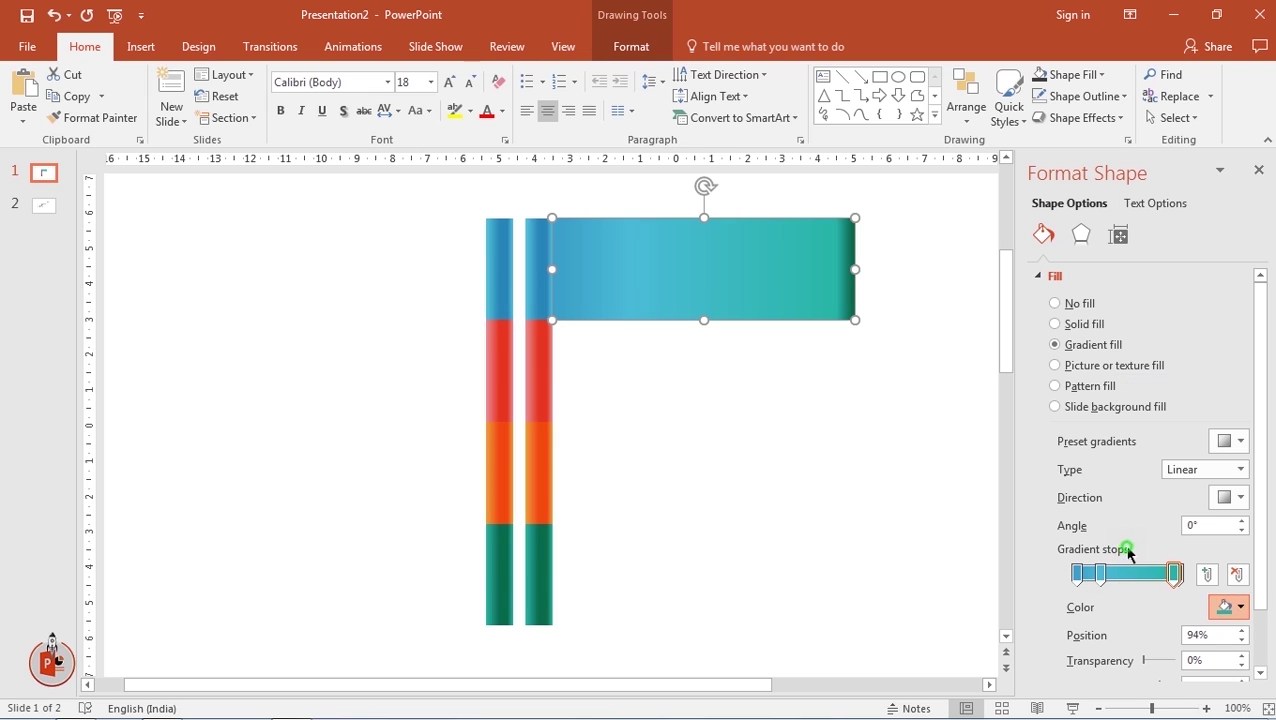
drag(1176, 575, 1186, 575)
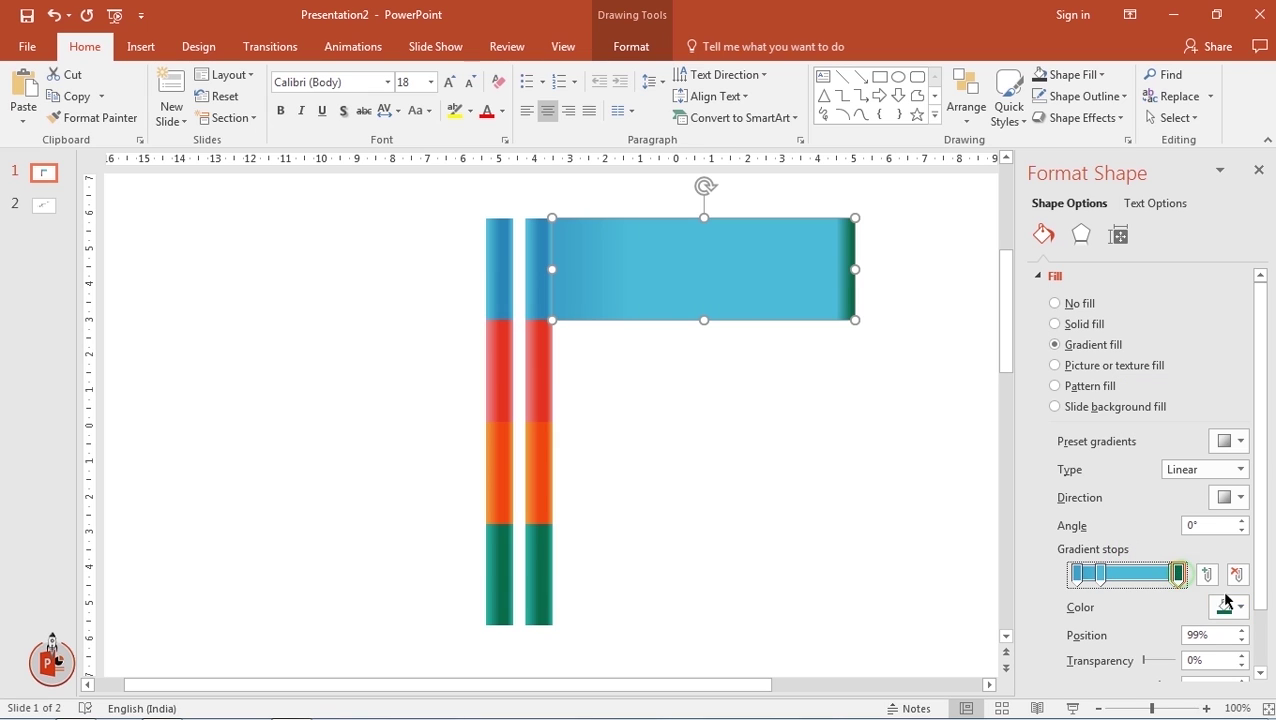
click(1232, 607)
click(1145, 552)
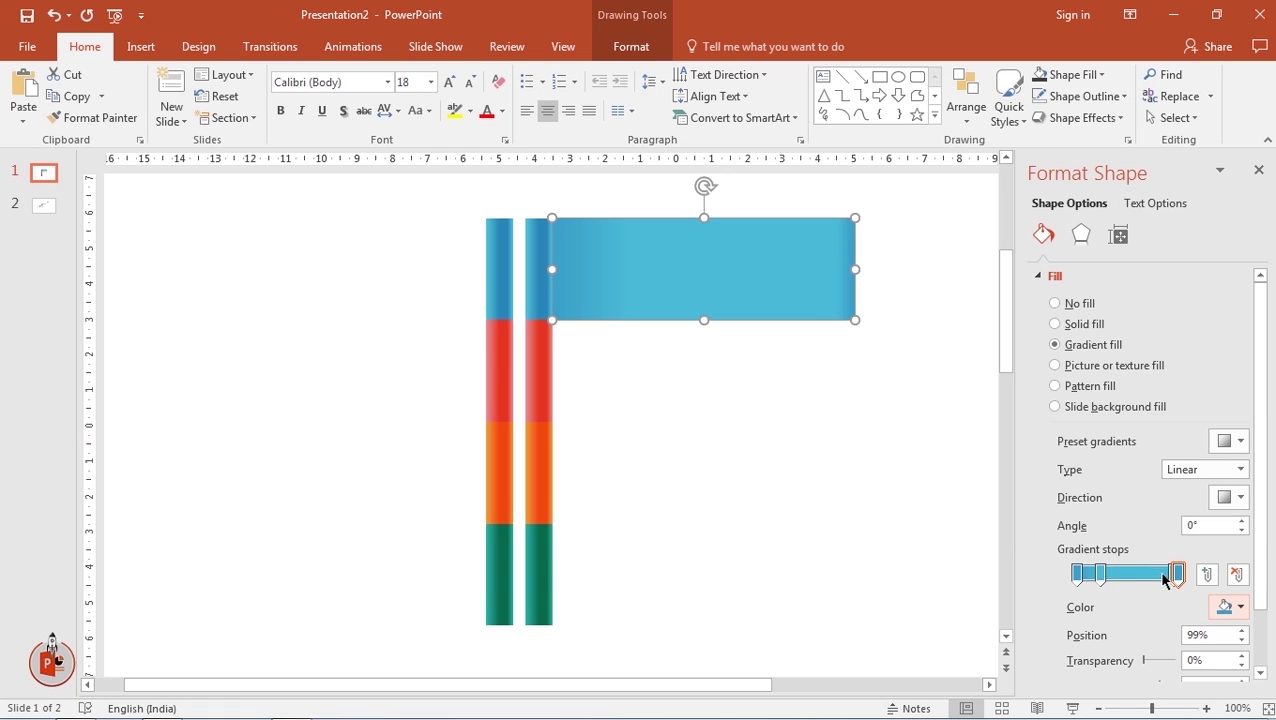
drag(1171, 578, 1168, 579)
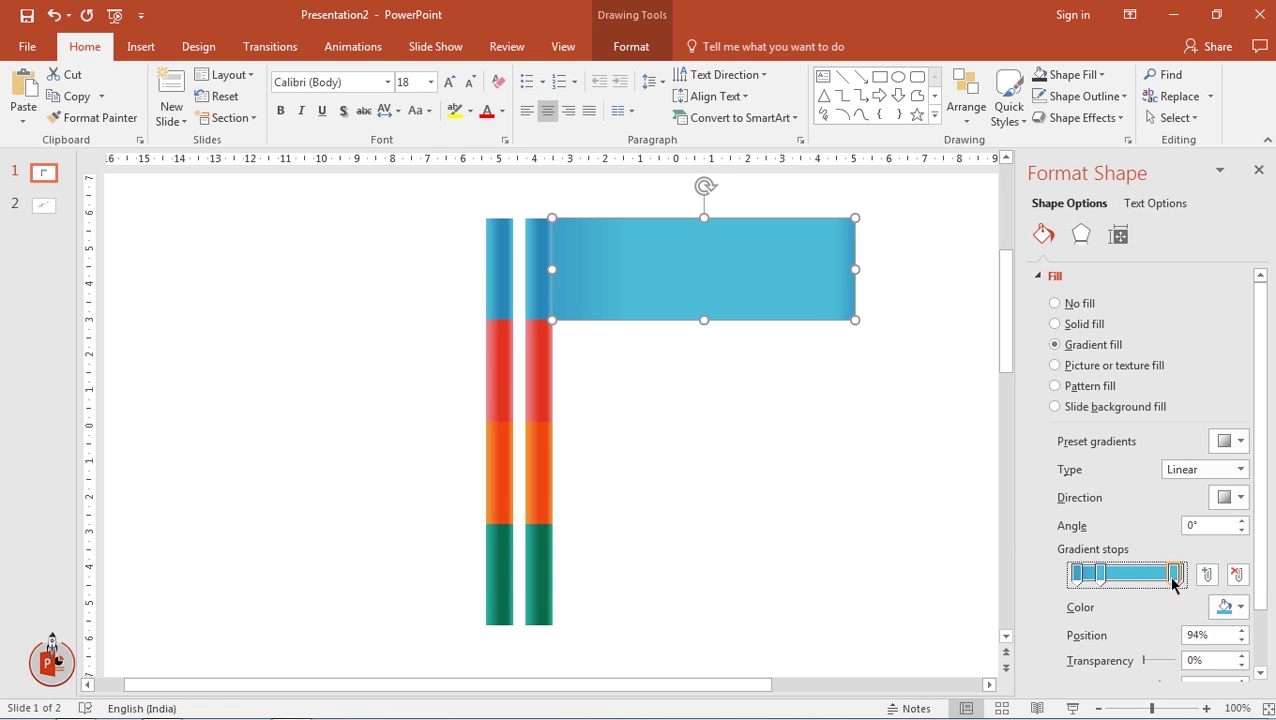
Duplicate the finished blue banner with Ctrl+D and move the copy down and to the right
click(817, 478)
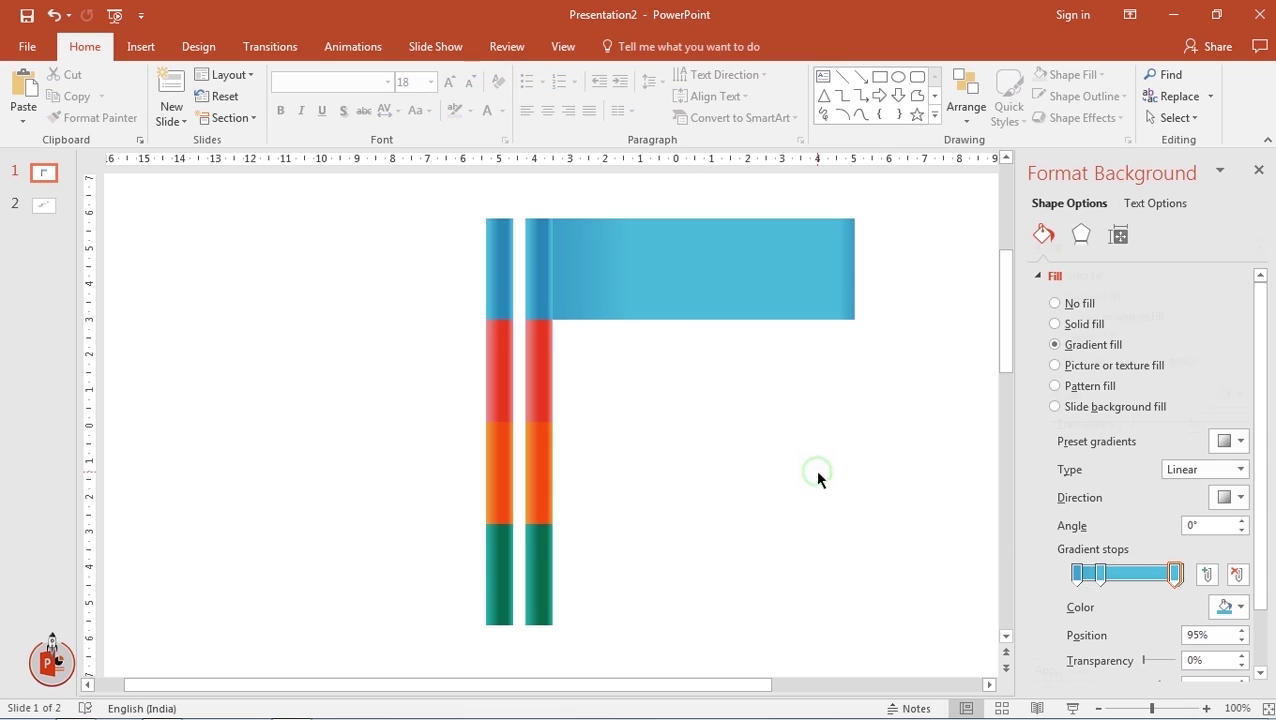
click(1257, 171)
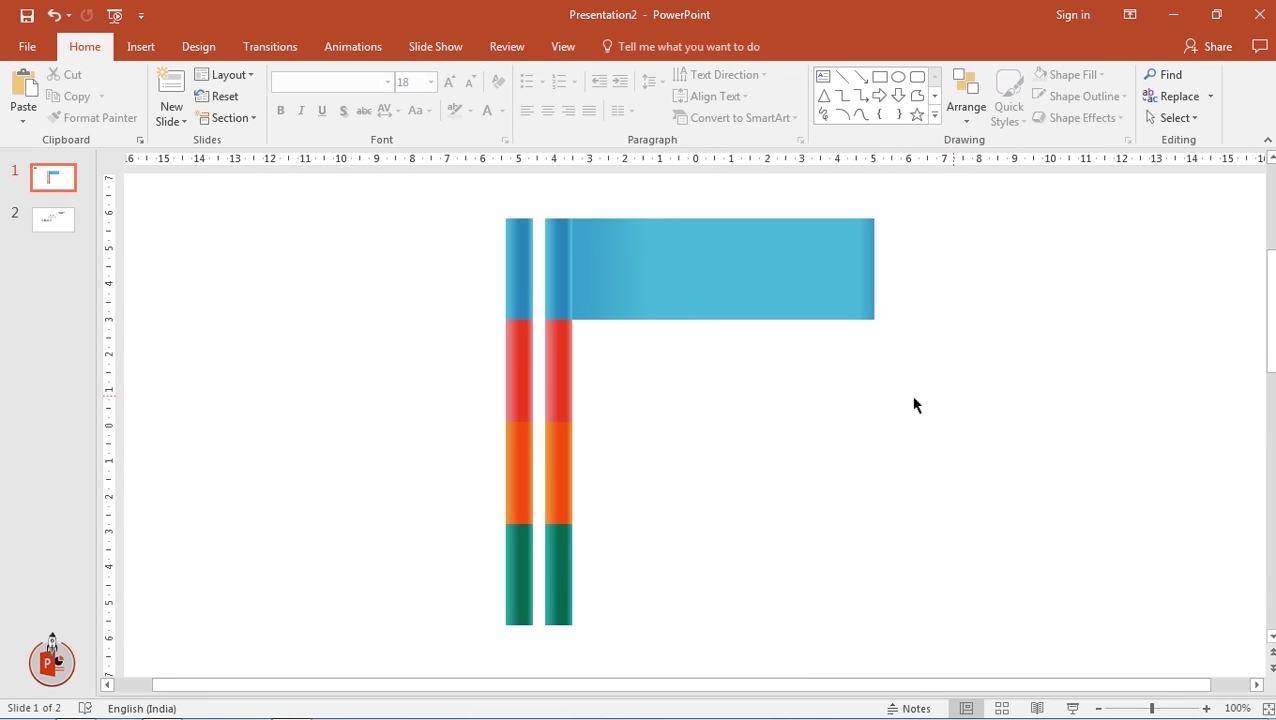
click(719, 321)
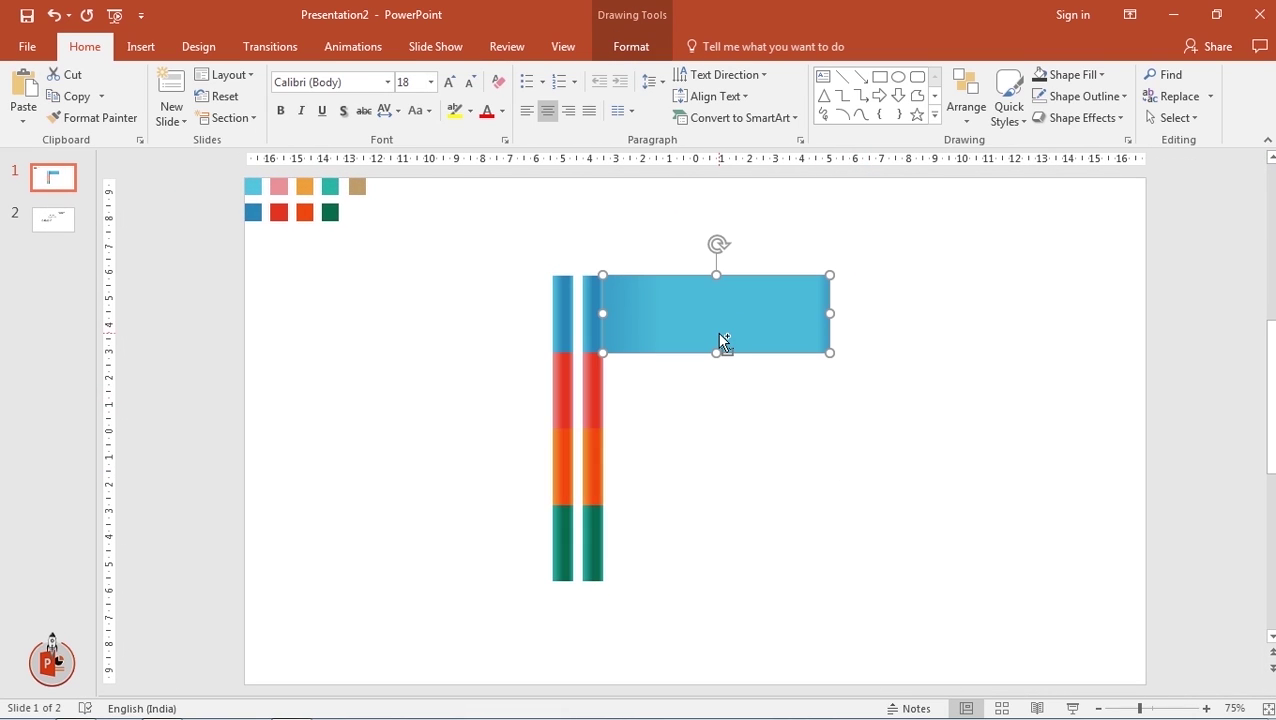
key(ctrl+d)
drag(710, 332, 779, 457)
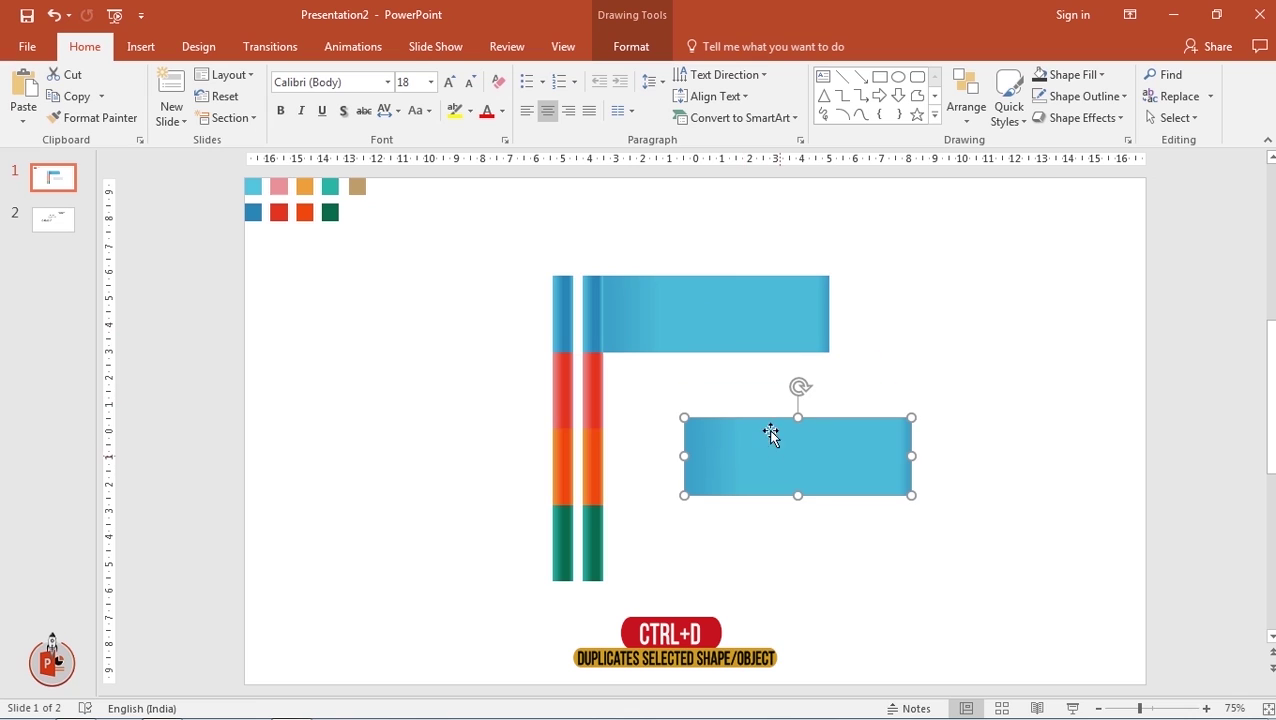
Draw a slanted four-corner freeform shape over the copied banner
click(150, 52)
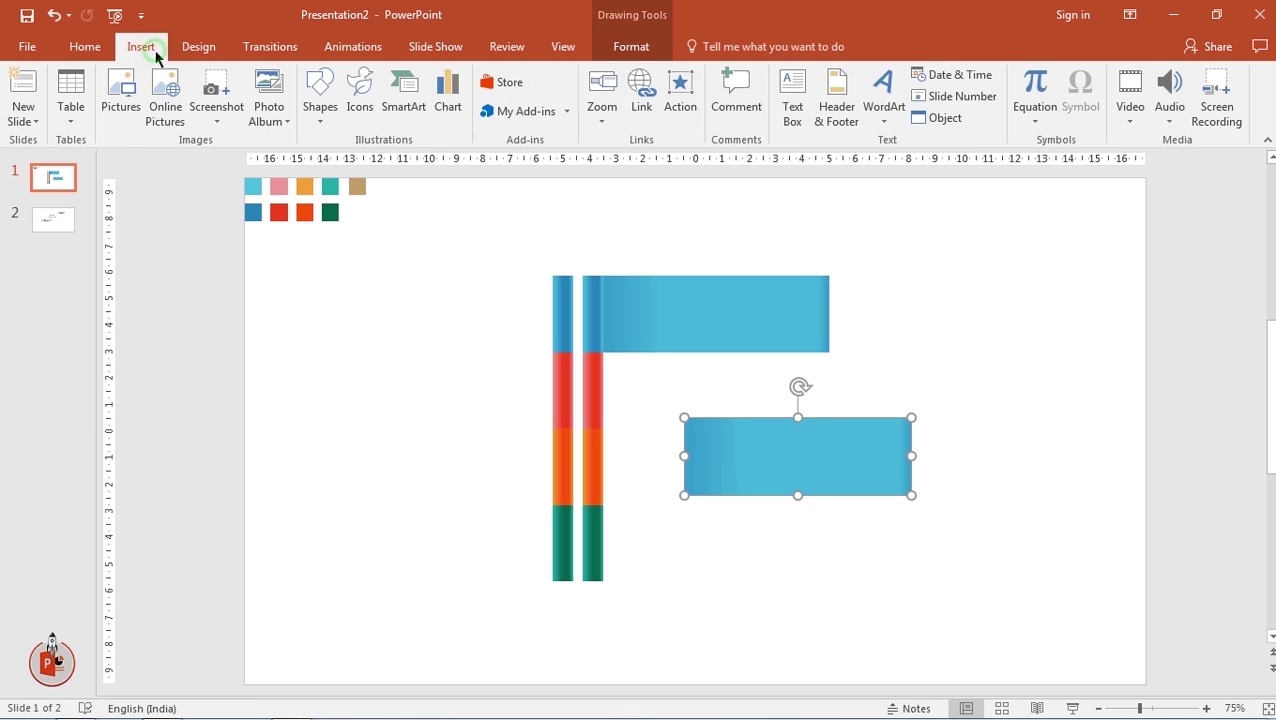
click(320, 110)
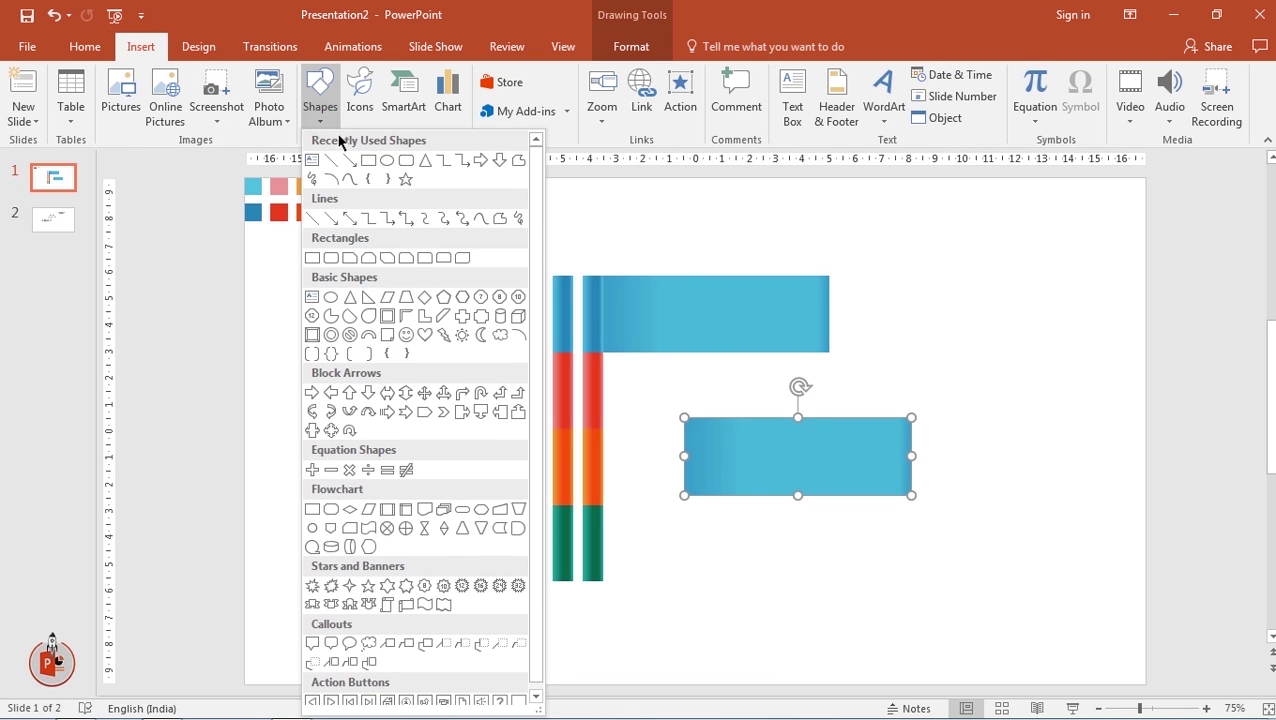
click(499, 218)
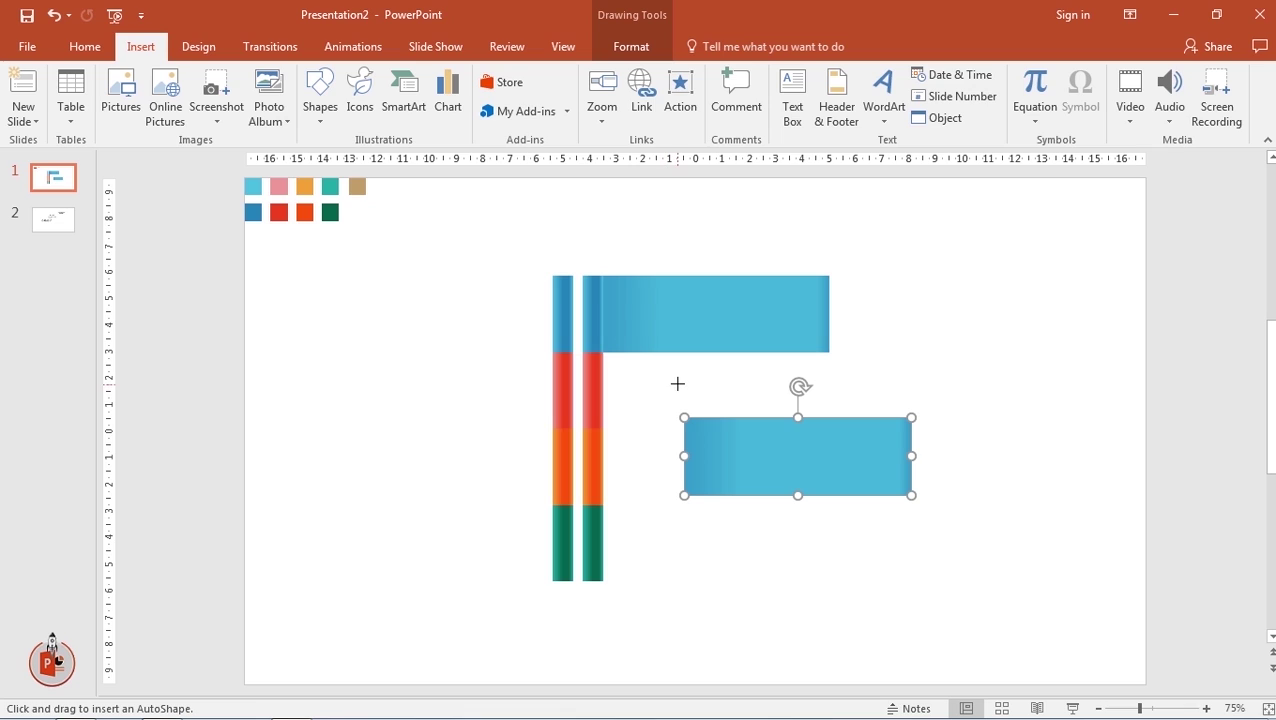
drag(667, 386, 734, 492)
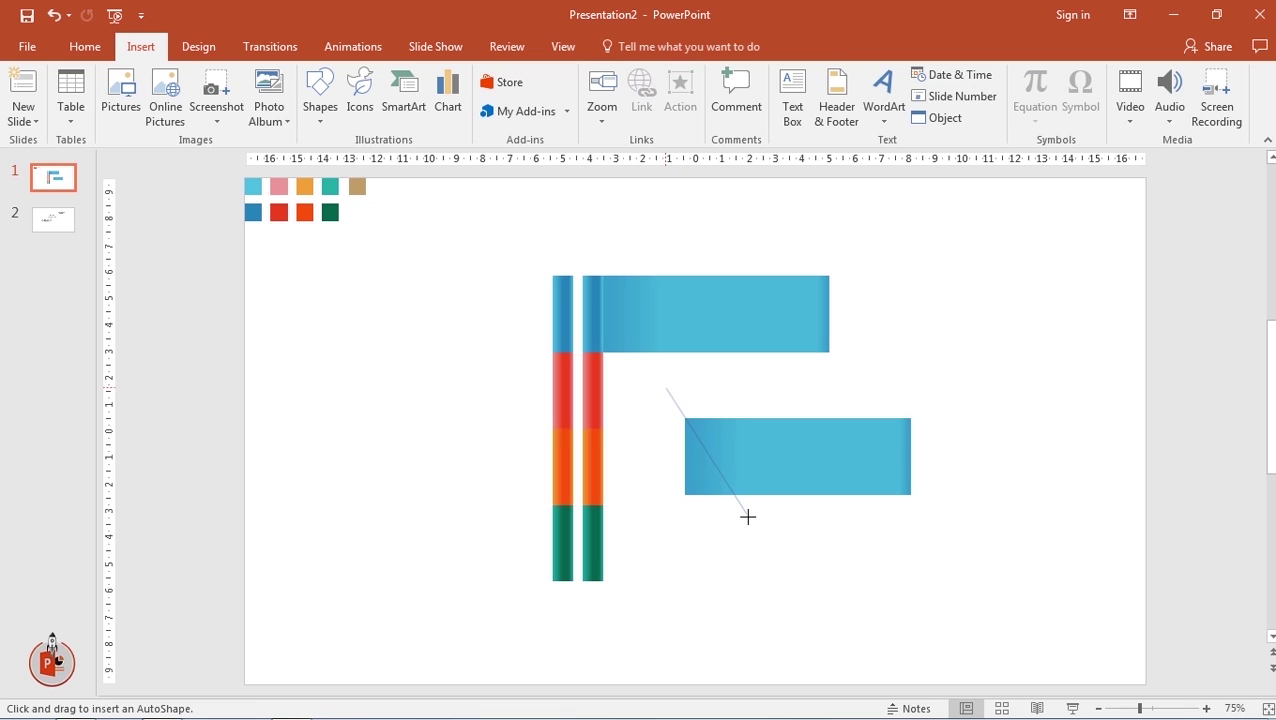
click(953, 511)
click(949, 386)
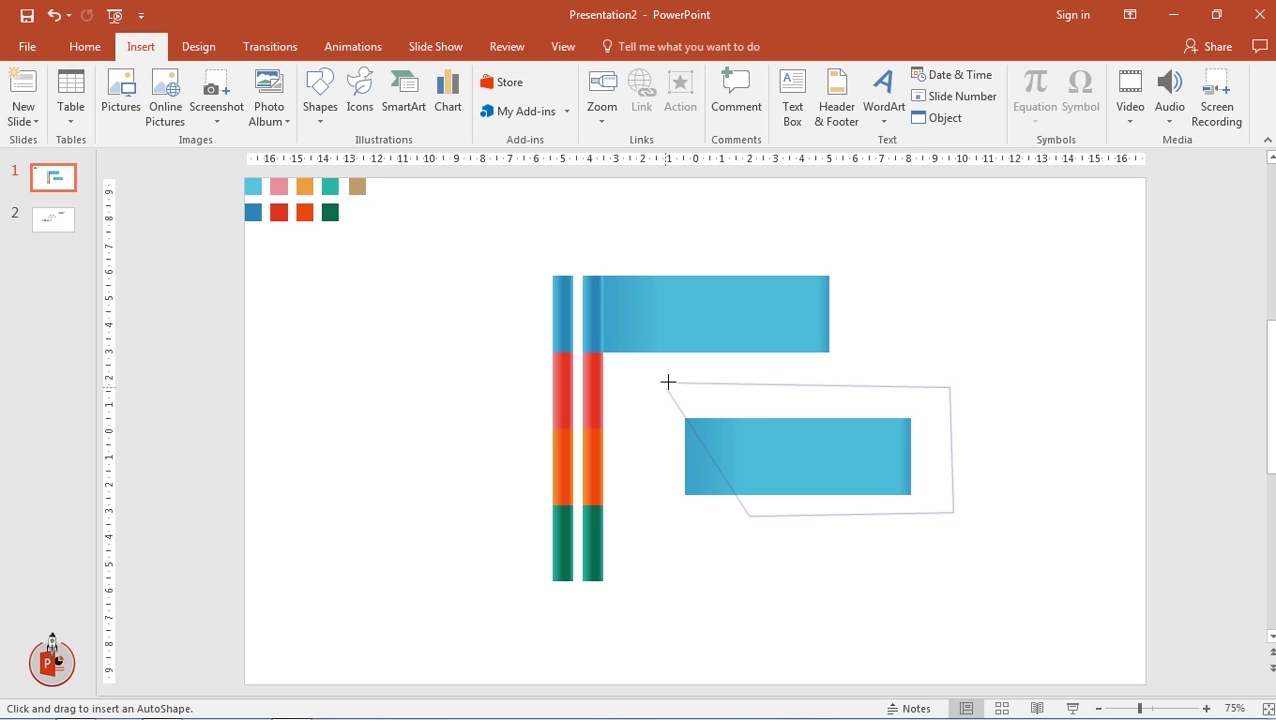
click(663, 386)
click(663, 386)
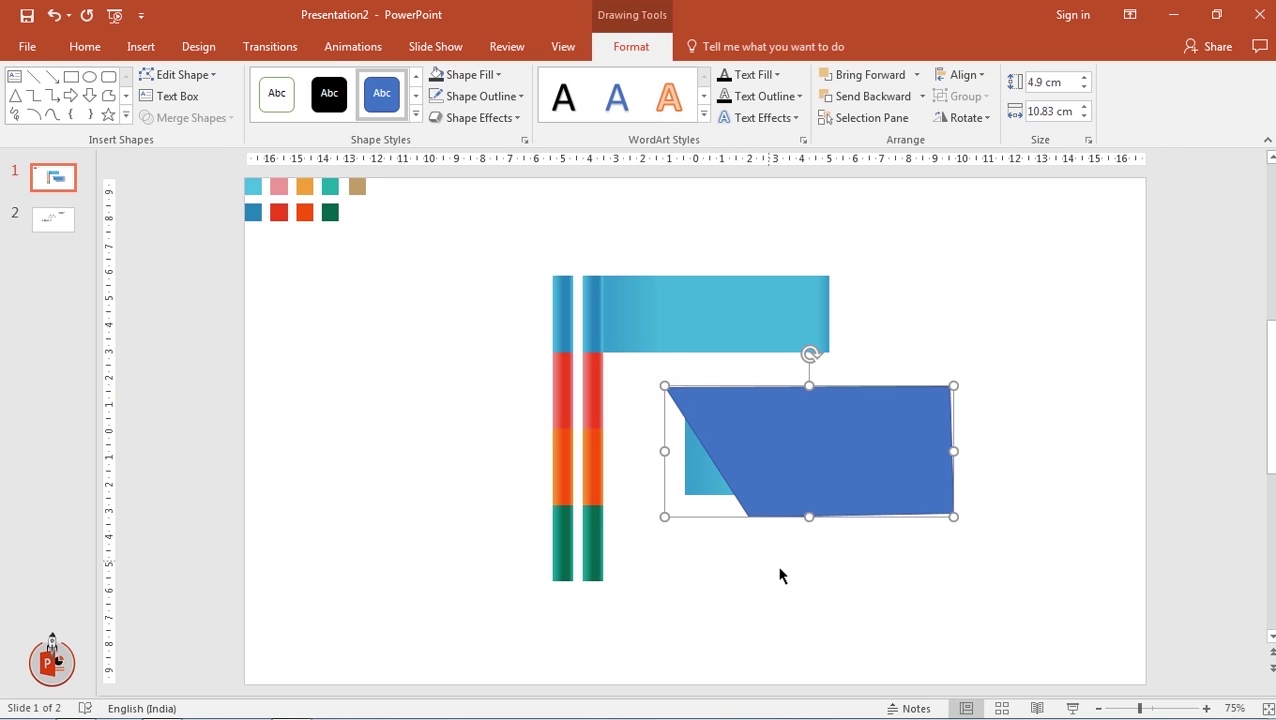
Select the banner copy and the freeform together and intersect them with Merge Shapes
click(779, 569)
click(710, 480)
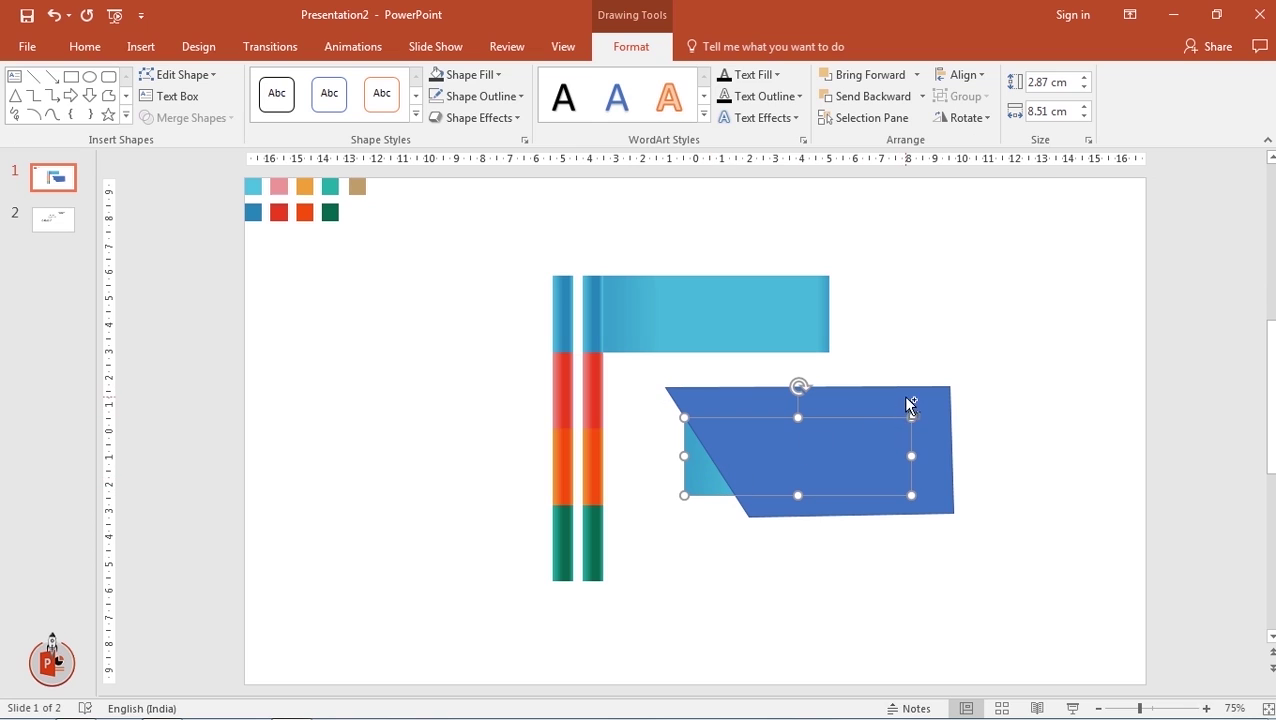
shift+click(905, 402)
click(205, 118)
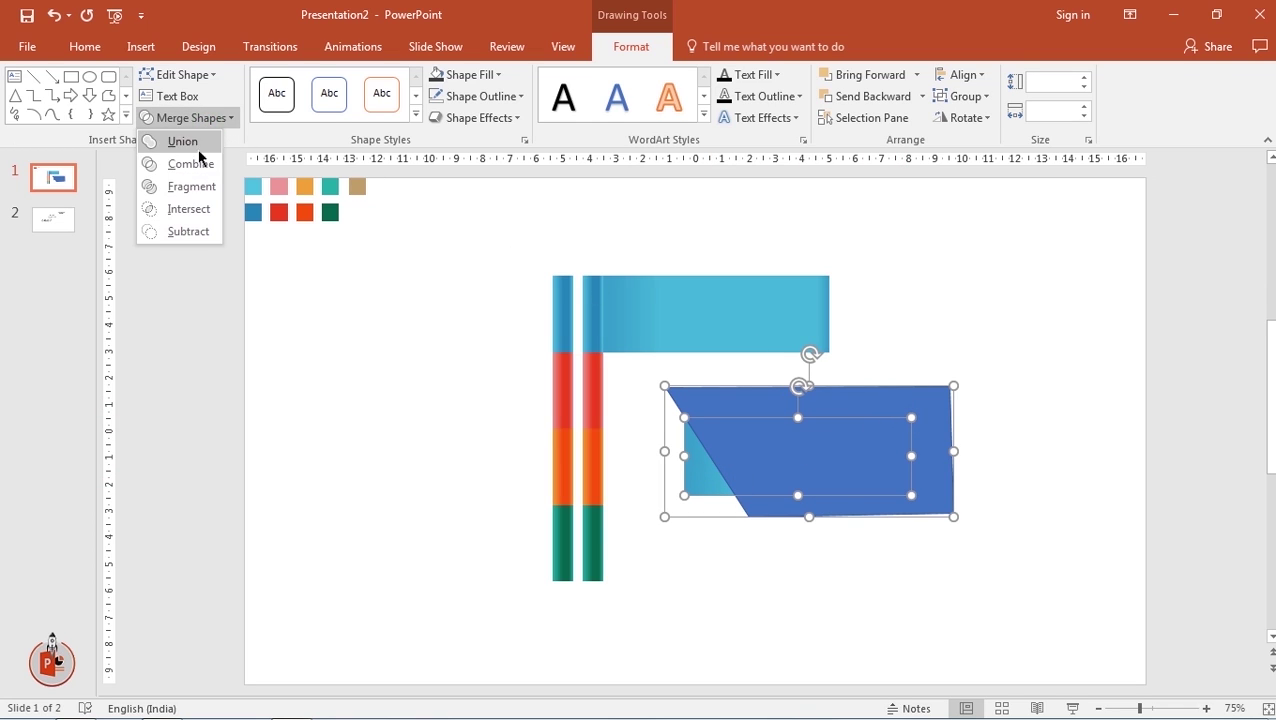
click(190, 210)
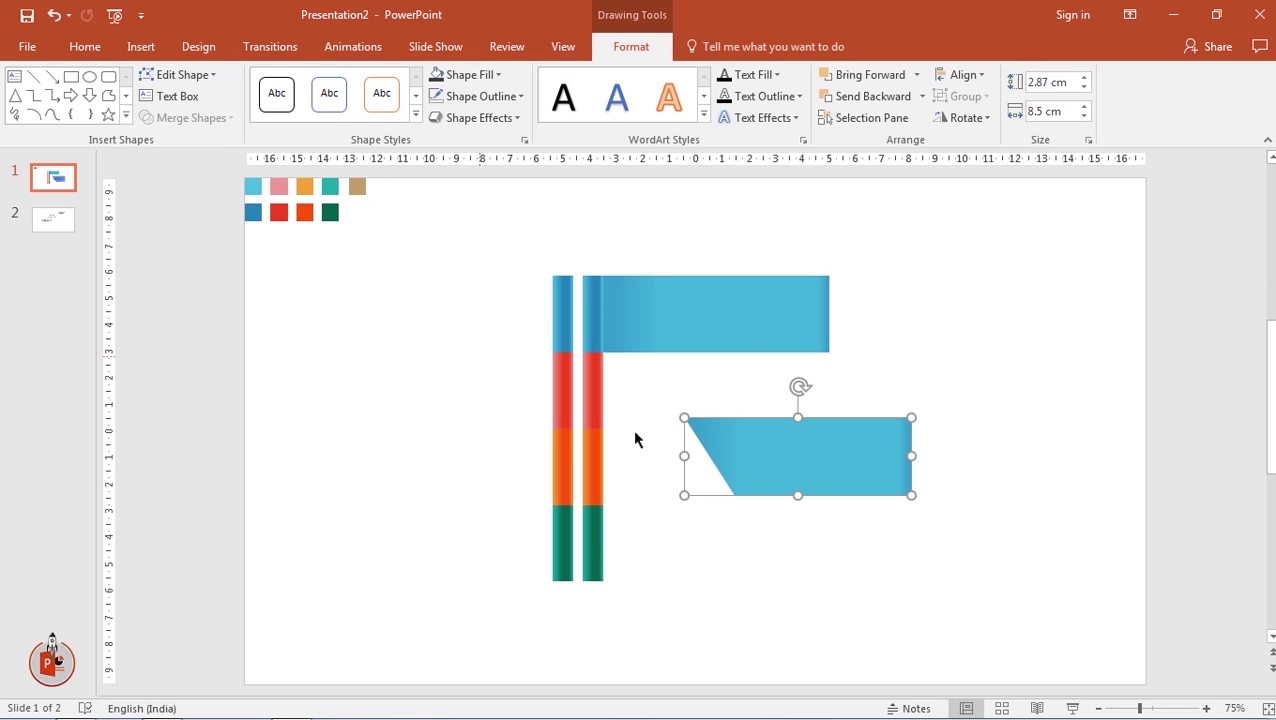
Set the slanted shape's linear gradient direction to the 315° diagonal
right_click(793, 477)
click(826, 463)
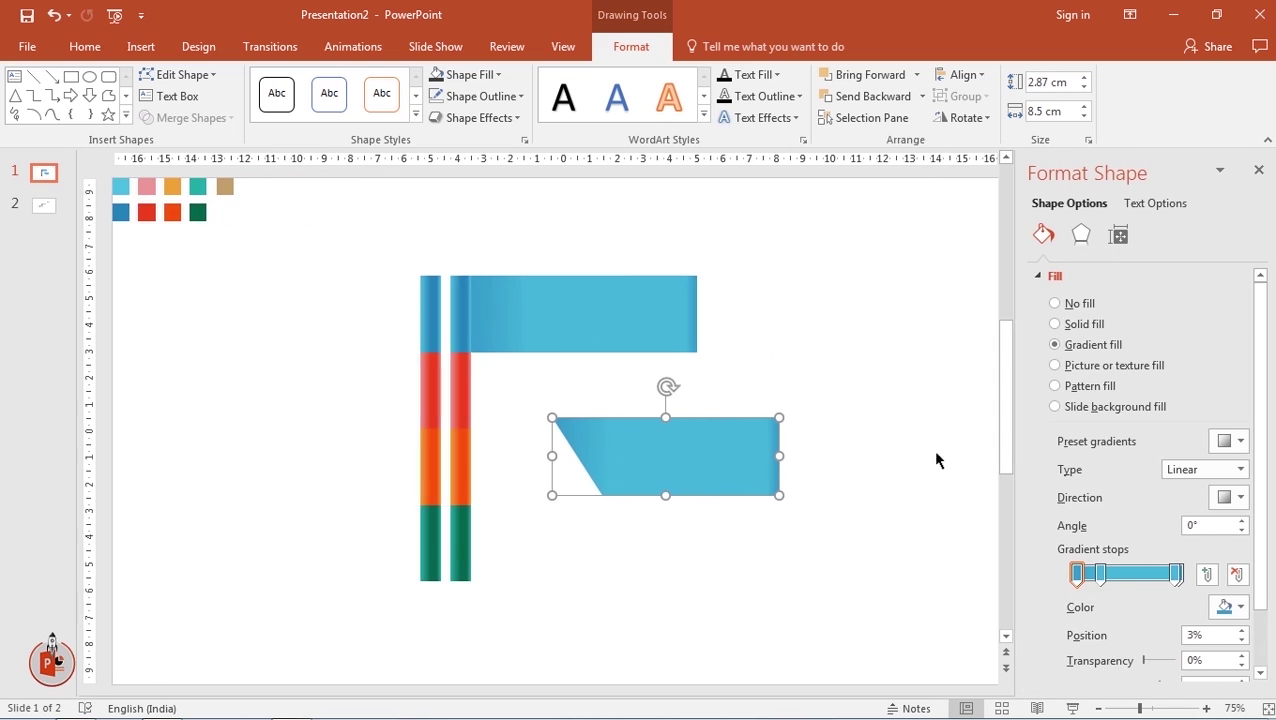
click(1241, 470)
click(1241, 469)
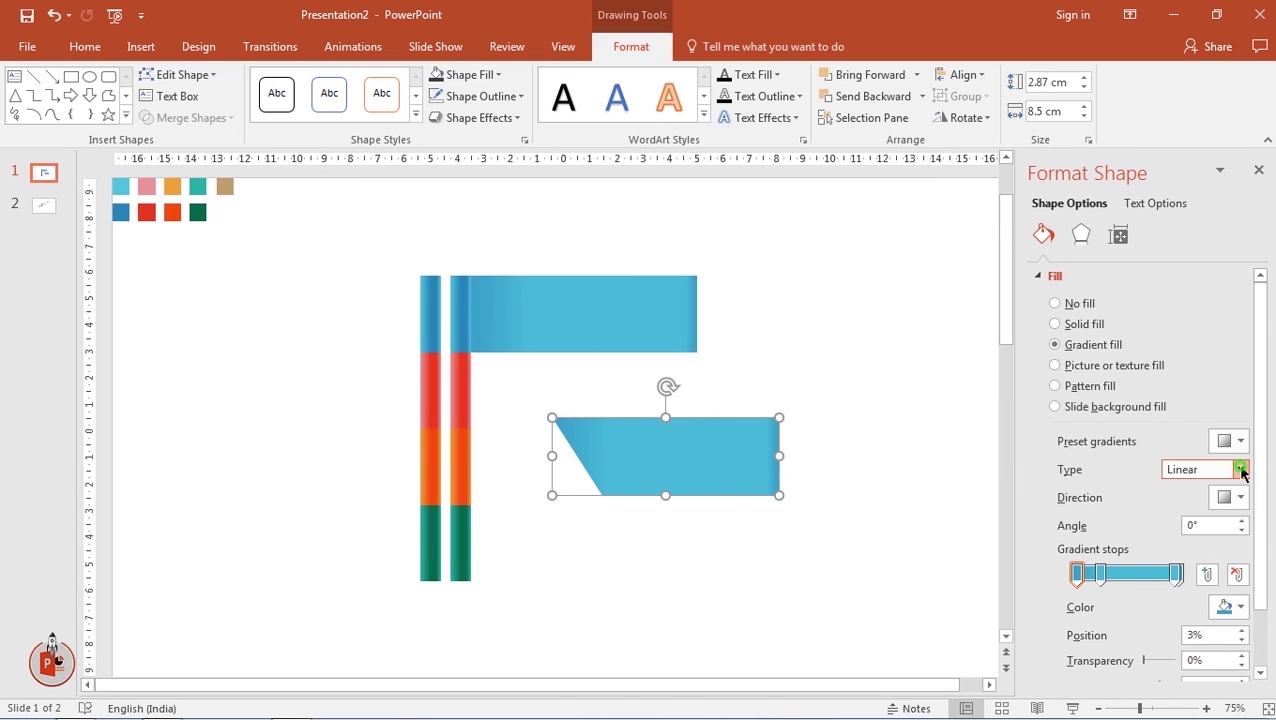
click(1243, 497)
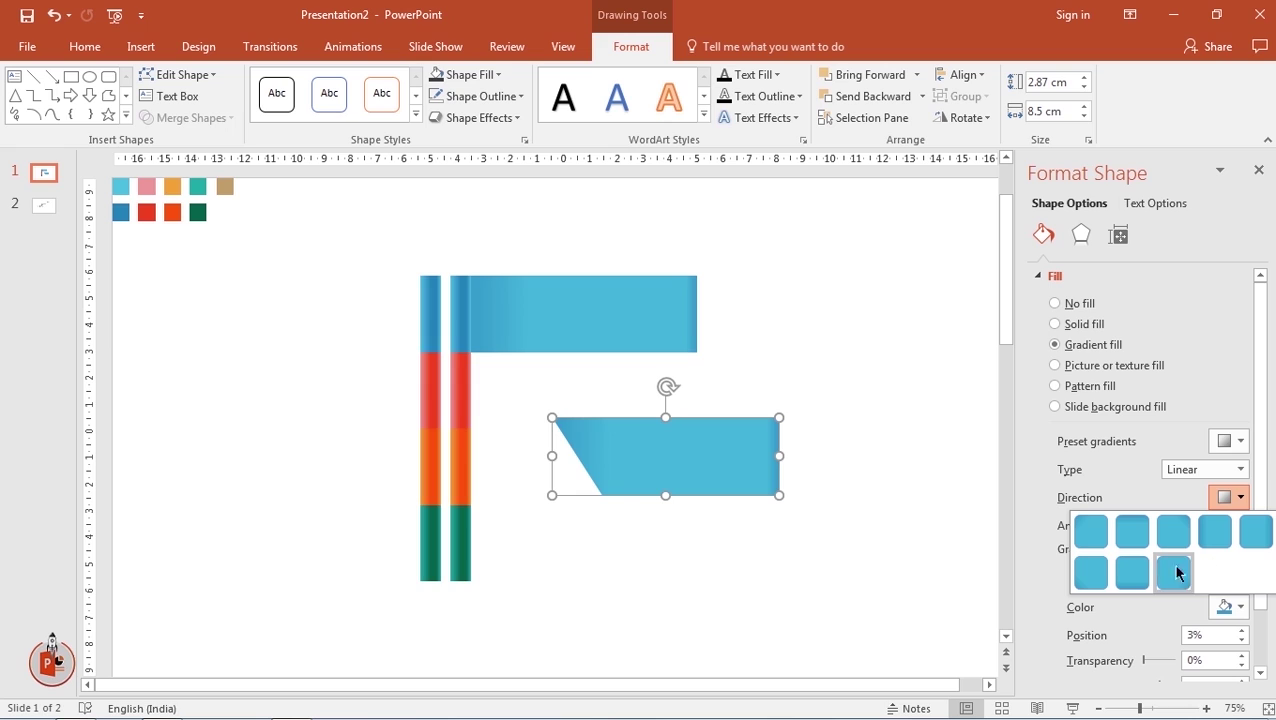
click(1092, 575)
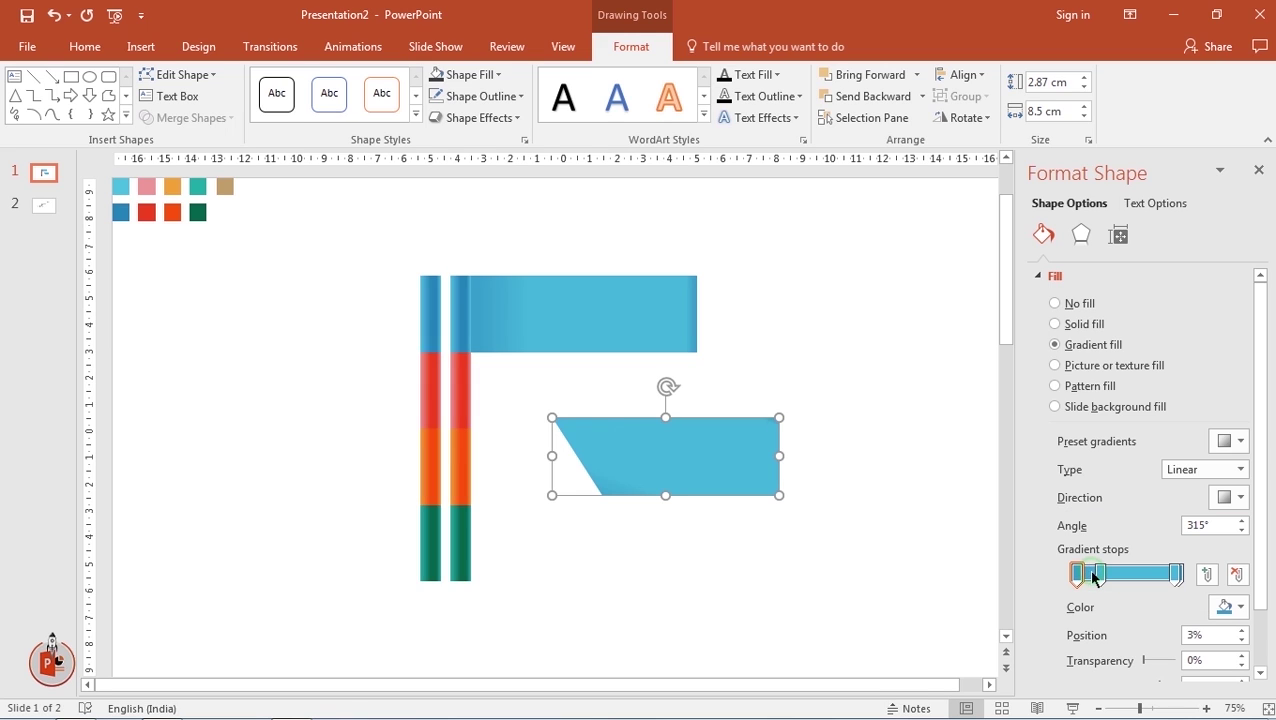
Reposition its gradient stops to about 15%, 53% and 84%, then lay it over the top banner's left end
drag(1098, 573, 1131, 575)
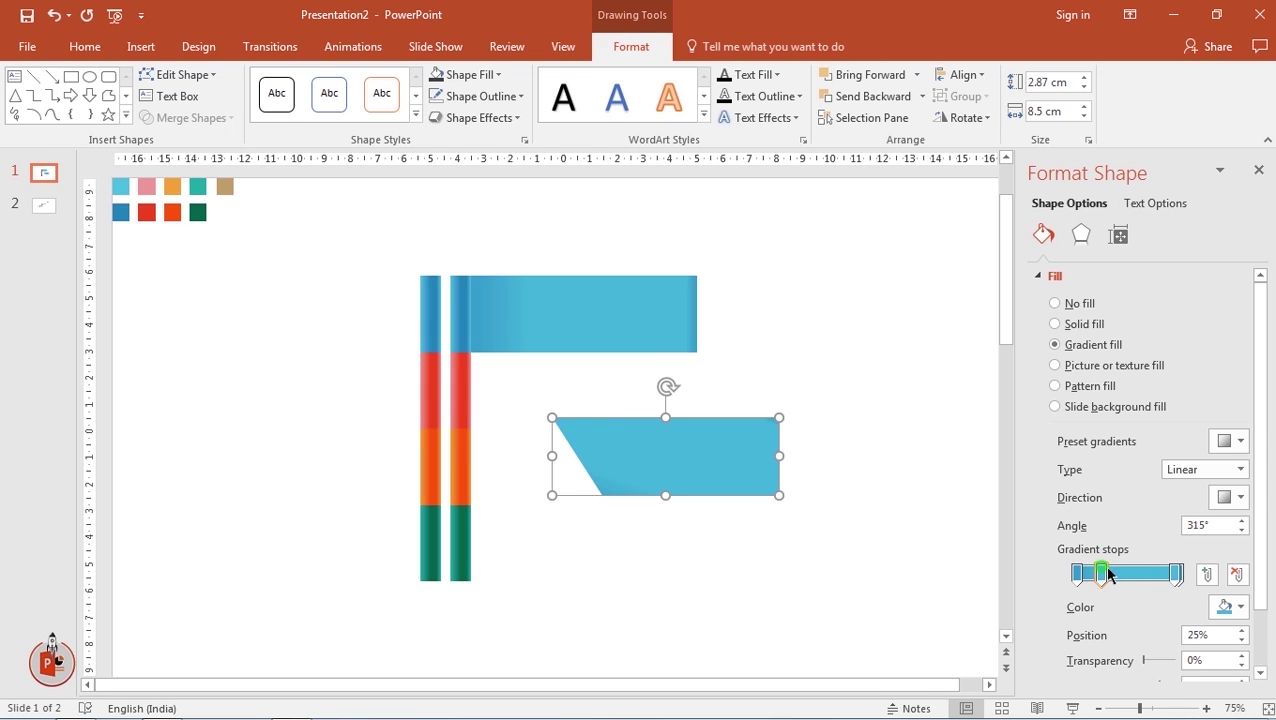
click(1162, 573)
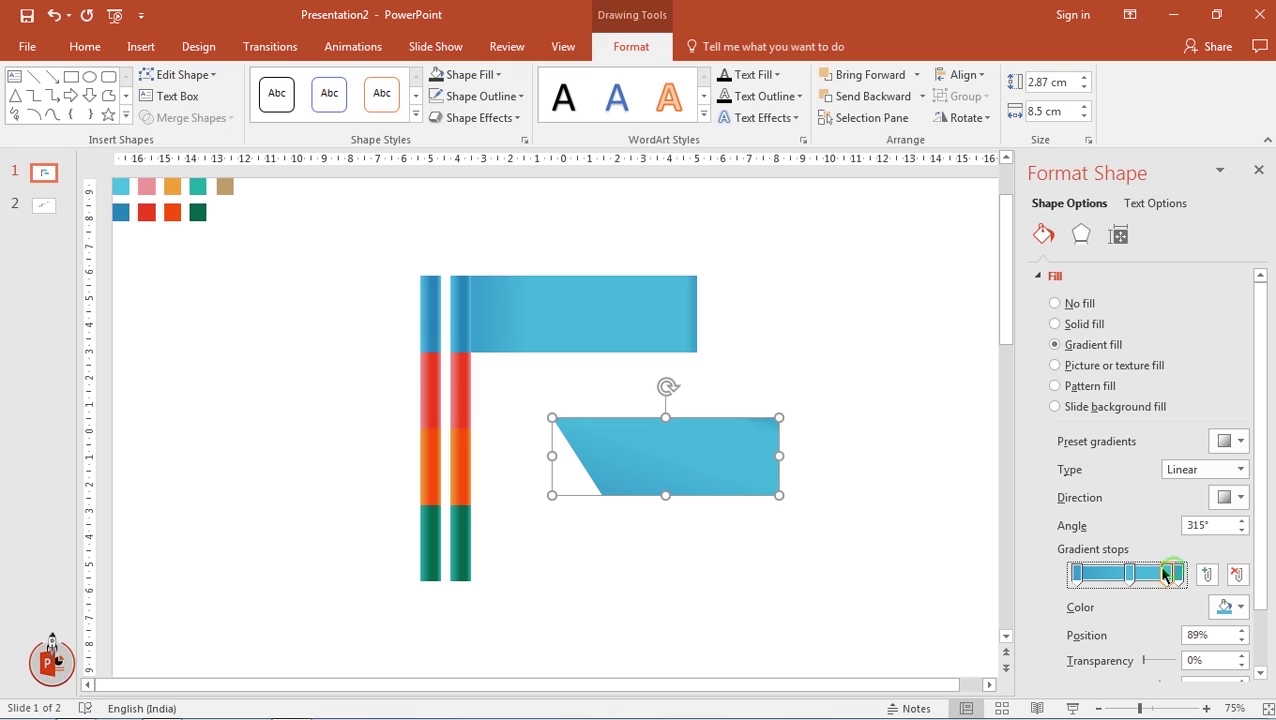
click(1177, 573)
click(1236, 574)
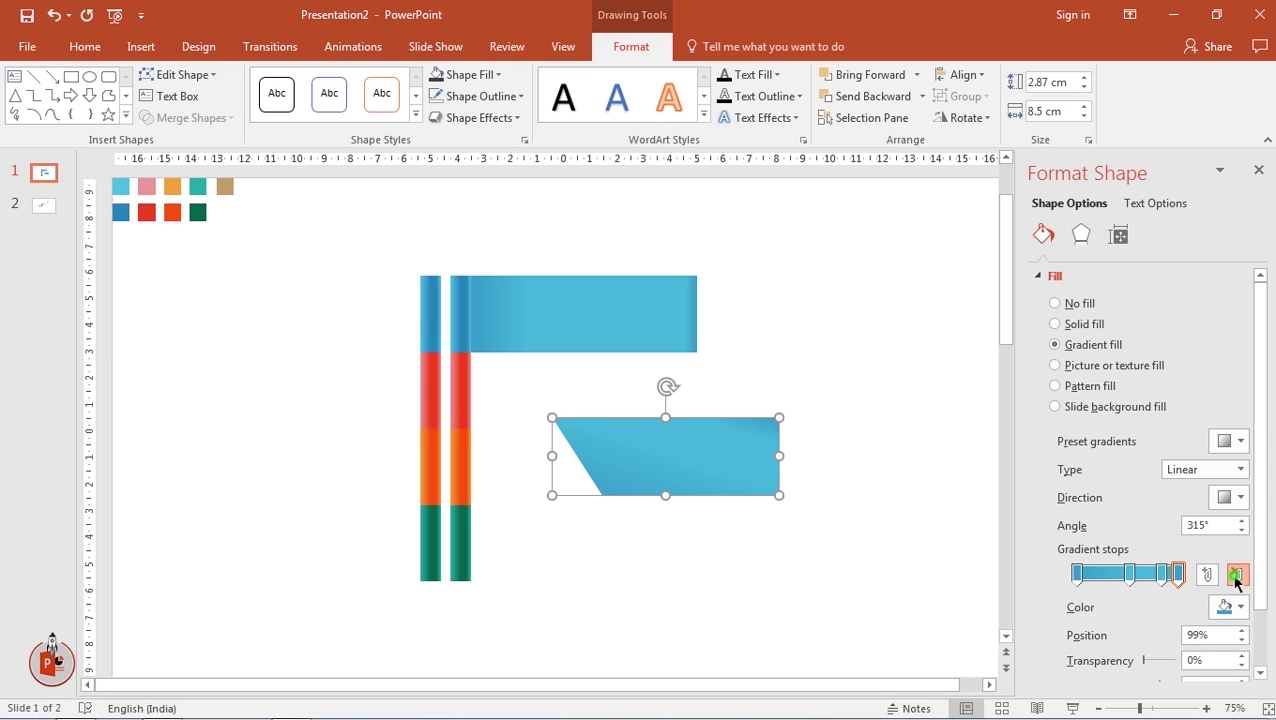
drag(1161, 577, 1173, 579)
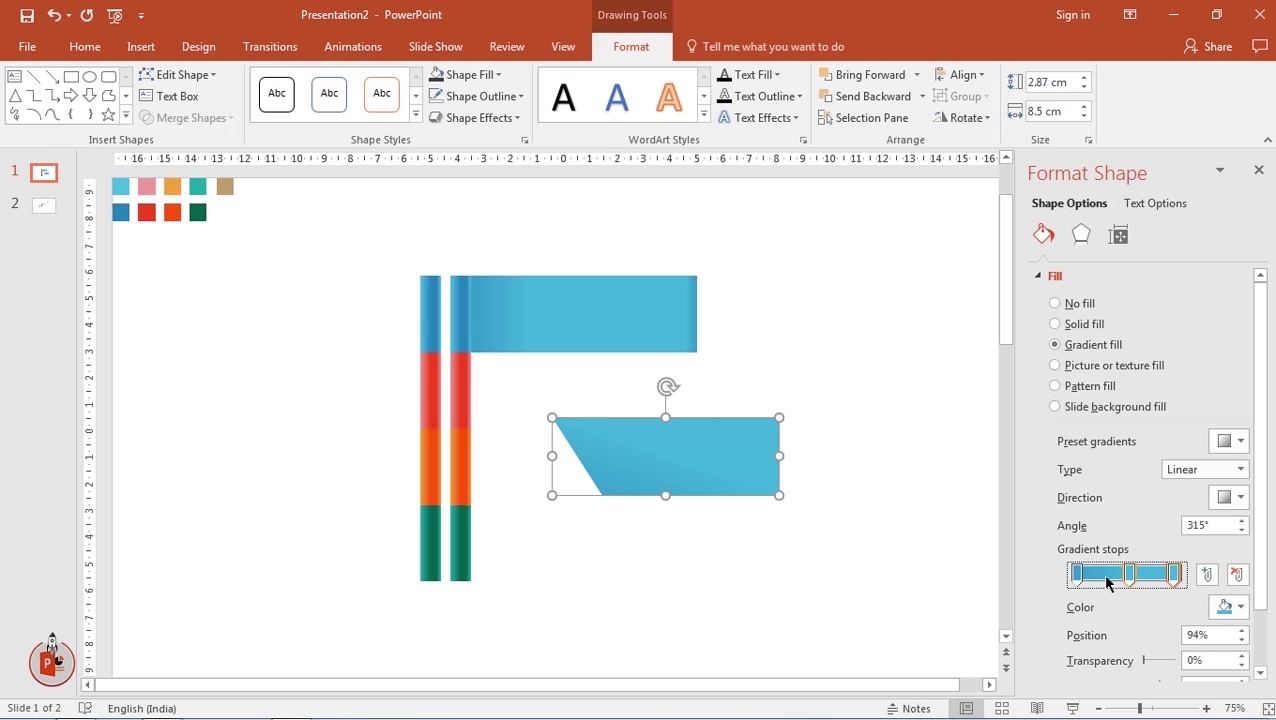
drag(1079, 581, 1093, 583)
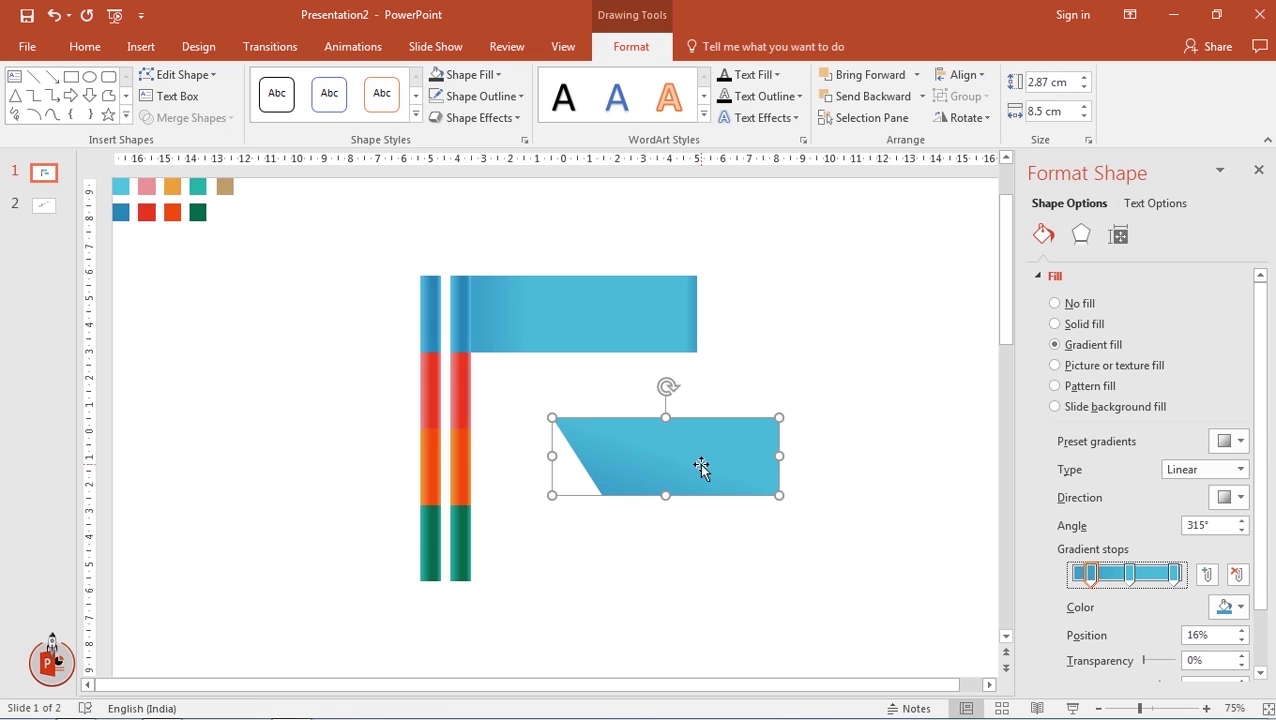
drag(703, 464, 618, 321)
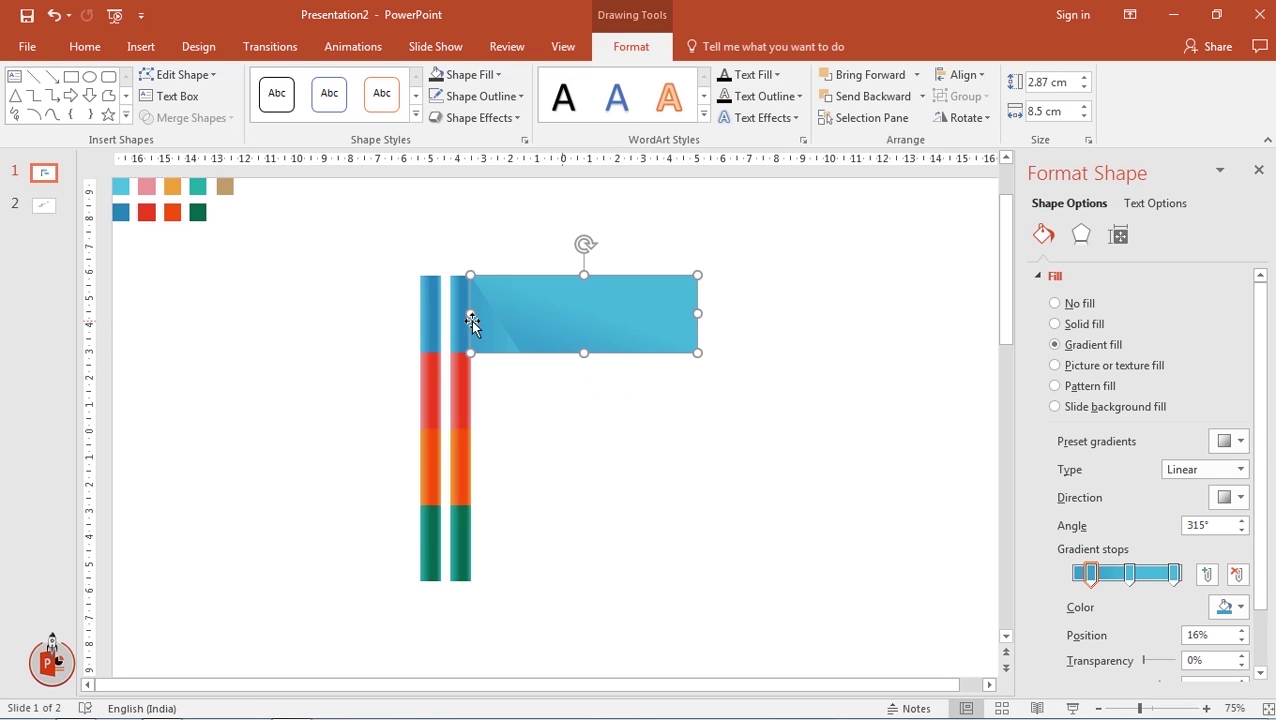
scroll(470, 319, up, 6)
Make the overlay's selected stop fully transparent and lighten the middle stop's colour
click(333, 265)
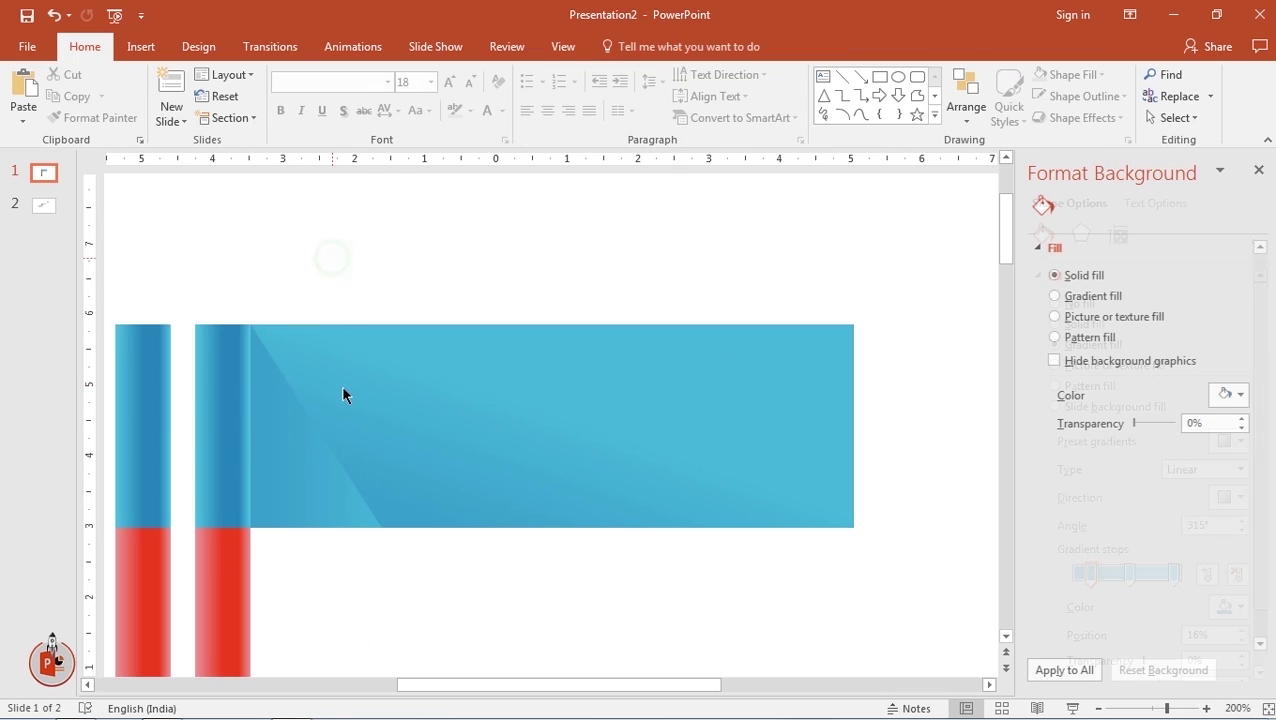
click(343, 386)
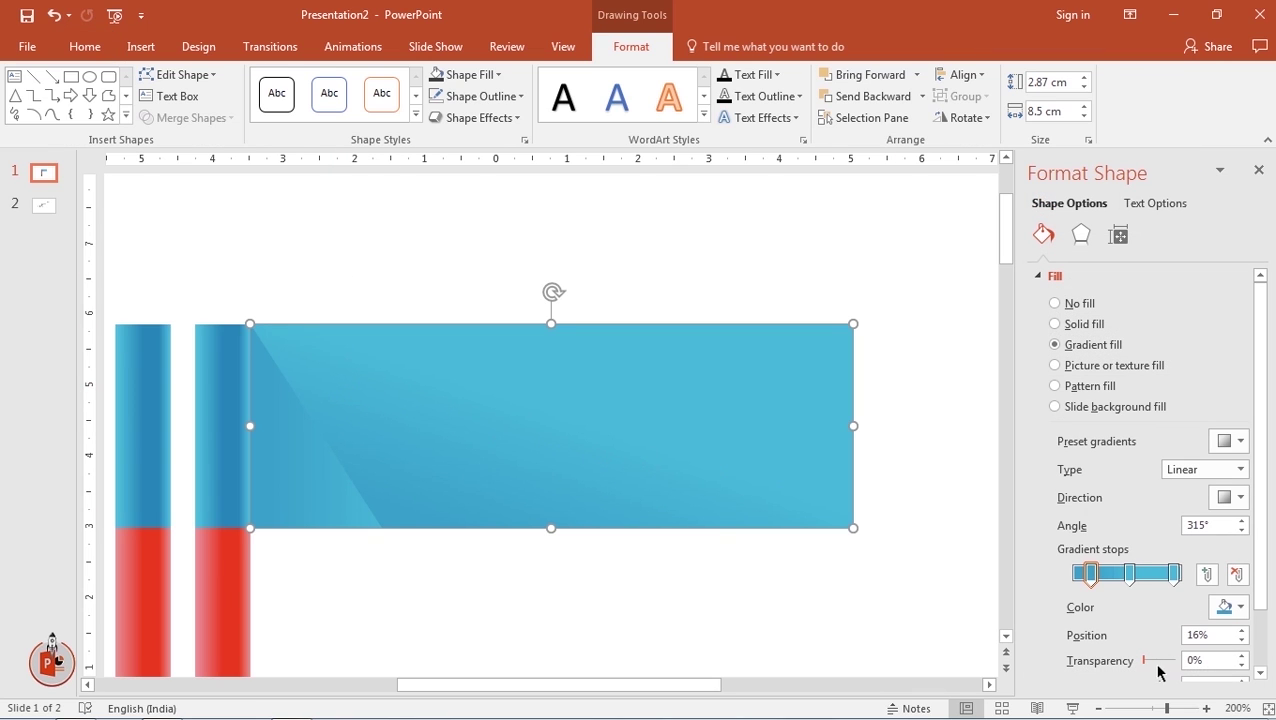
drag(1145, 666, 1178, 667)
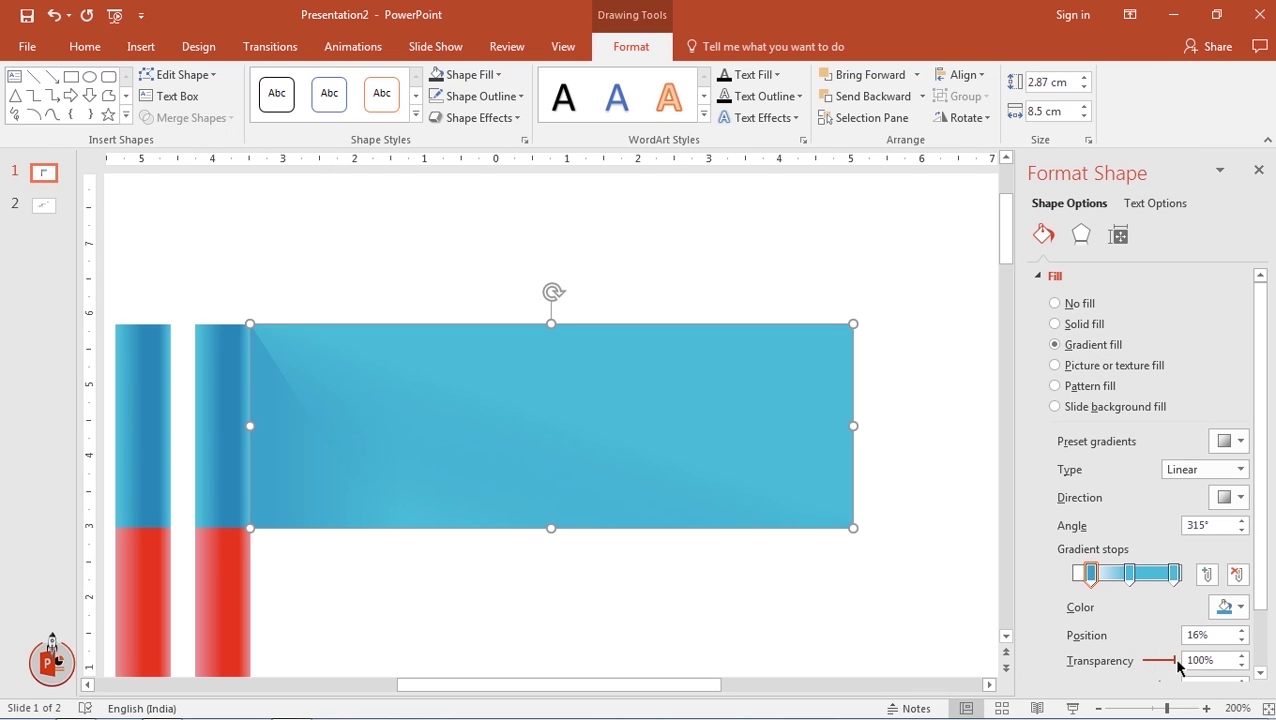
click(1128, 577)
click(1236, 607)
click(1172, 565)
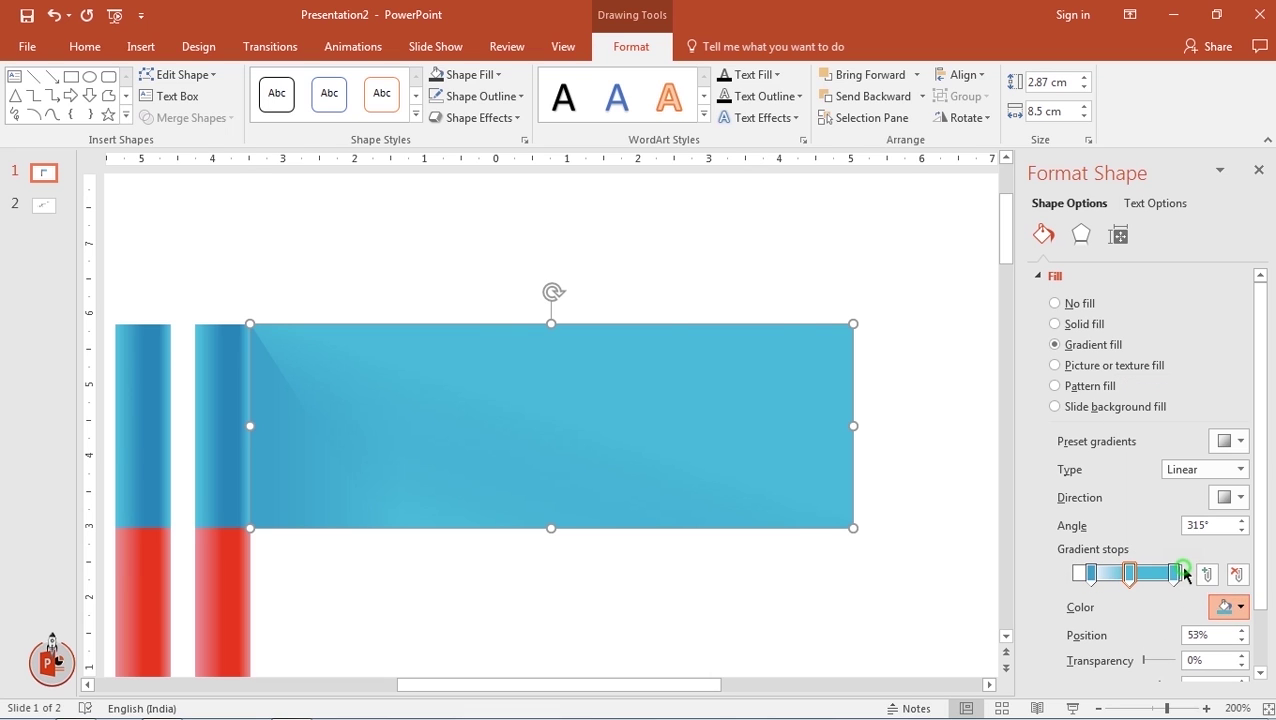
drag(694, 296, 692, 279)
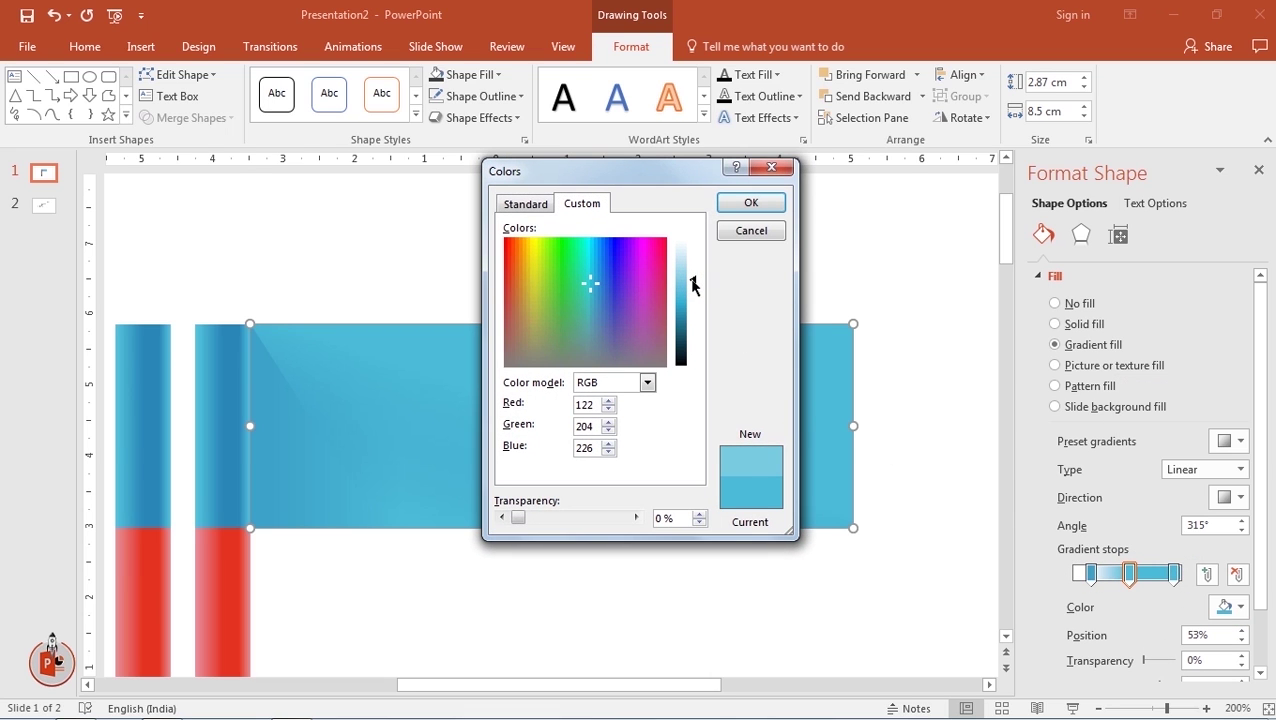
click(750, 203)
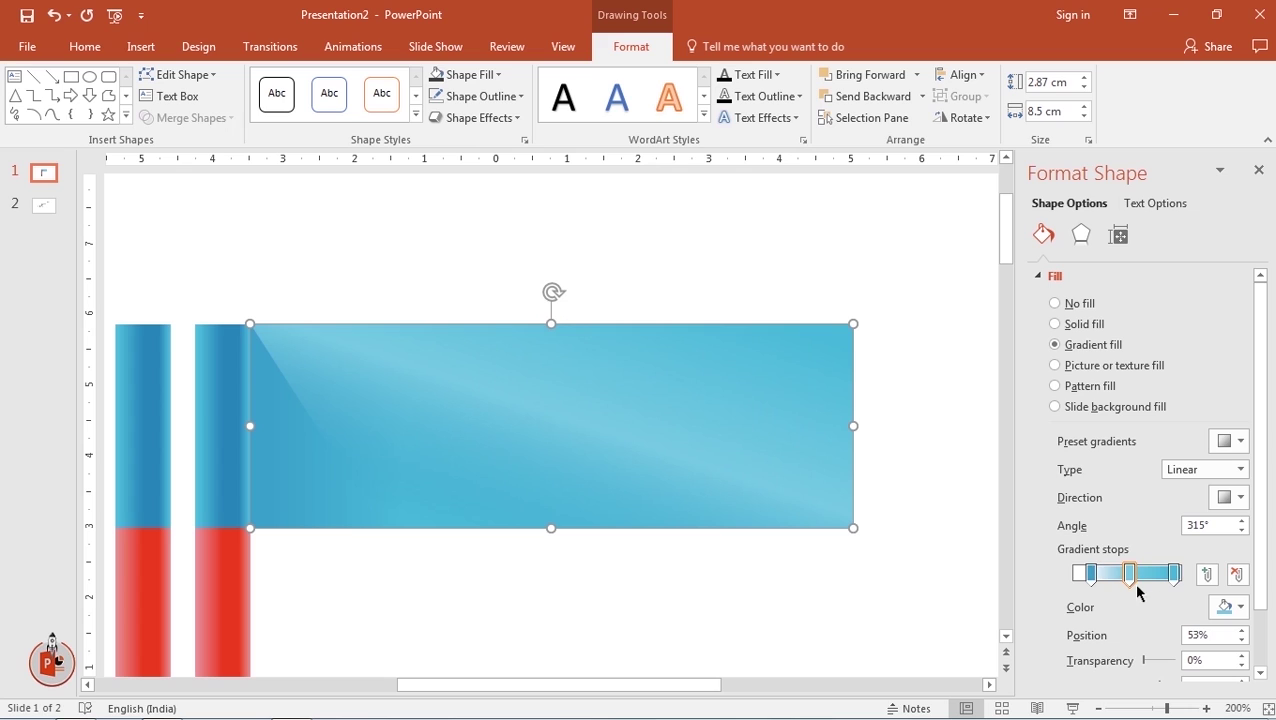
Make the middle and right stops partly transparent and settle the left stop at about 16%
drag(1147, 662, 1162, 663)
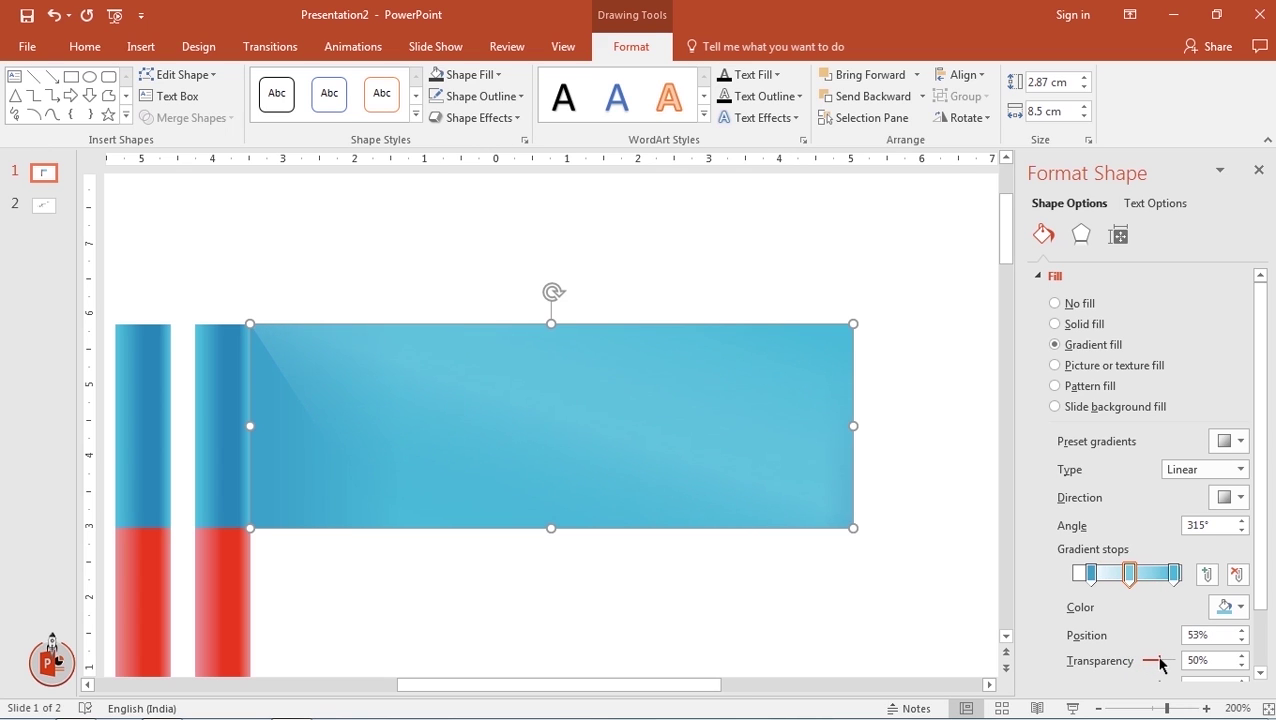
click(1172, 575)
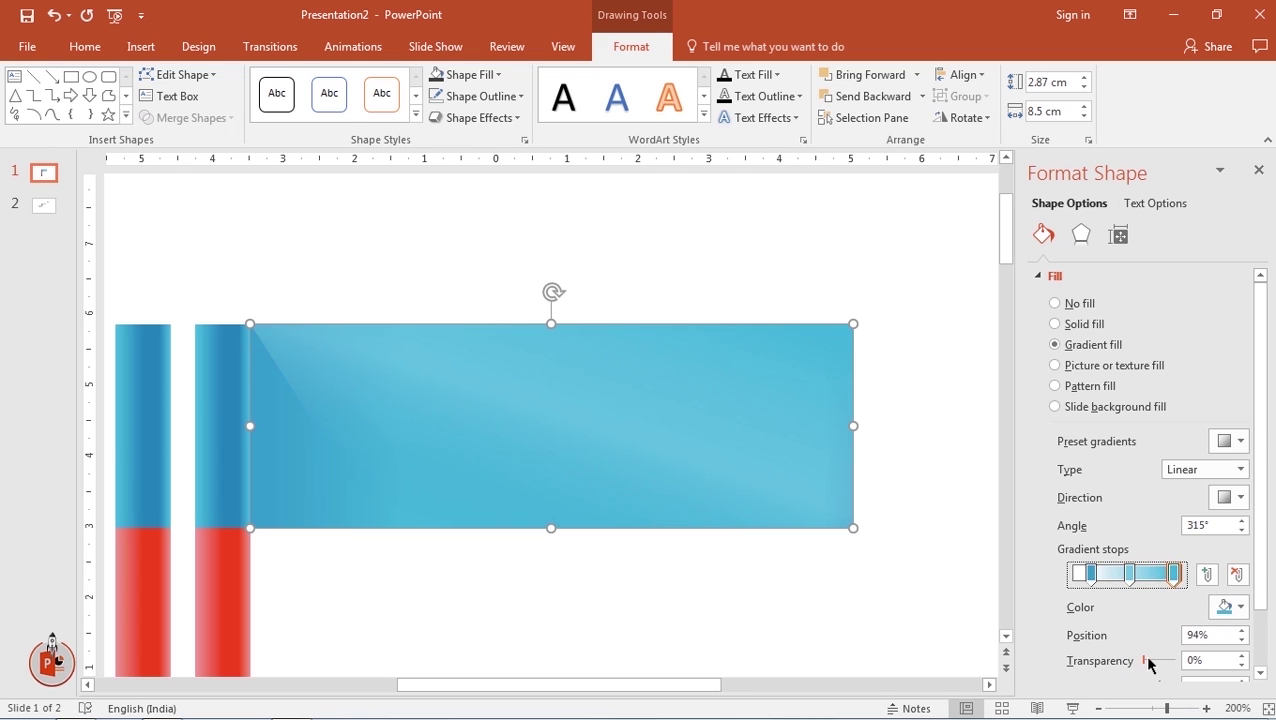
drag(1146, 660, 1164, 661)
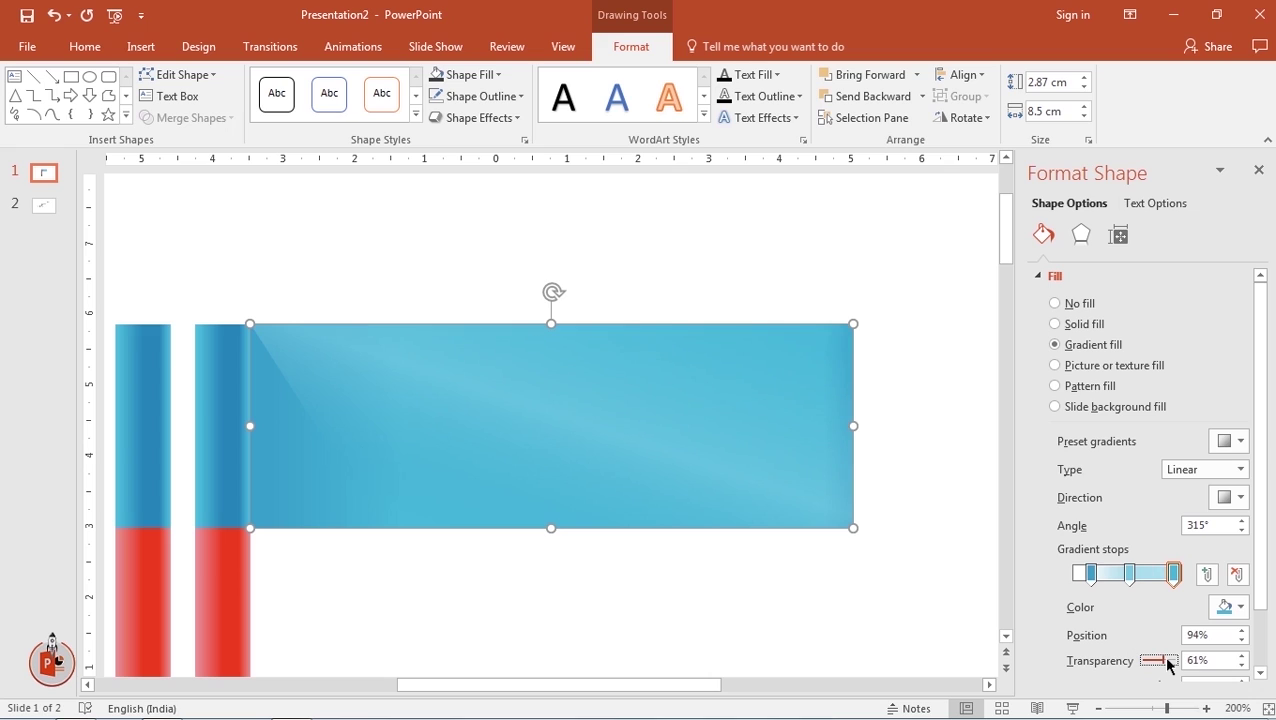
click(1091, 577)
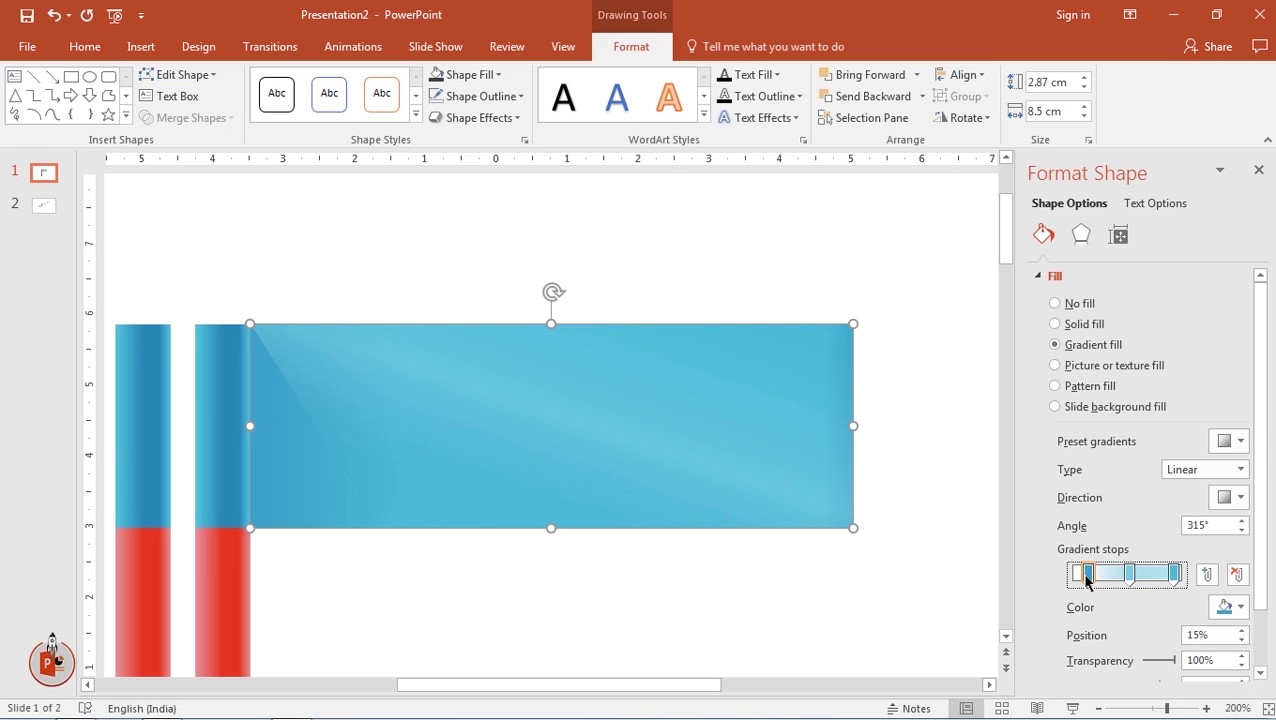
drag(1093, 577, 1124, 585)
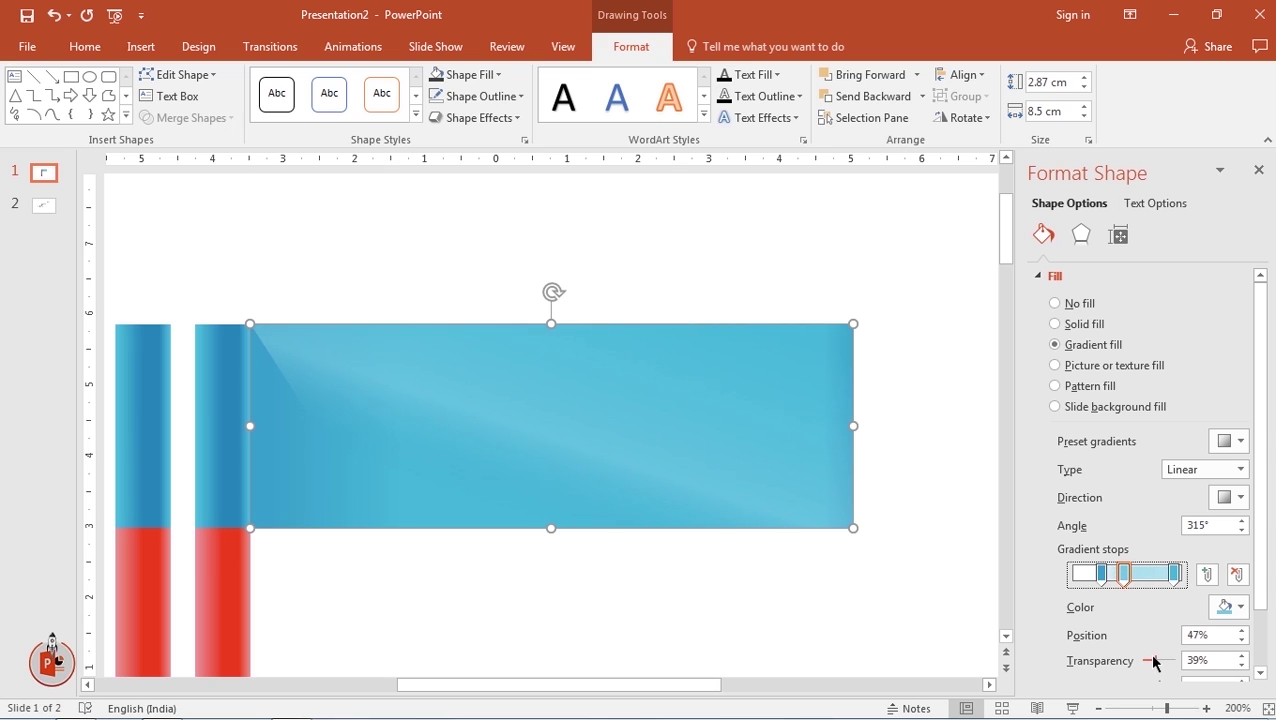
drag(1155, 661, 1163, 665)
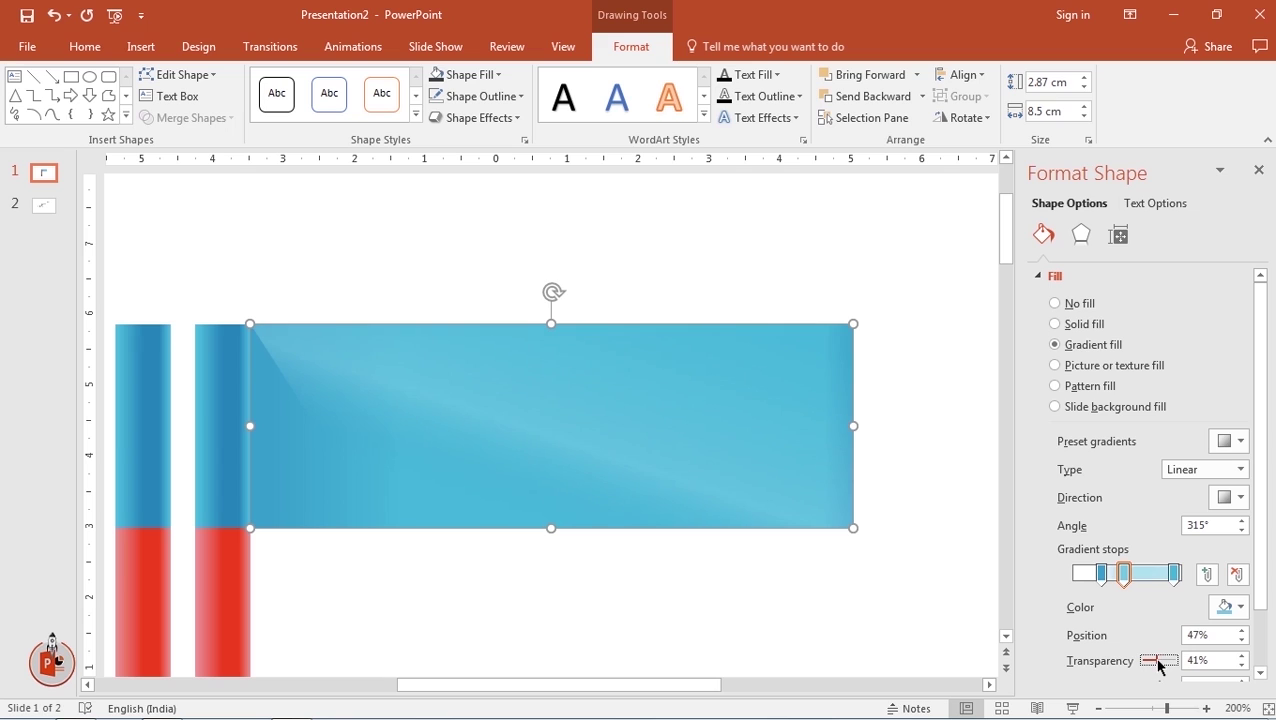
drag(1104, 581, 1092, 581)
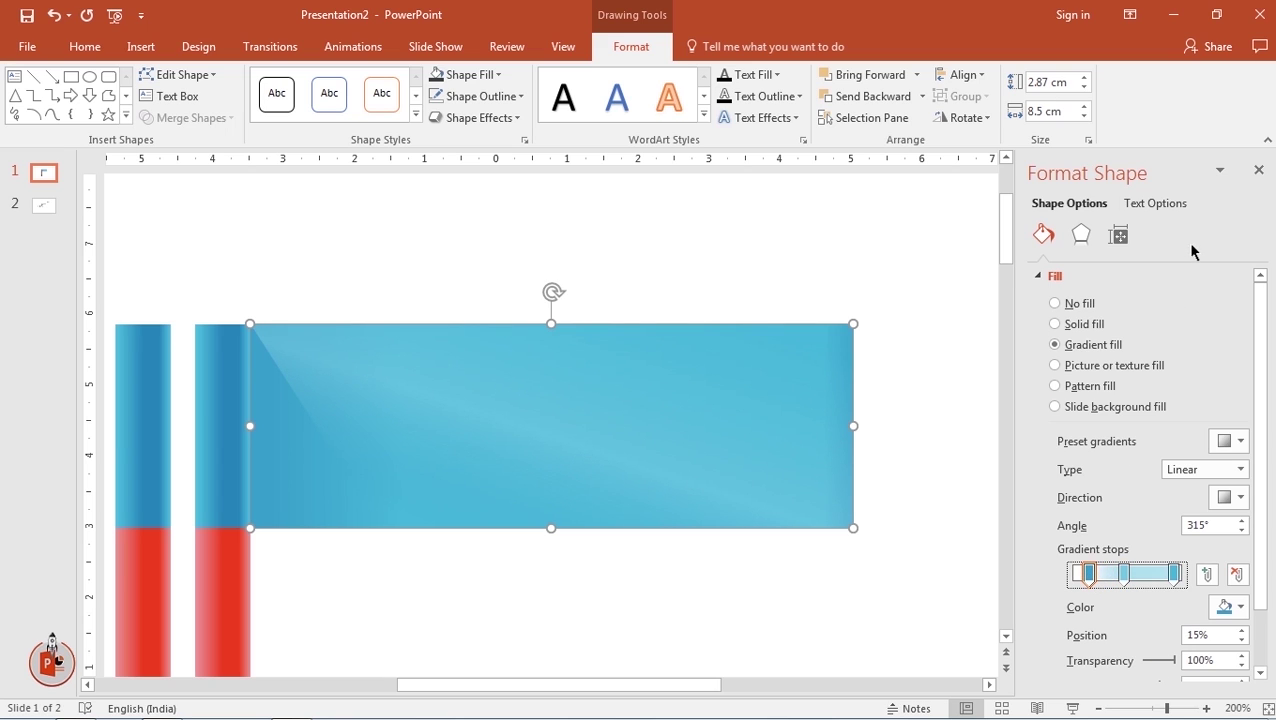
click(1258, 170)
click(954, 606)
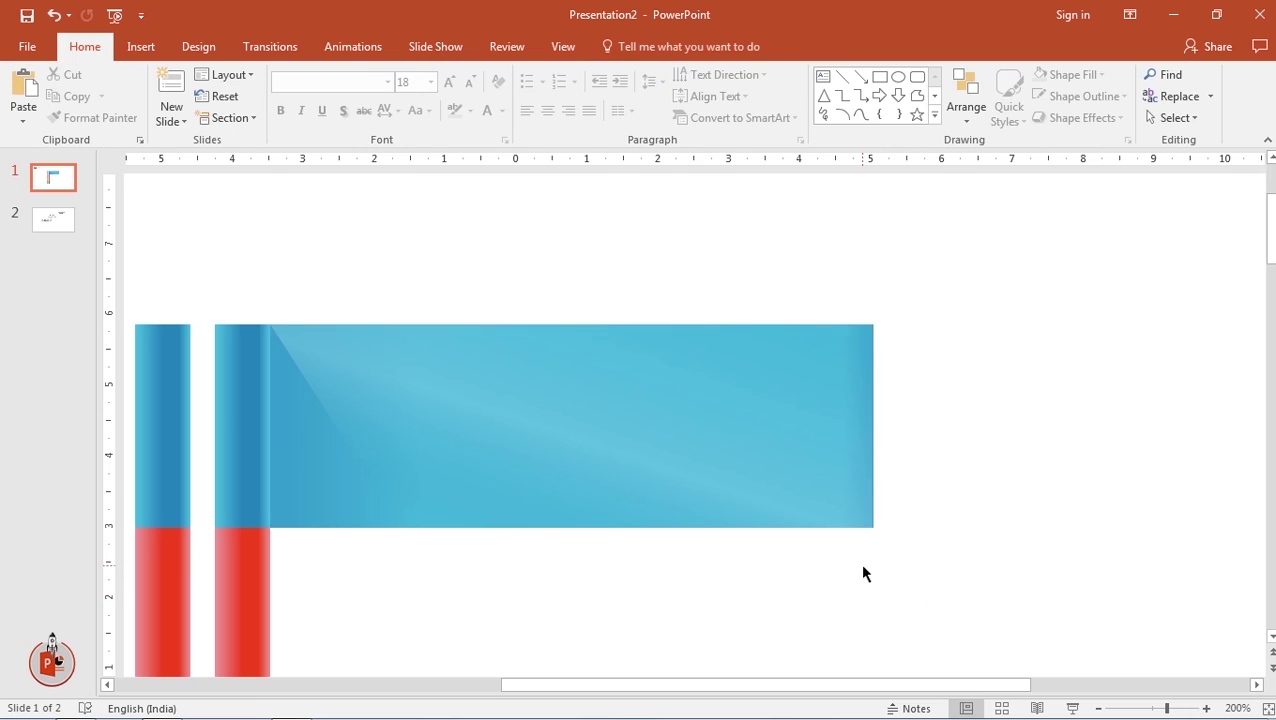
Move the overlay's first gradient stop to 0% and raise the middle stop's transparency to 72%
ctrl+scroll(865, 573, down, 5)
ctrl+scroll(865, 573, down, 5)
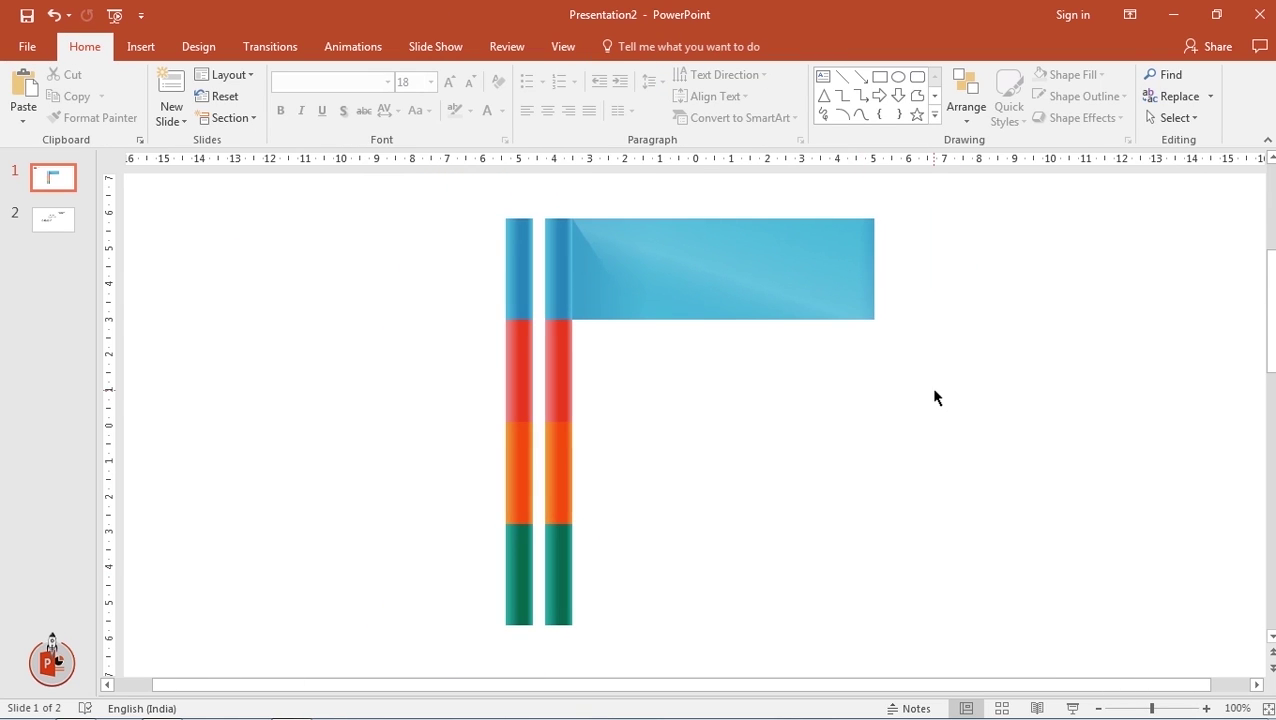
drag(934, 390, 577, 205)
click(794, 452)
click(740, 266)
right_click(752, 272)
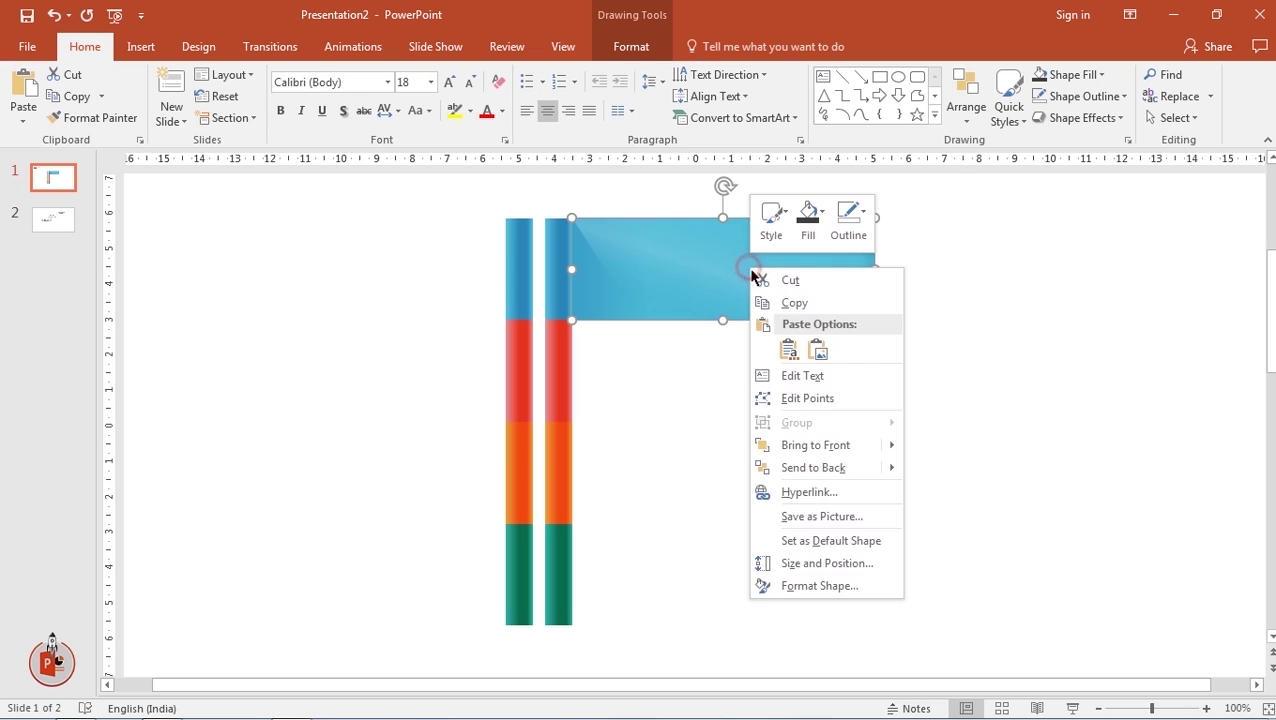
click(829, 584)
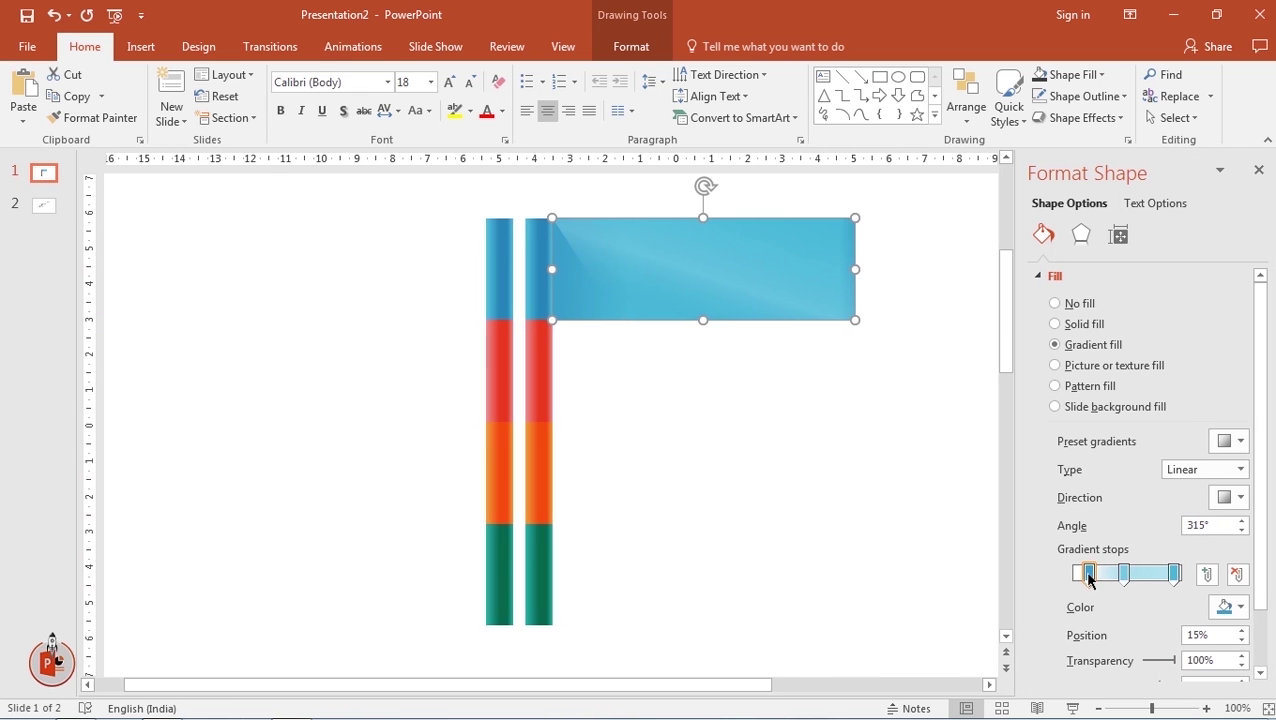
drag(1089, 578, 1074, 578)
click(1124, 576)
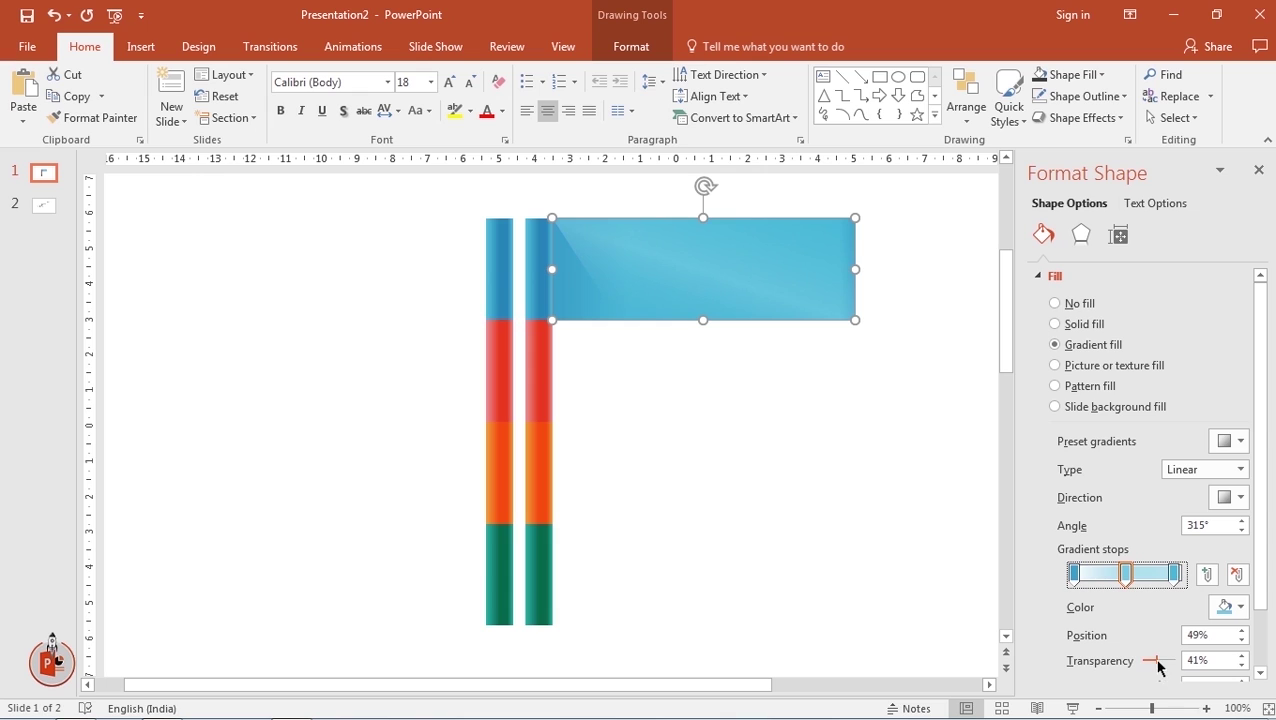
drag(1157, 661, 1167, 662)
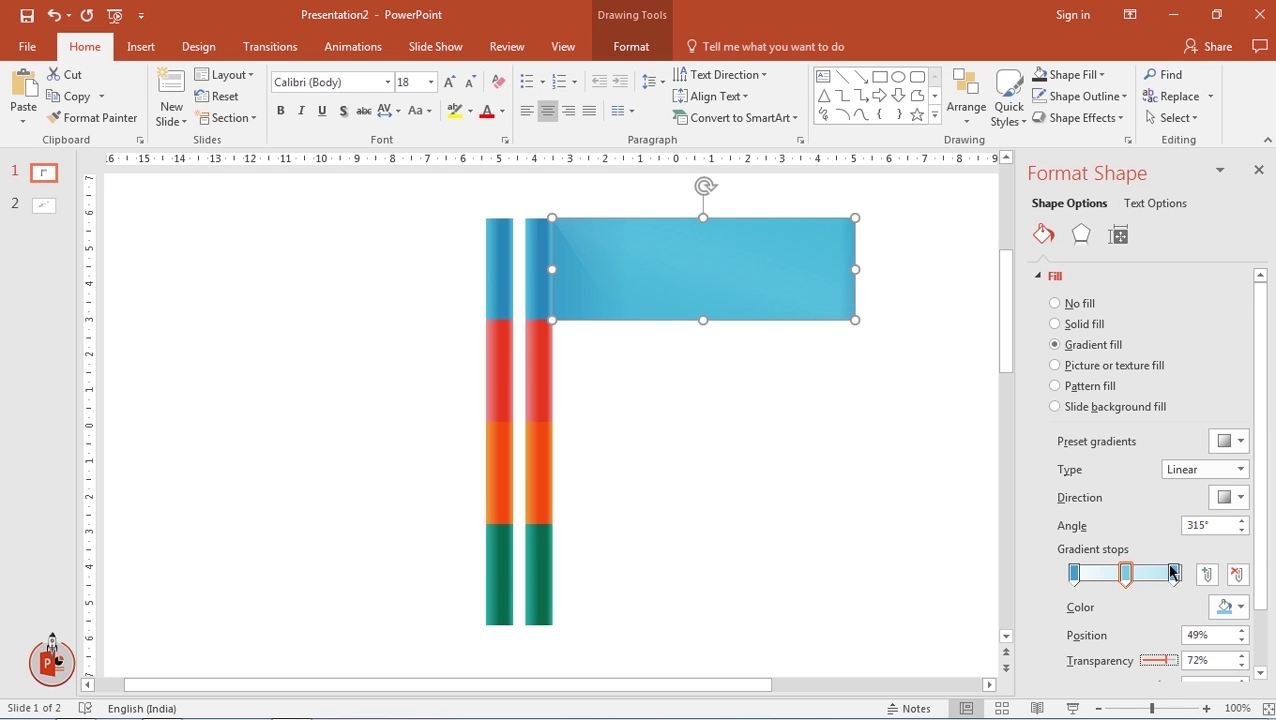
click(1258, 170)
click(858, 405)
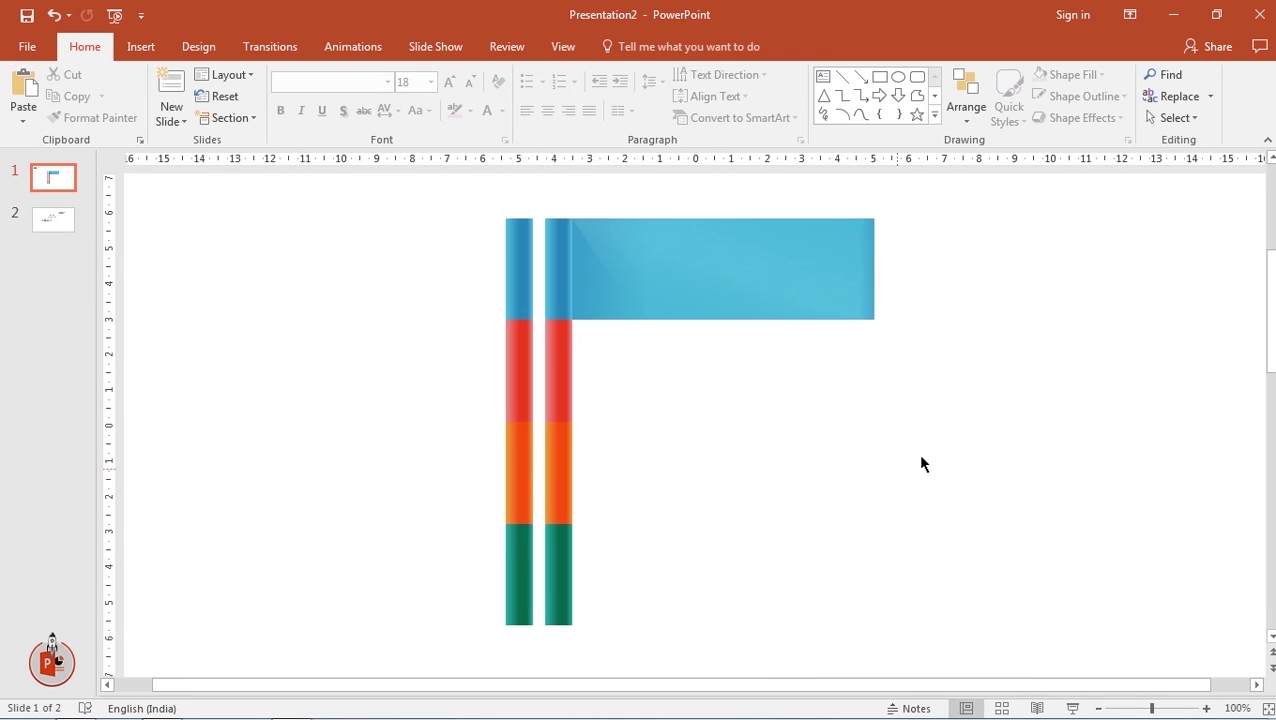
click(634, 270)
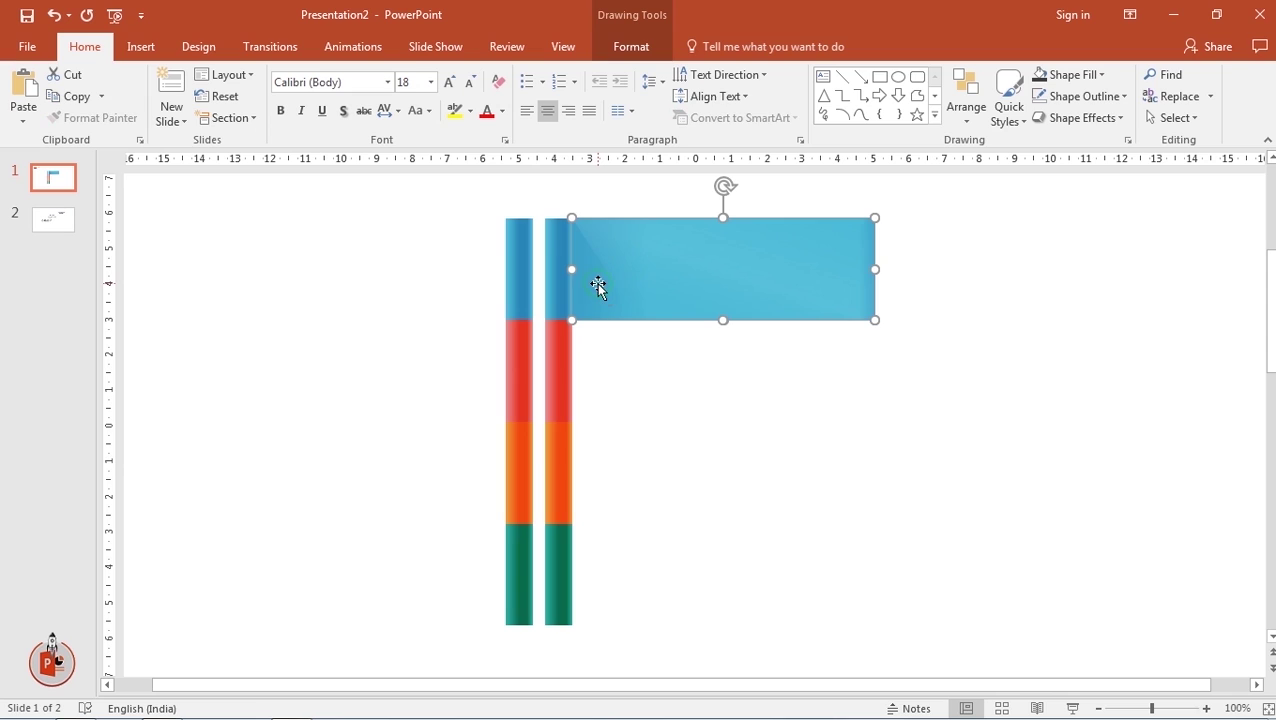
Group the banner with its overlay and copy it down to fill the four colour rows
right_click(597, 287)
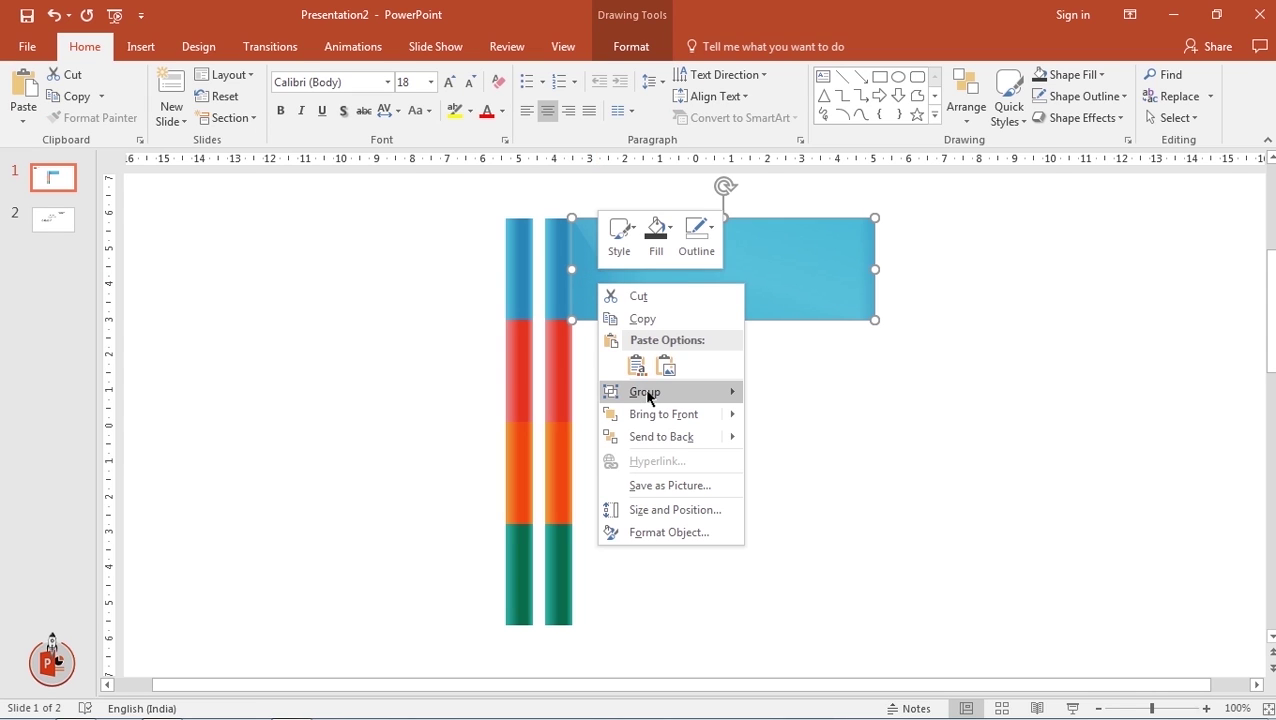
mouse_move(720, 392)
click(788, 394)
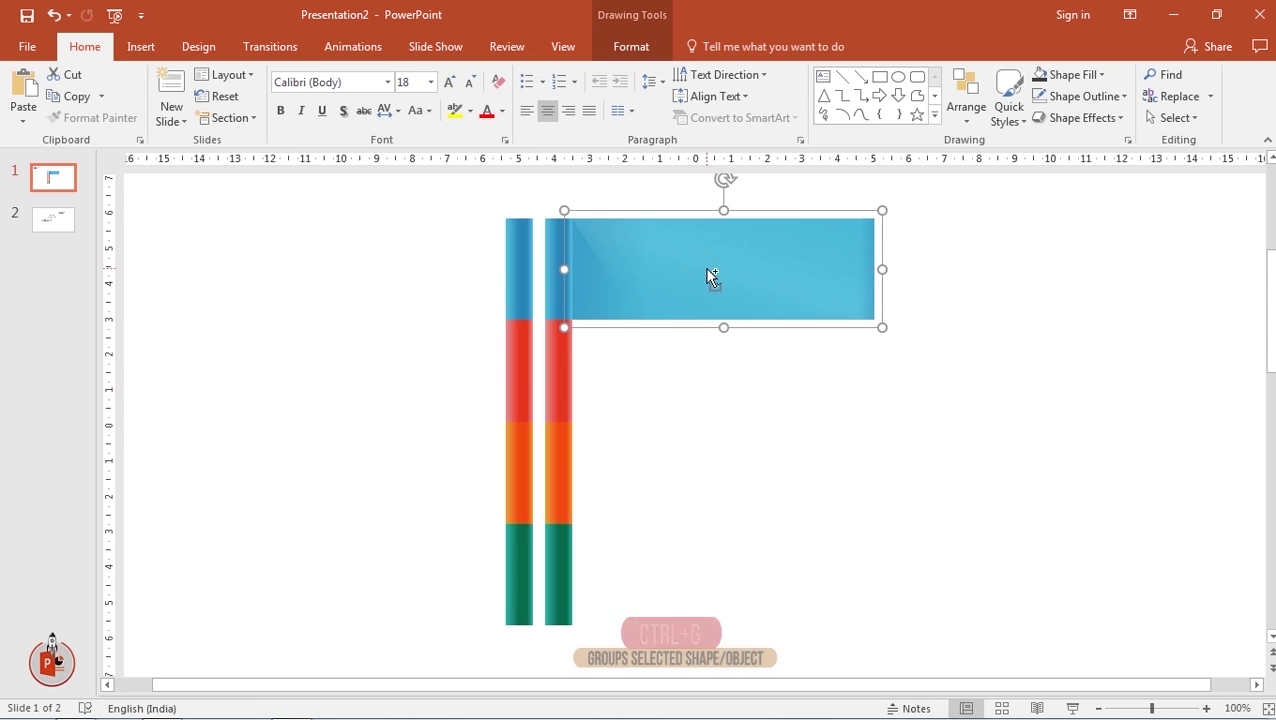
mouse_move(692, 270)
mouse_down()
mouse_move(685, 358)
mouse_move(665, 403)
mouse_move(667, 548)
mouse_up()
click(954, 443)
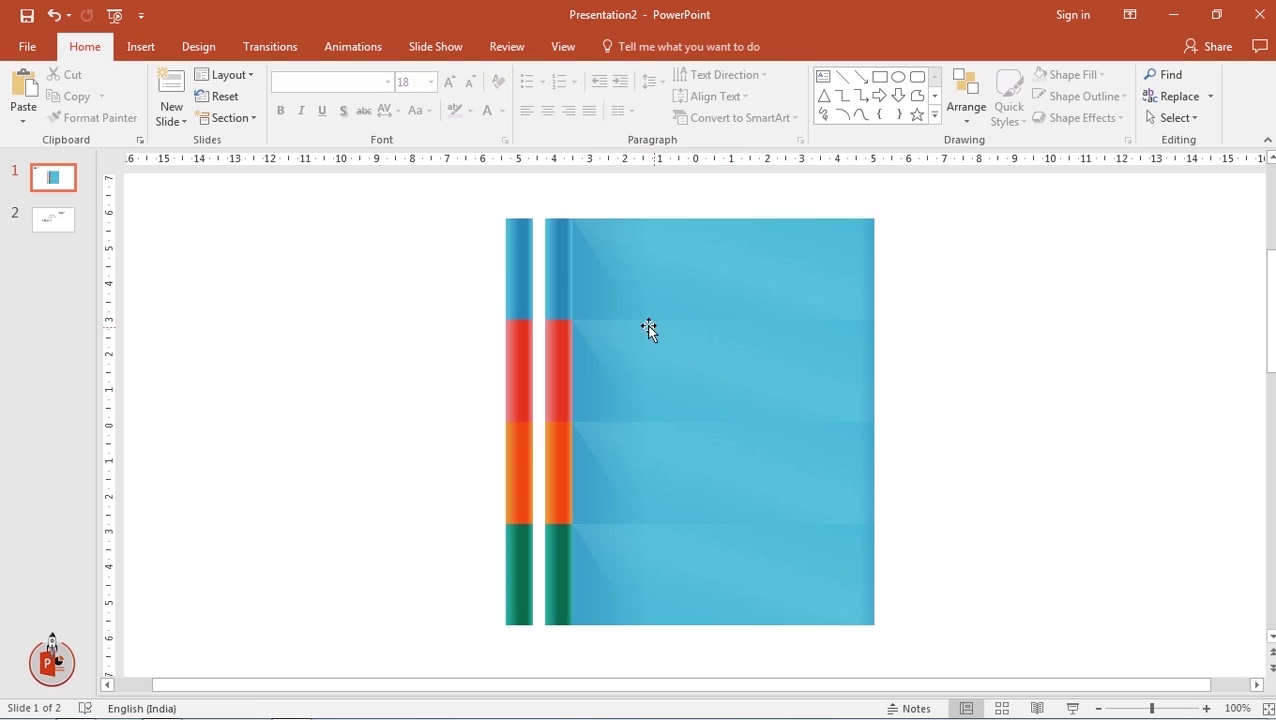
Open the Format Shape settings for the banner on the red row
click(593, 381)
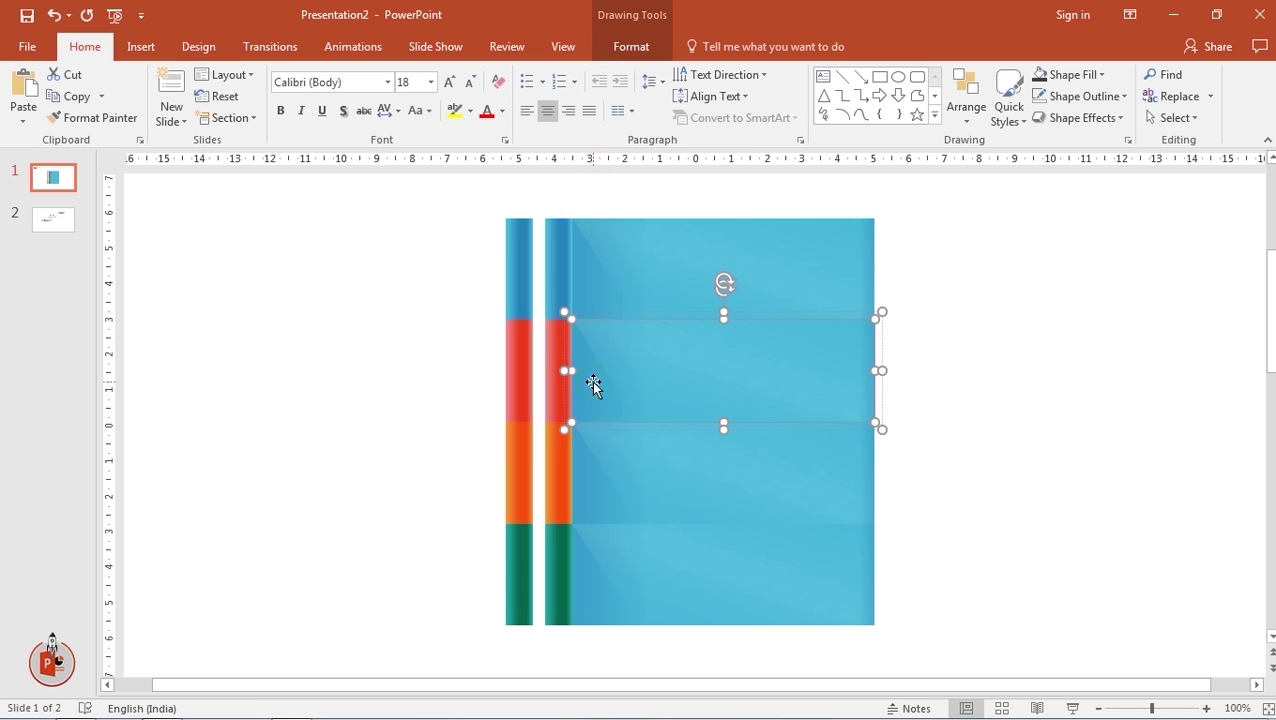
right_click(593, 385)
click(641, 366)
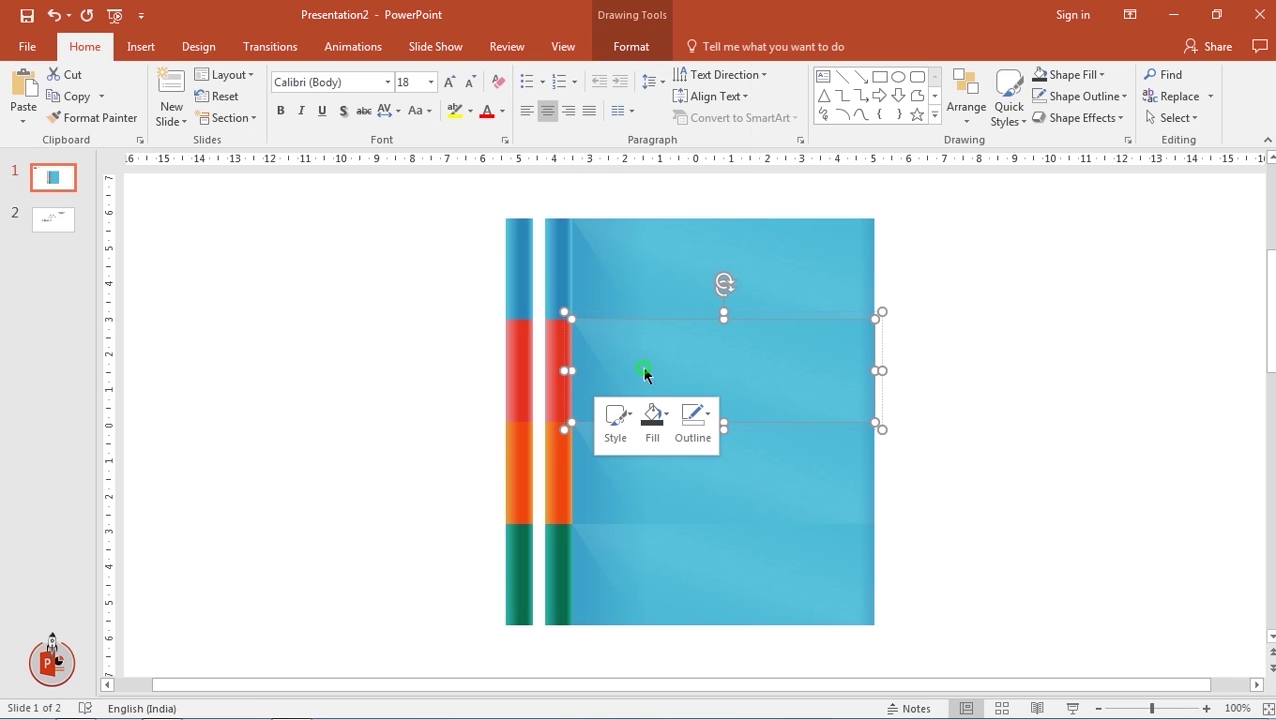
Sample the red bar's colour for the banner's first two gradient stops
click(1077, 573)
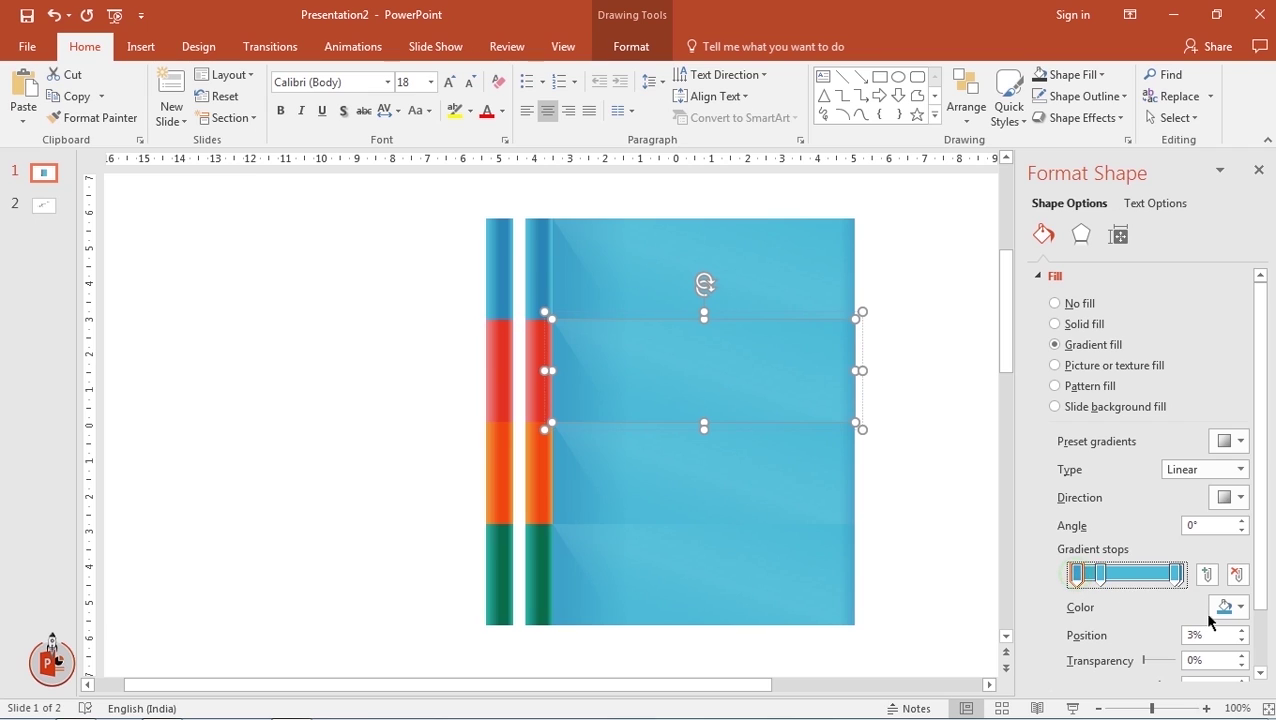
click(1236, 610)
click(1198, 588)
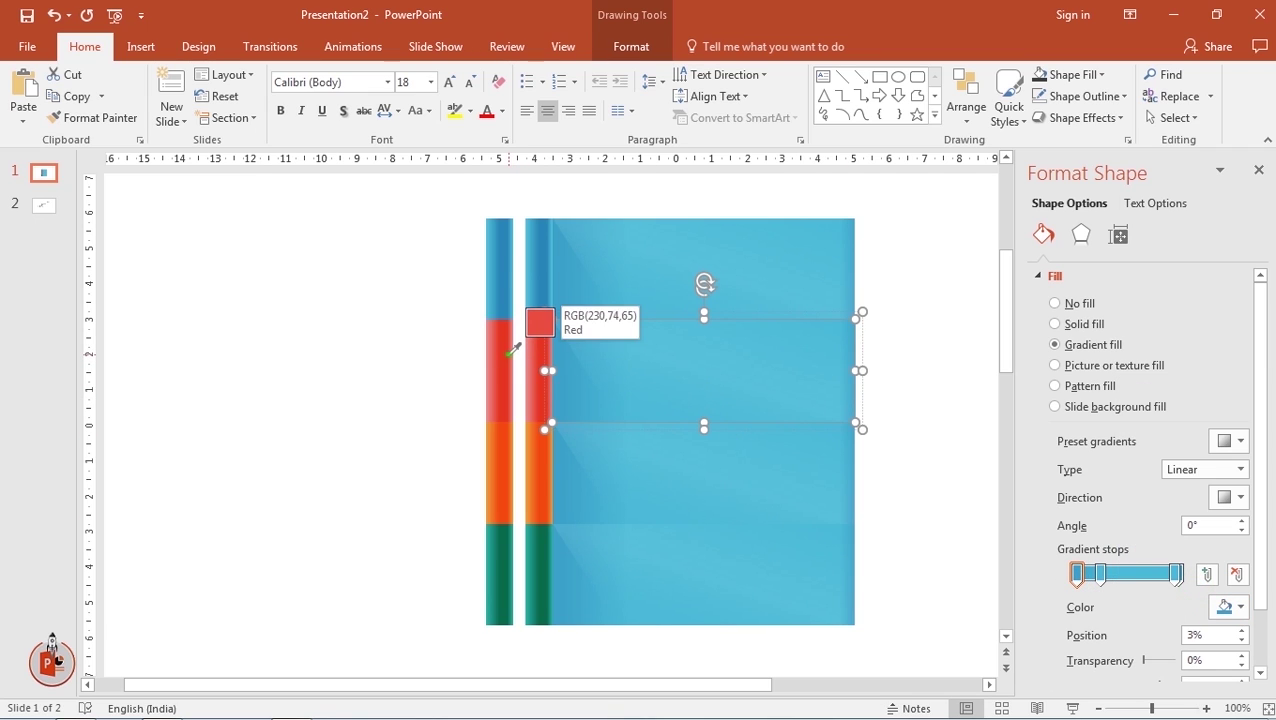
click(514, 352)
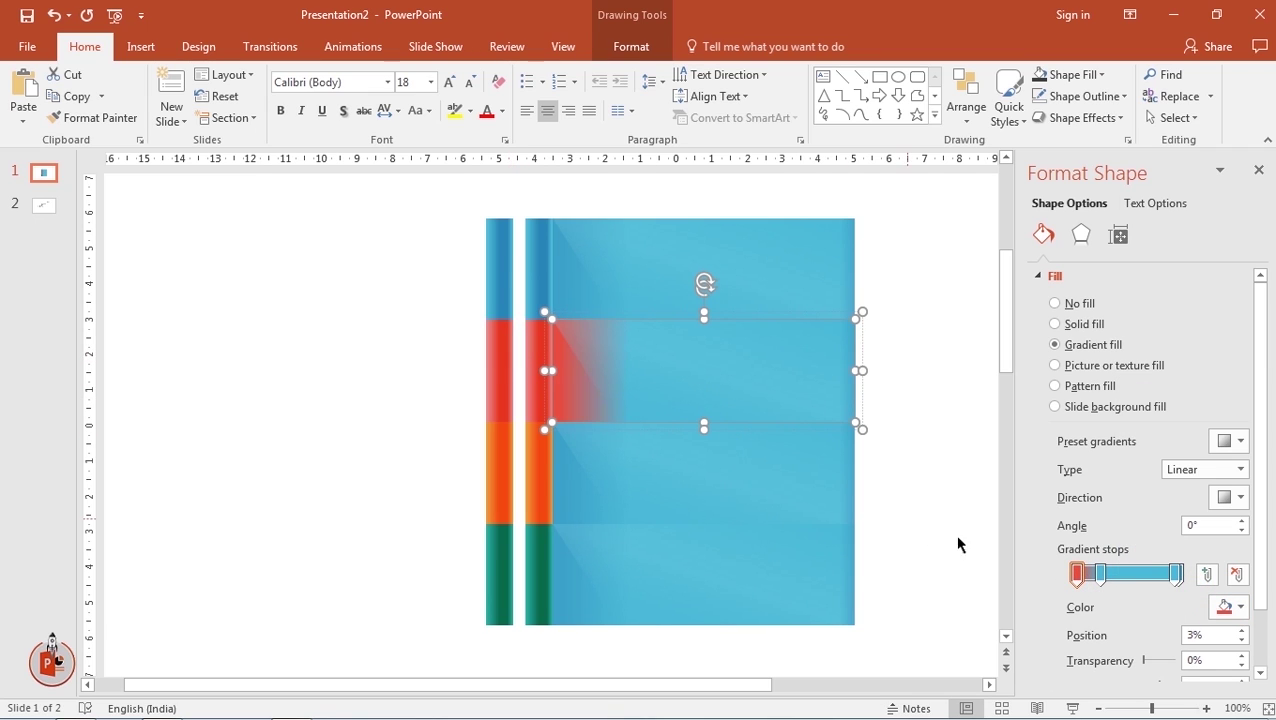
click(1100, 573)
click(1238, 610)
click(1182, 591)
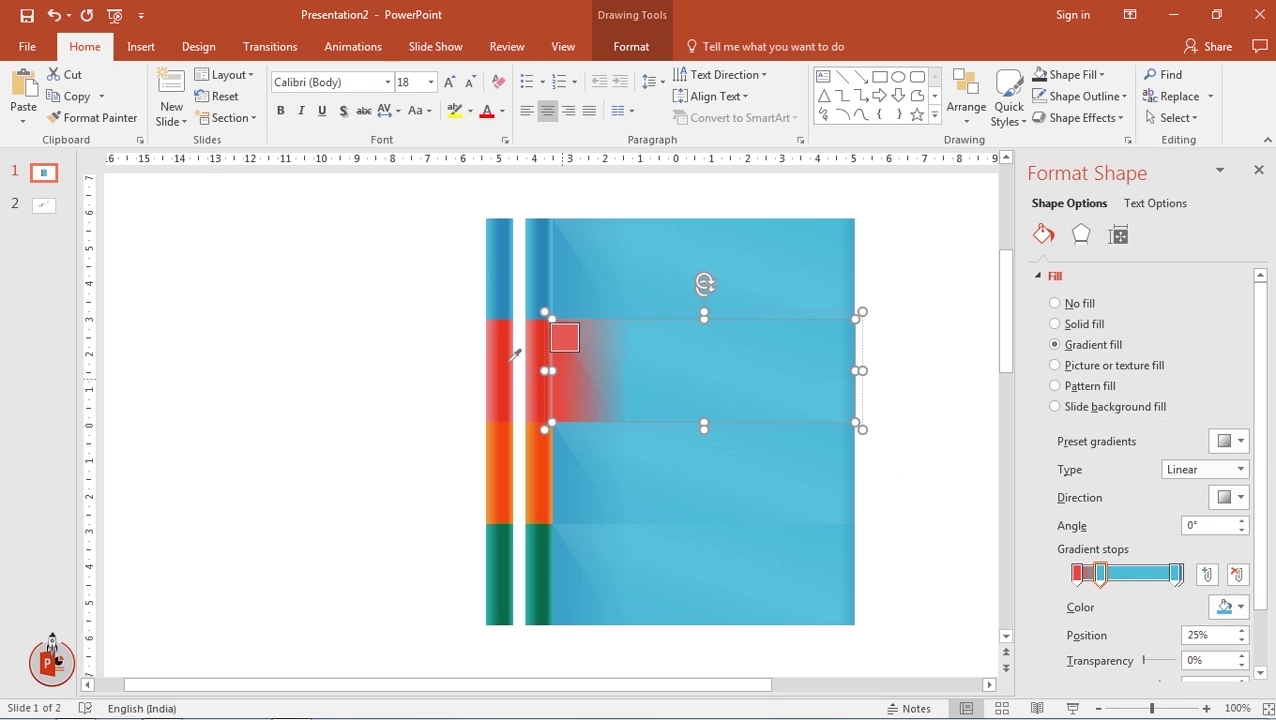
click(493, 356)
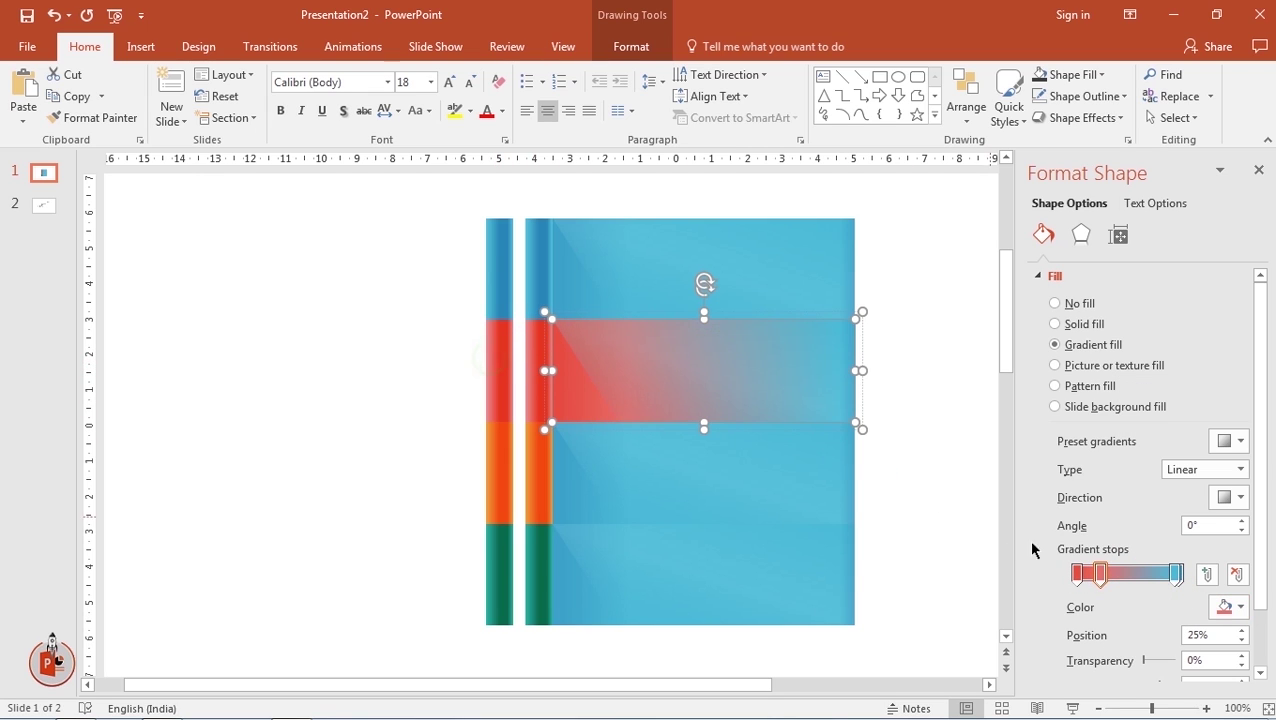
Make the banner's last gradient stop red and place it at 99%
click(1177, 574)
click(1238, 607)
click(1122, 540)
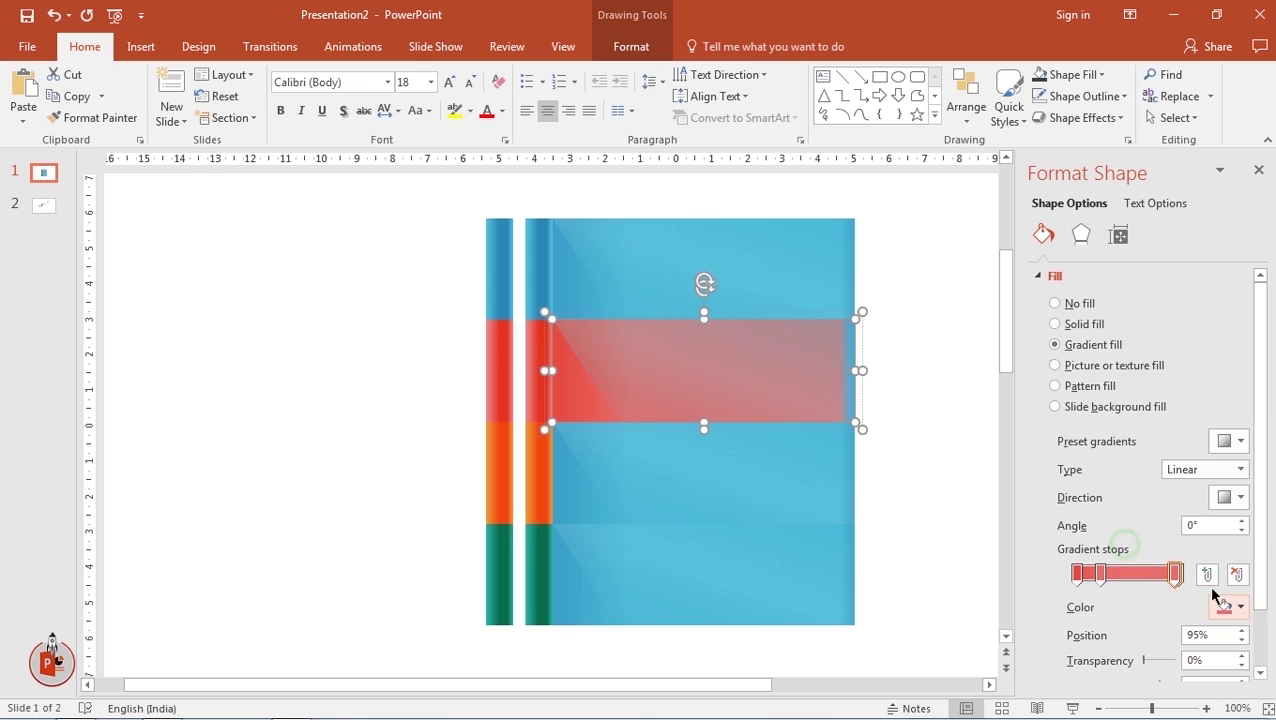
drag(1176, 572, 1181, 572)
click(1240, 607)
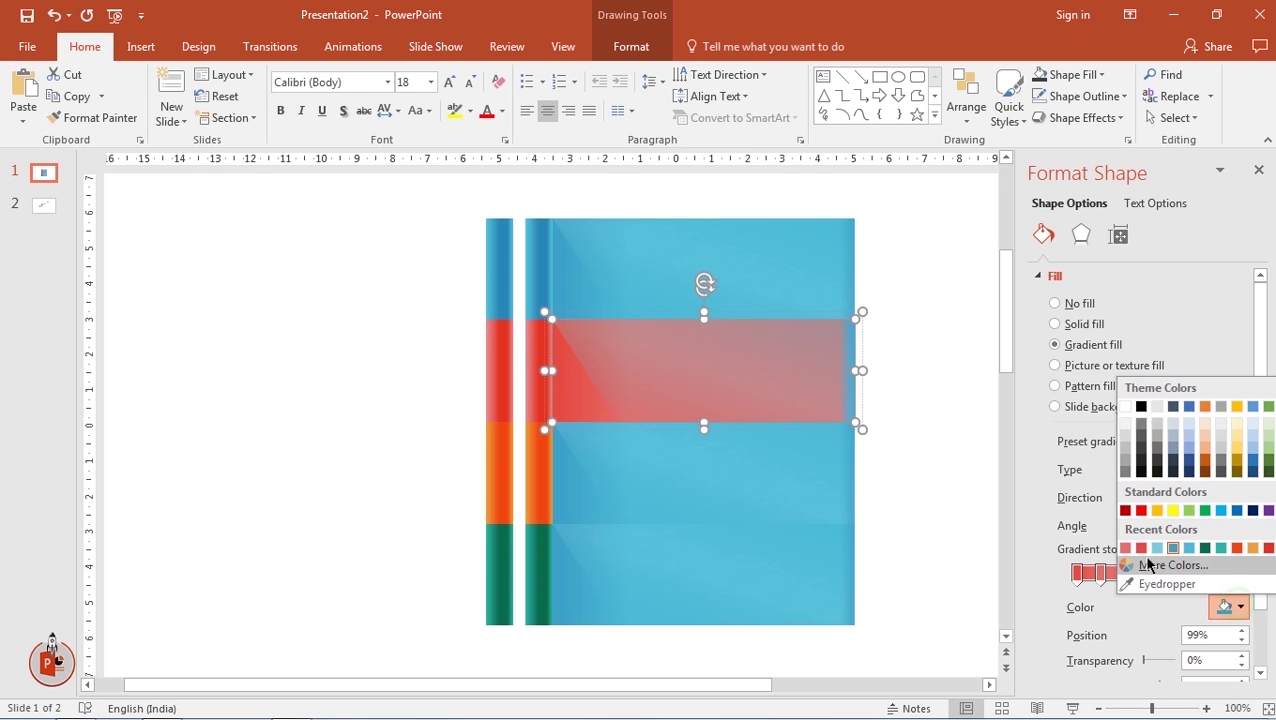
click(1141, 548)
Select the glossy overlay on the red band and make its left gradient stop red
click(916, 467)
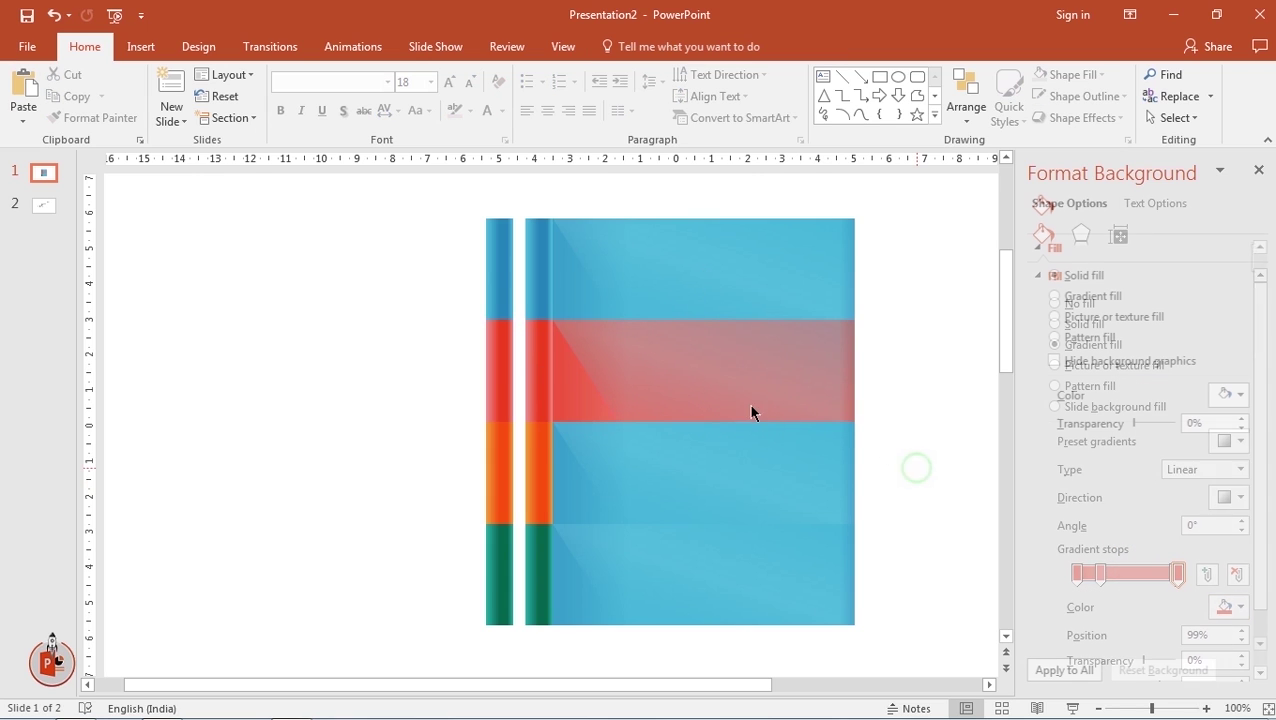
click(705, 396)
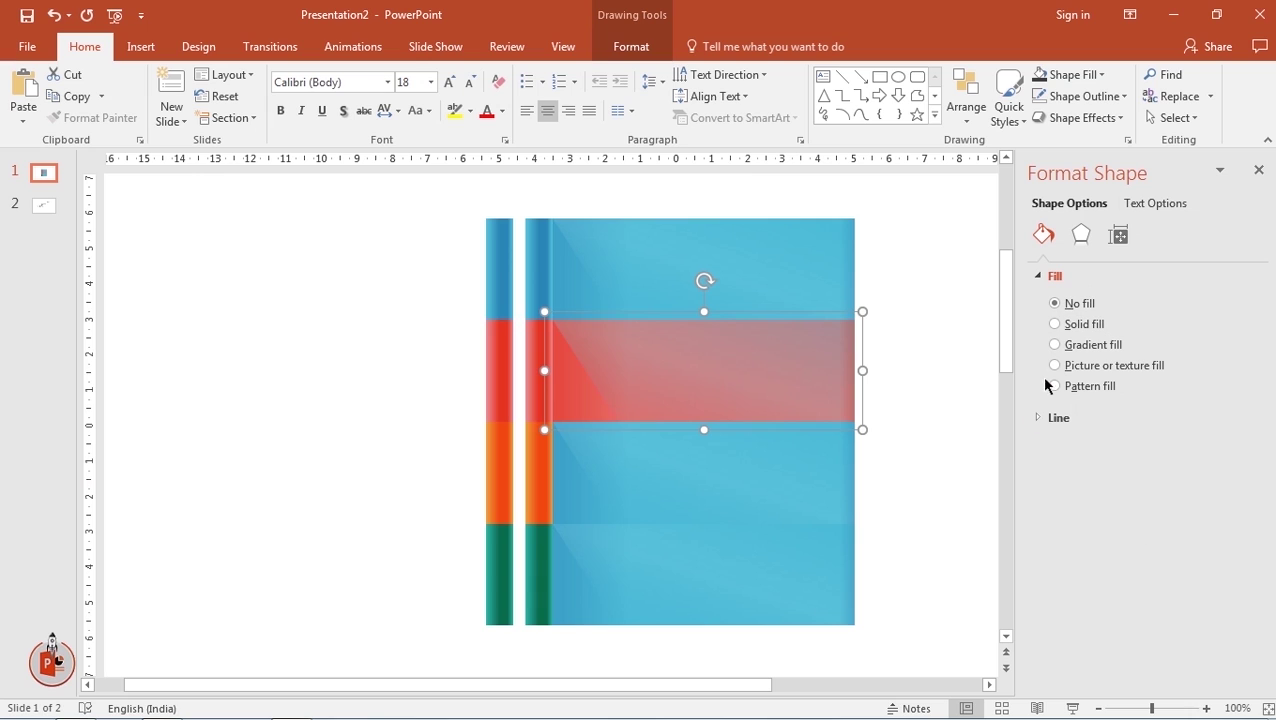
click(778, 362)
right_click(778, 362)
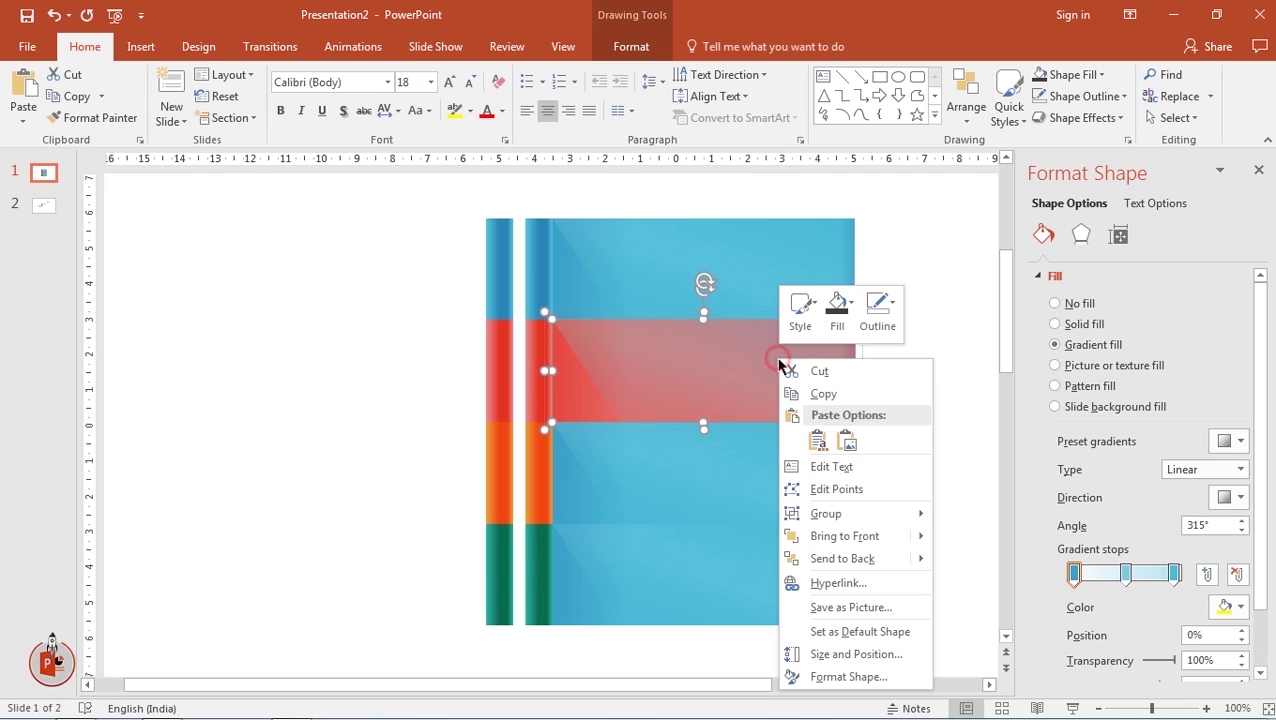
click(847, 677)
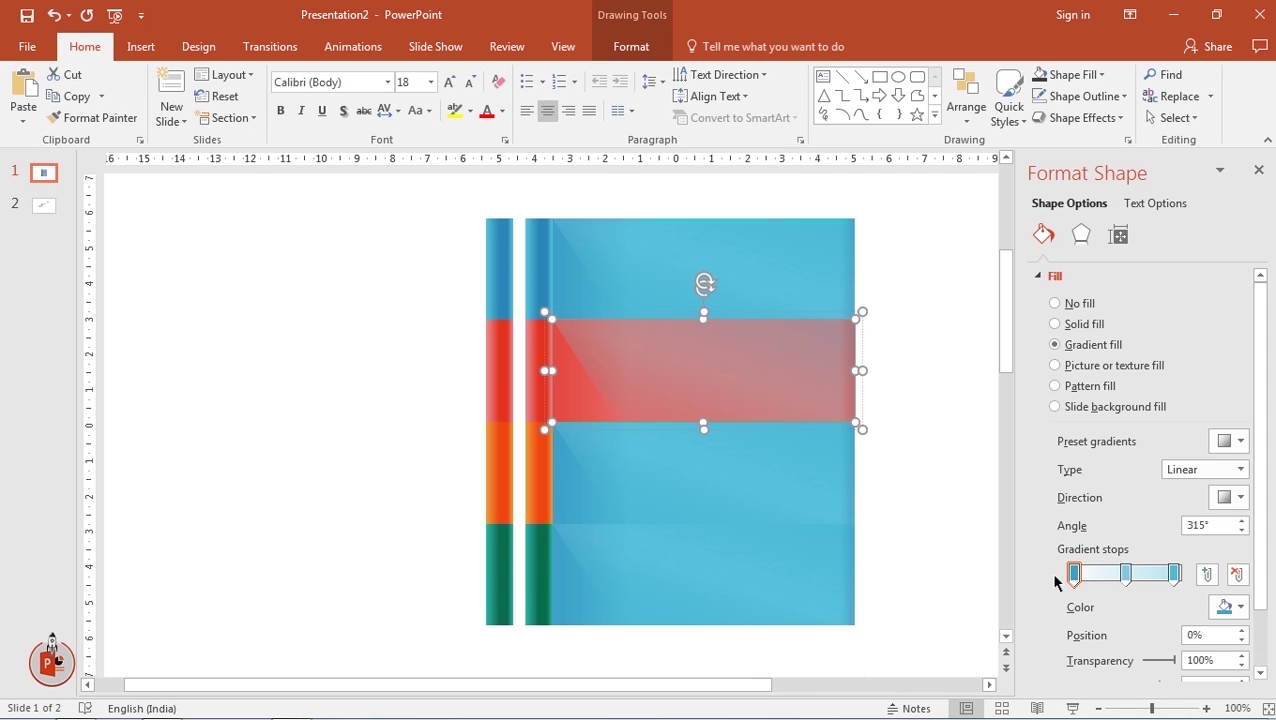
click(1240, 607)
click(1142, 548)
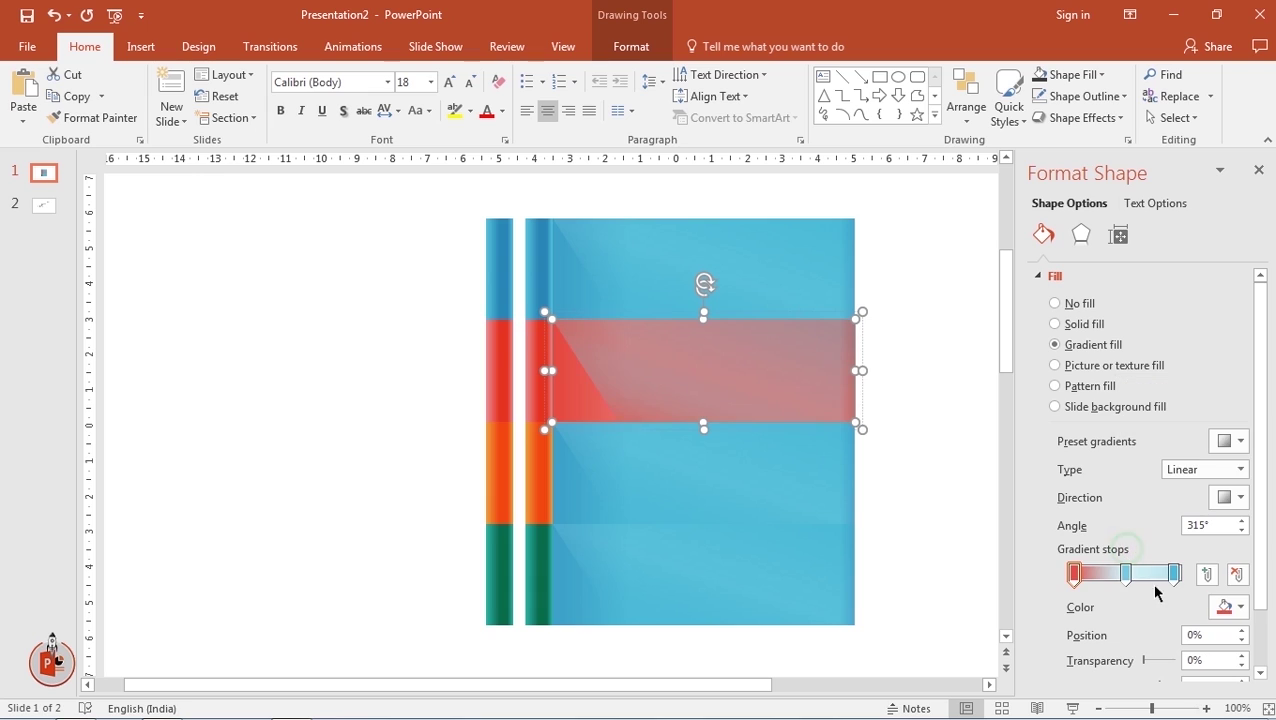
Turn the overlay's middle and right gradient stops red as well
click(1126, 573)
click(1238, 608)
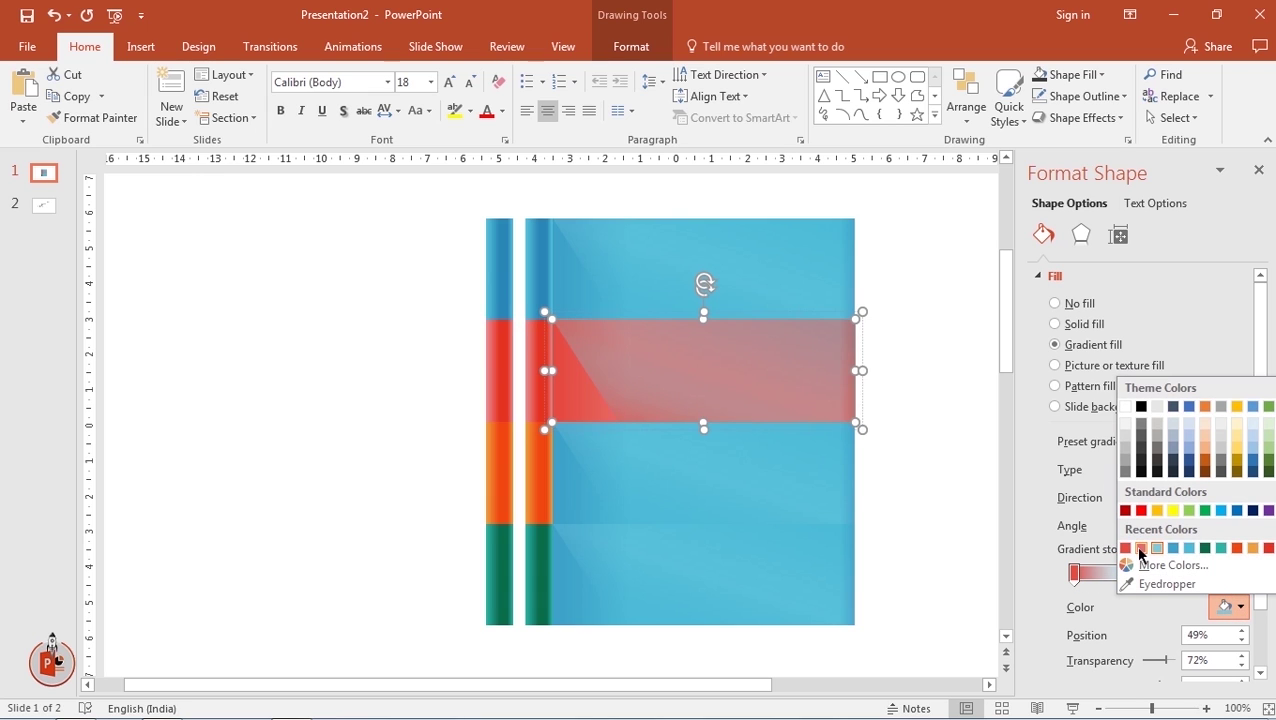
click(1135, 546)
click(1174, 573)
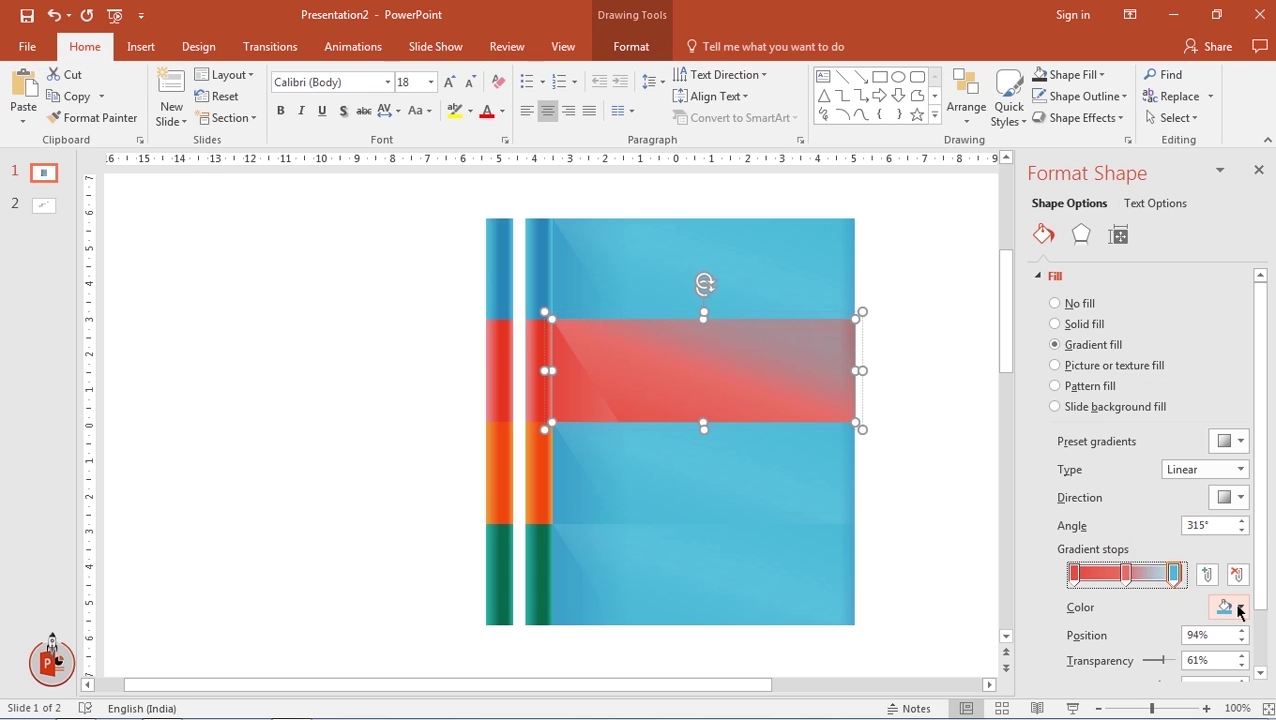
click(1240, 607)
click(1141, 548)
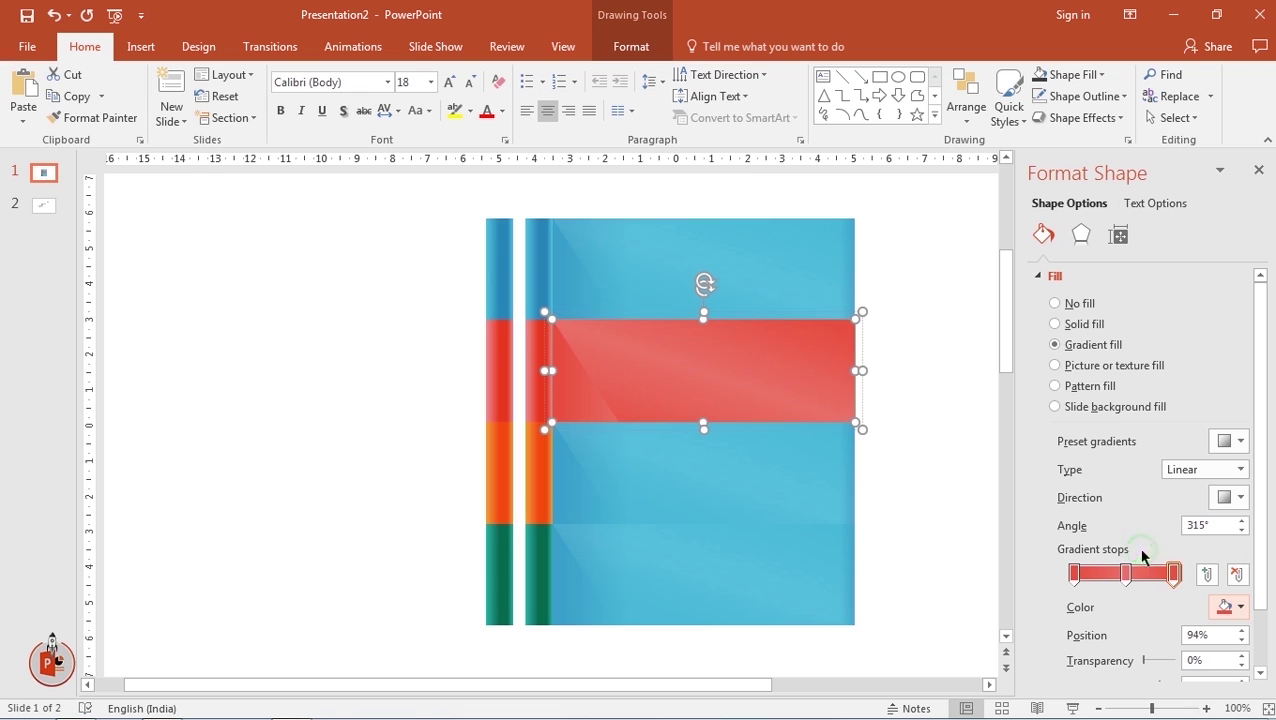
click(975, 512)
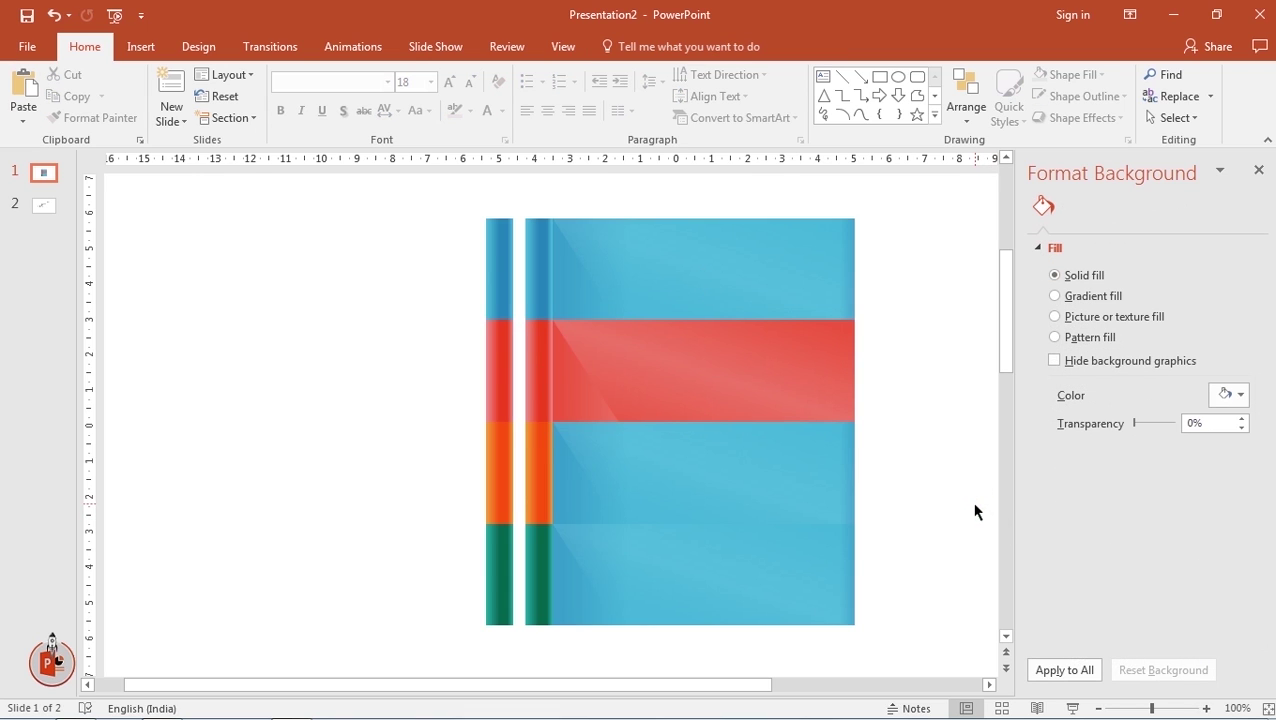
Sample orange from the band's edge for the third banner's first gradient stop
click(574, 495)
click(575, 492)
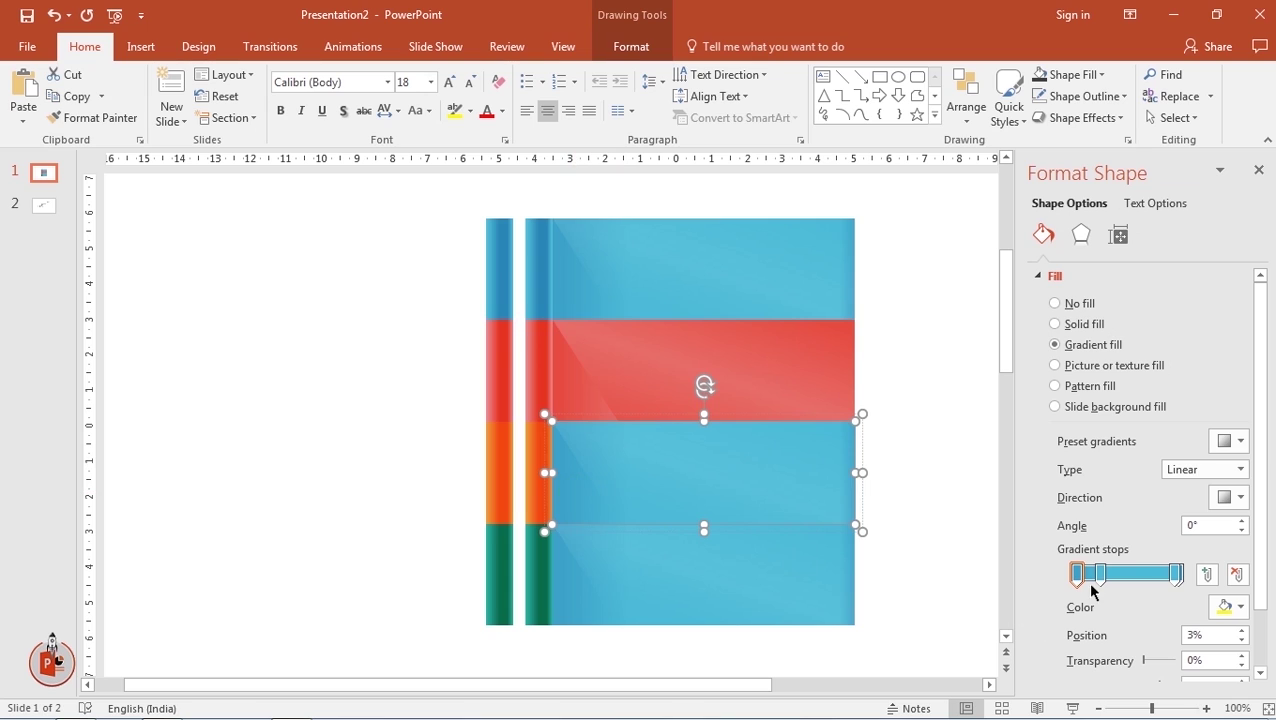
click(1238, 607)
click(1150, 584)
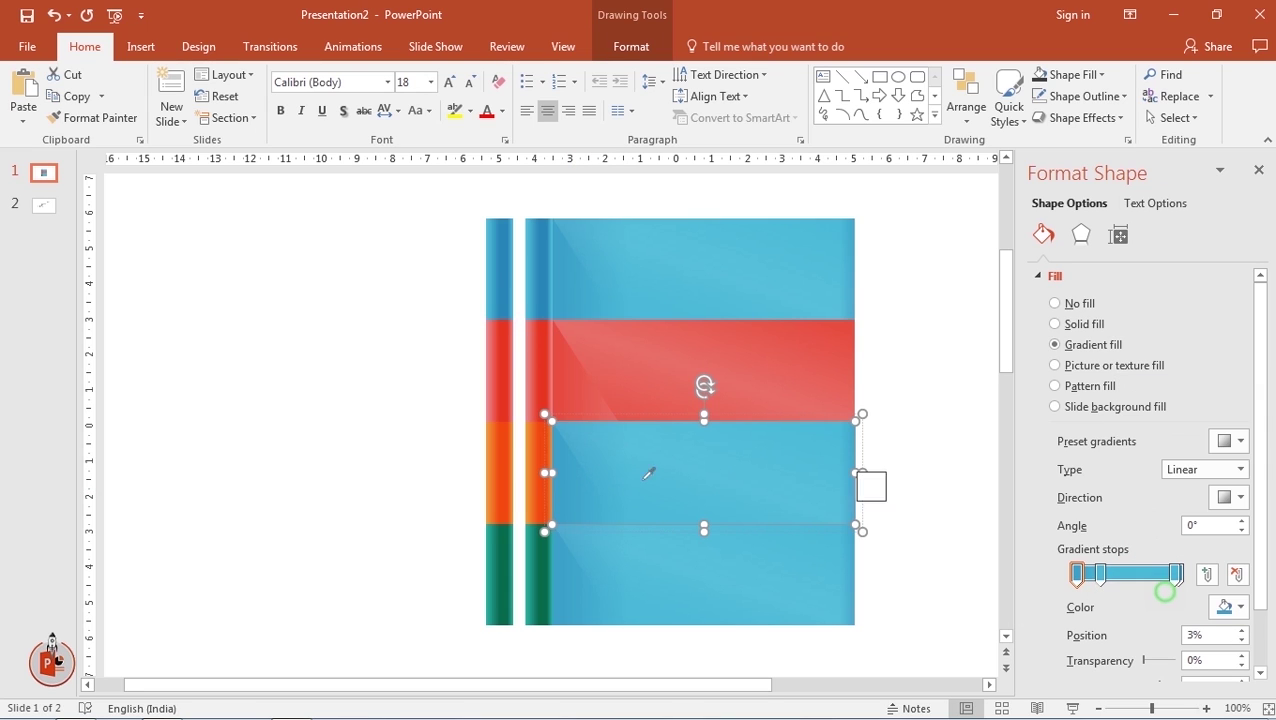
click(493, 445)
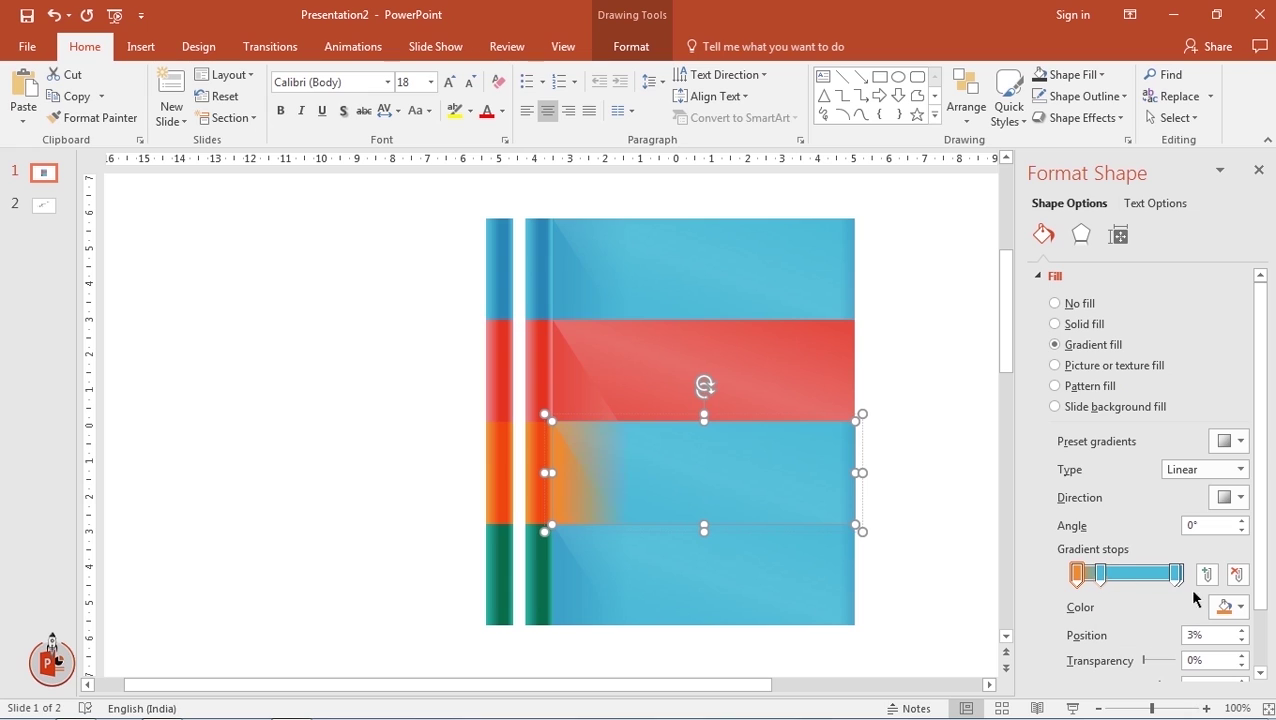
click(1237, 606)
click(1150, 584)
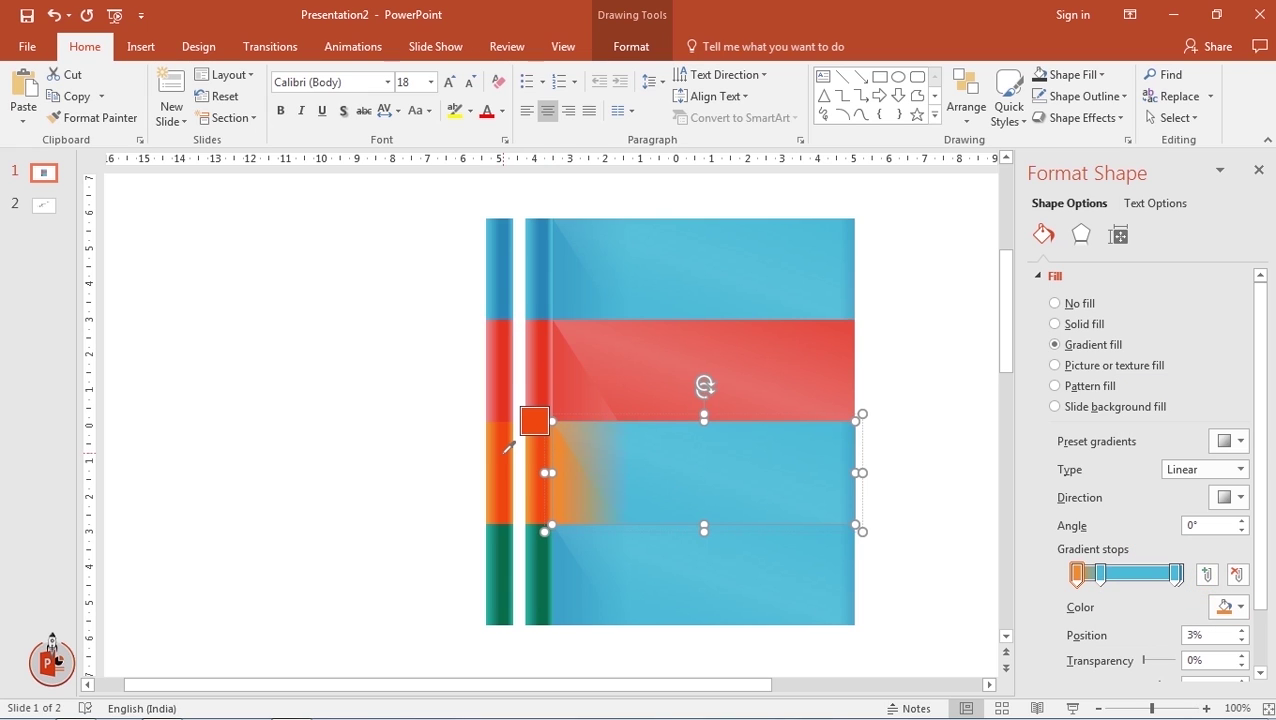
Make the banner's 25% and 95% stops orange, moving the last stop to 99%
click(1100, 573)
click(1227, 607)
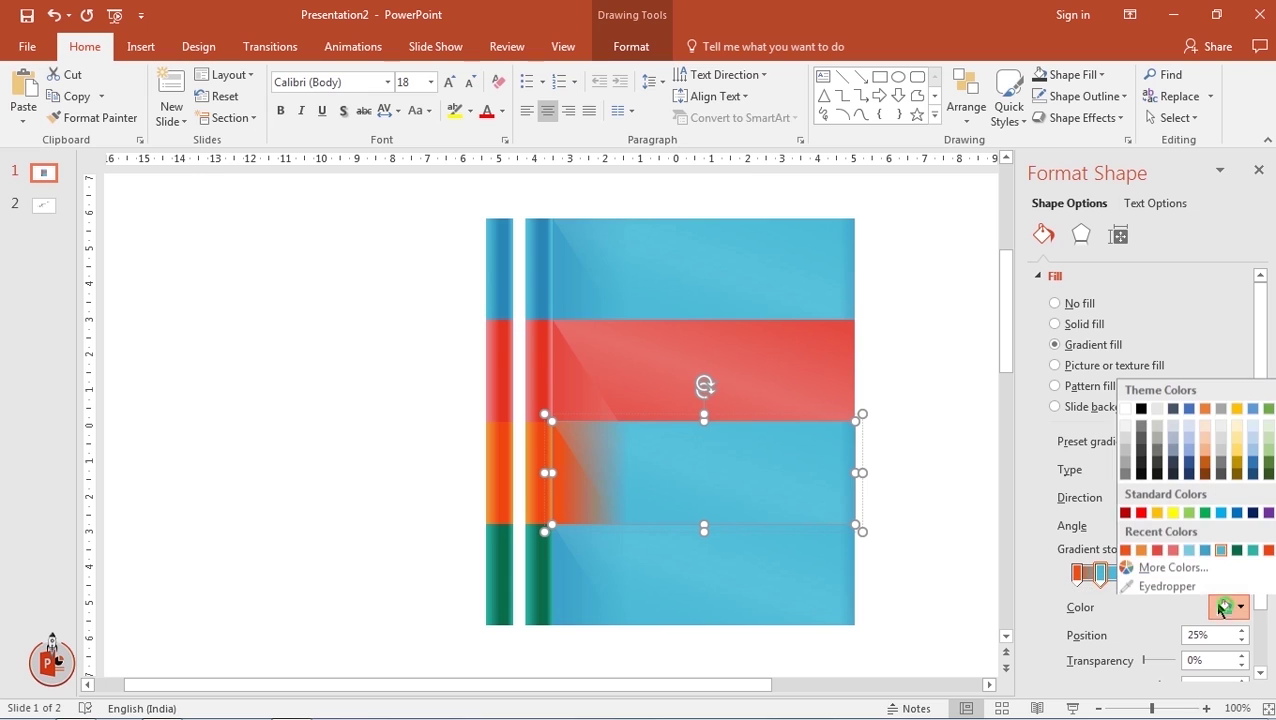
click(1127, 548)
click(1174, 573)
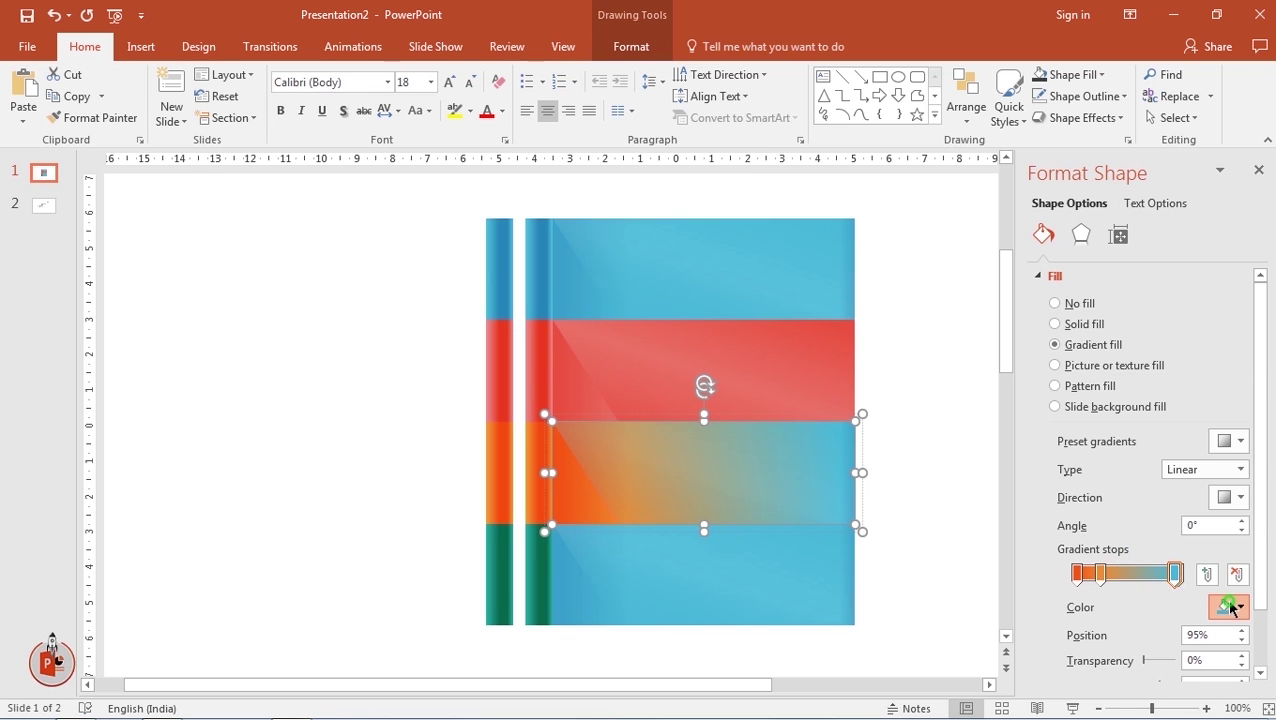
click(1227, 607)
click(1127, 548)
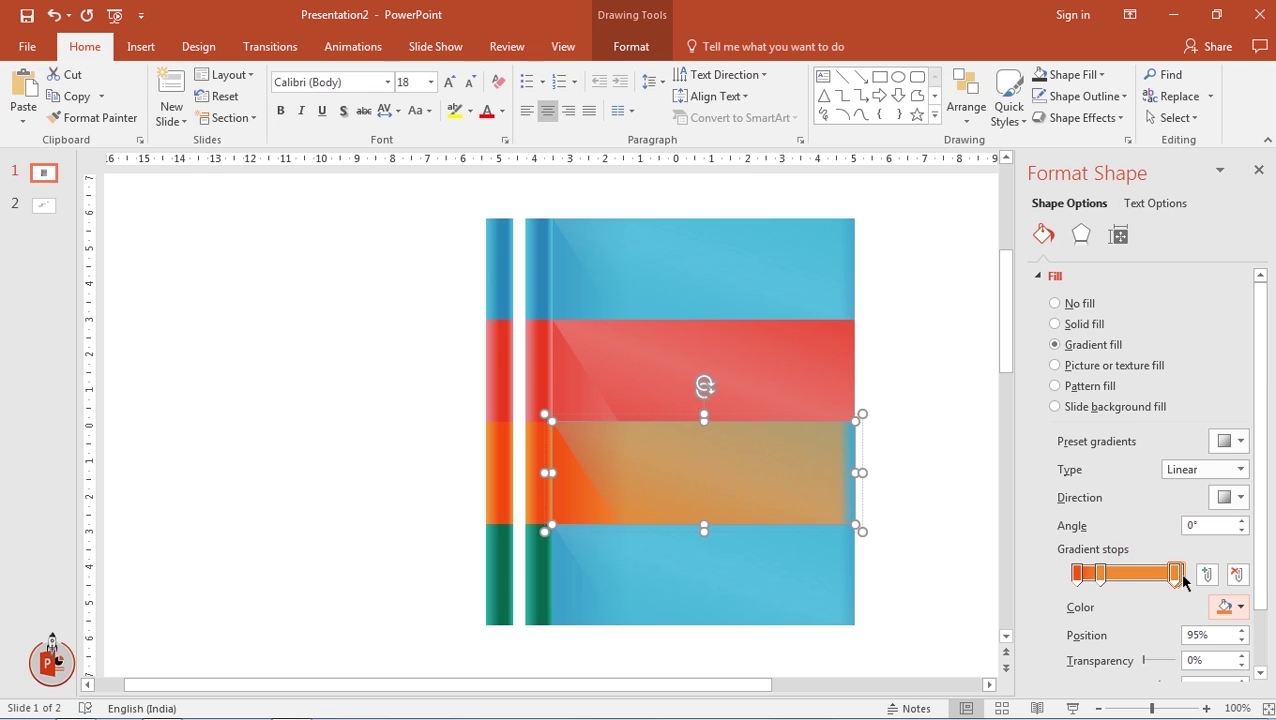
drag(1176, 573, 1181, 573)
click(1227, 607)
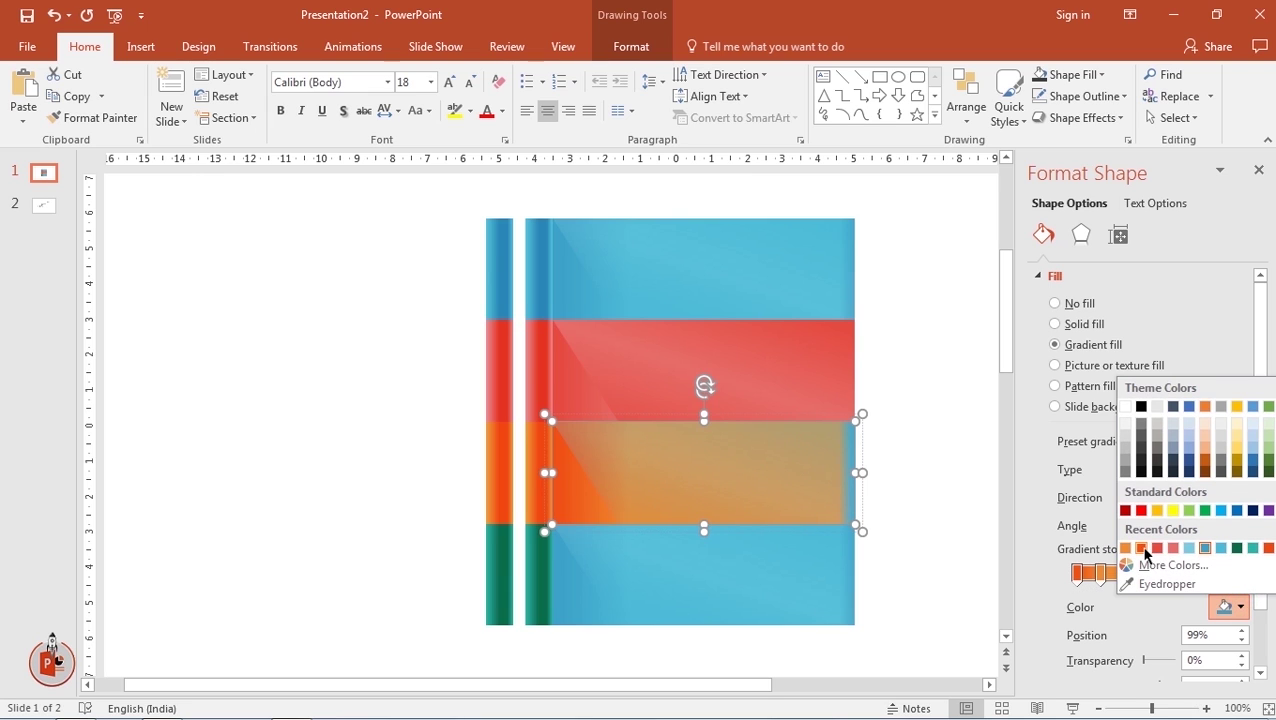
click(1141, 548)
click(962, 527)
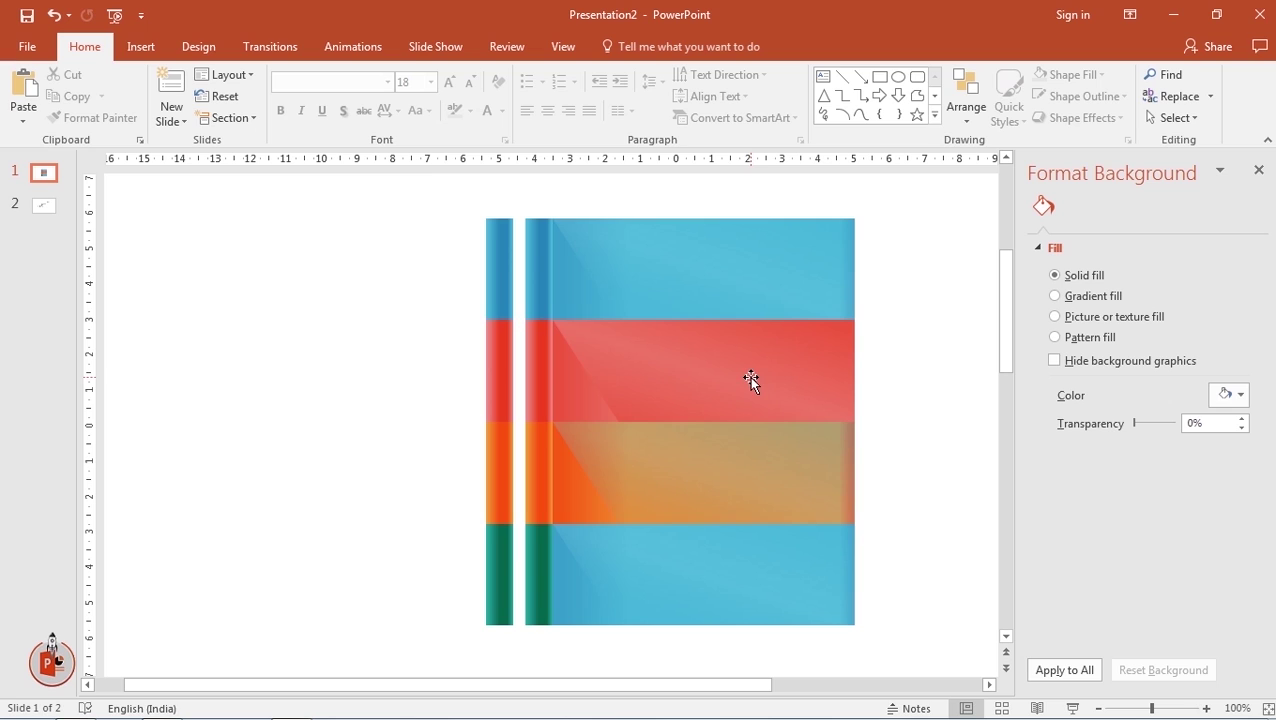
Make the left, 49% and right stops of the third band's glossy overlay orange
click(692, 452)
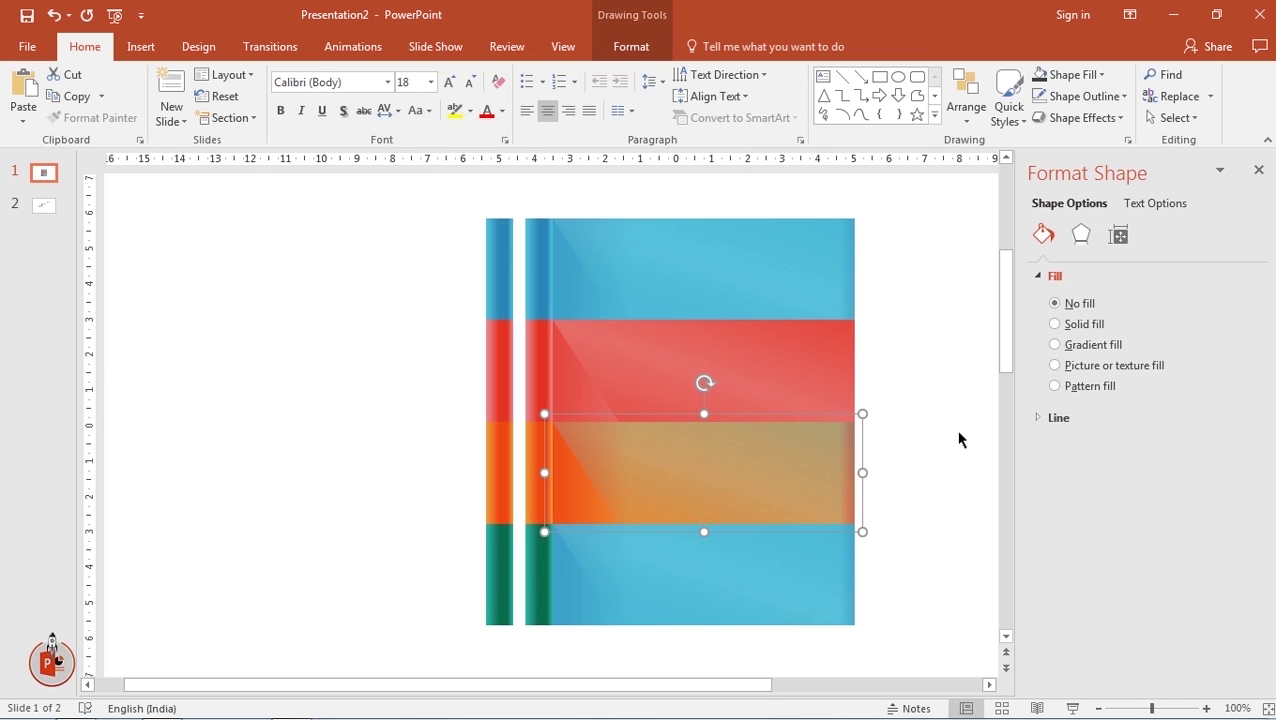
right_click(762, 448)
click(703, 450)
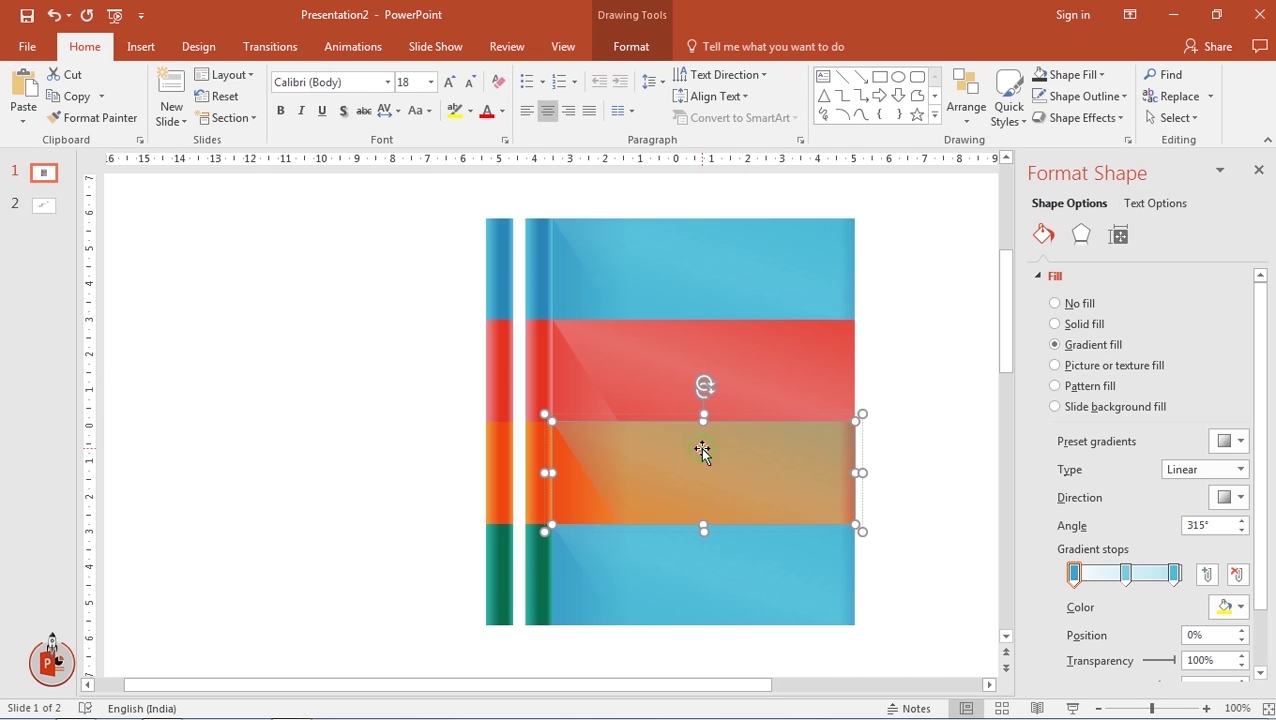
right_click(703, 451)
click(777, 436)
click(1228, 607)
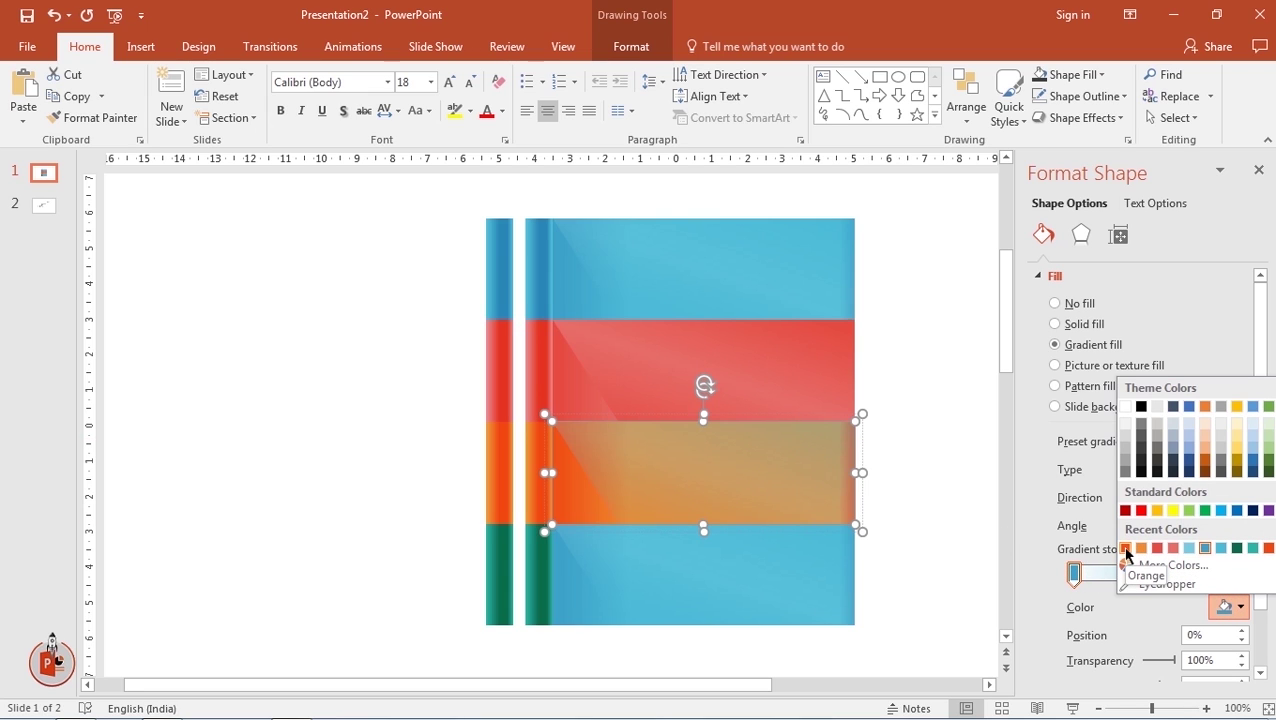
click(1125, 549)
click(1126, 572)
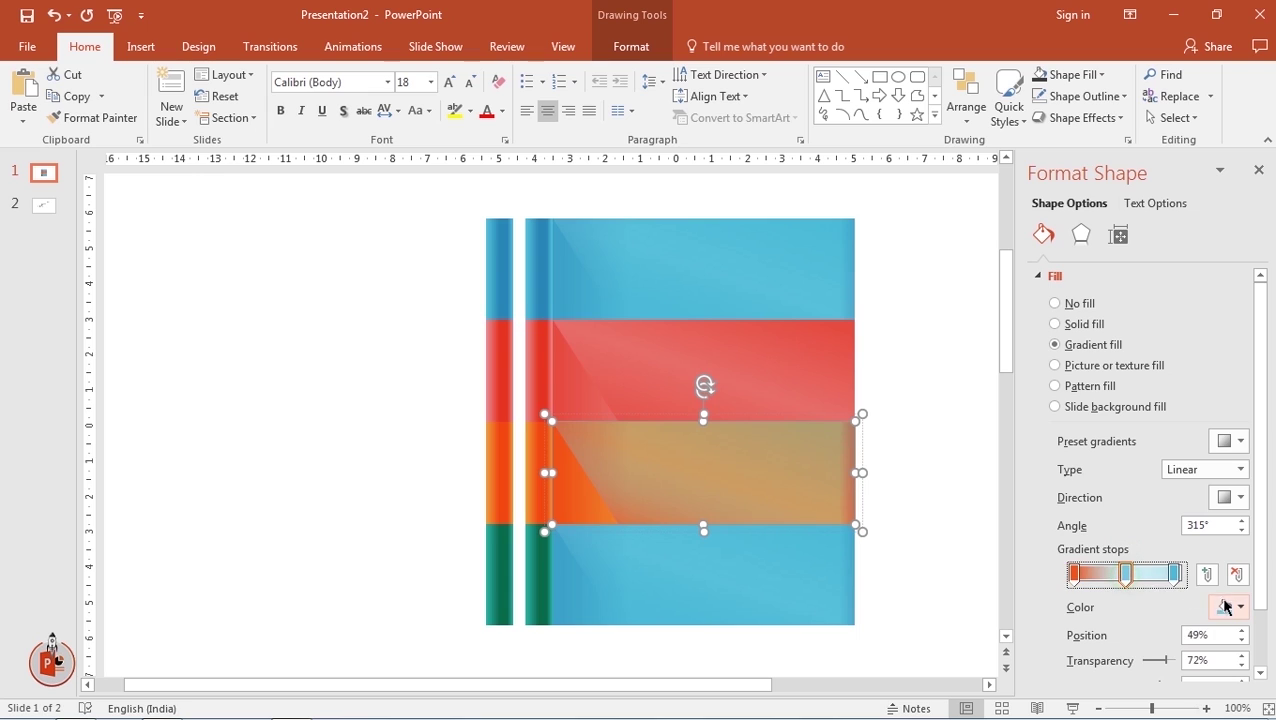
click(1228, 607)
click(1141, 548)
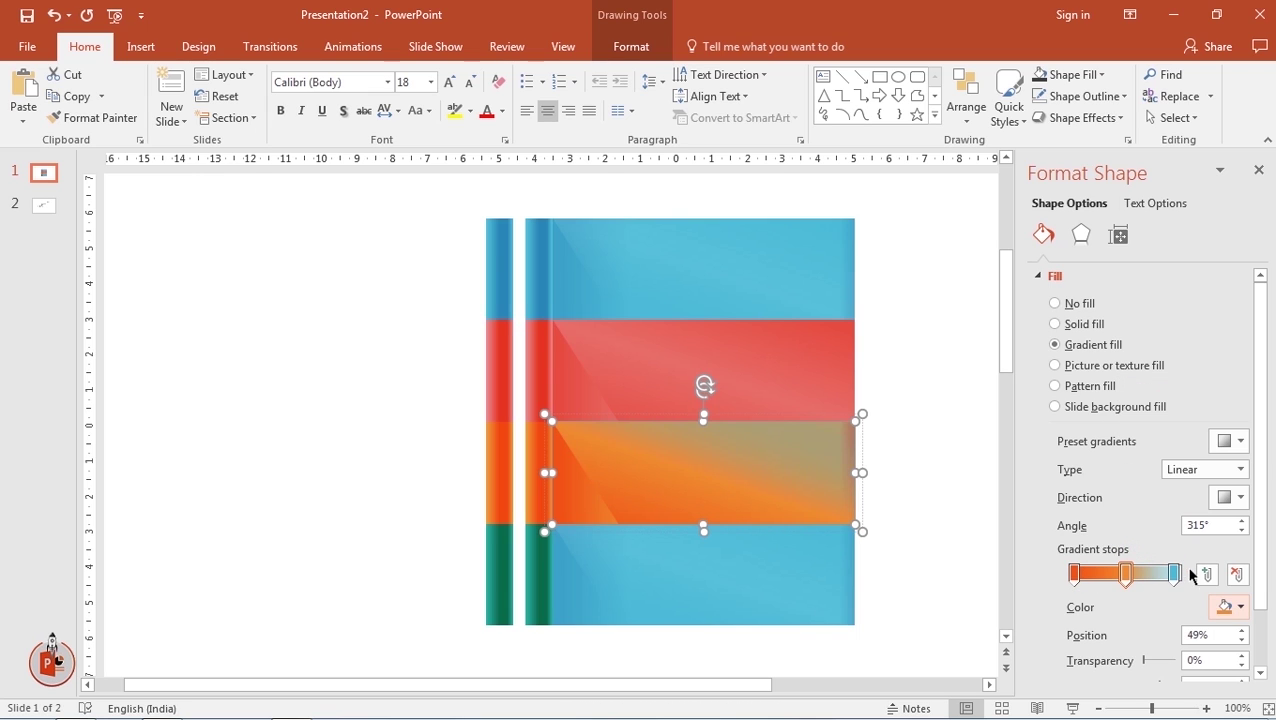
click(1174, 572)
click(1230, 607)
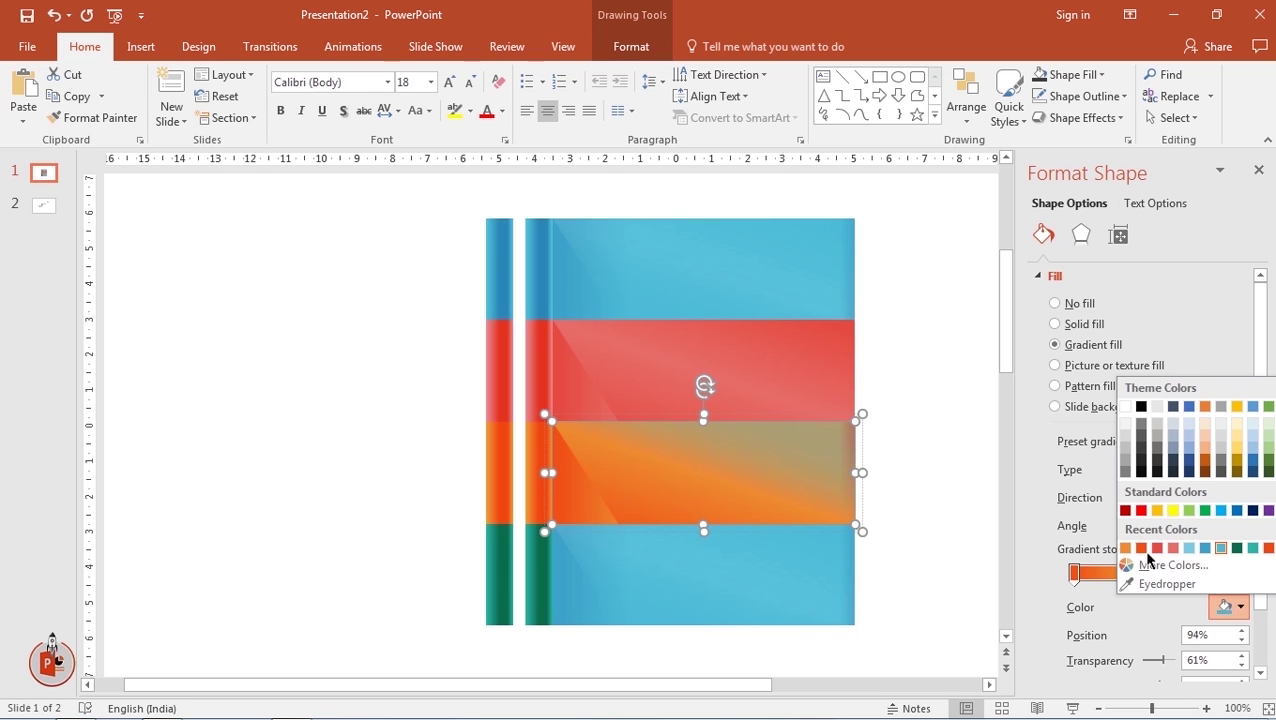
click(1143, 549)
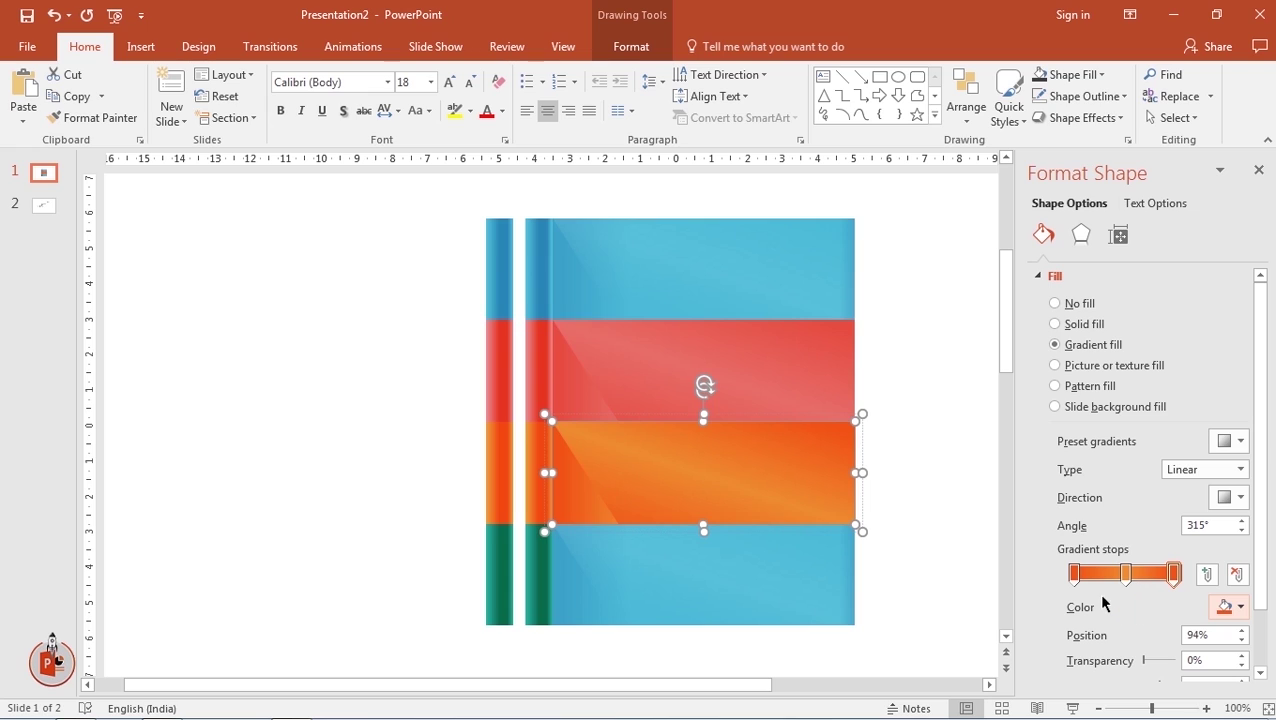
click(755, 373)
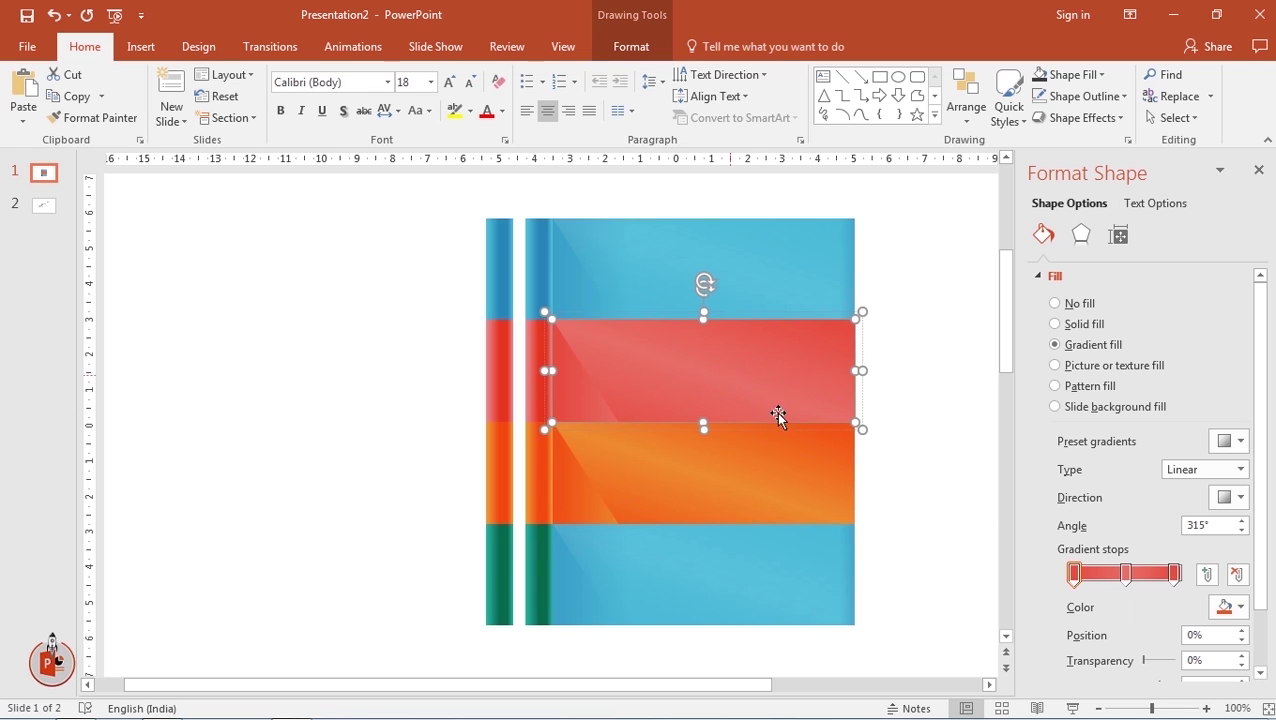
Make the red overlay's left stop fully transparent and its middle stop 61% transparent
drag(1145, 661, 1177, 661)
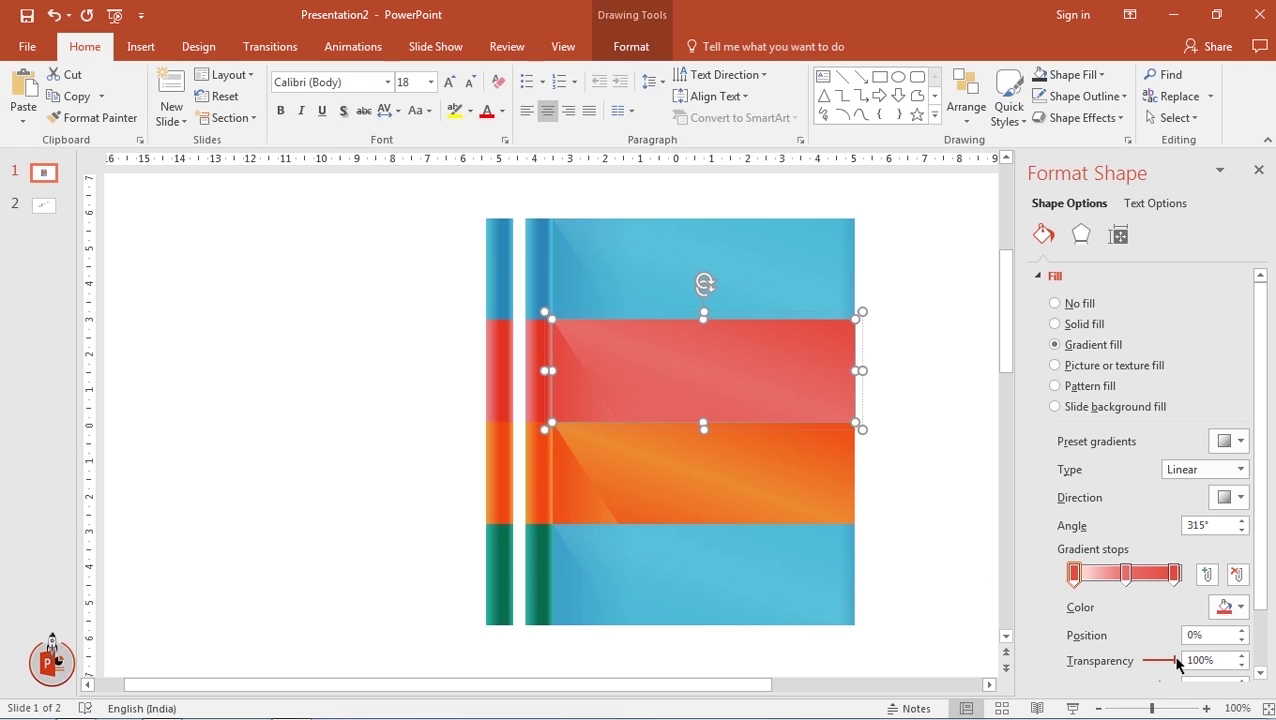
click(1126, 573)
drag(1143, 658, 1172, 664)
click(1173, 573)
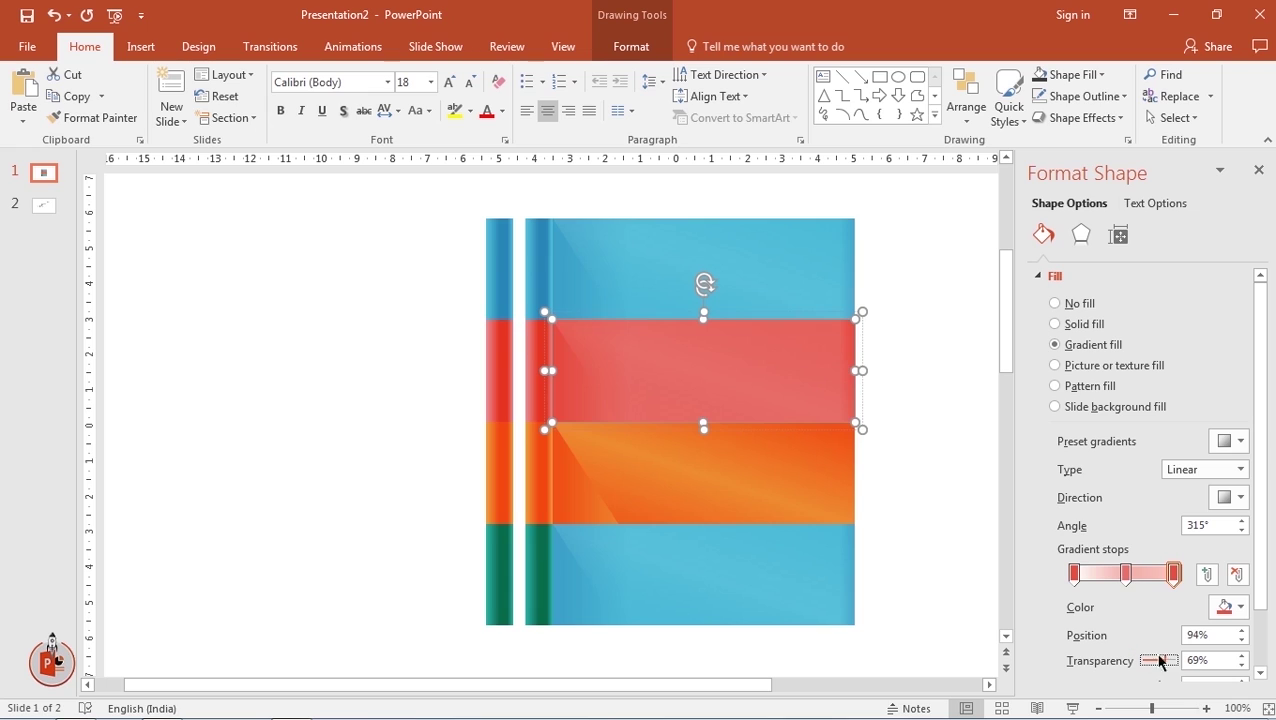
Fade the orange gloss overlay: left stop fully transparent, middle and right stops partly transparent
click(729, 484)
shift+click(717, 478)
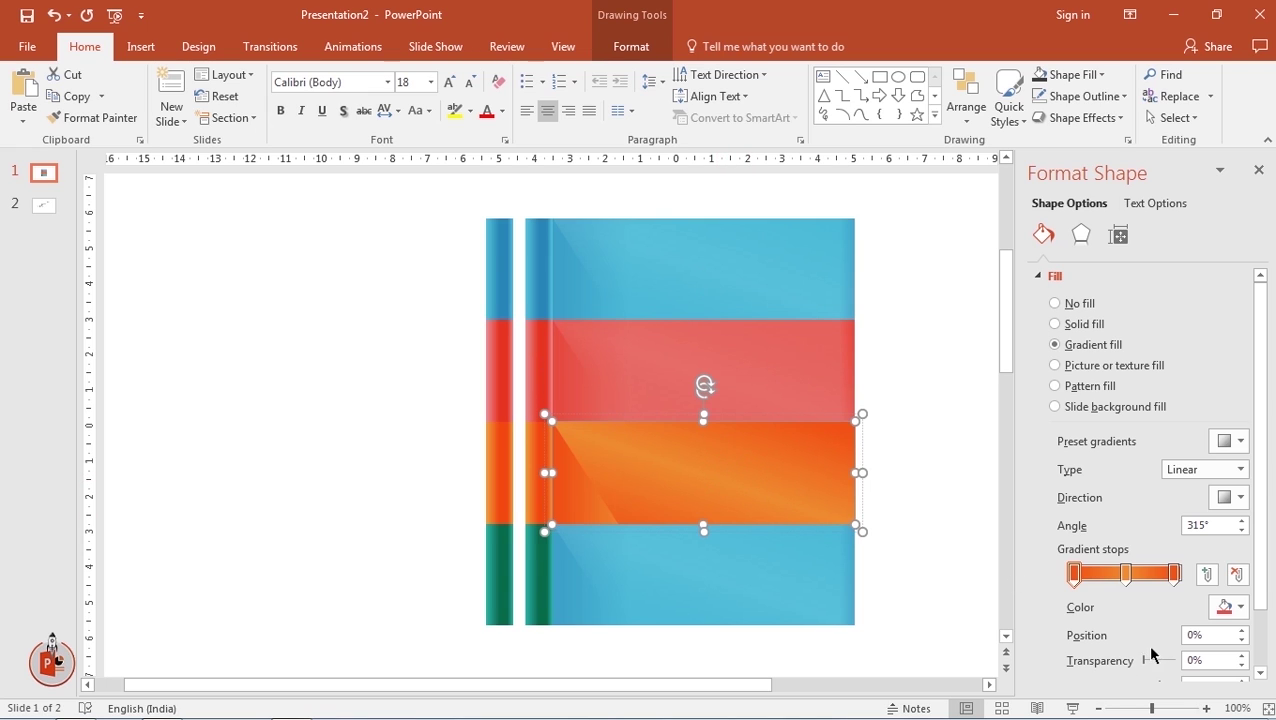
drag(1147, 661, 1182, 664)
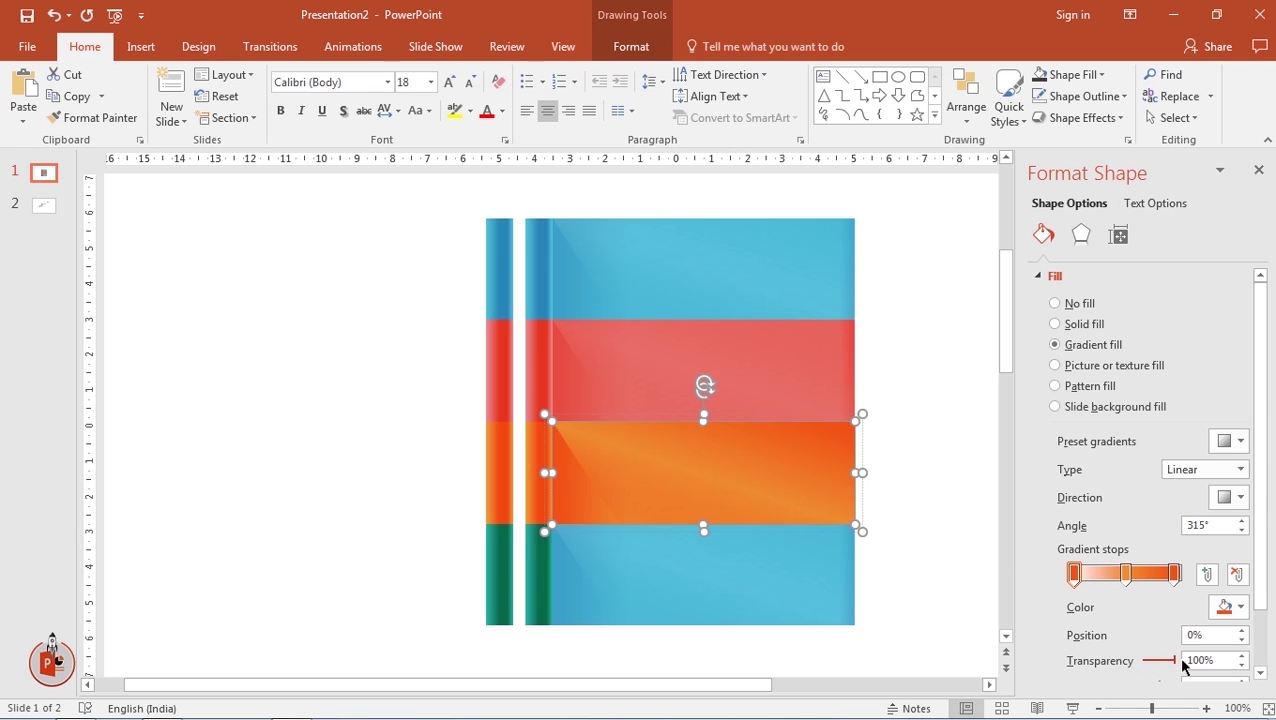
click(1126, 573)
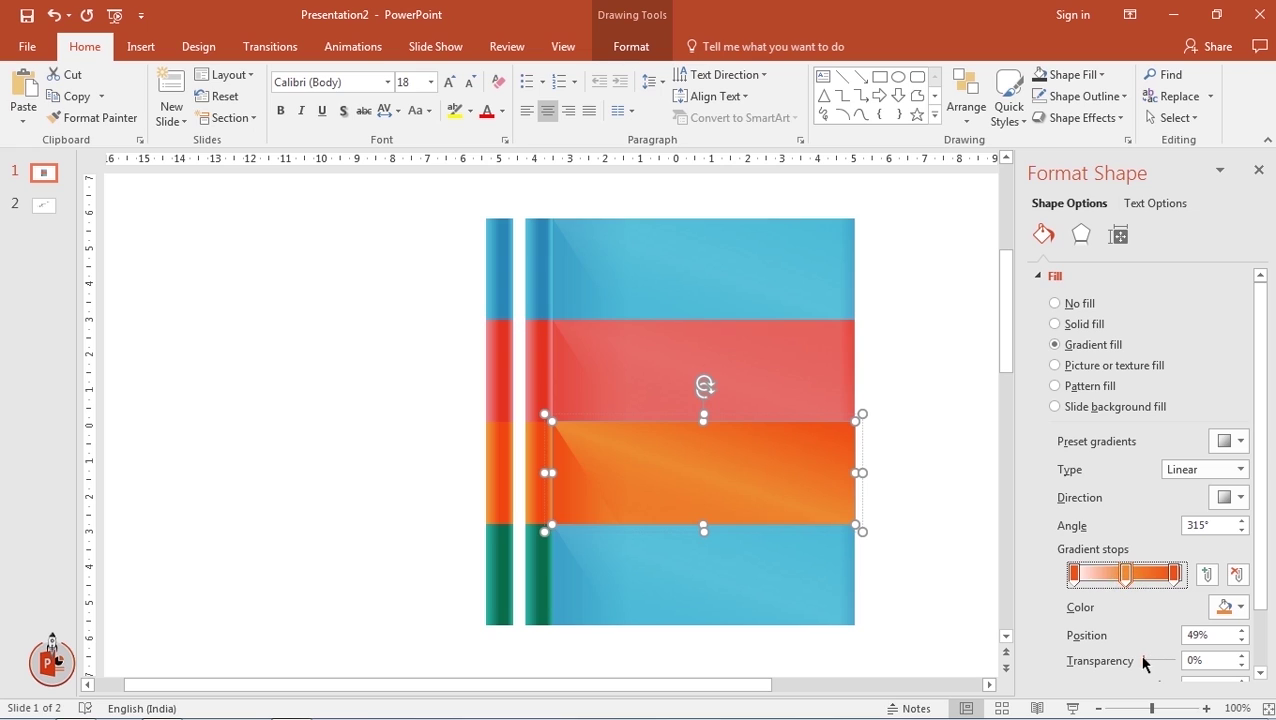
drag(1143, 662, 1162, 665)
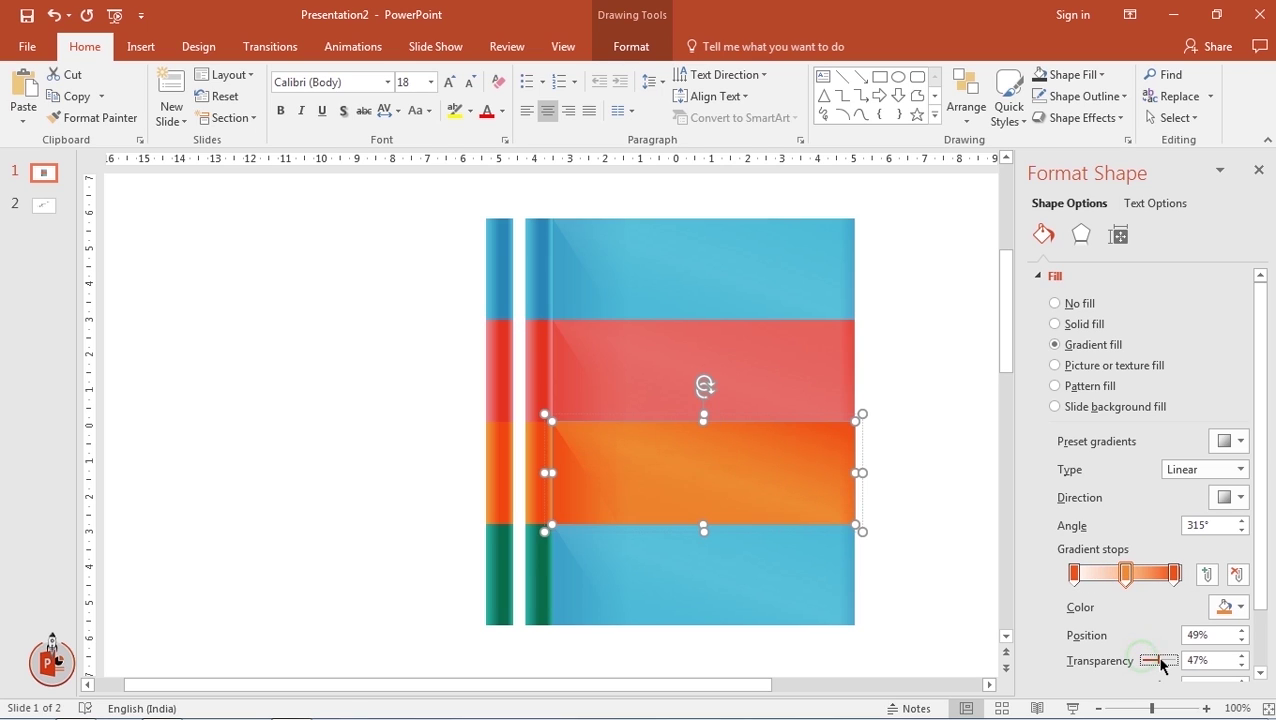
click(1174, 573)
drag(1147, 667, 1176, 661)
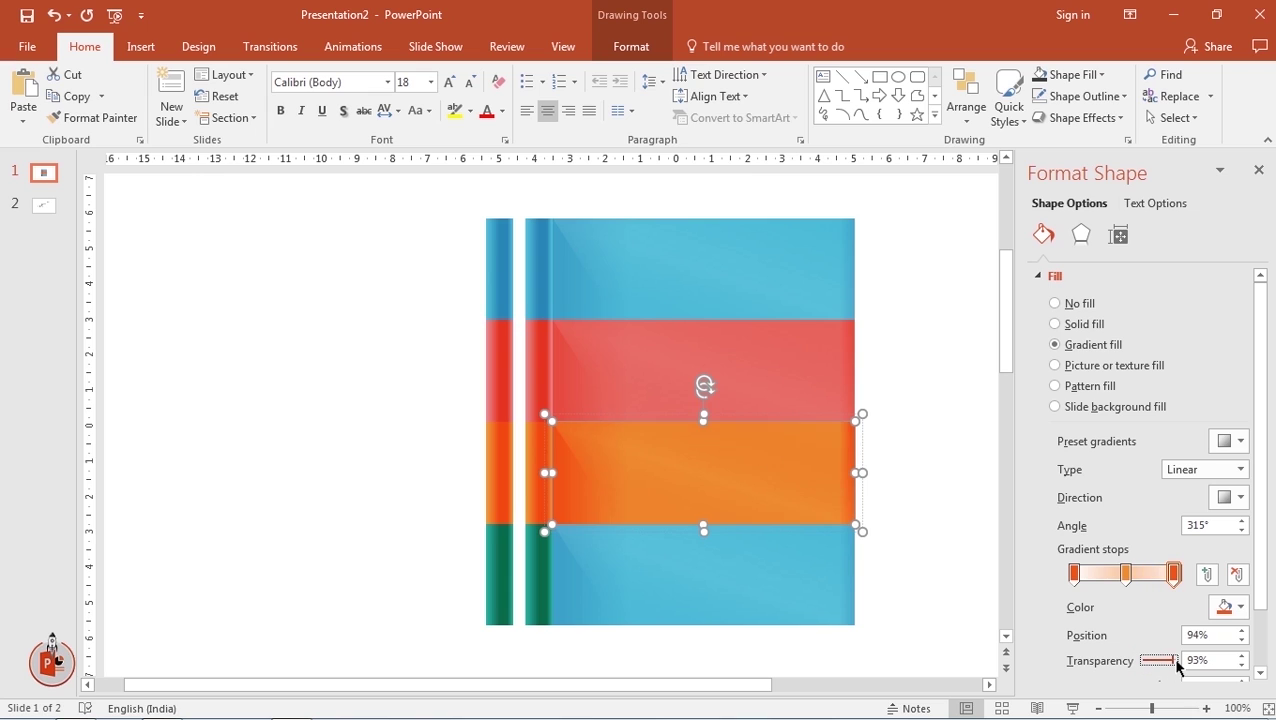
Recheck the right gradient stop of the red band's gloss overlay
click(946, 530)
click(786, 348)
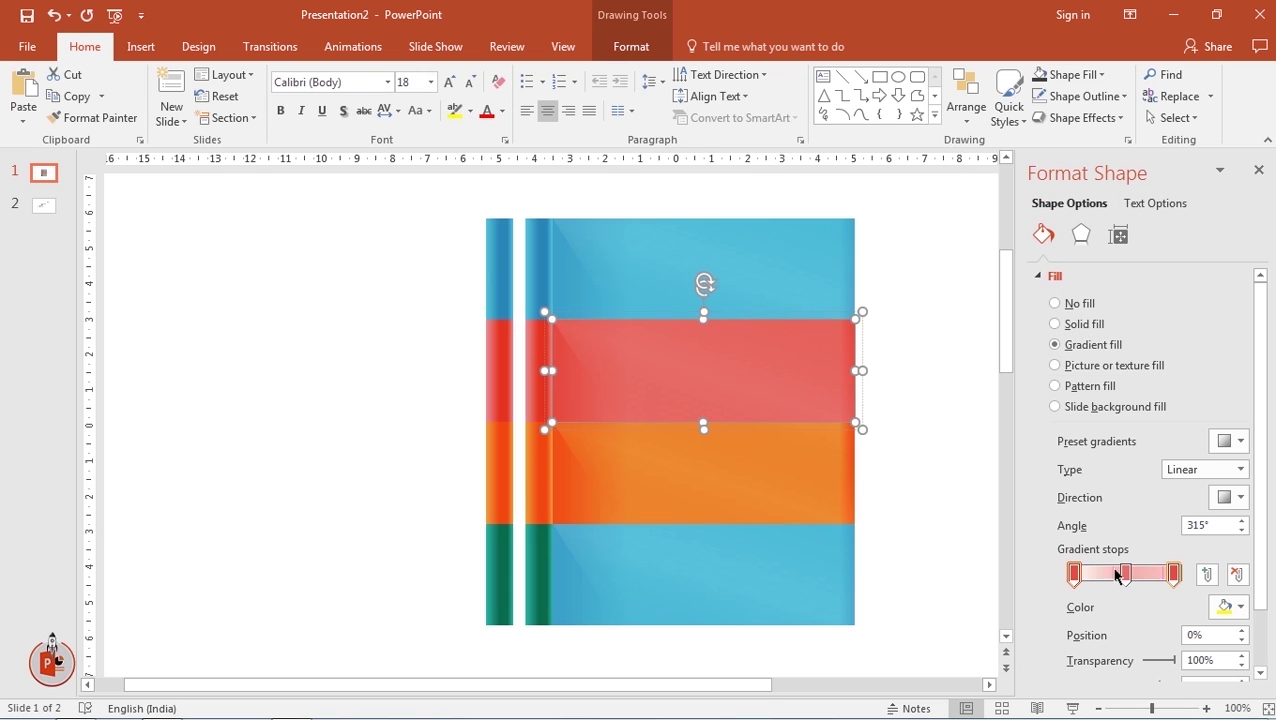
click(1173, 572)
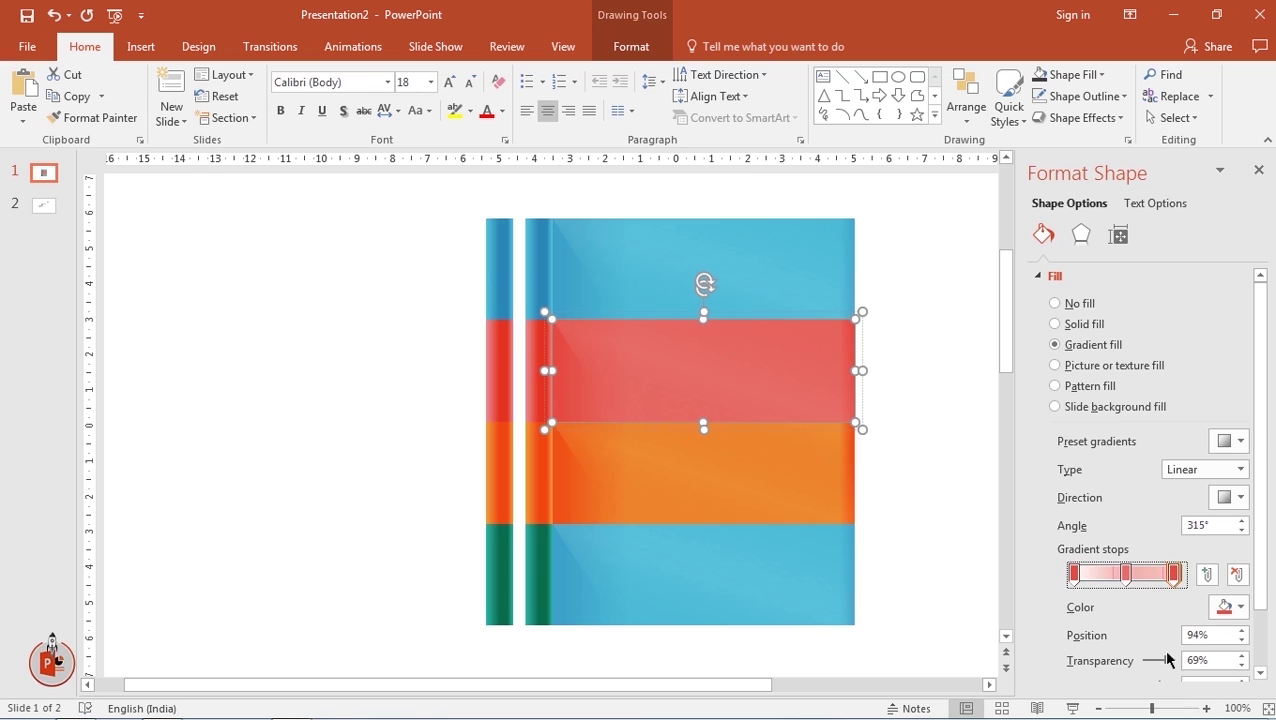
click(903, 580)
click(607, 561)
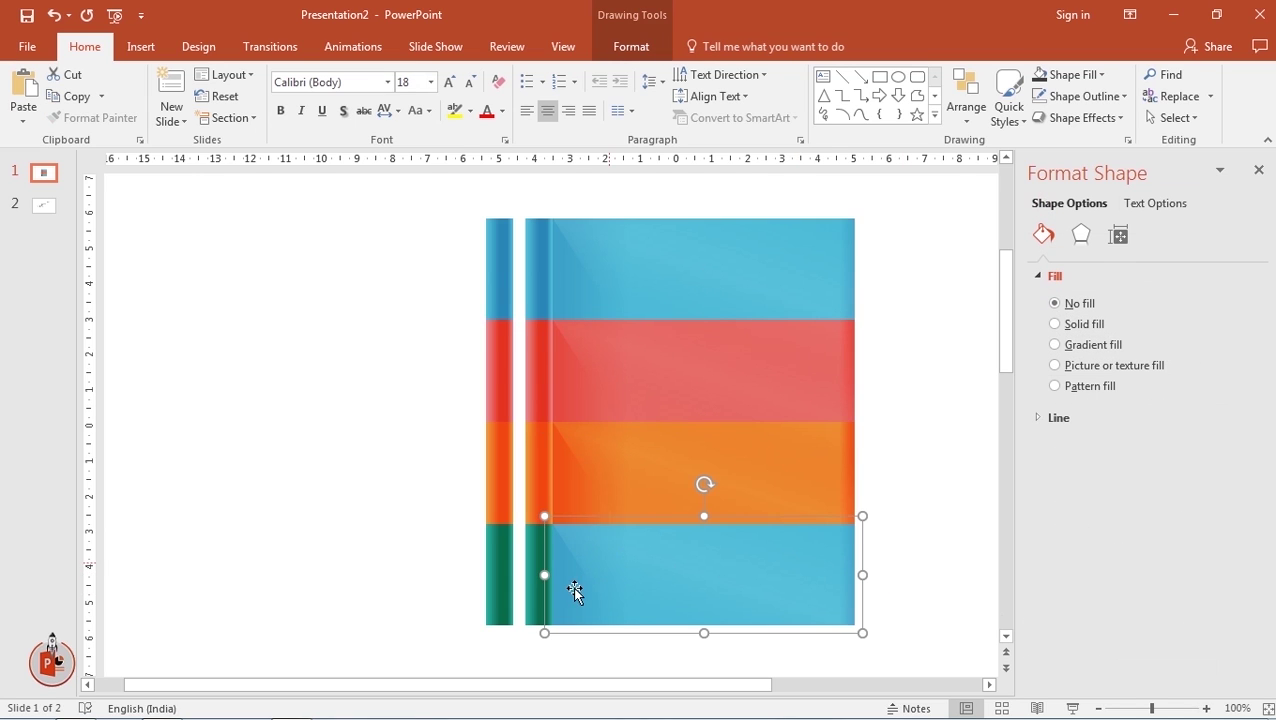
Sample teal from the green strip for the bottom band's first and second gradient stops
click(1240, 607)
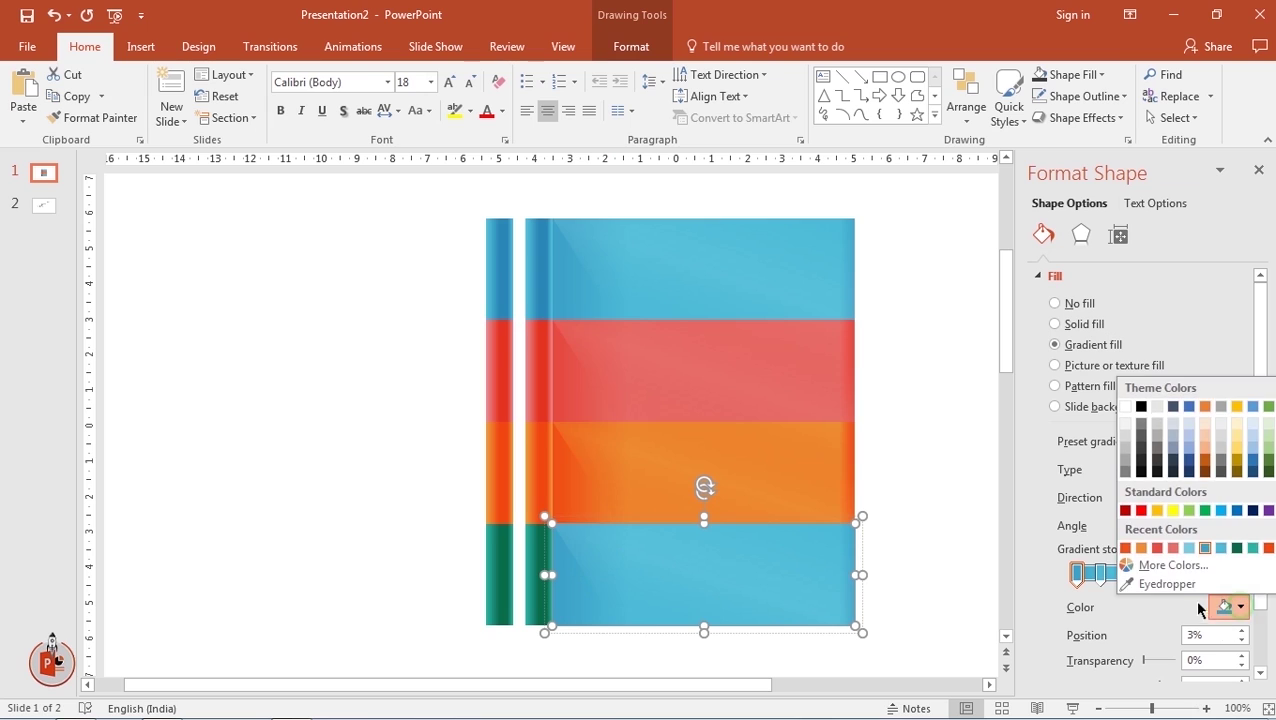
click(1150, 585)
click(498, 530)
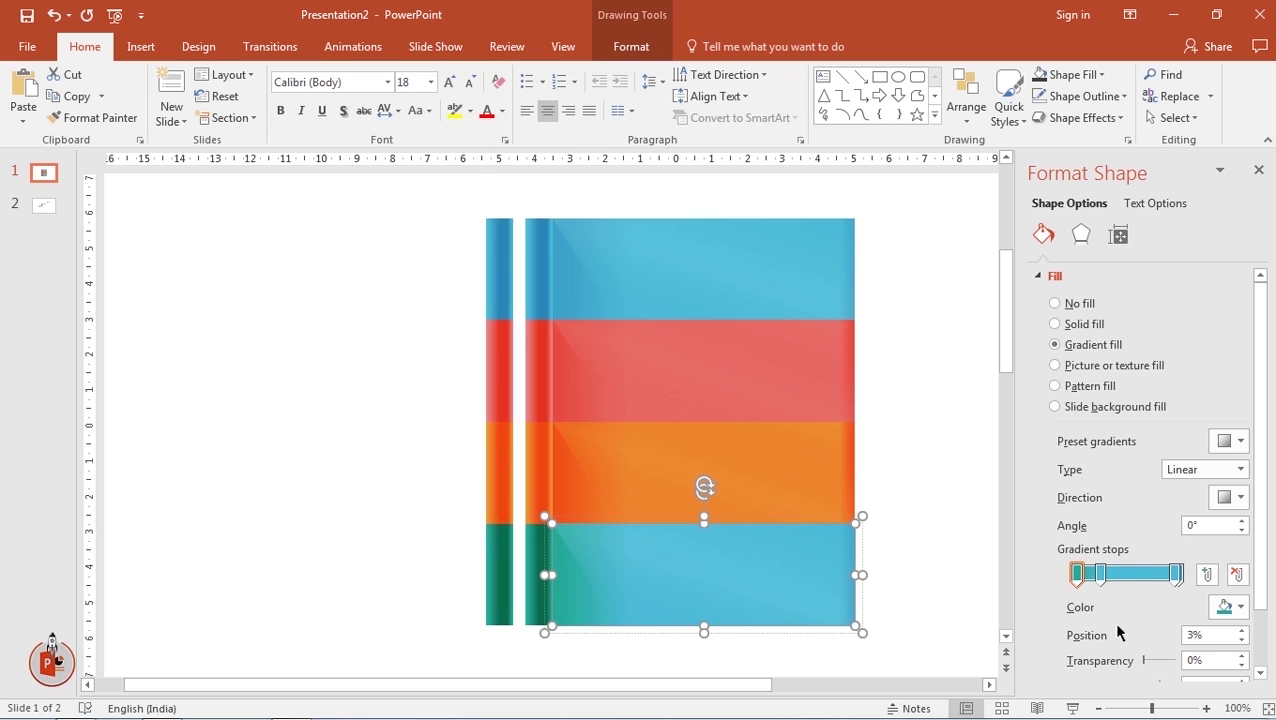
click(1098, 575)
click(1240, 607)
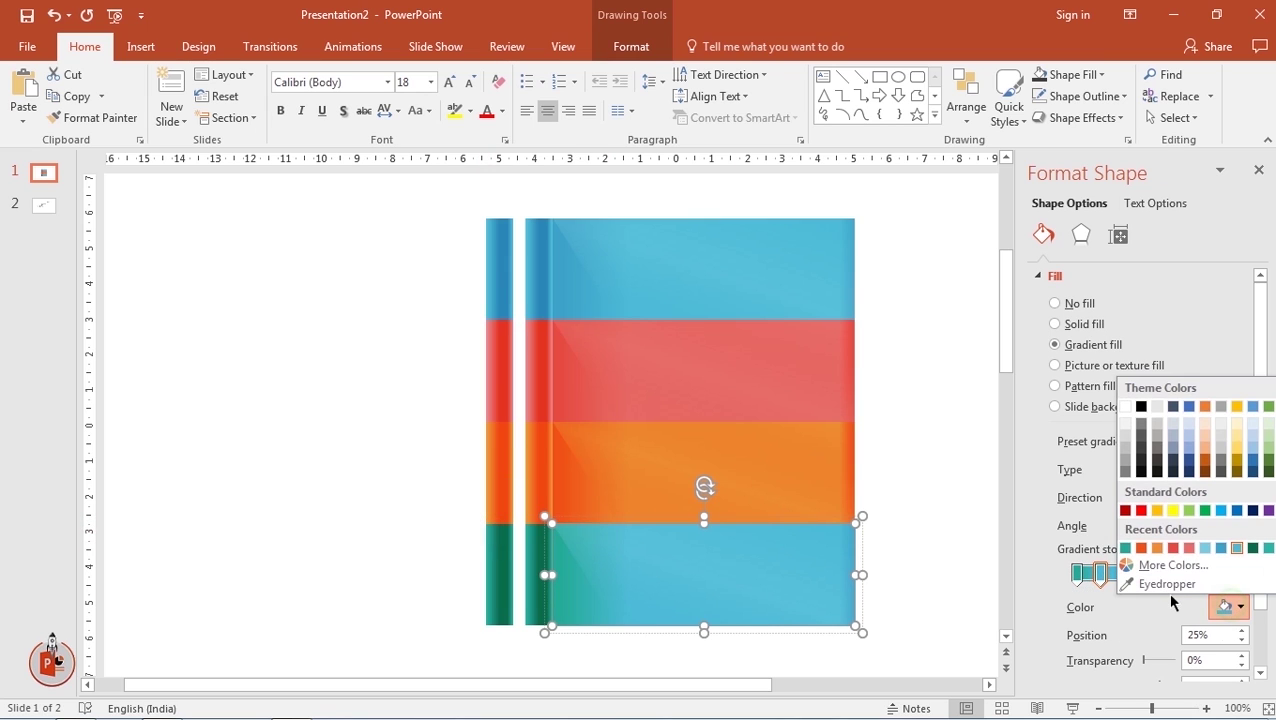
click(1150, 582)
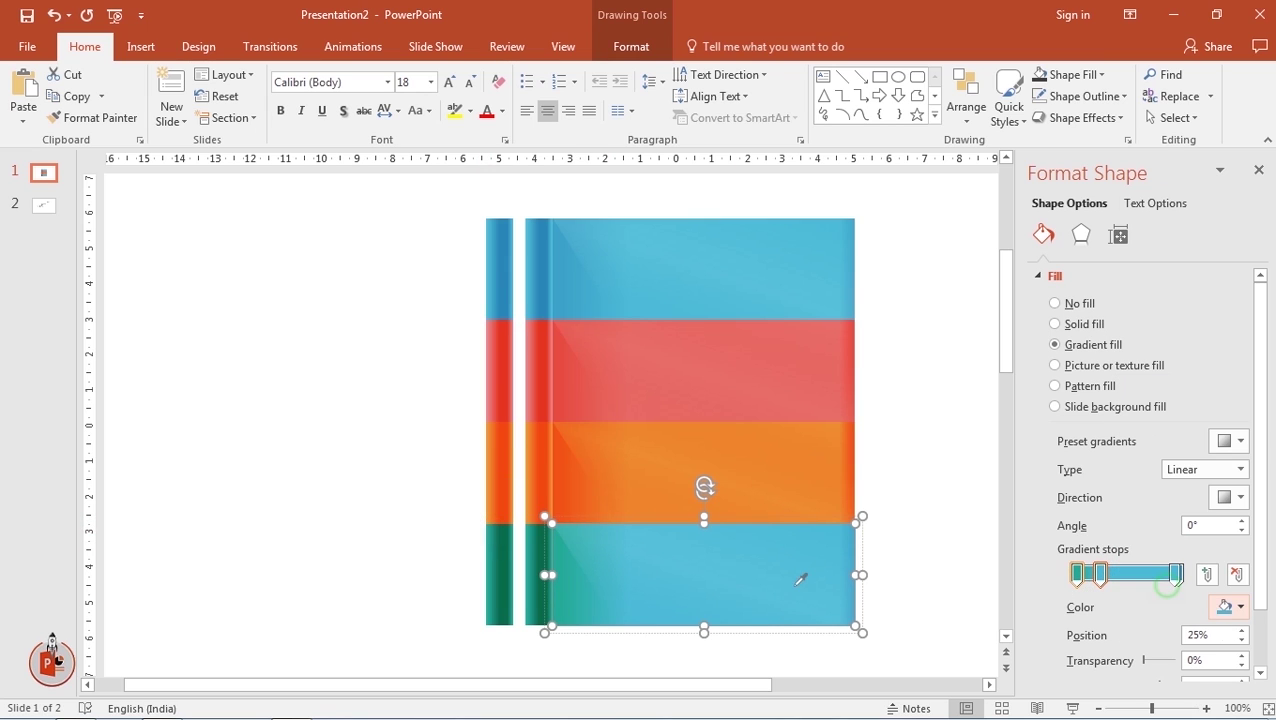
click(500, 556)
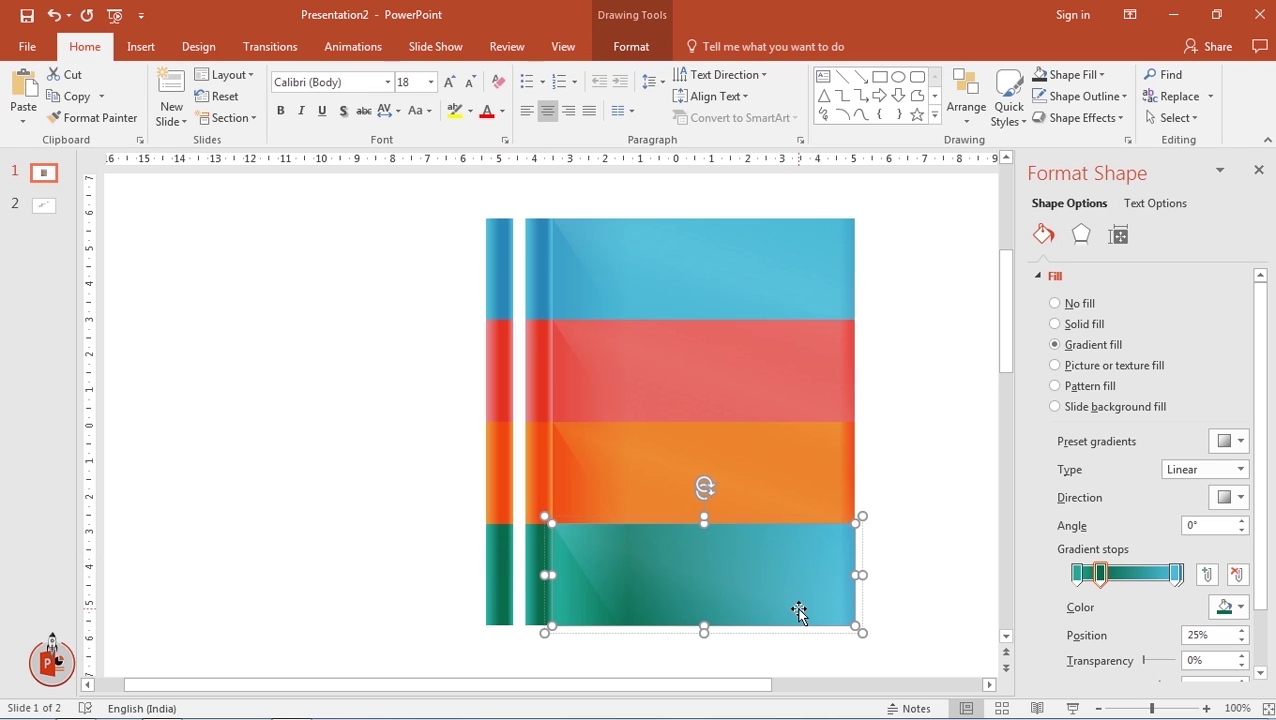
click(1077, 573)
click(1240, 607)
click(1145, 582)
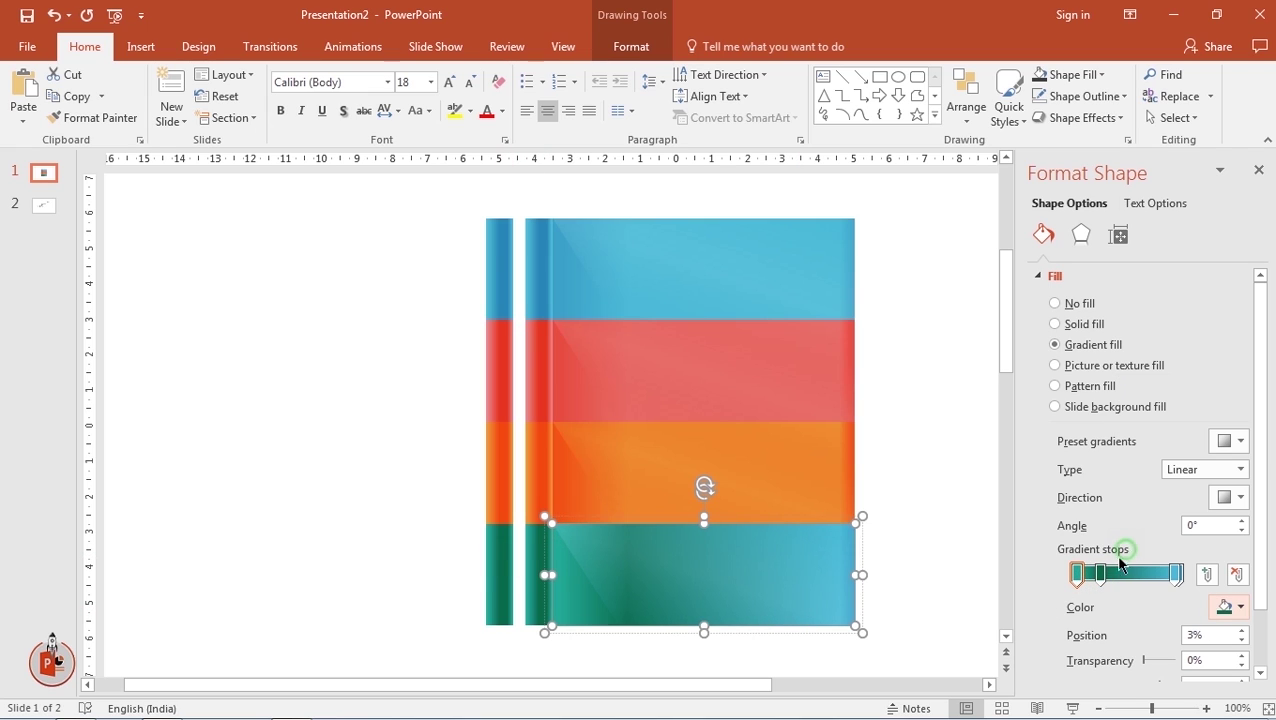
Apply the recent teal to the second and last stops, moving the last stop to 99%
click(1100, 572)
click(1240, 607)
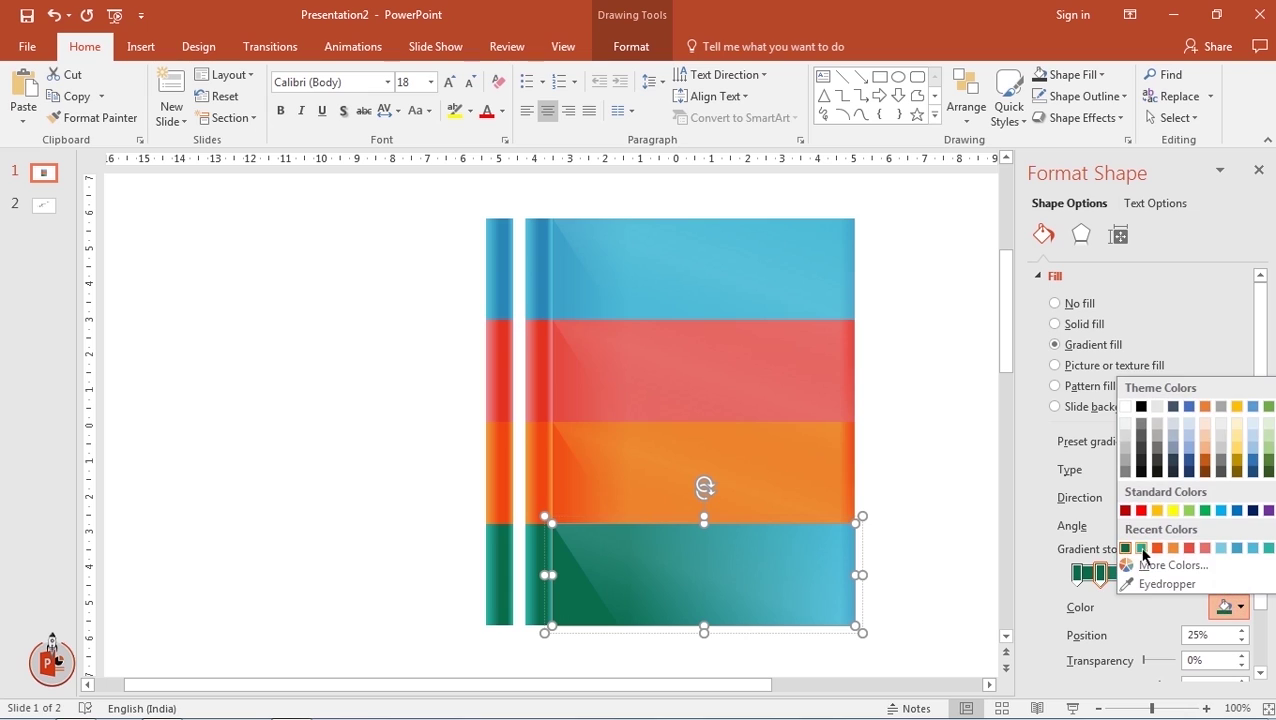
click(1142, 548)
click(1175, 574)
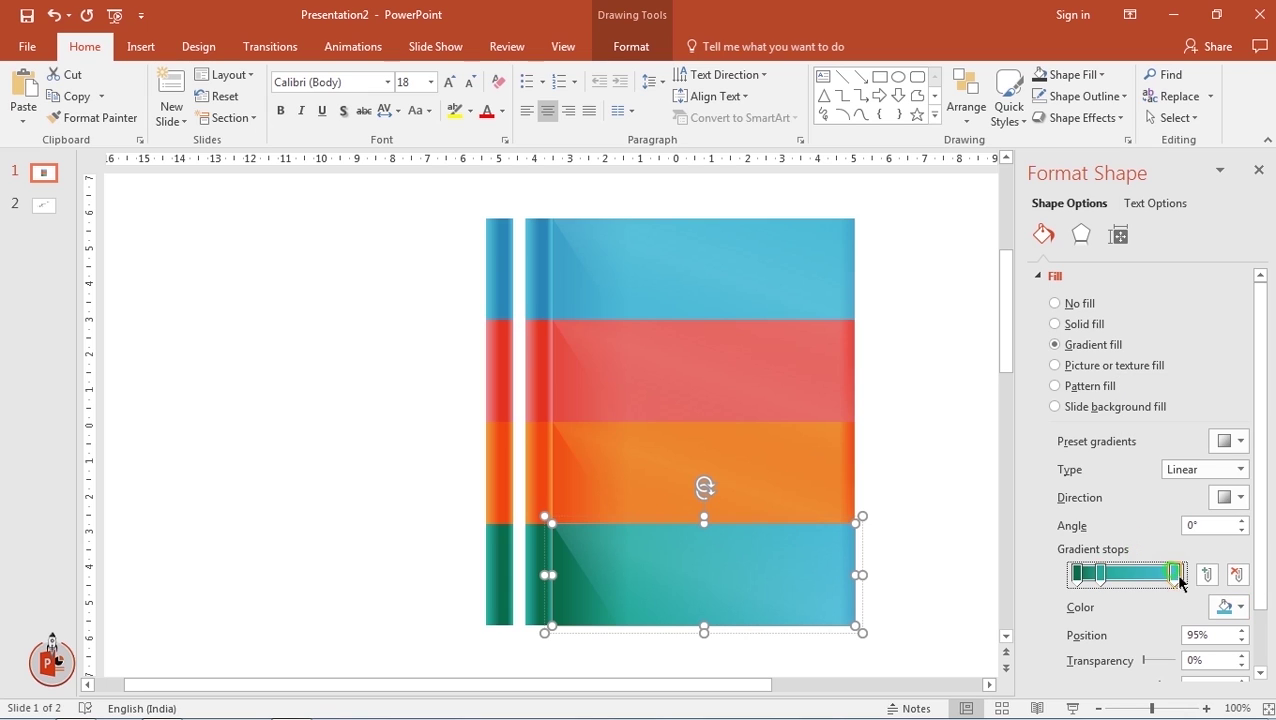
click(1230, 607)
click(1125, 549)
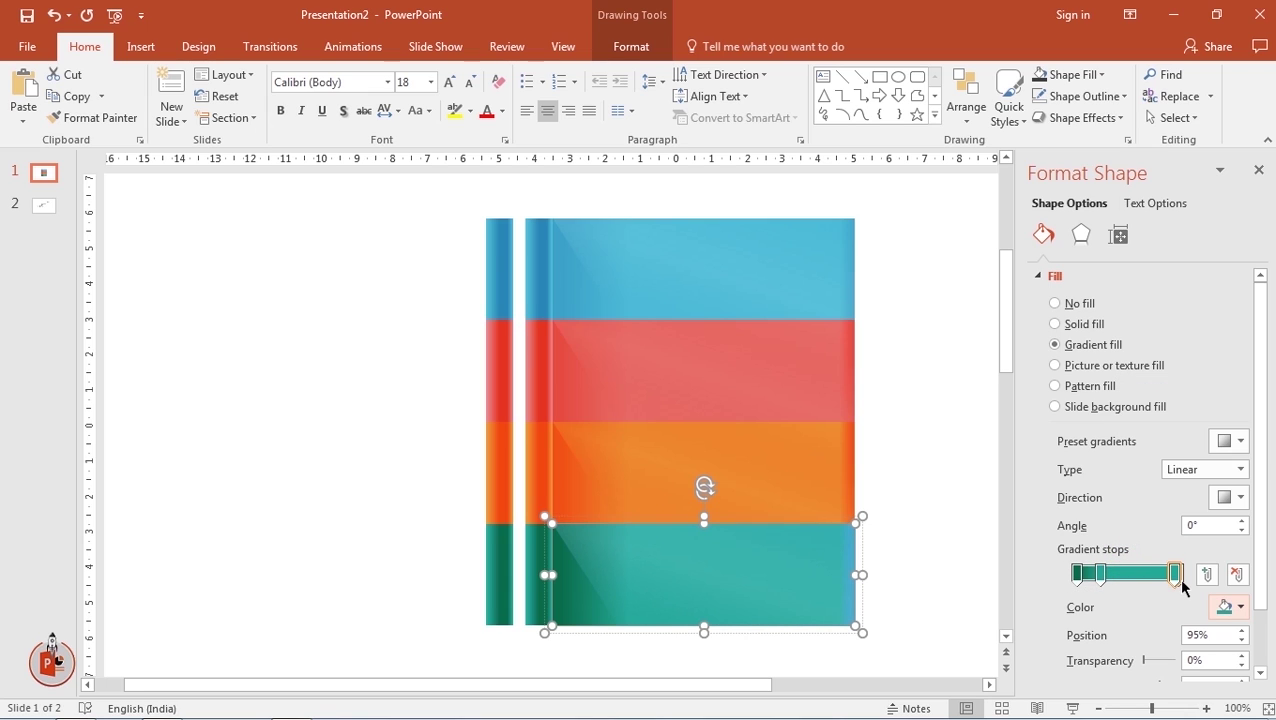
drag(1178, 574, 1181, 574)
click(1230, 607)
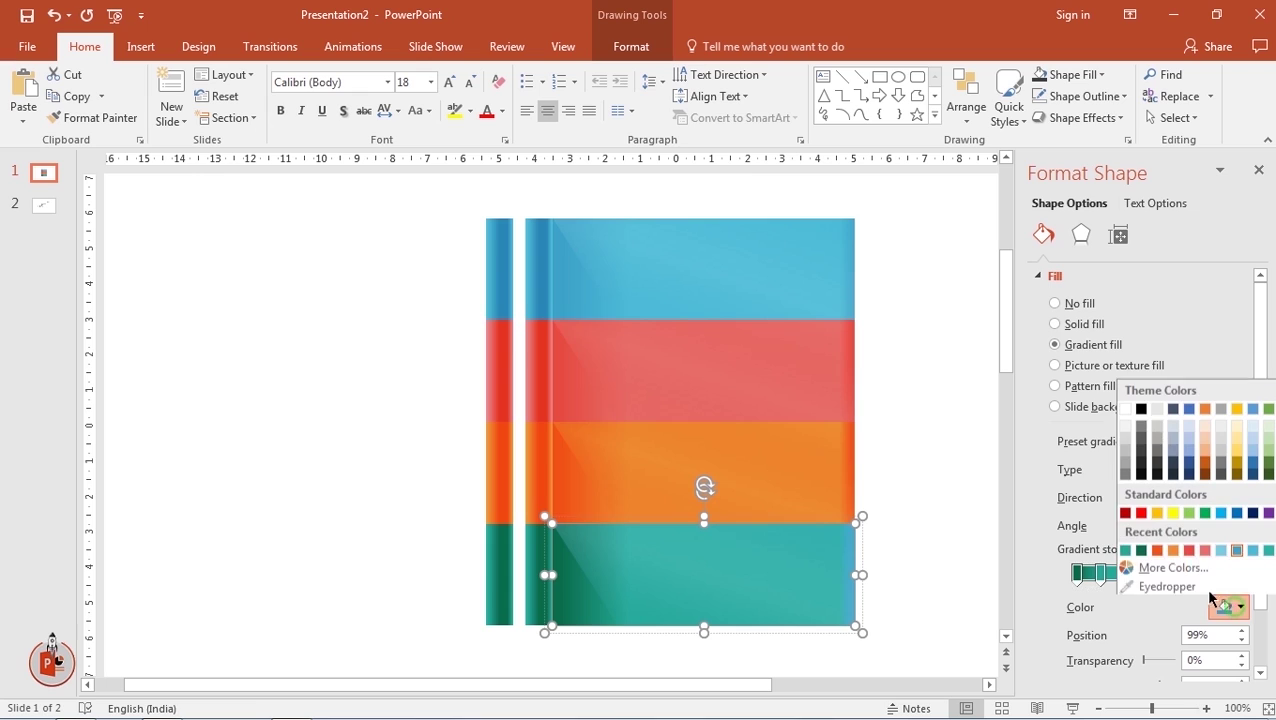
click(1139, 552)
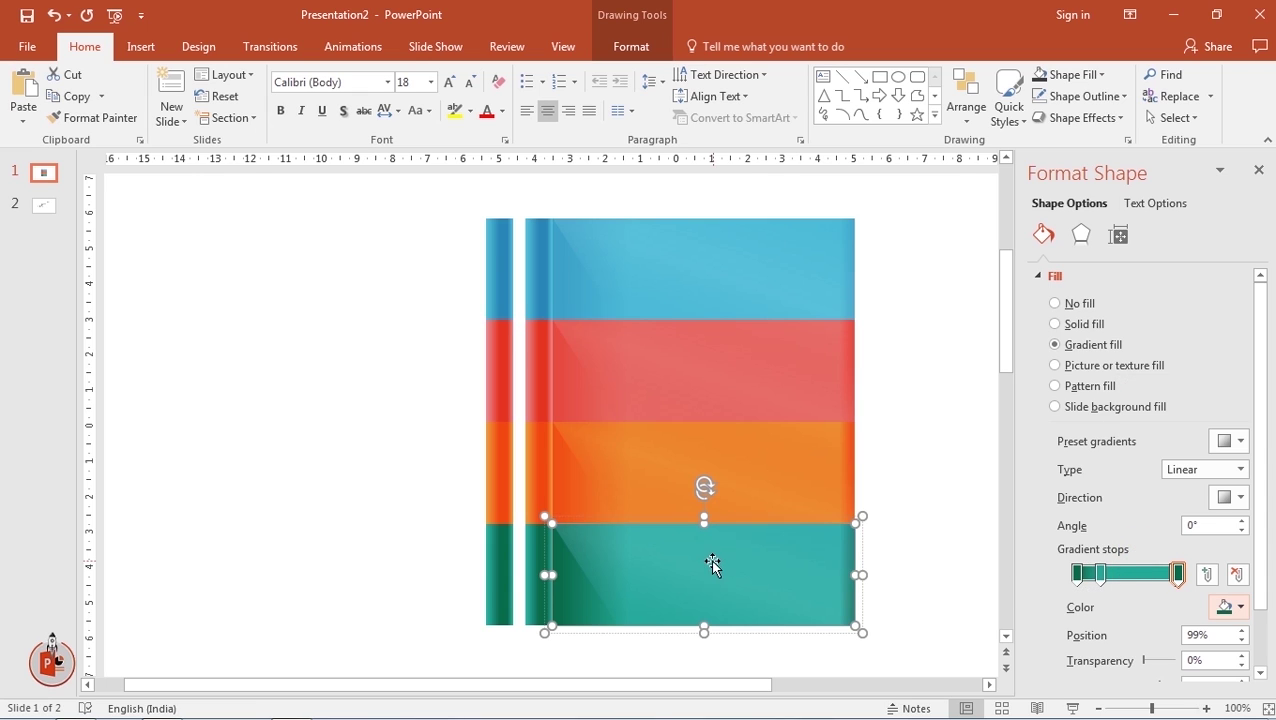
click(900, 552)
Set all three gradient stops of the bottom gloss overlay to the recent dark green
click(742, 553)
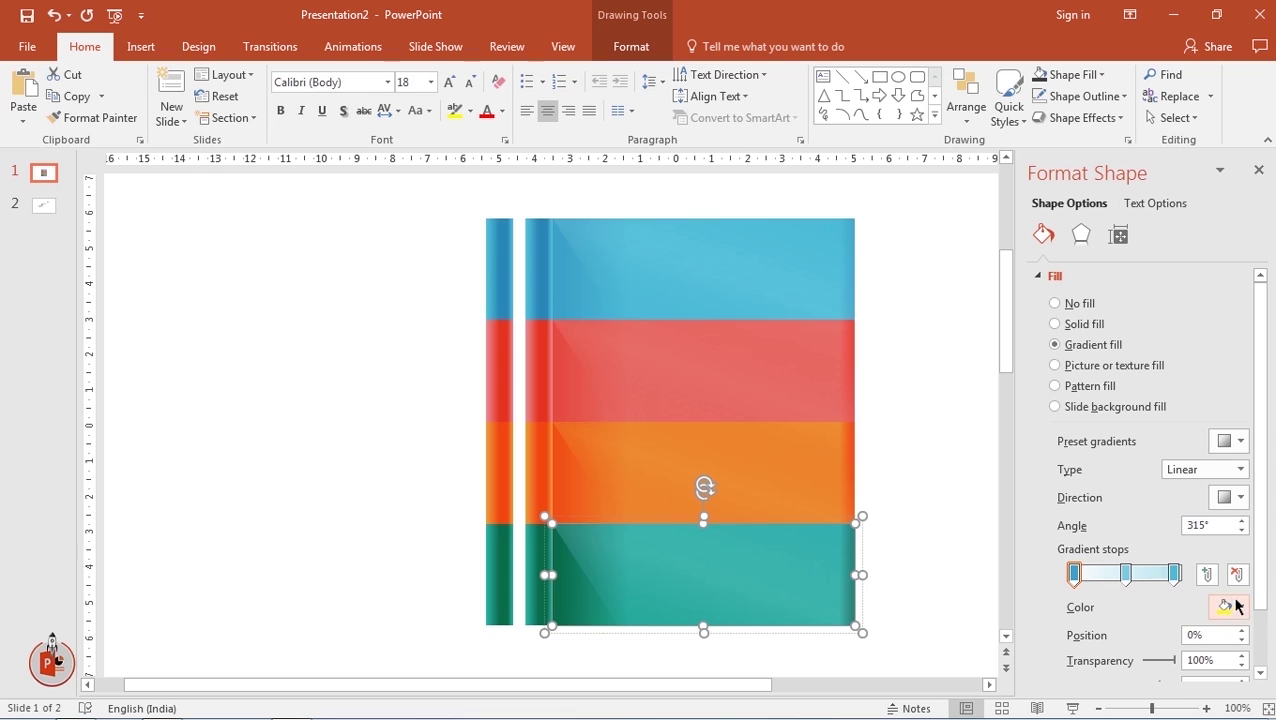
click(1230, 606)
click(1126, 548)
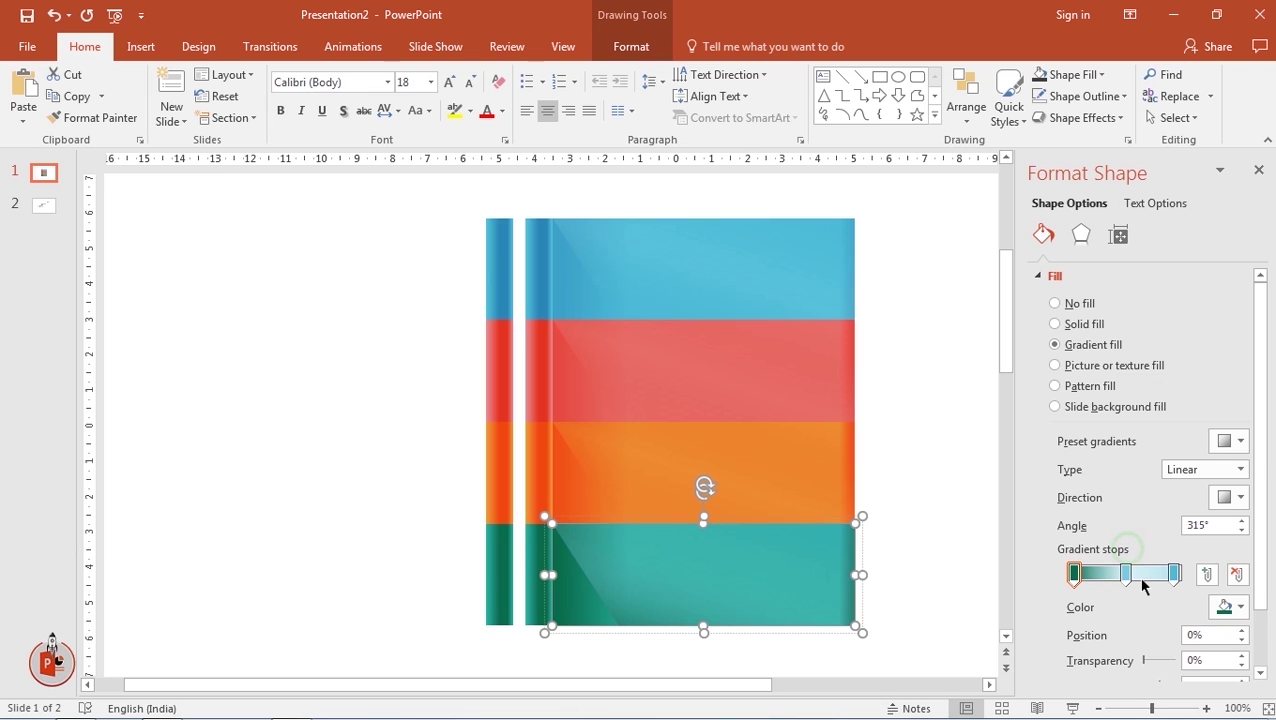
click(1126, 576)
click(1230, 606)
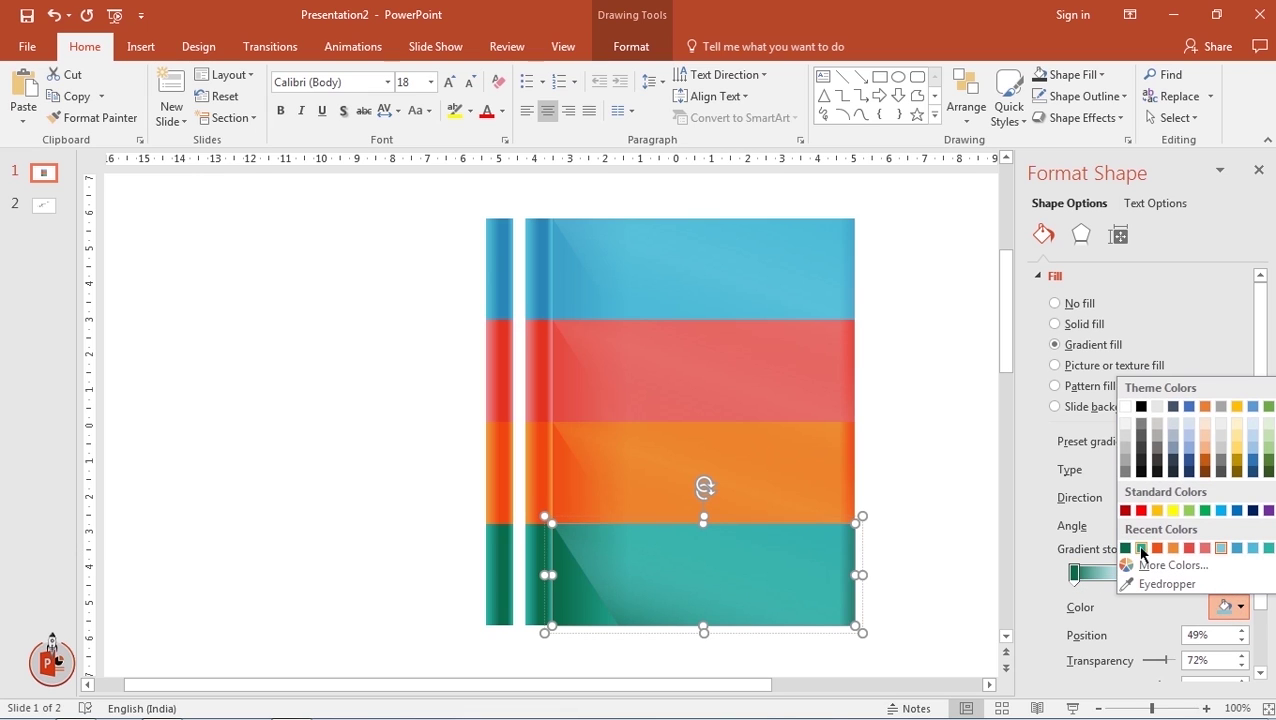
click(1130, 550)
click(1174, 574)
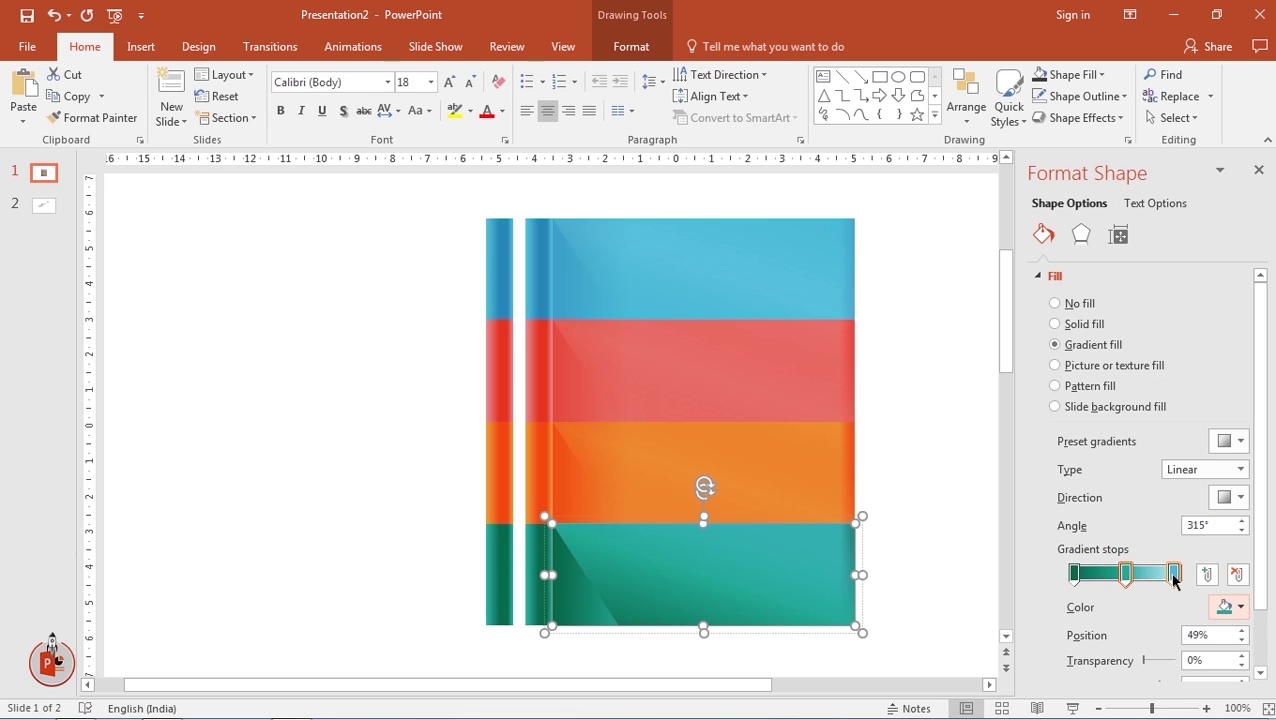
click(1228, 606)
click(1126, 548)
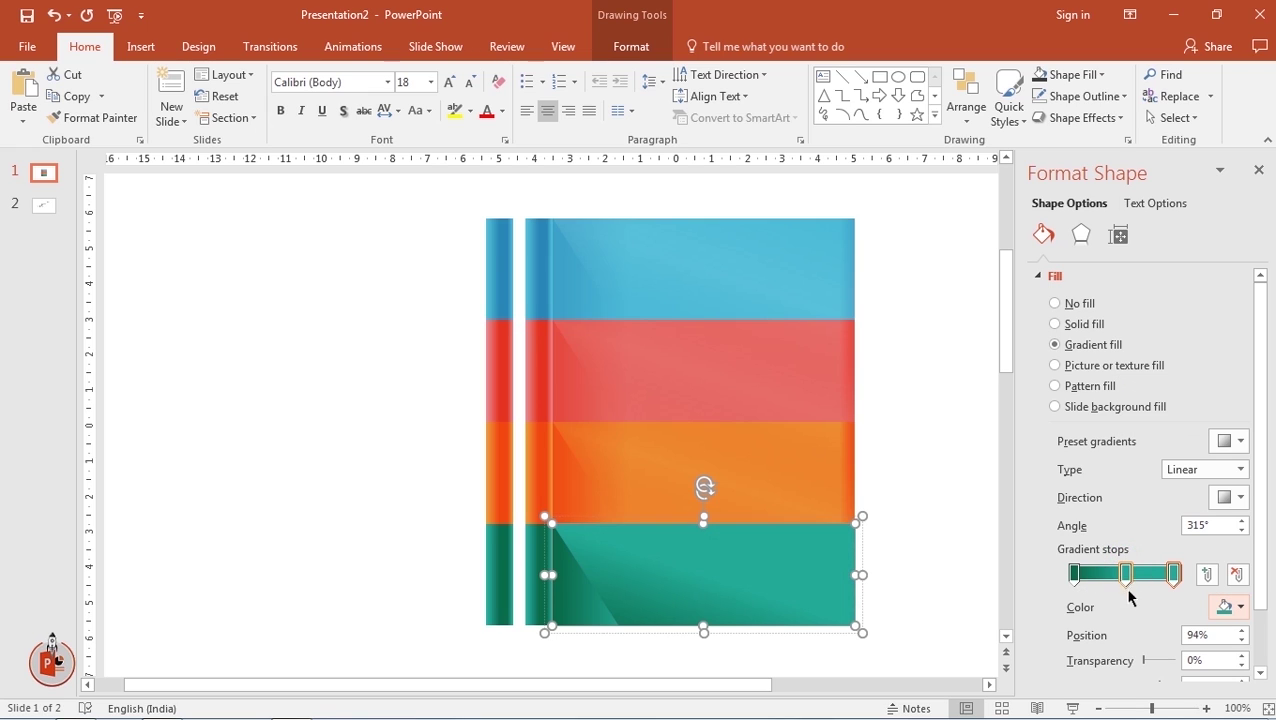
Set the overlay stops' transparency: left 100%, middle 44%, right 60%
click(1077, 576)
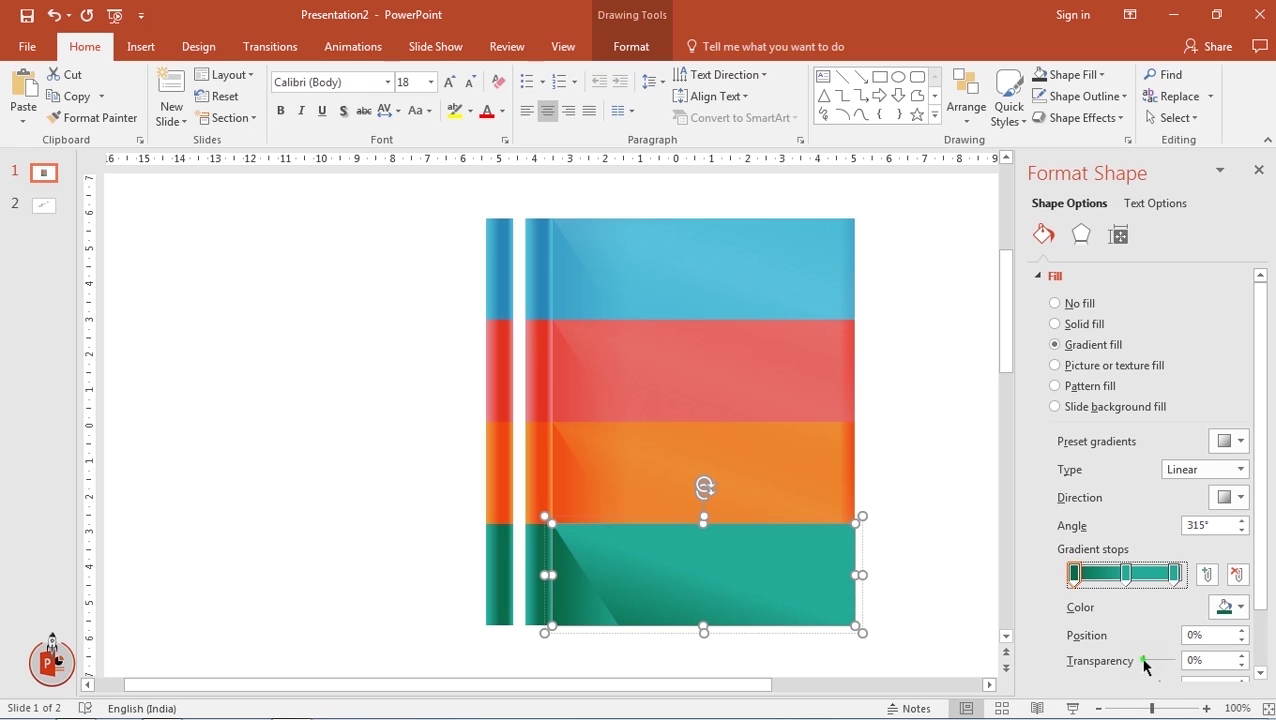
drag(1144, 661, 1190, 663)
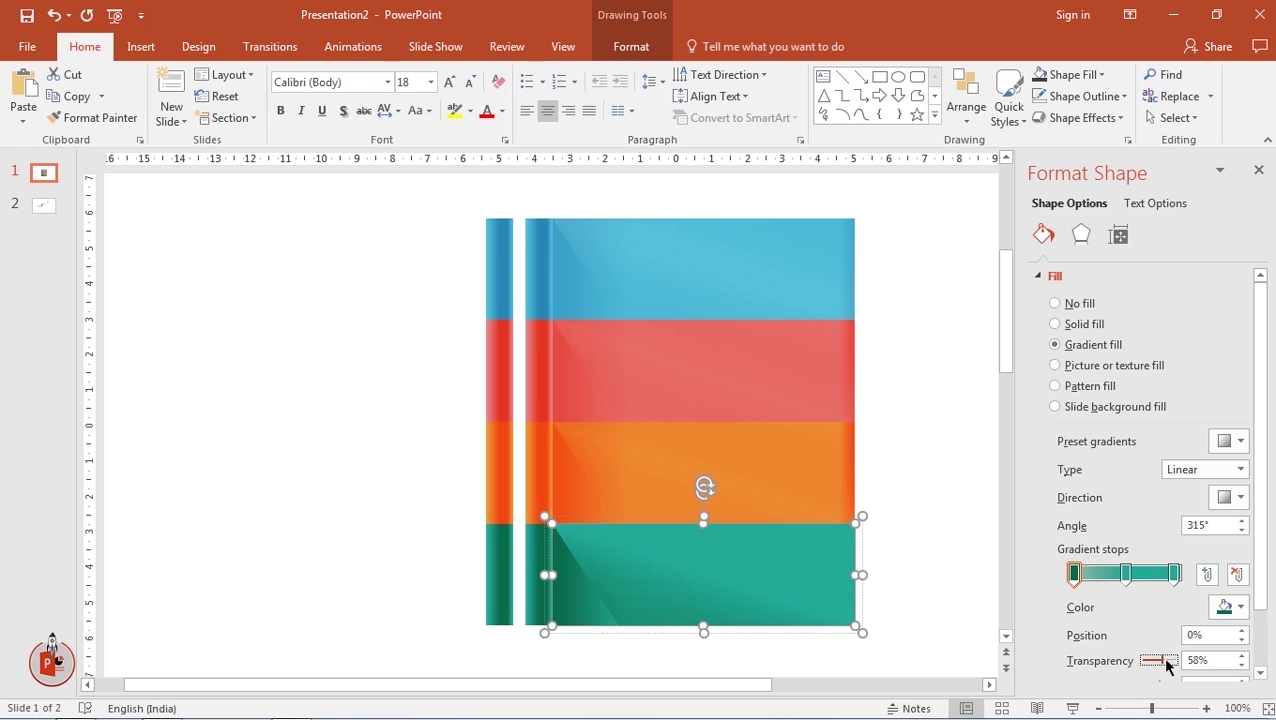
click(1129, 574)
drag(1146, 661, 1161, 661)
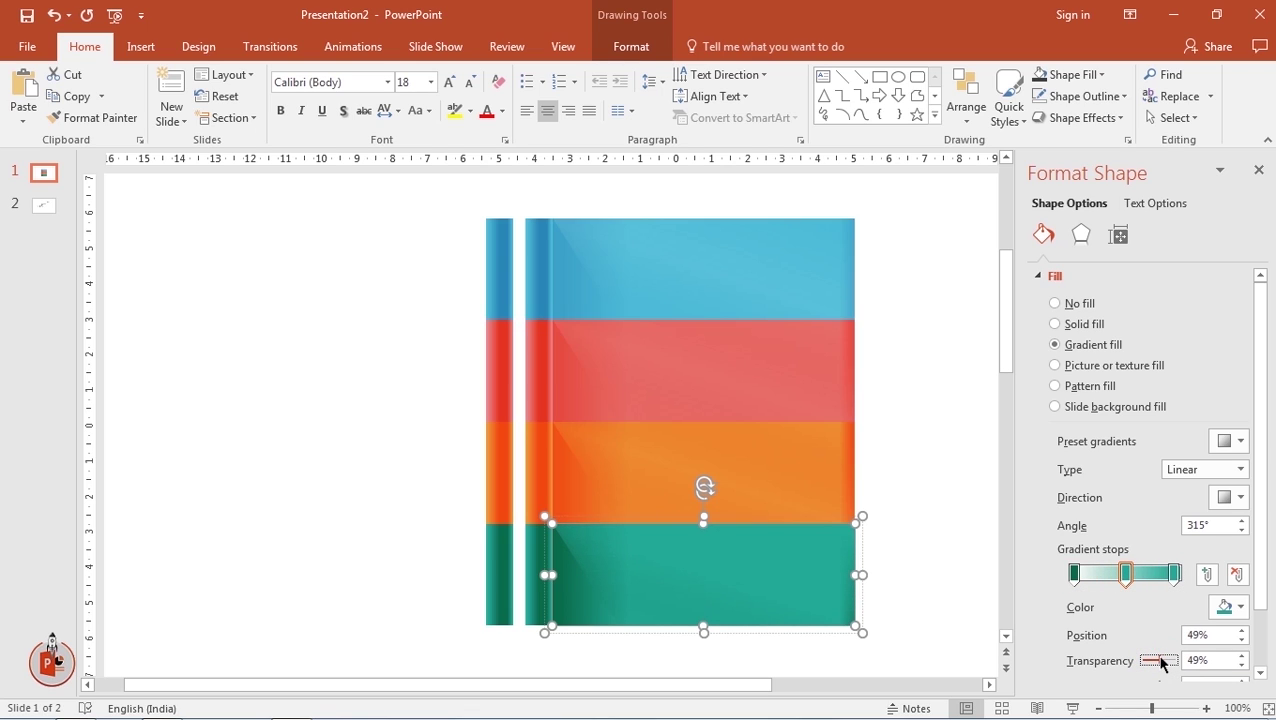
click(1174, 573)
drag(1146, 661, 1177, 665)
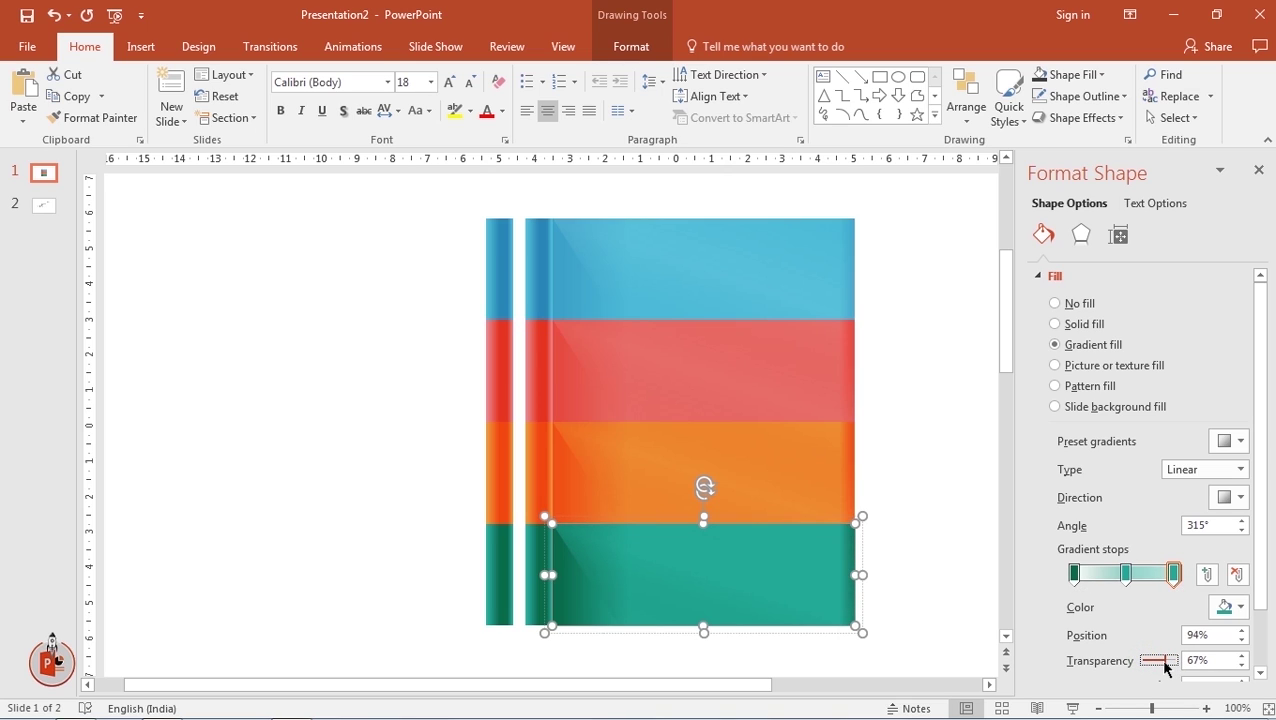
click(1125, 575)
click(1075, 574)
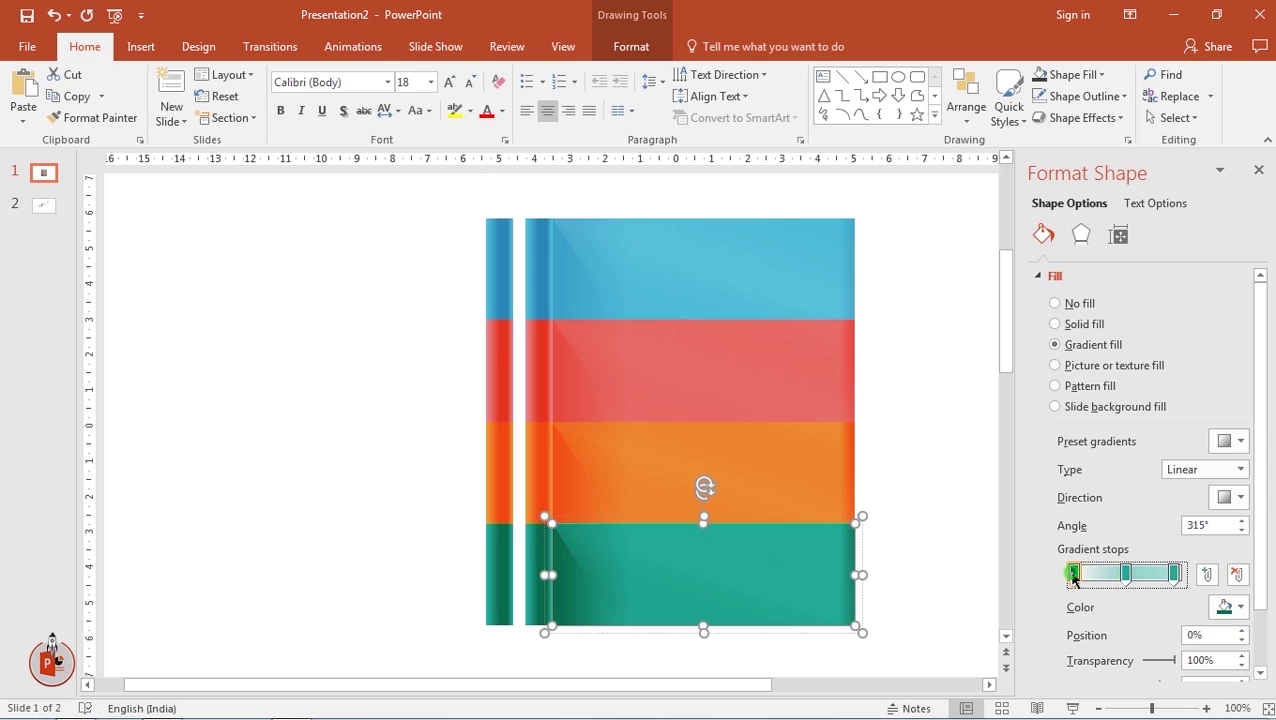
click(1125, 575)
drag(1157, 660, 1157, 660)
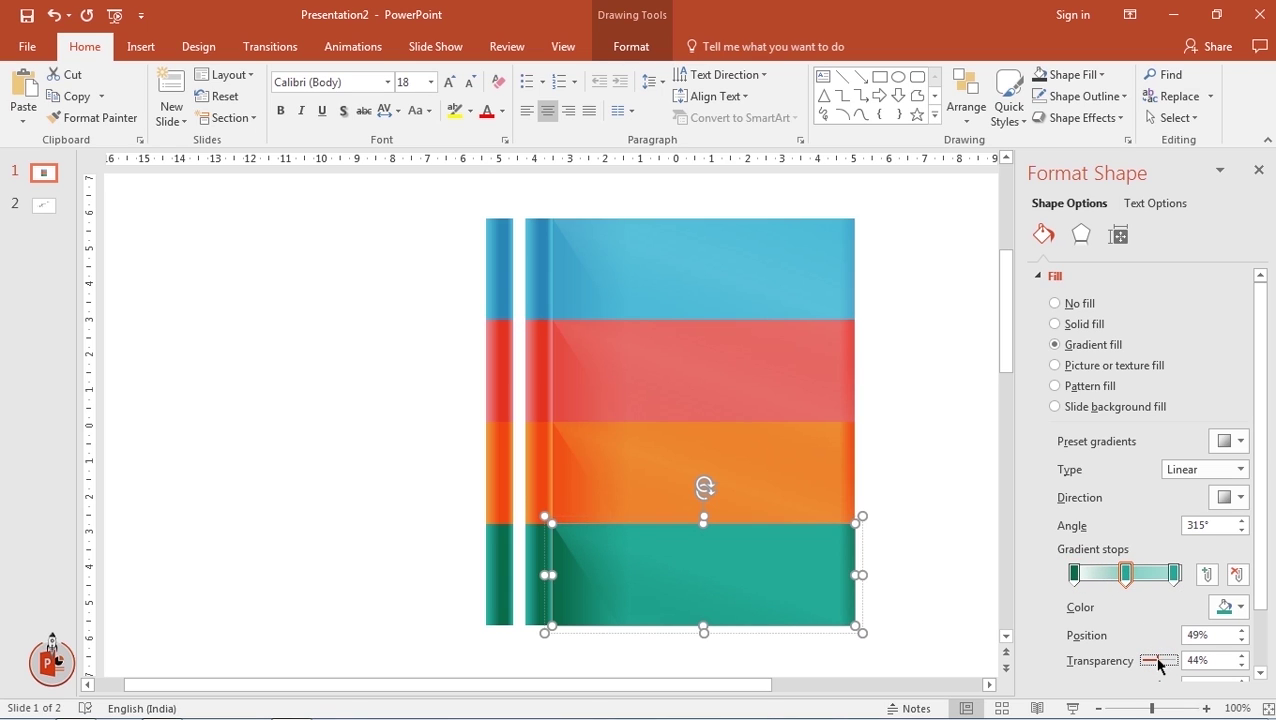
Draw a tall rounded rectangle over the thin left colour strips
click(1259, 170)
click(1137, 380)
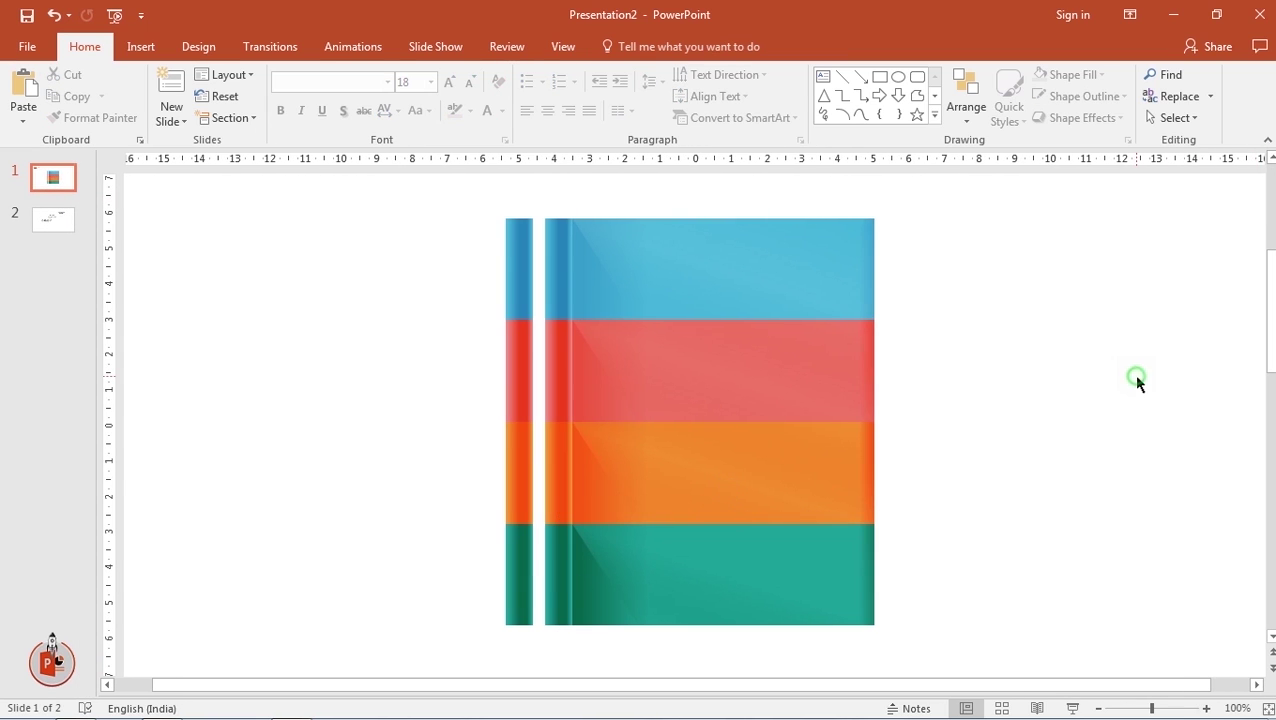
ctrl+scroll(1075, 447, down, 3)
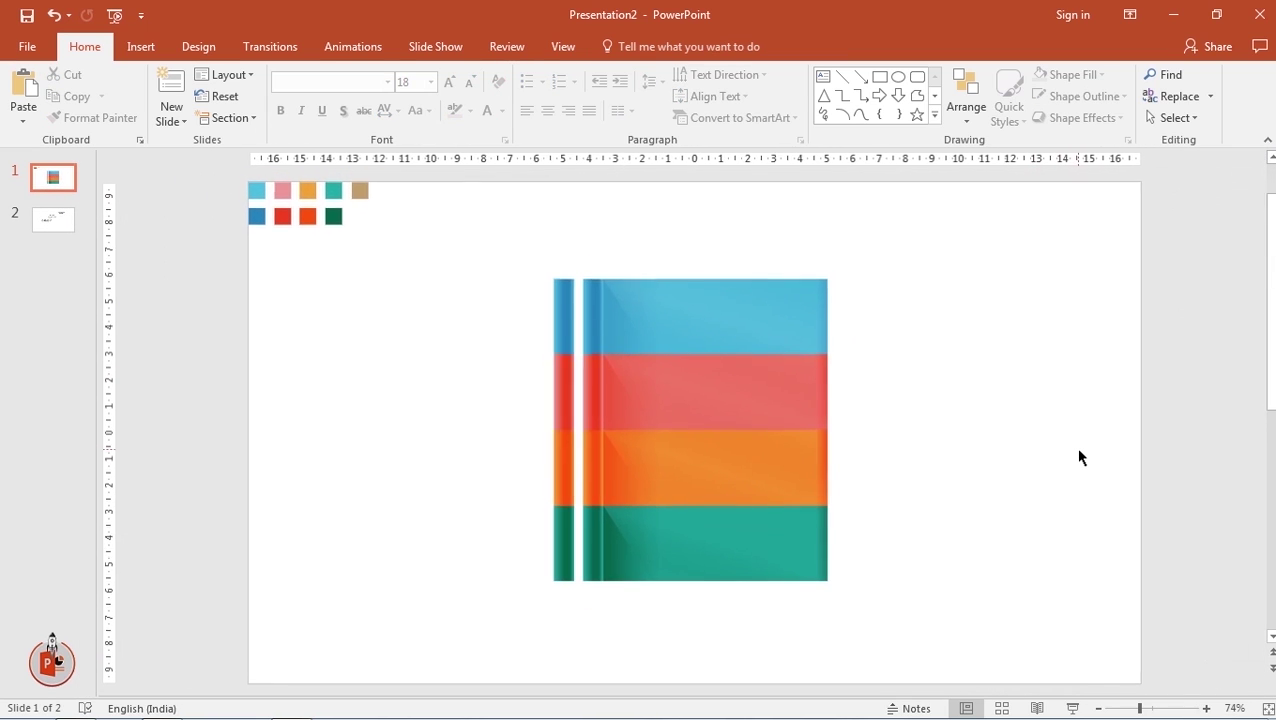
click(145, 52)
click(319, 108)
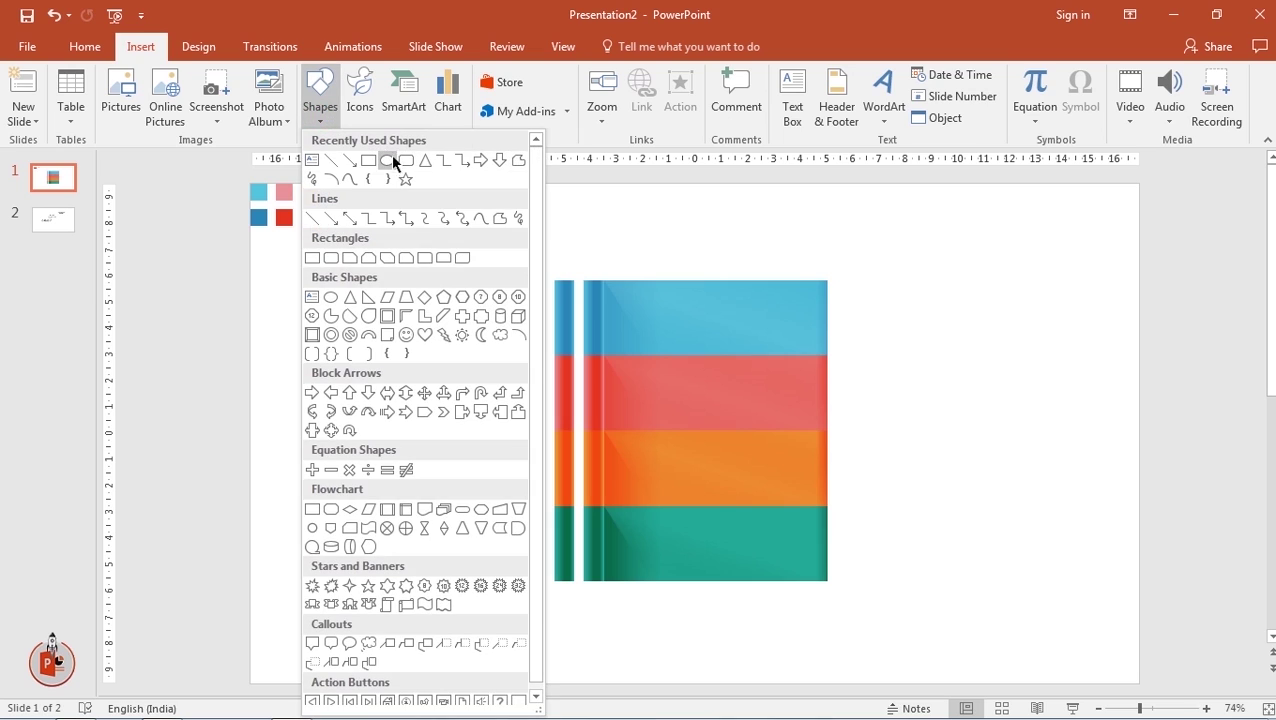
click(405, 163)
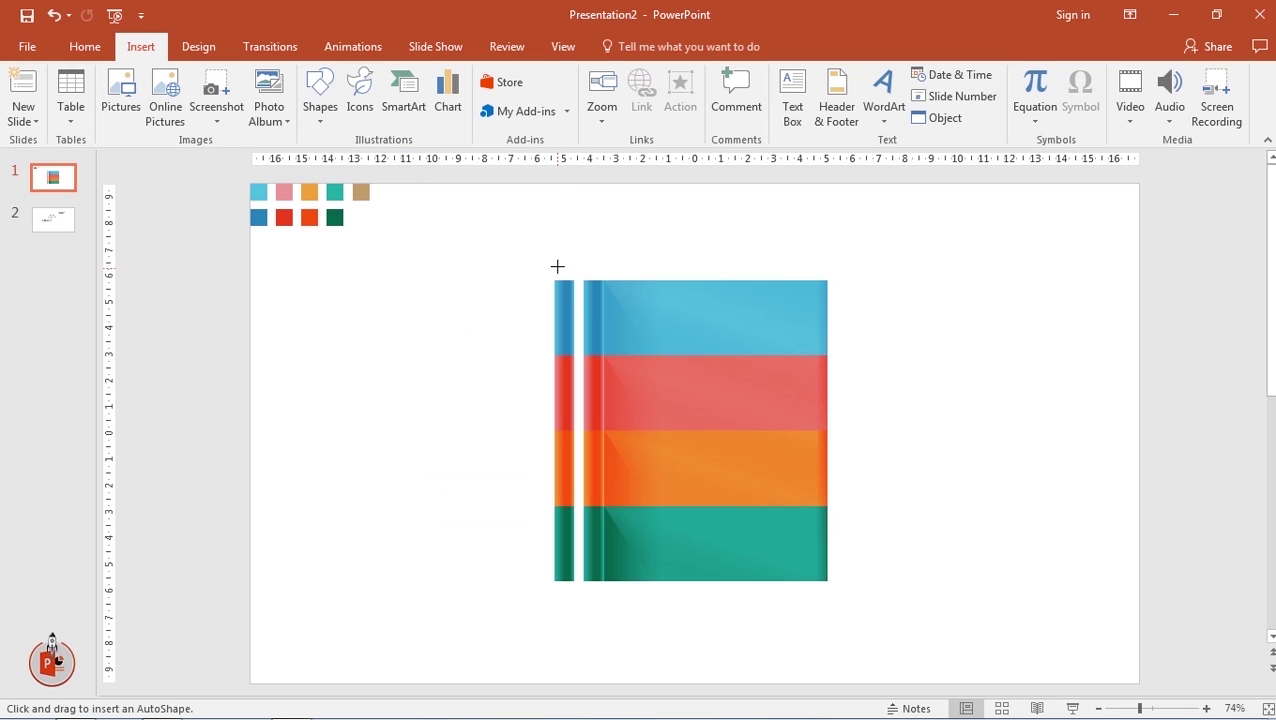
drag(559, 261, 601, 590)
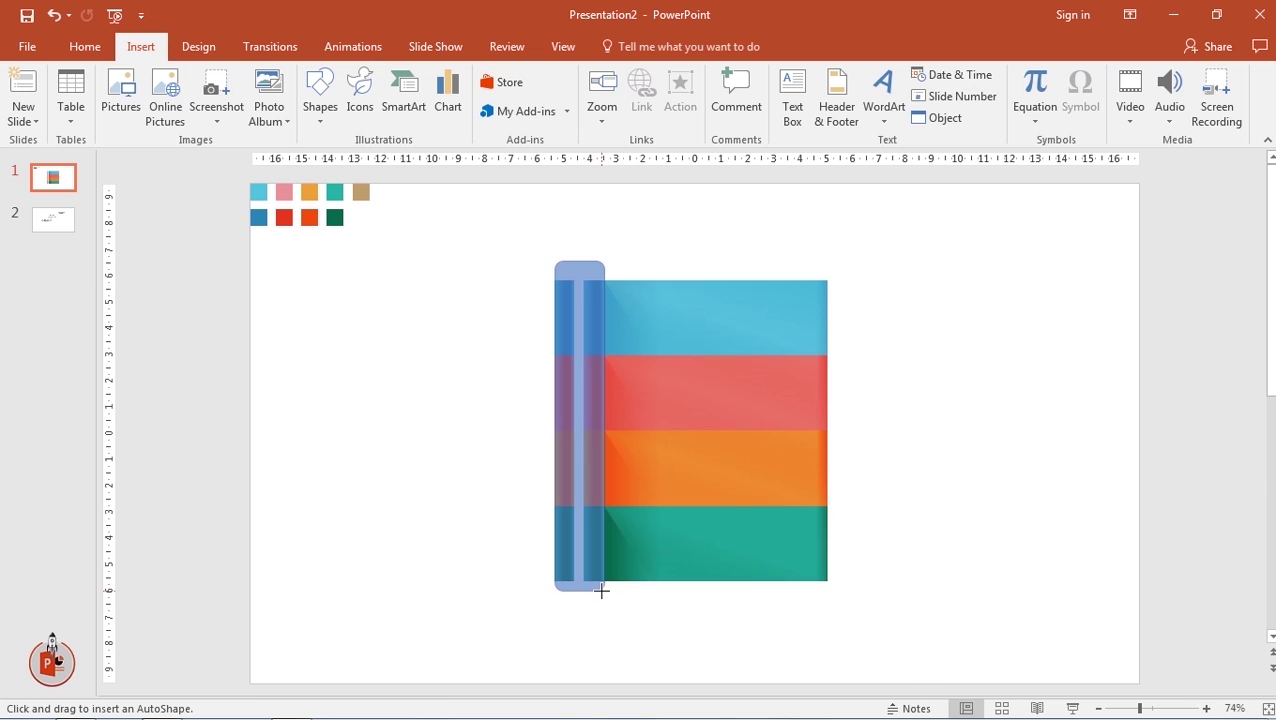
Remove the rectangle's outline and narrow it to 1.57 cm to fit the strips
ctrl+scroll(557, 428, up, 3)
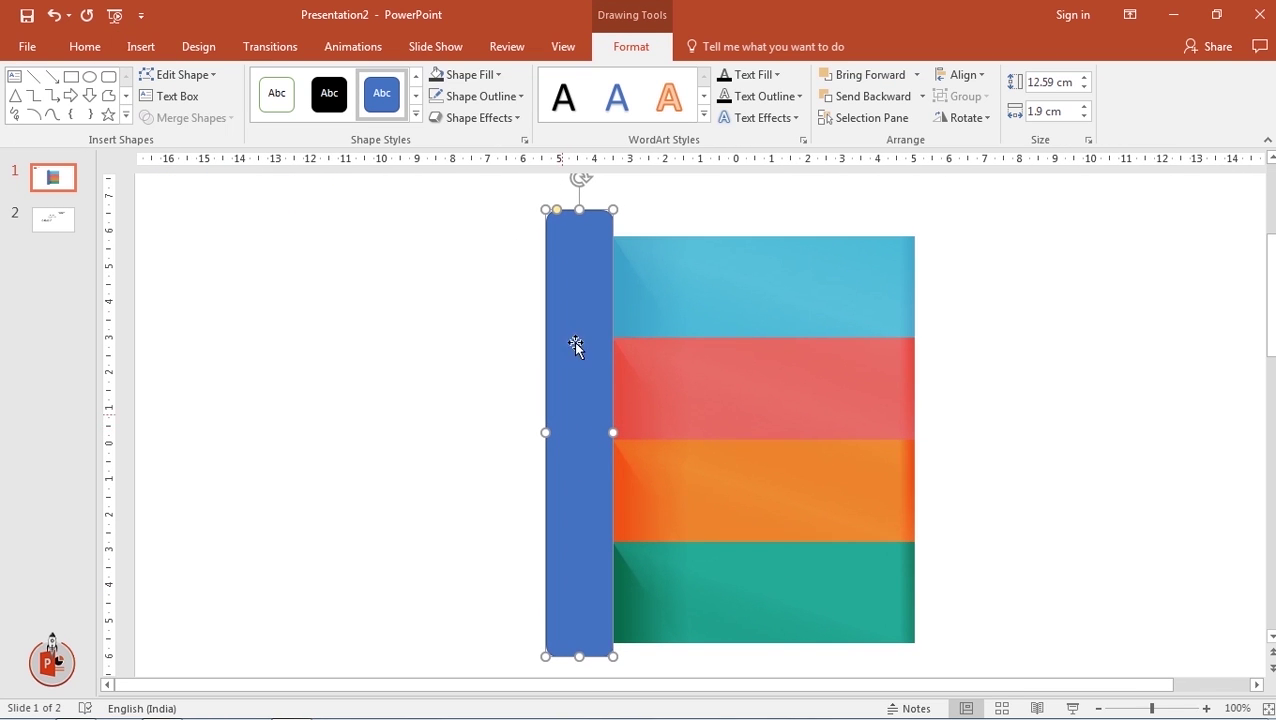
click(452, 96)
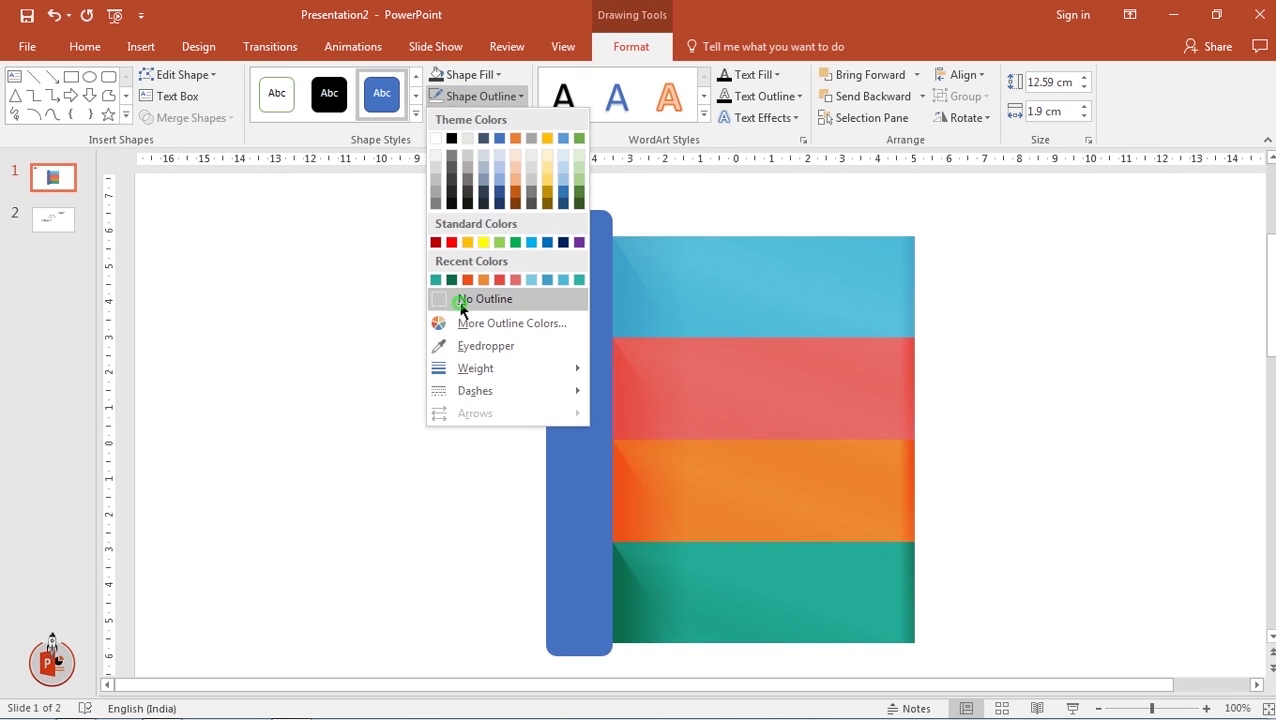
click(462, 300)
drag(545, 428, 553, 432)
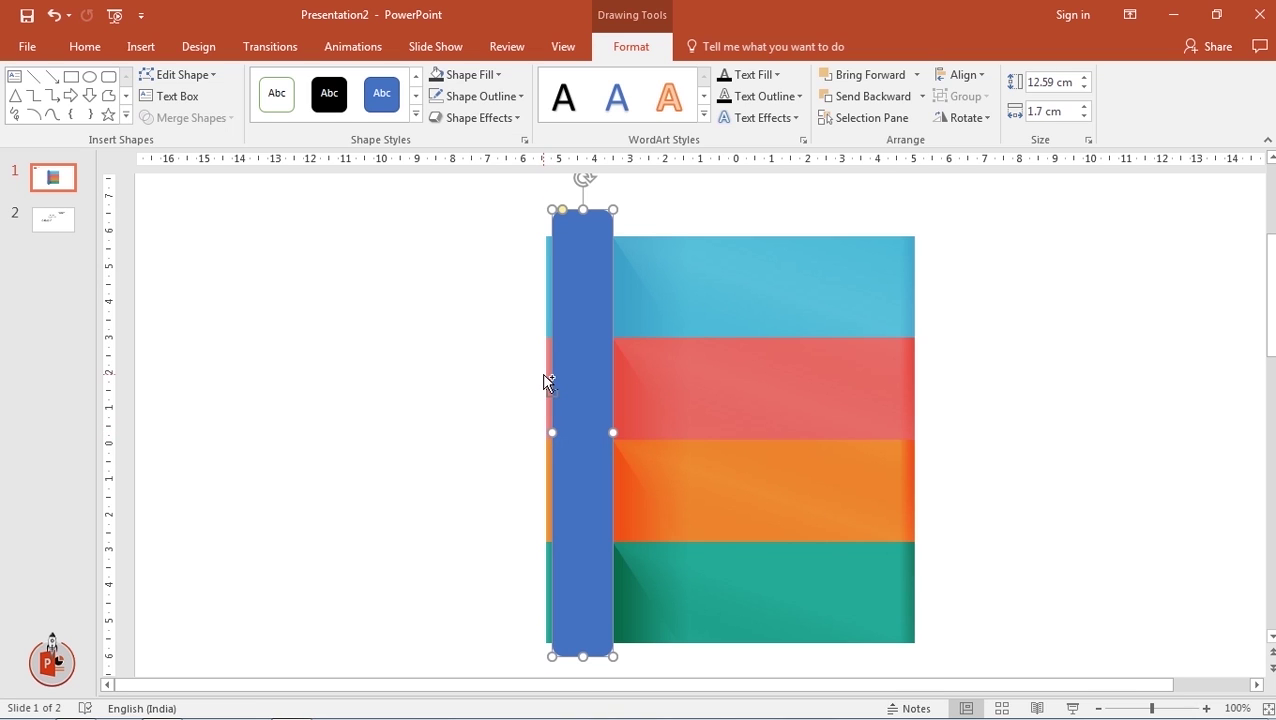
ctrl+scroll(570, 385, up, 5)
drag(740, 425, 729, 424)
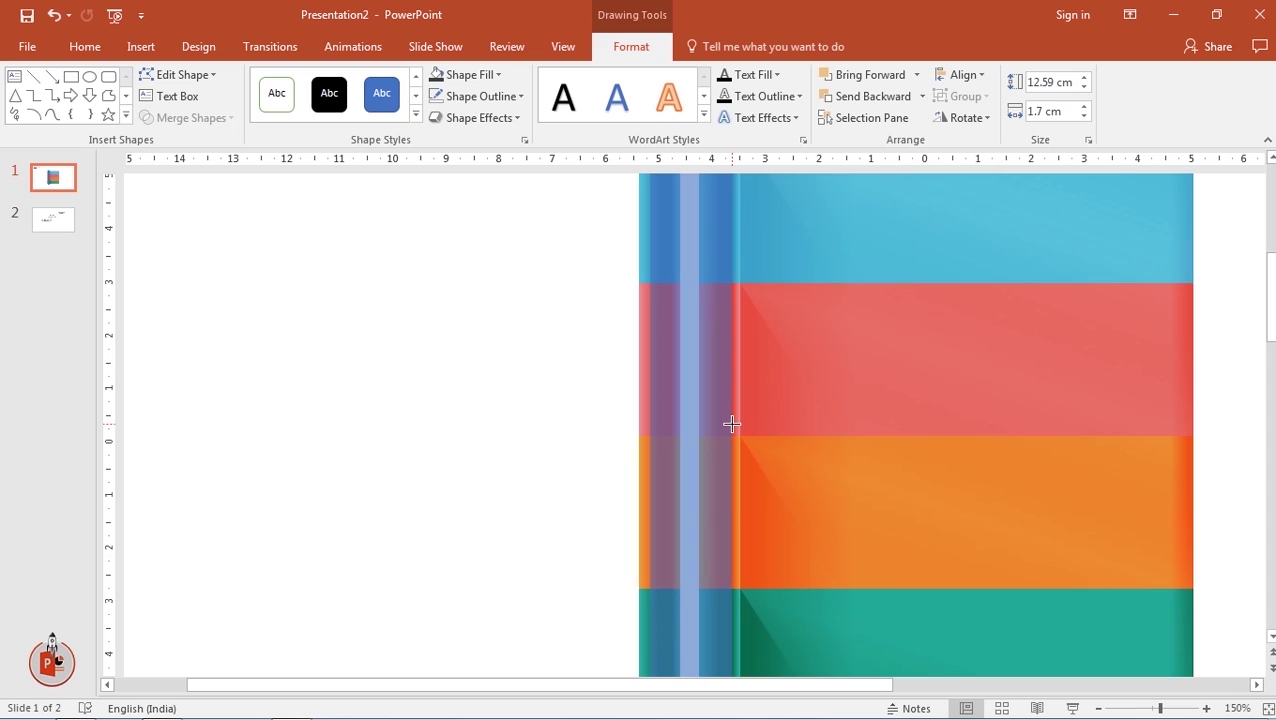
drag(732, 424, 732, 426)
drag(651, 426, 648, 426)
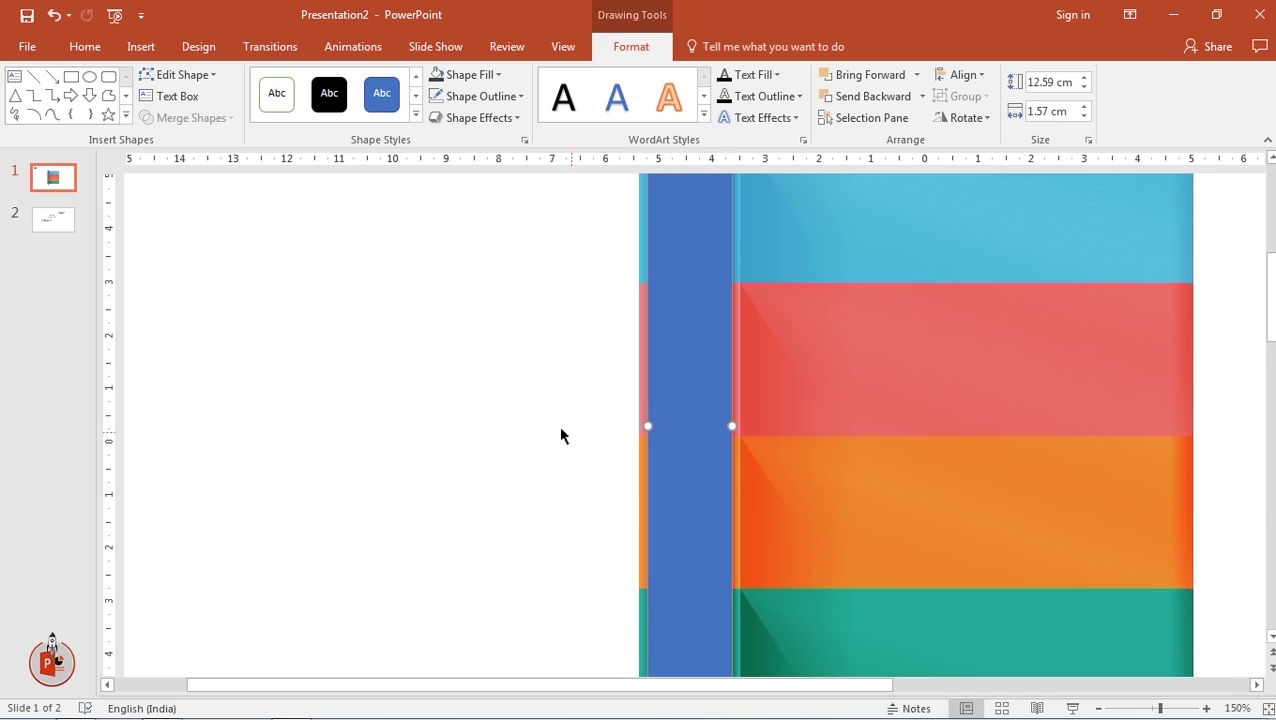
scroll(557, 430, down, 5)
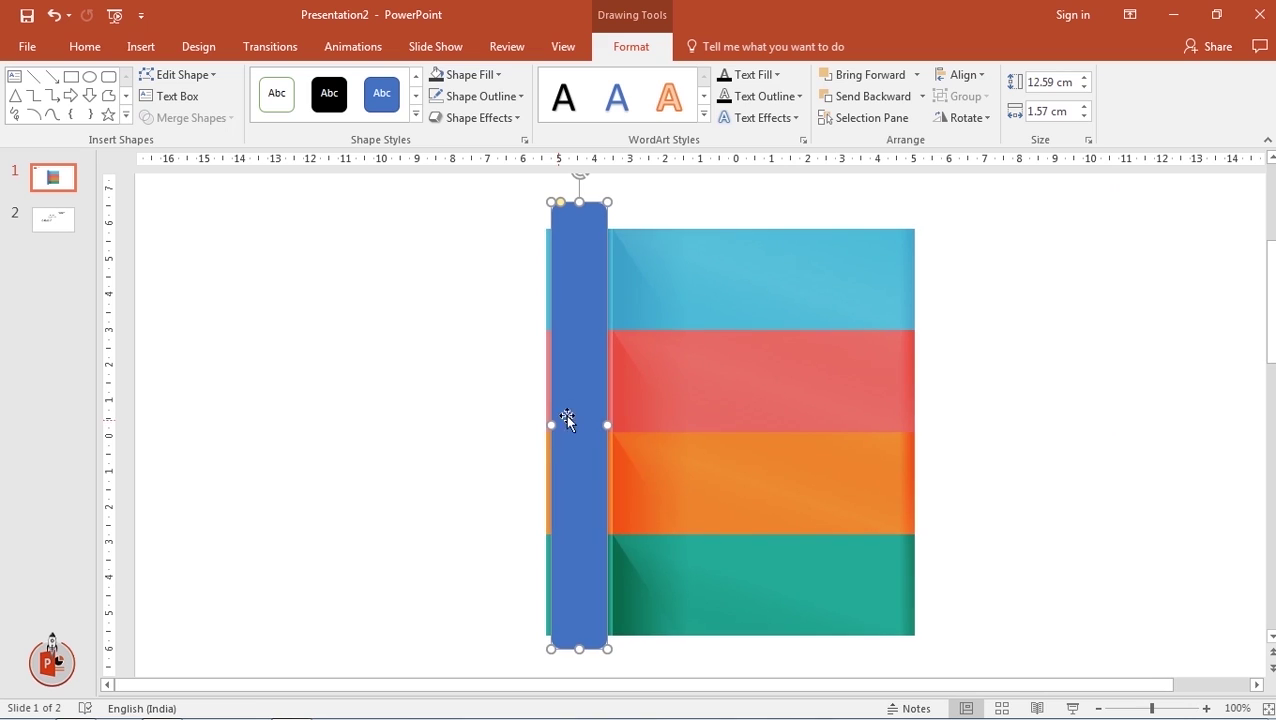
Duplicate the blue bar with Ctrl+D and fill the copy light grey
key(ctrl+d)
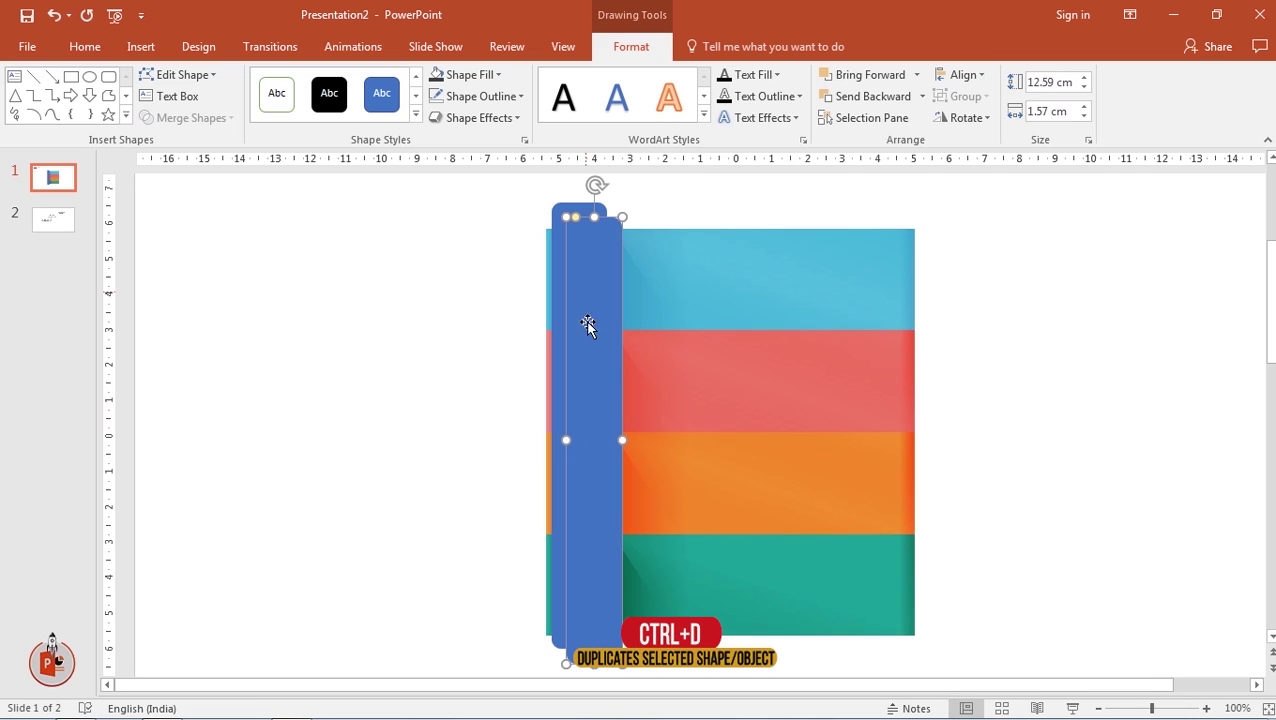
click(472, 75)
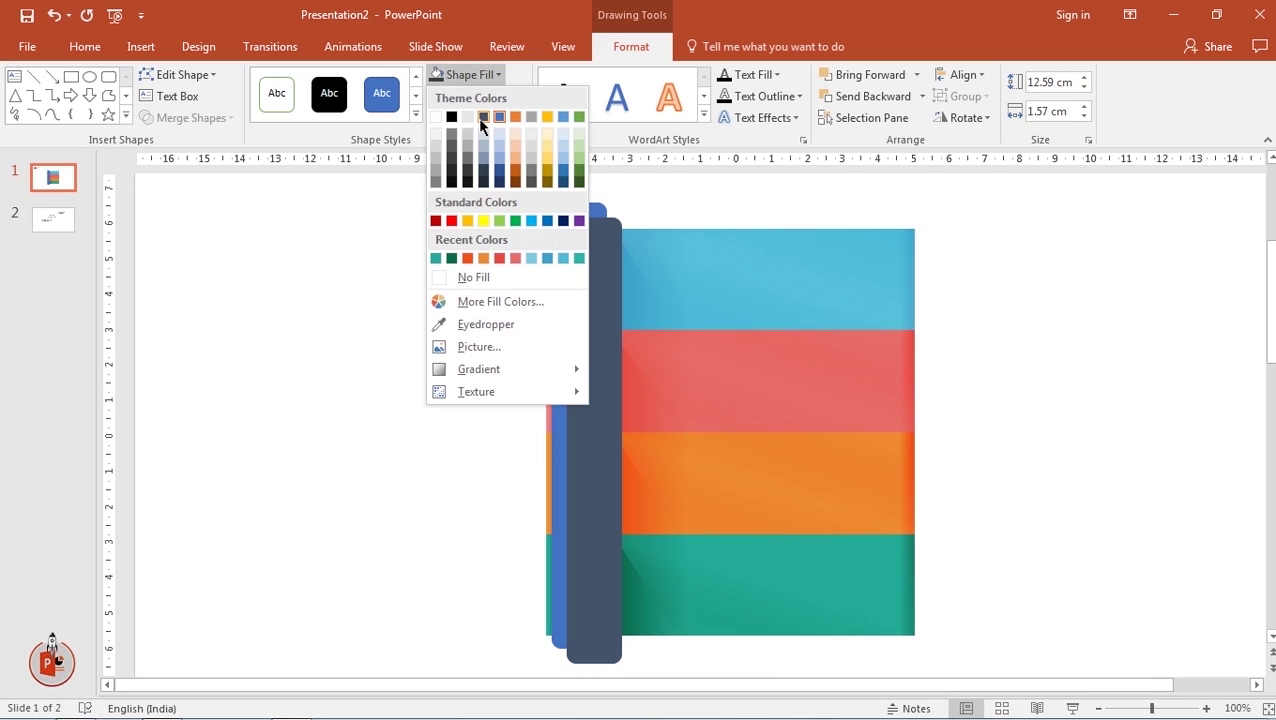
click(471, 150)
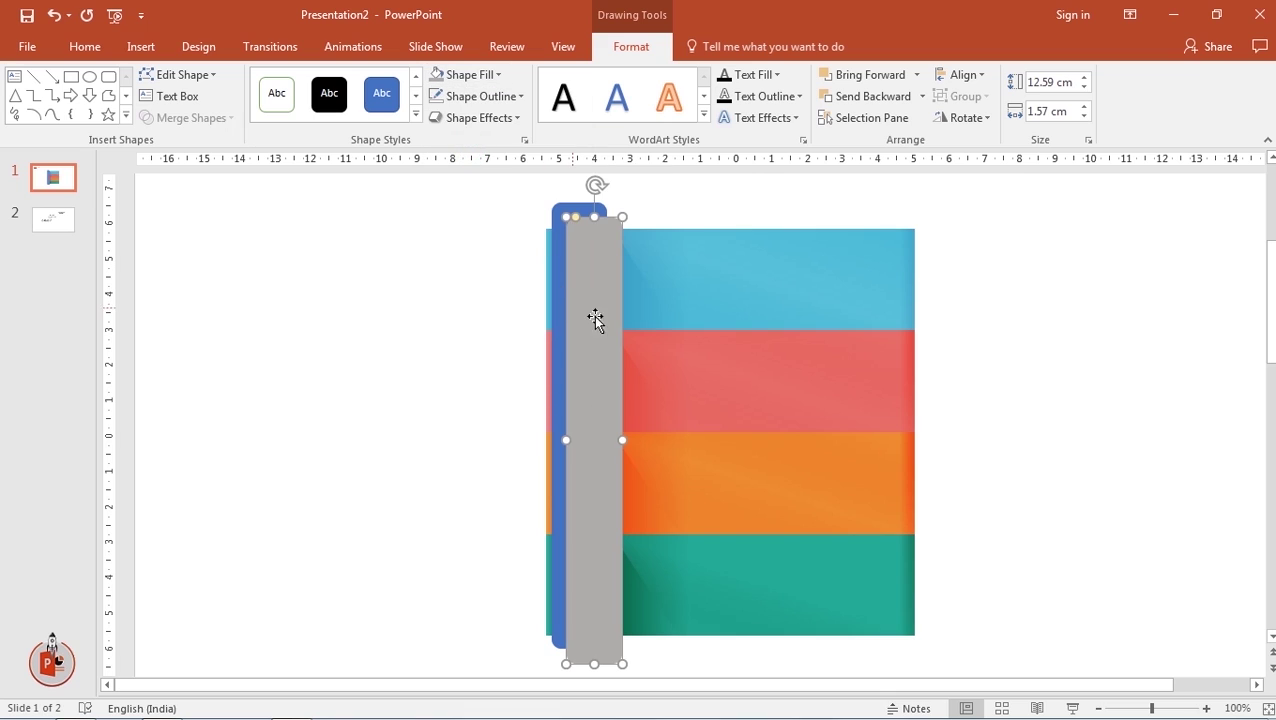
drag(593, 319, 579, 310)
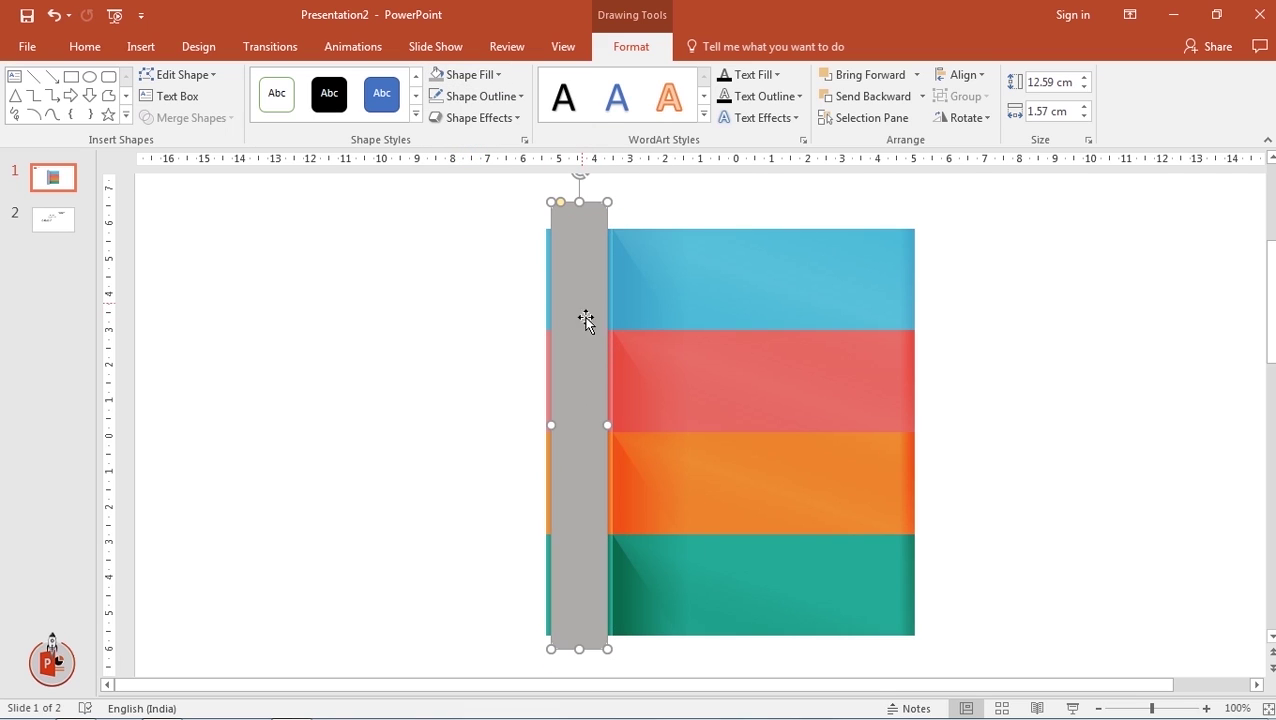
Shrink the grey copy to 12.02 by 1.01 cm and center it inside the blue bar
drag(605, 422, 562, 424)
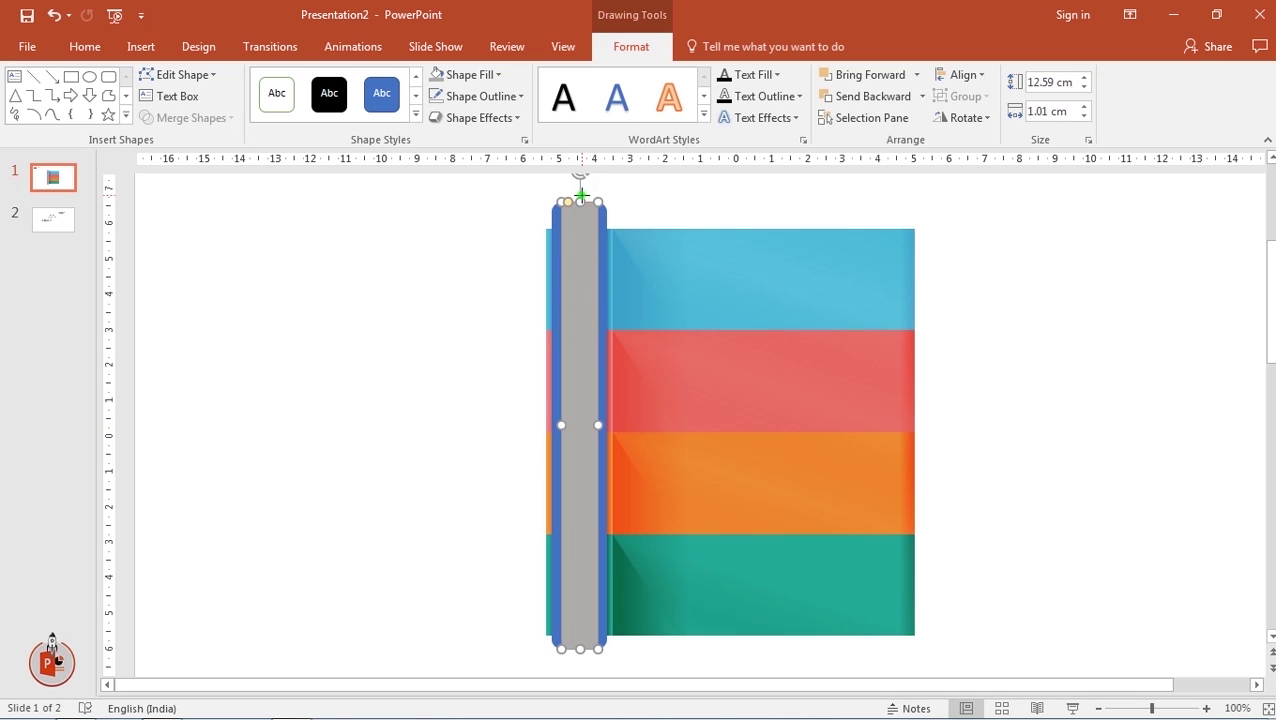
drag(581, 194, 580, 207)
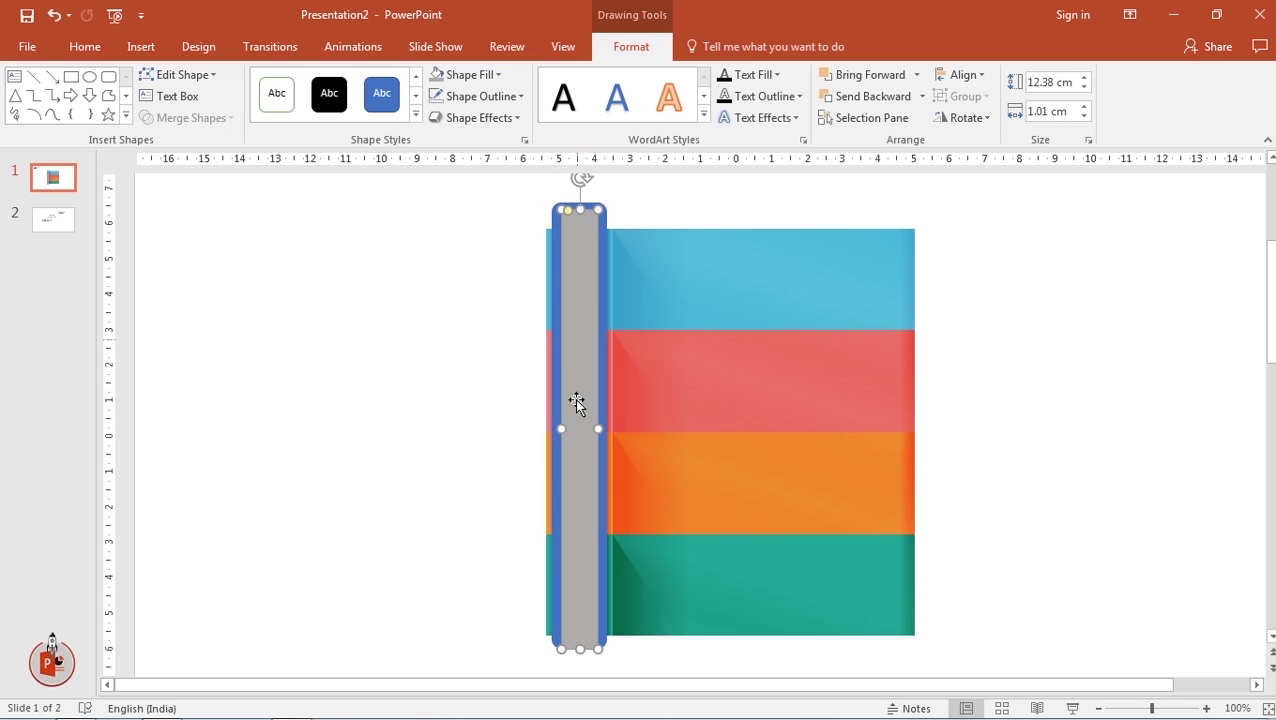
drag(581, 648, 582, 632)
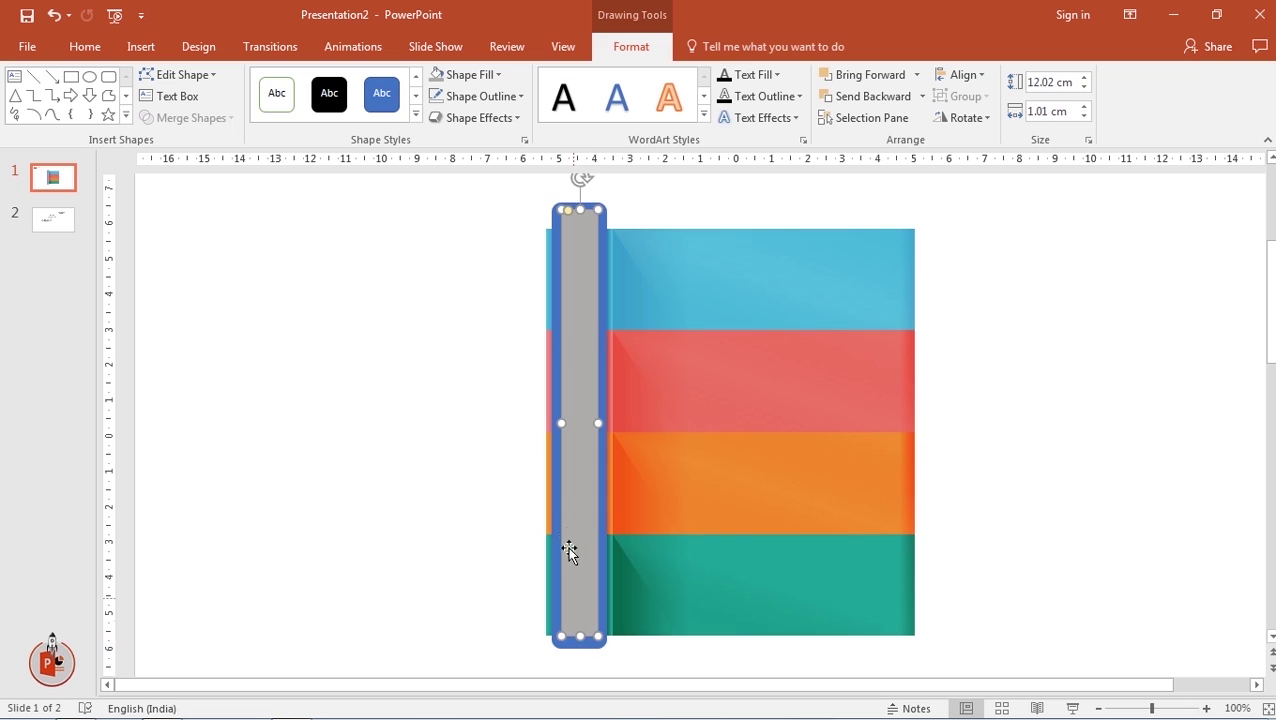
scroll(563, 513, up, 2)
scroll(638, 482, up, 1)
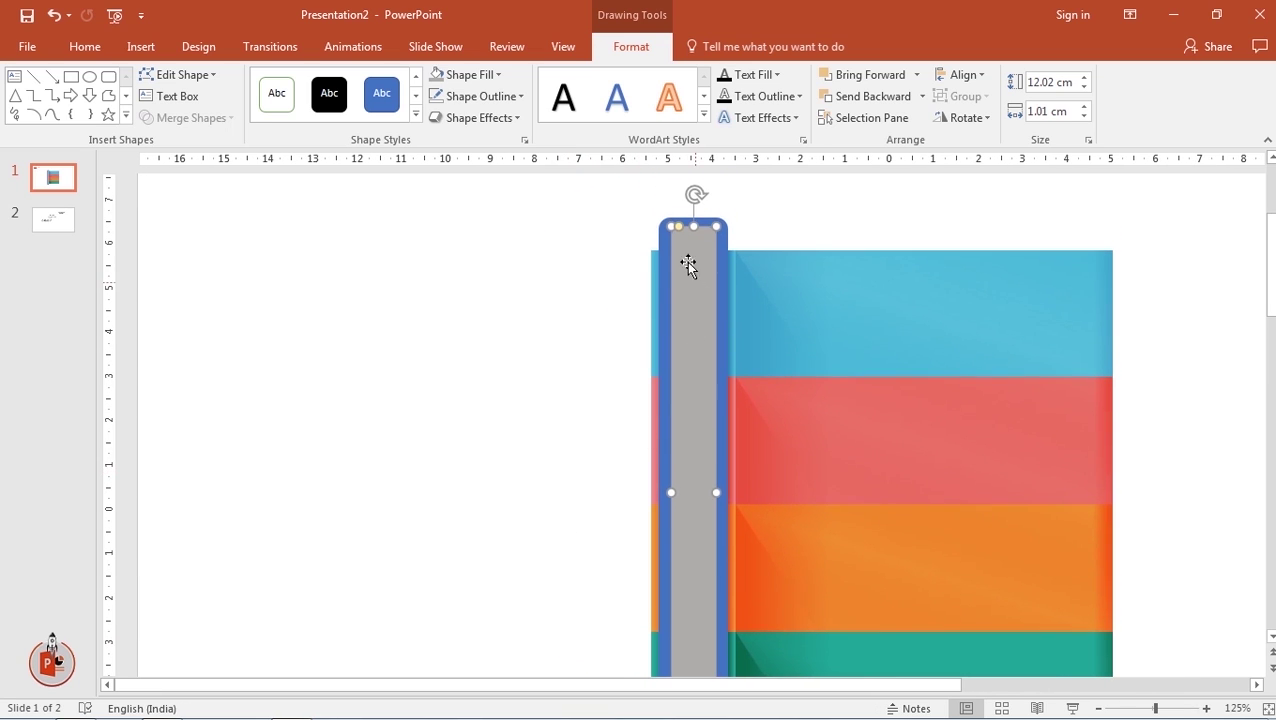
drag(693, 226, 683, 224)
click(663, 224)
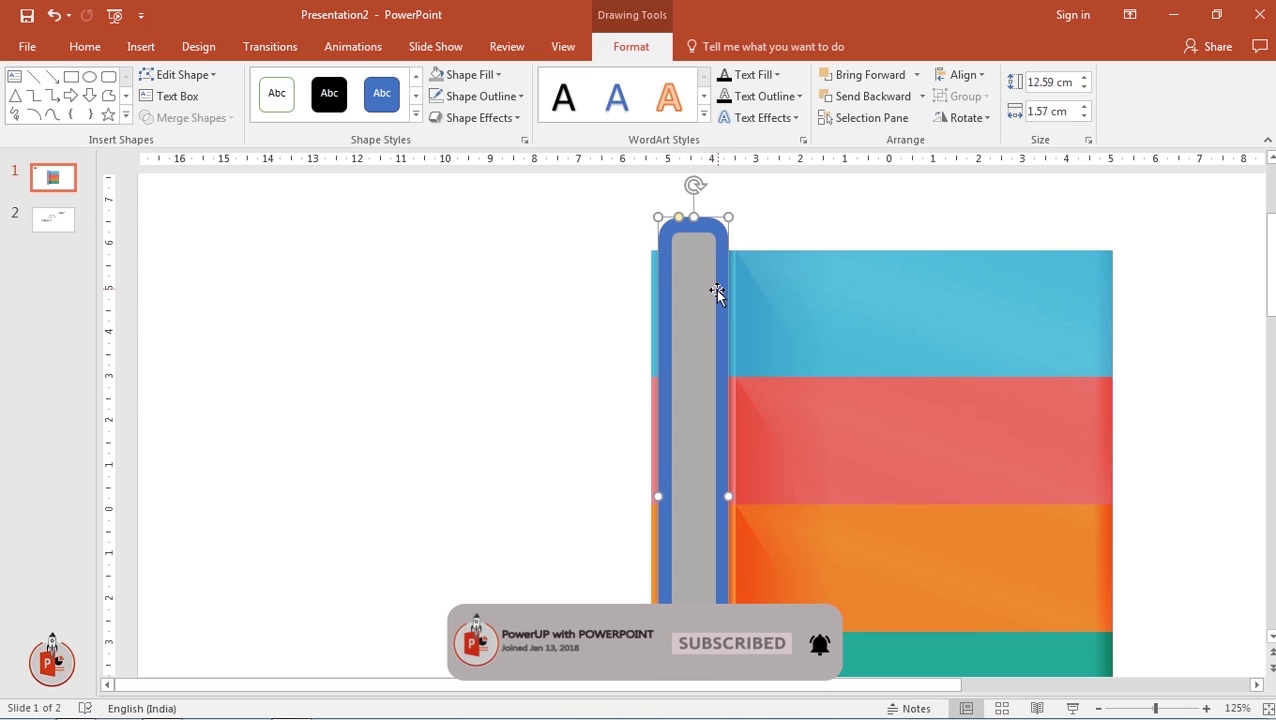
scroll(705, 362, down, 2)
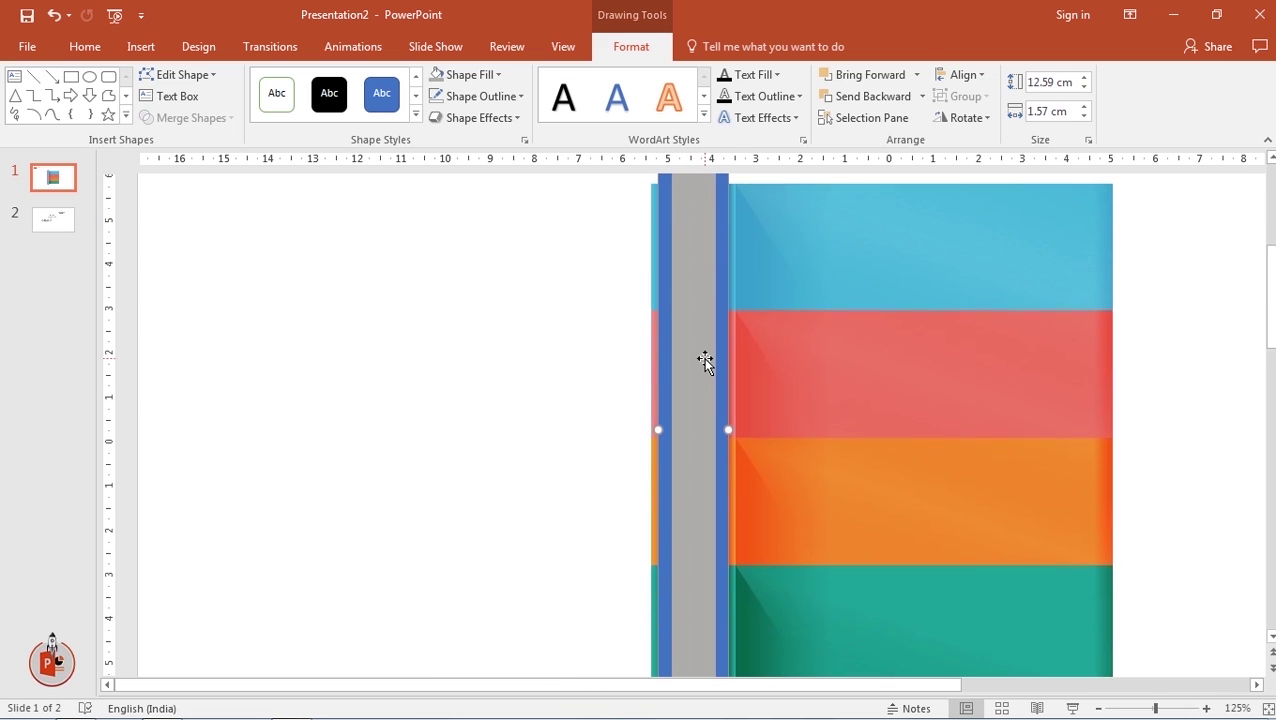
scroll(705, 362, down, 1)
scroll(705, 362, down, 2)
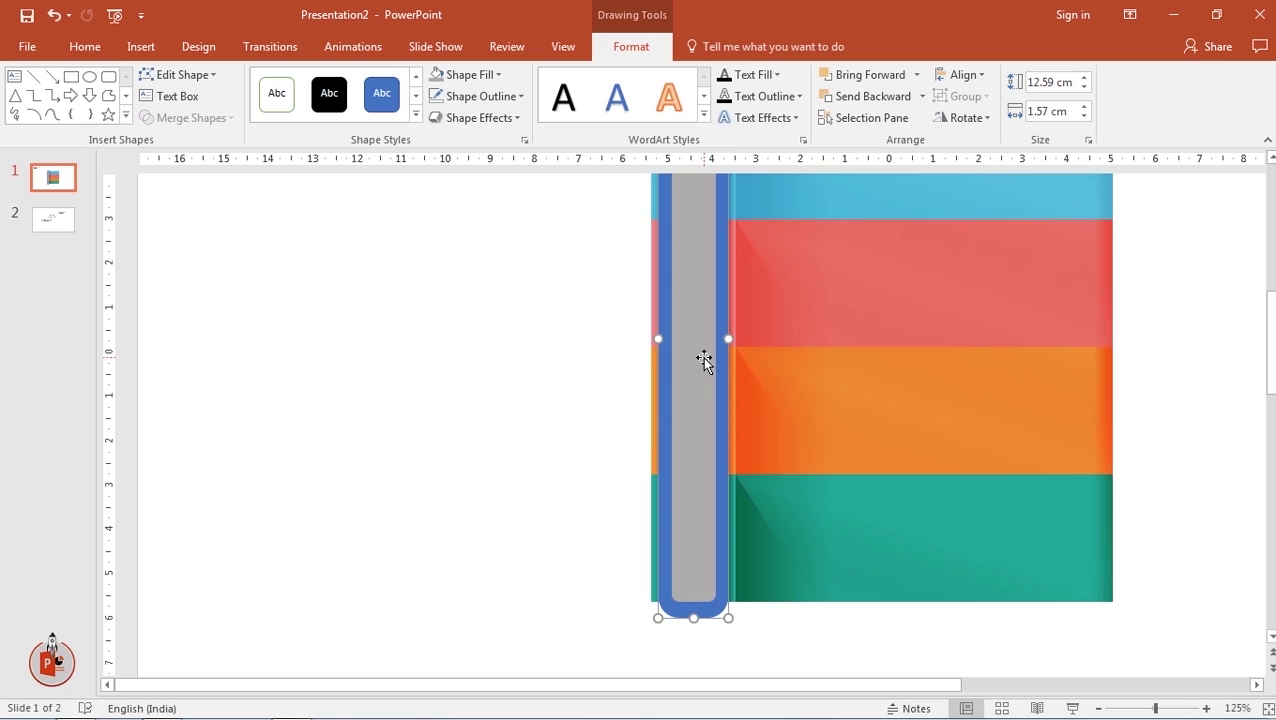
Subtract the grey bar from the blue bar with Merge Shapes and nudge the U shape lower
ctrl+click(686, 547)
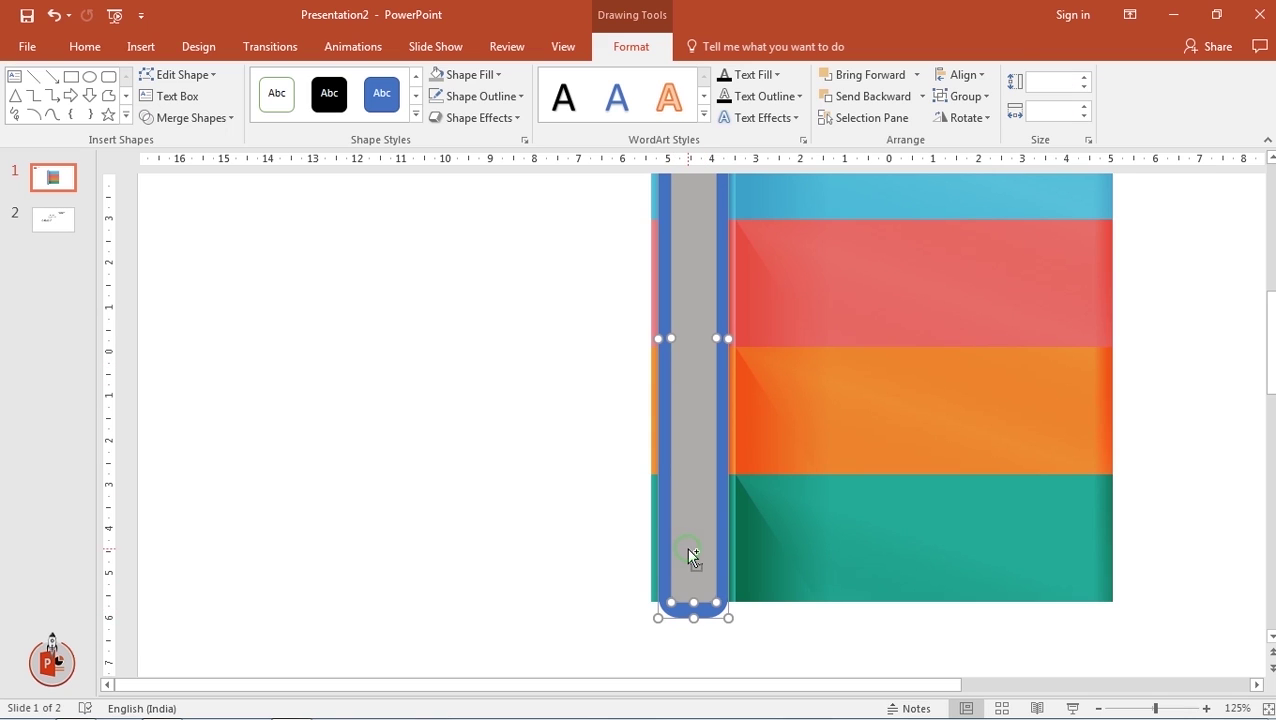
click(228, 118)
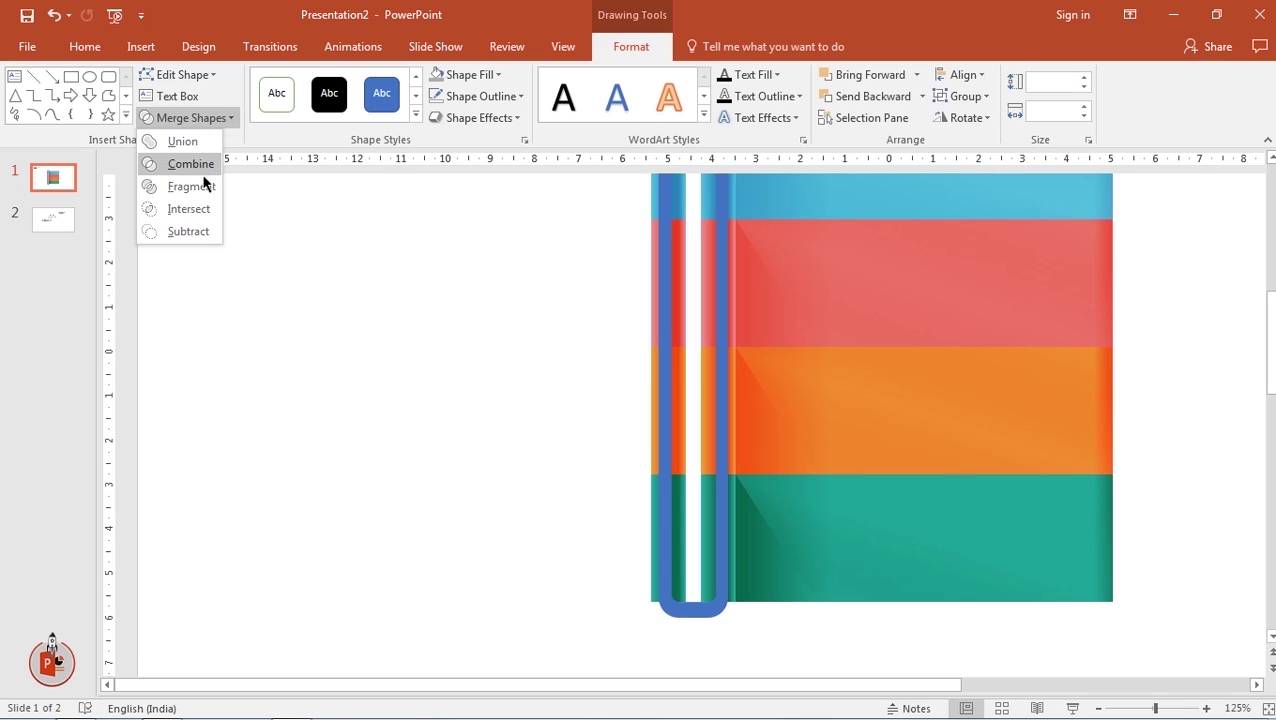
click(193, 232)
drag(690, 618, 690, 624)
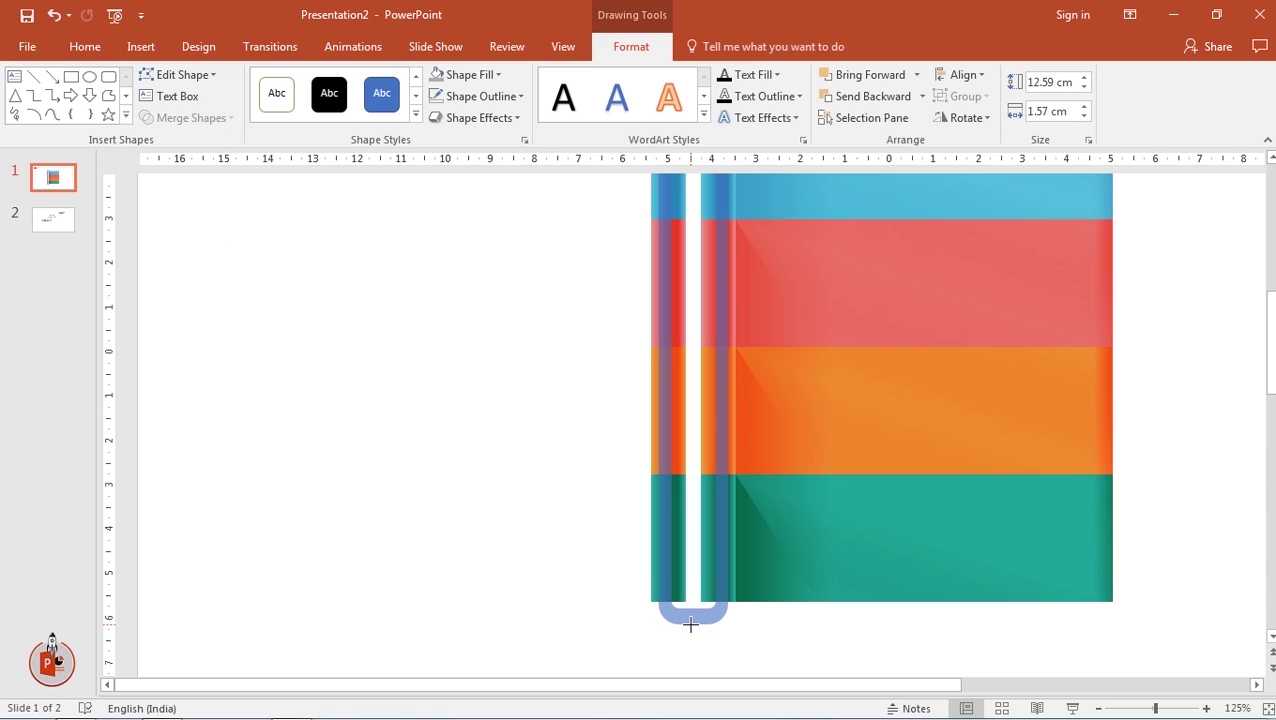
Drag the blue U-shaped bracket up so it wraps around the left roll
drag(690, 627, 688, 628)
scroll(676, 571, up, 3)
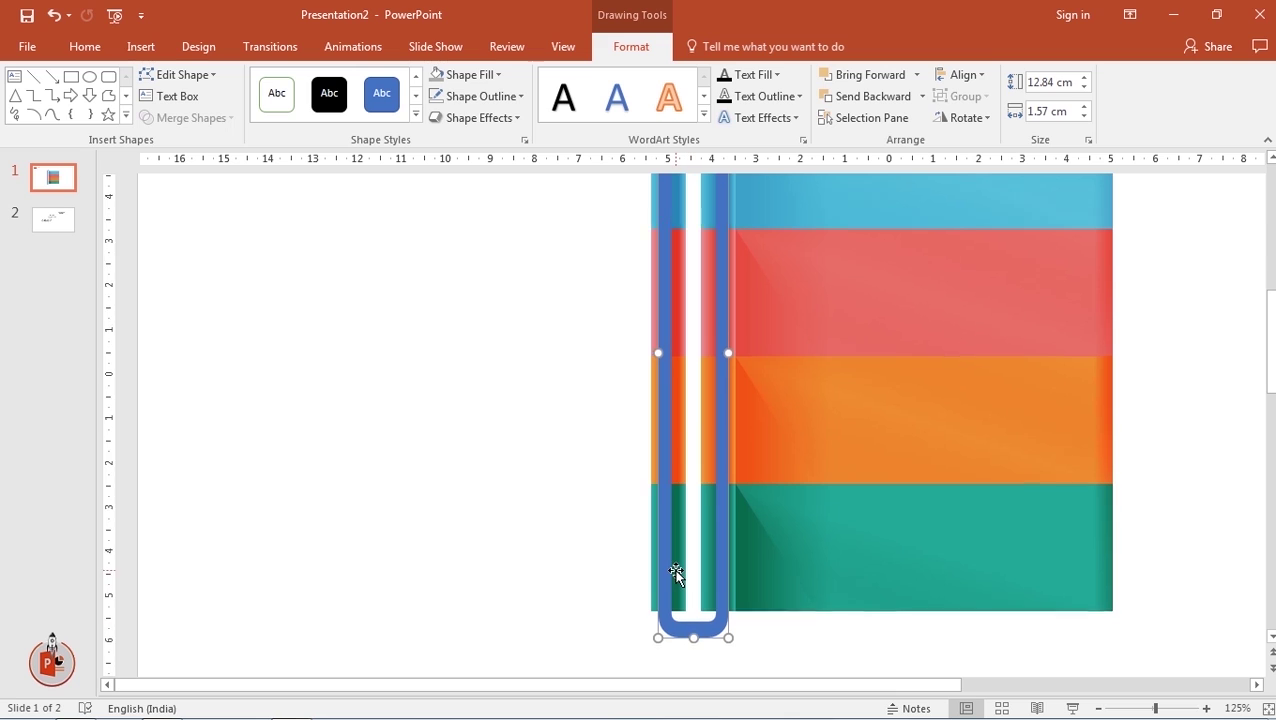
scroll(676, 571, up, 3)
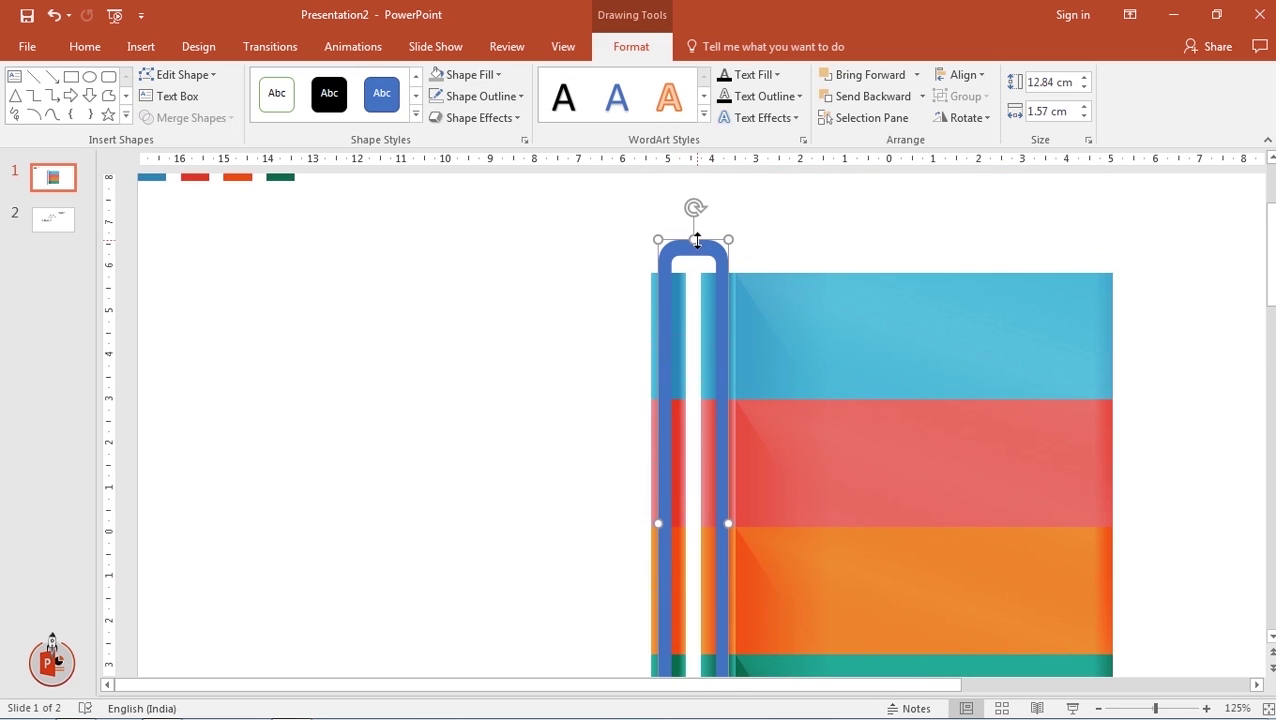
drag(697, 240, 698, 241)
click(806, 245)
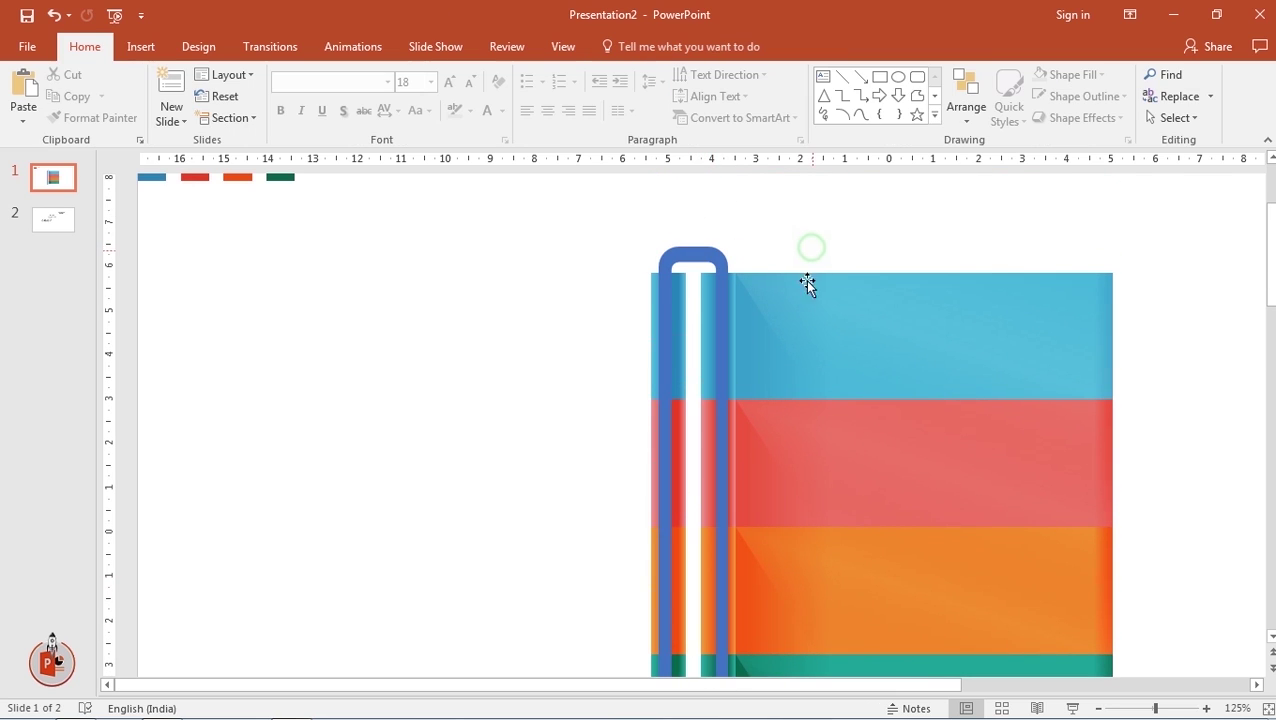
scroll(800, 300, down, 5)
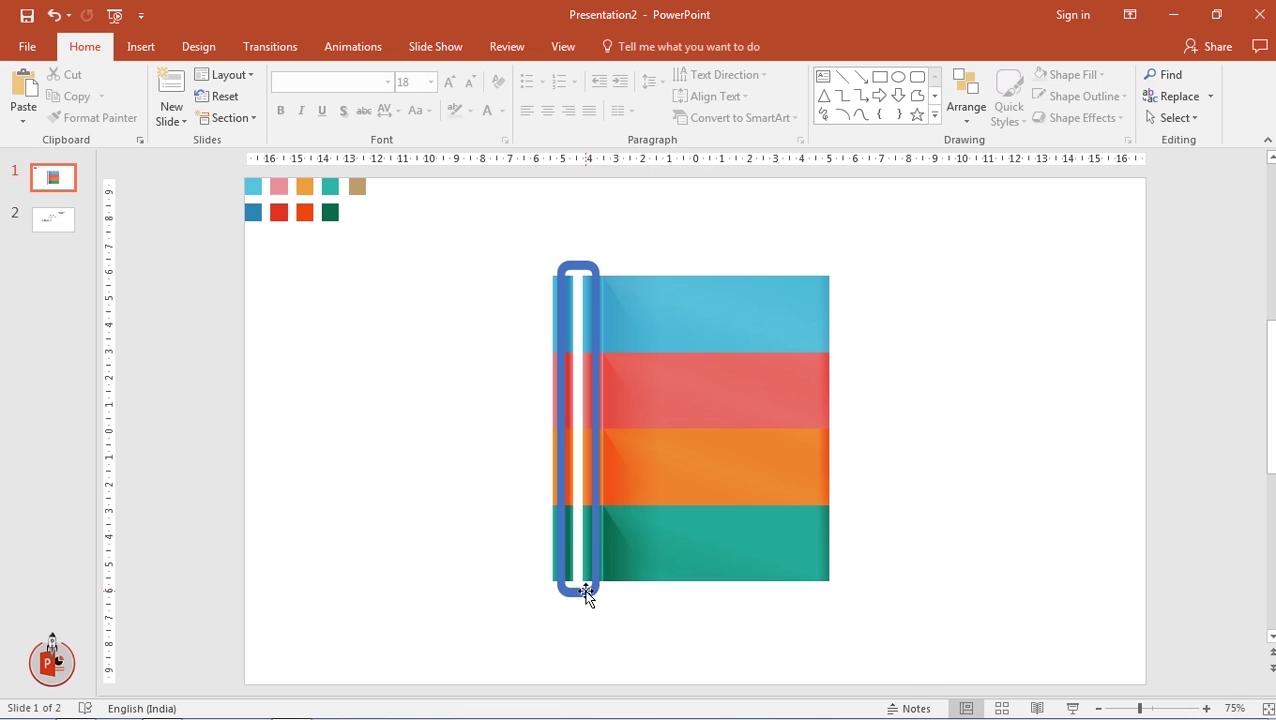
Send the blue bracket to the back, behind the colored strips
click(586, 595)
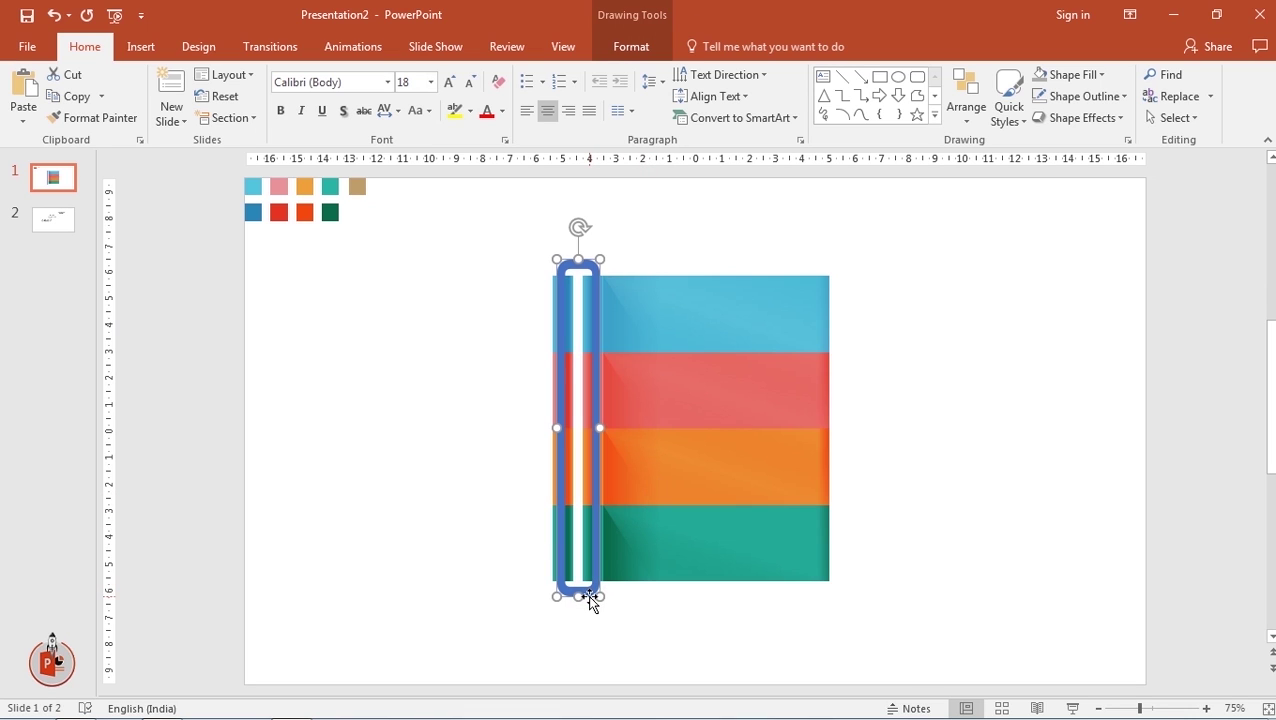
right_click(588, 590)
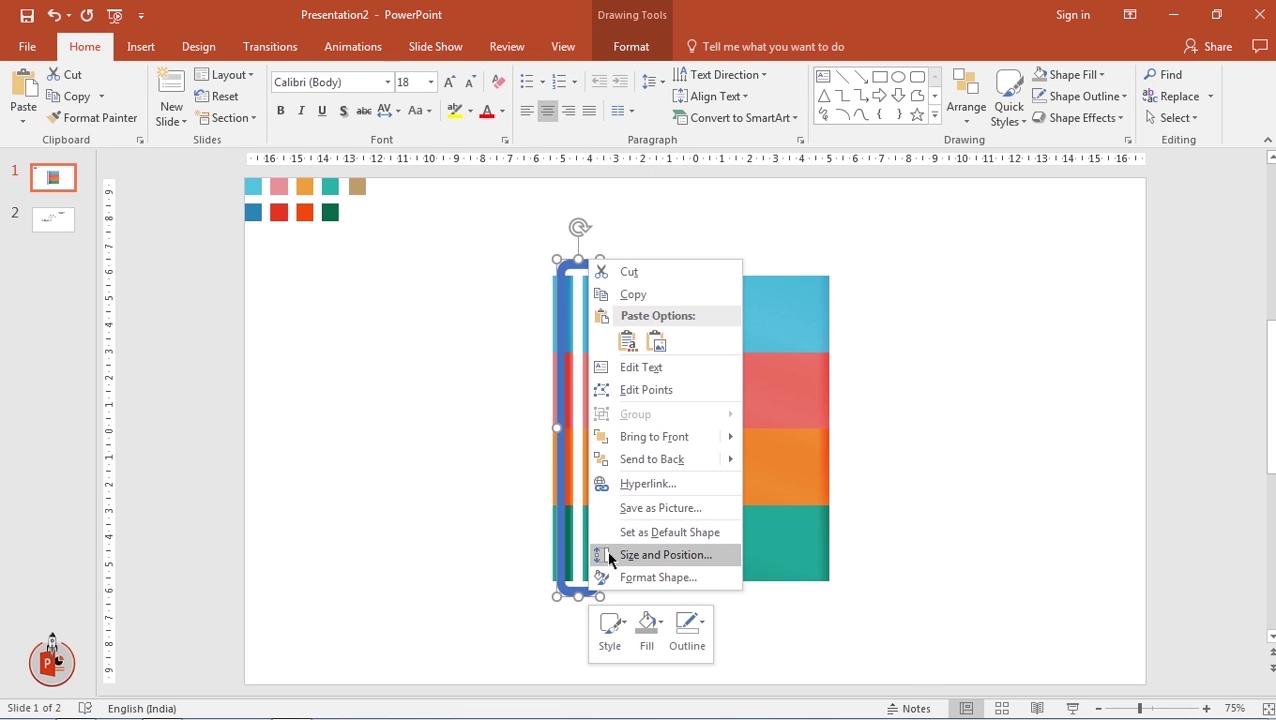
click(652, 459)
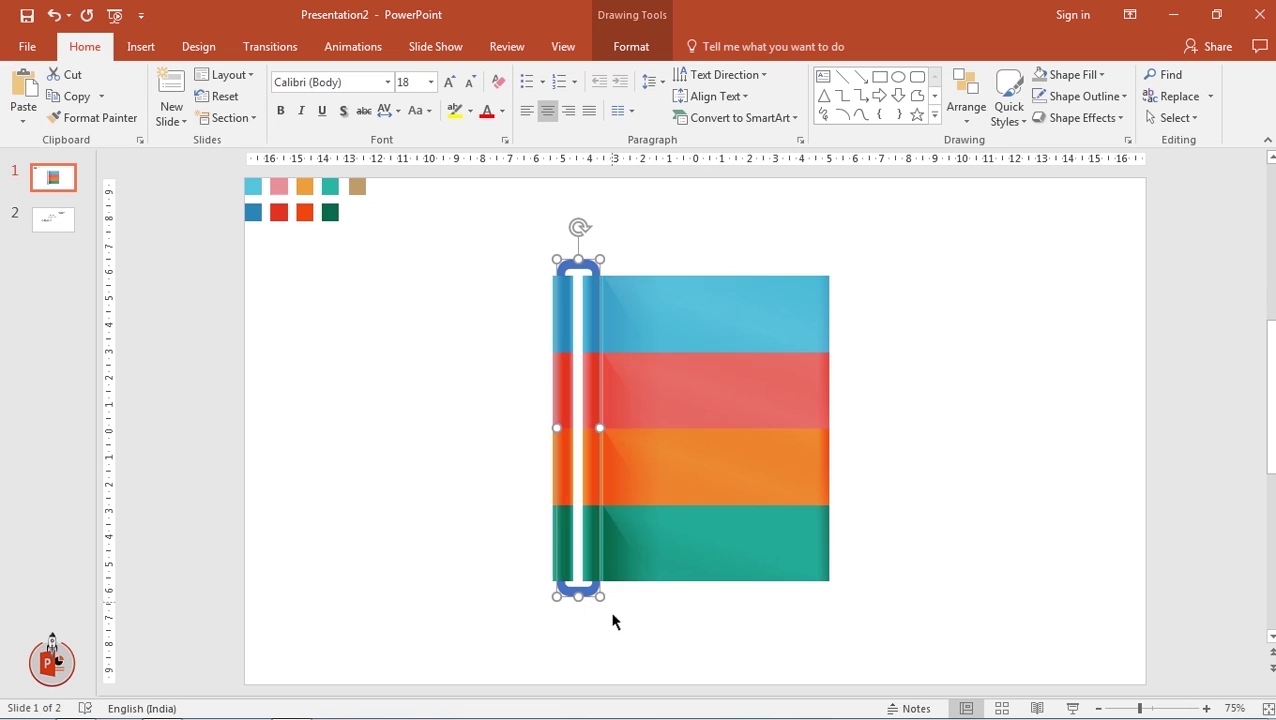
Remove the bracket's outline with No Outline
click(636, 615)
click(577, 266)
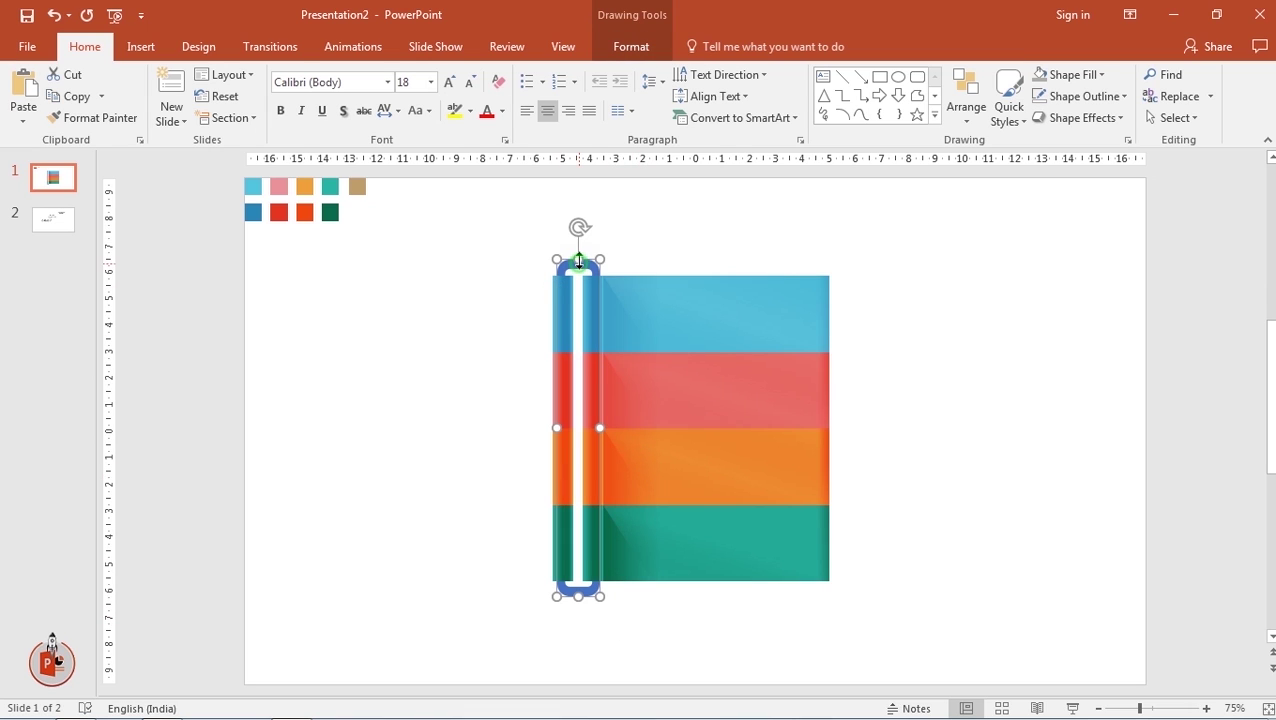
click(607, 45)
click(507, 96)
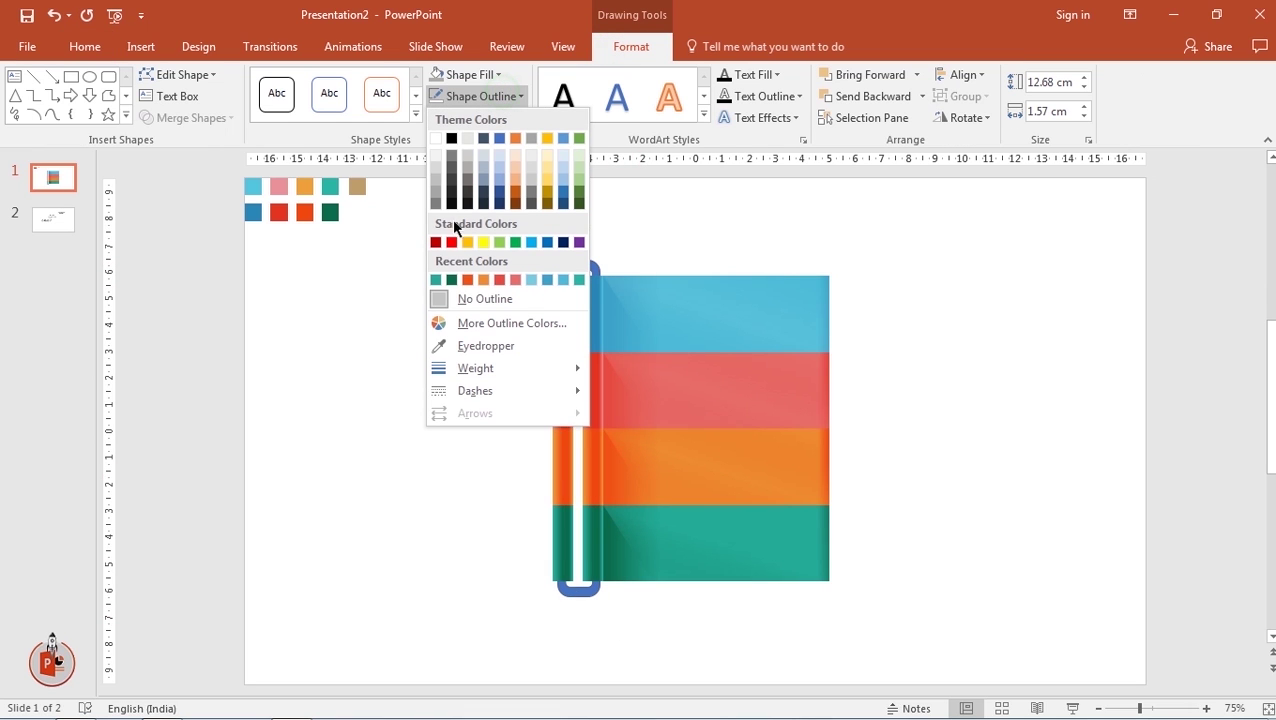
click(460, 299)
Fill the bracket tan by sampling the tan swatch with the eyedropper
click(496, 78)
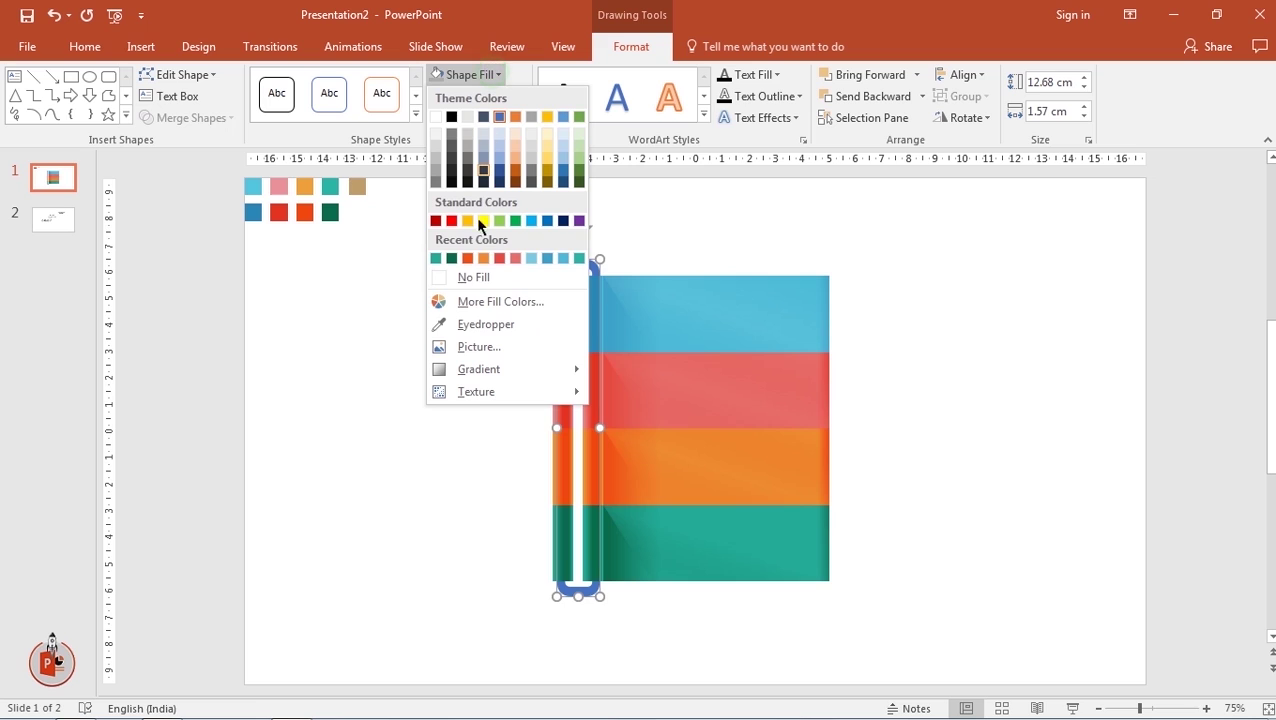
click(473, 323)
click(357, 186)
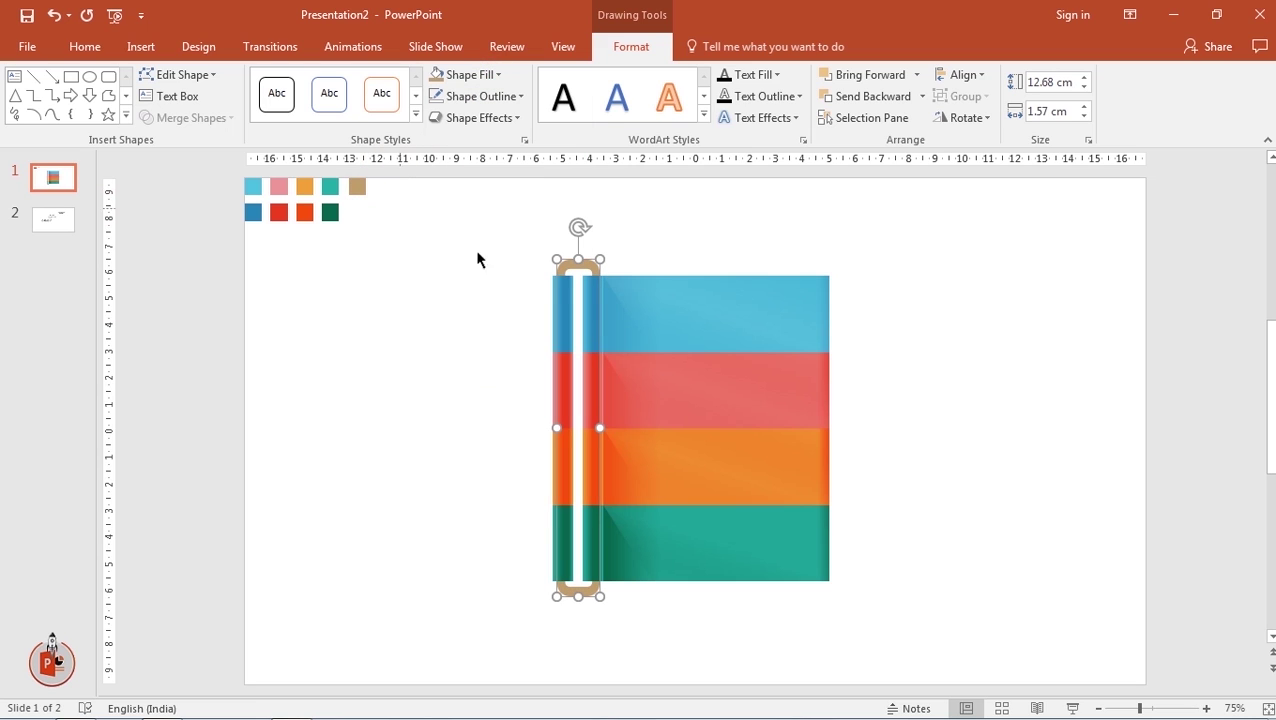
click(502, 240)
click(578, 268)
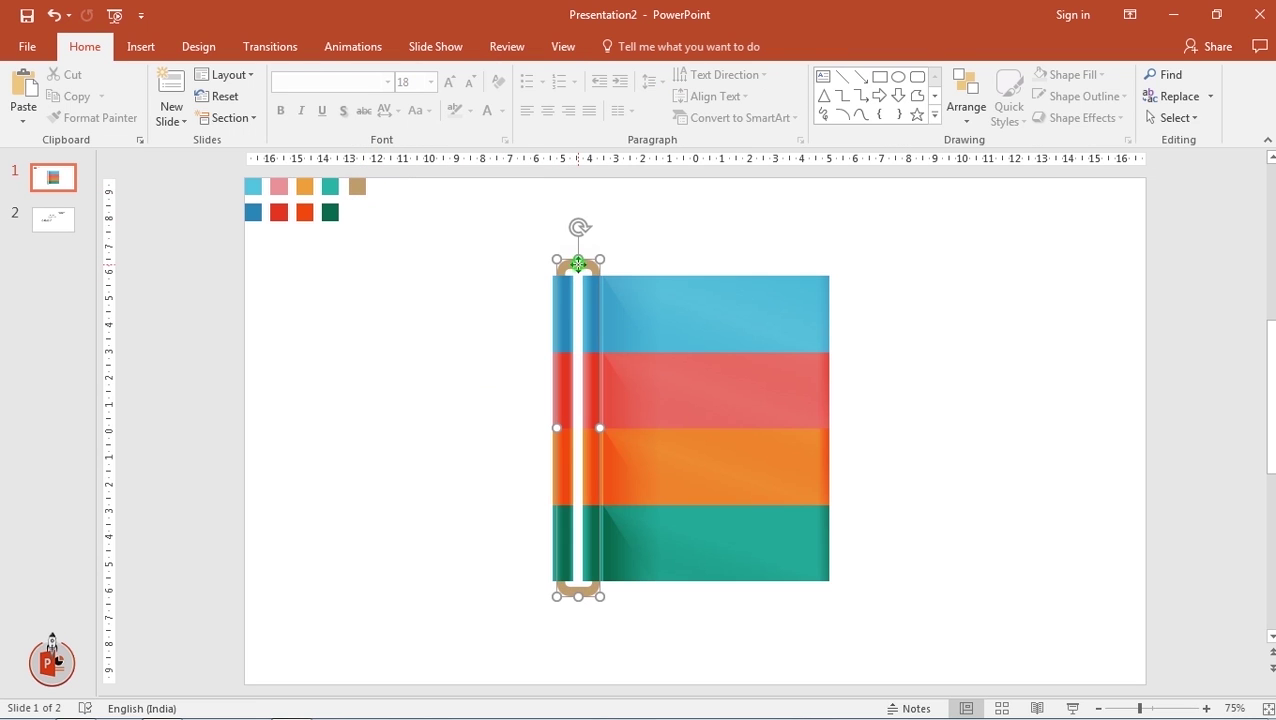
Apply the Inside: Bottom Left shadow preset to the tan bracket and close the pane
right_click(579, 265)
click(649, 583)
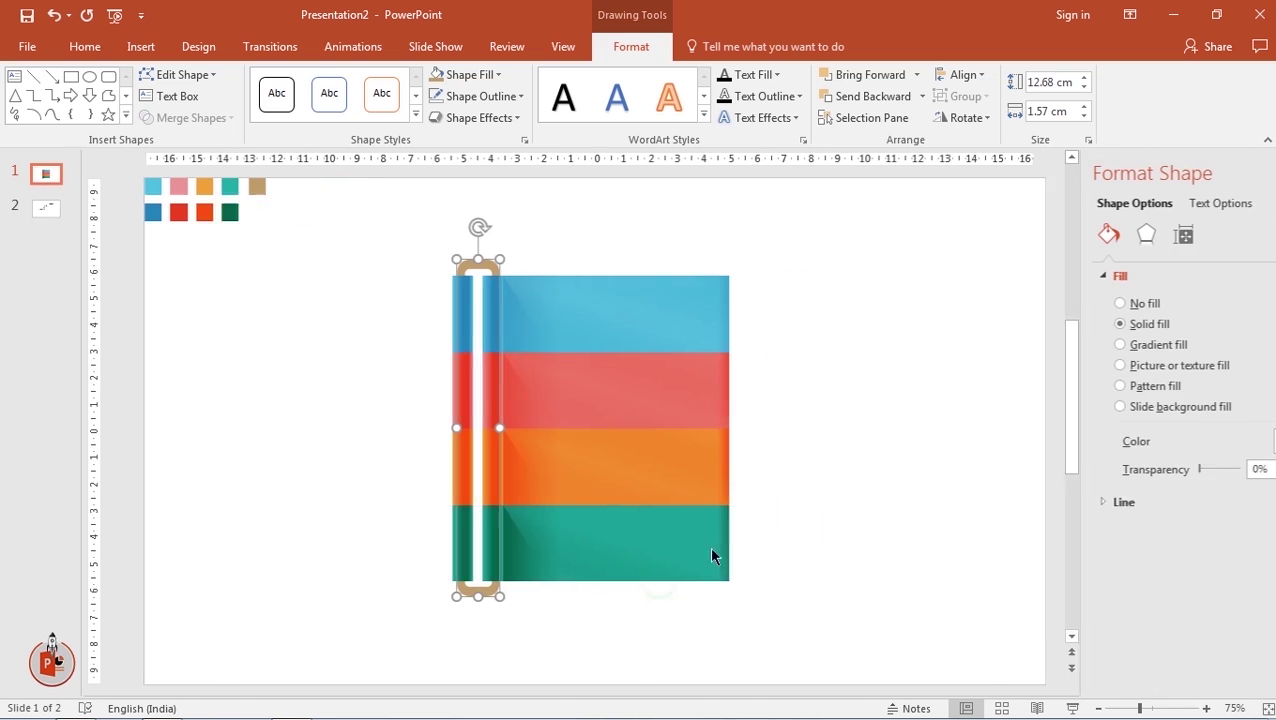
click(1076, 237)
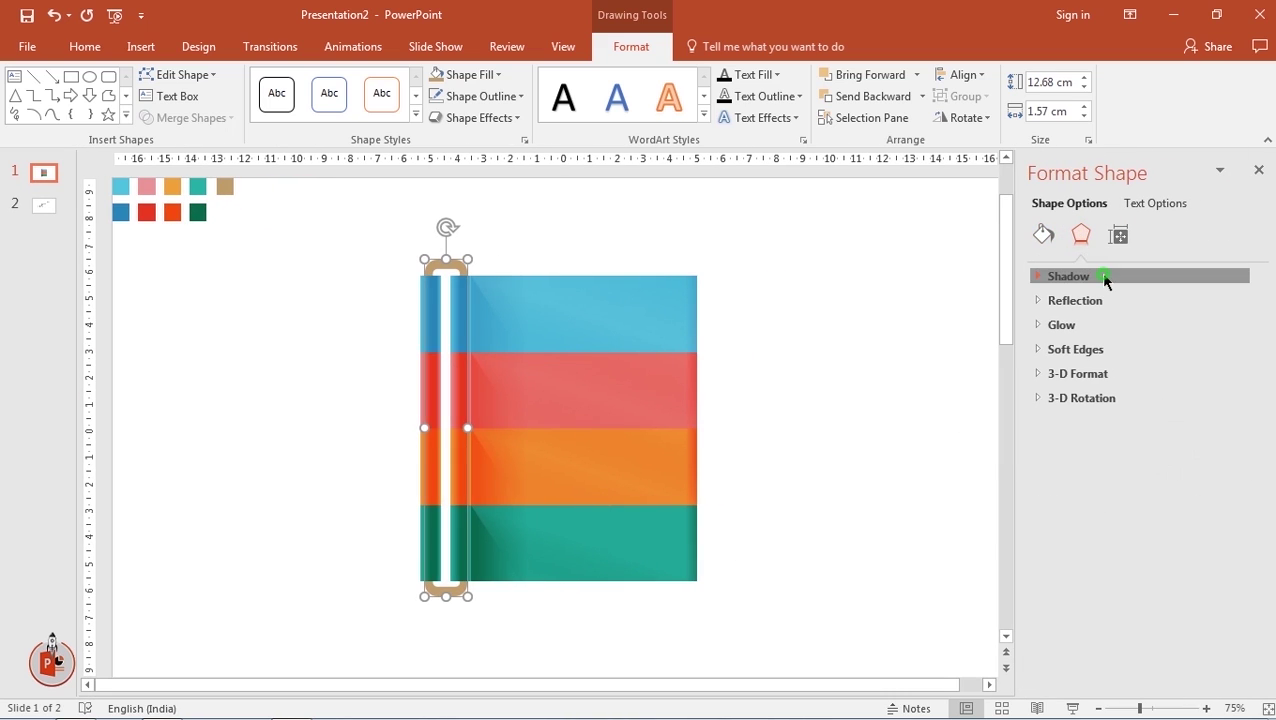
click(1104, 275)
click(1228, 302)
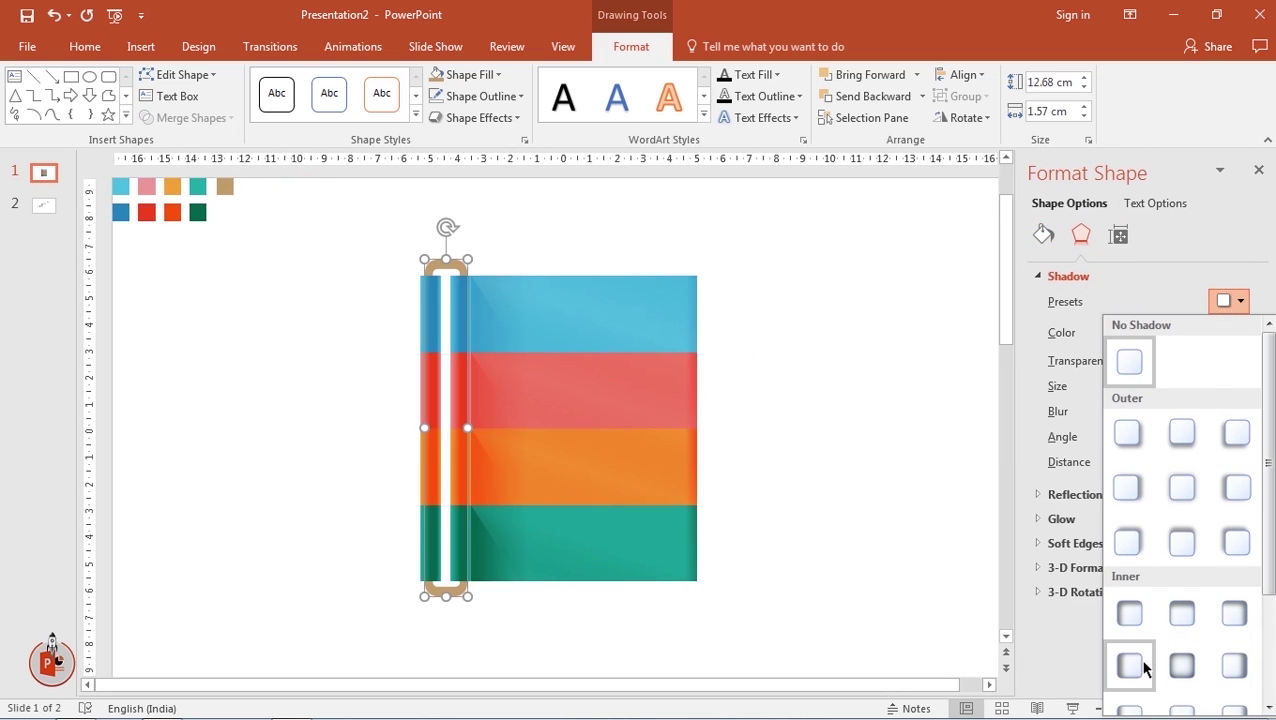
scroll(1138, 645, down, 3)
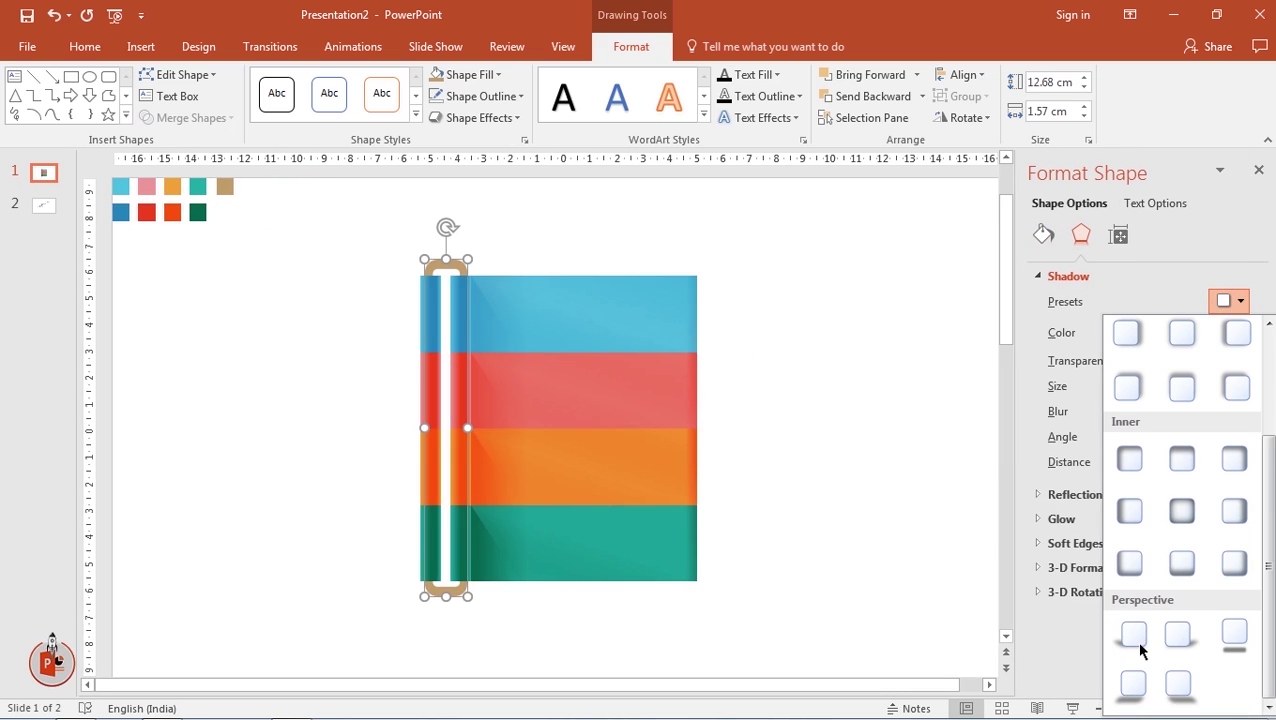
click(1130, 565)
click(888, 449)
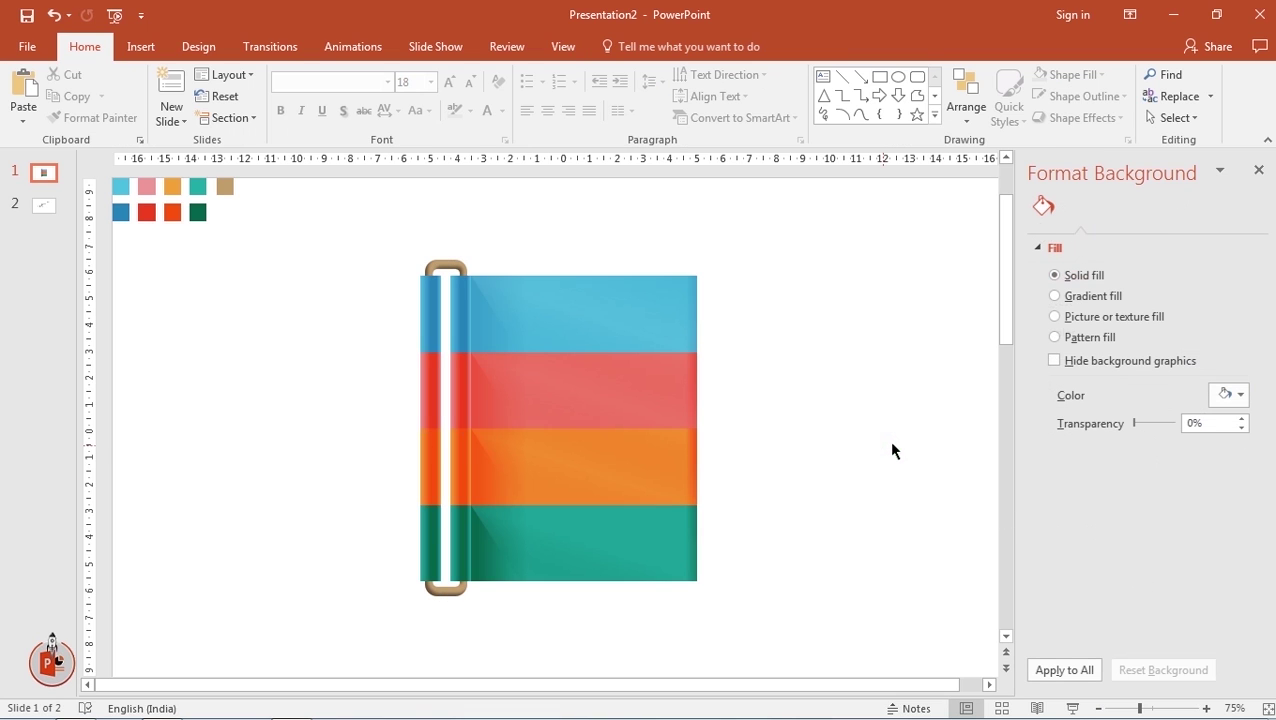
click(1258, 172)
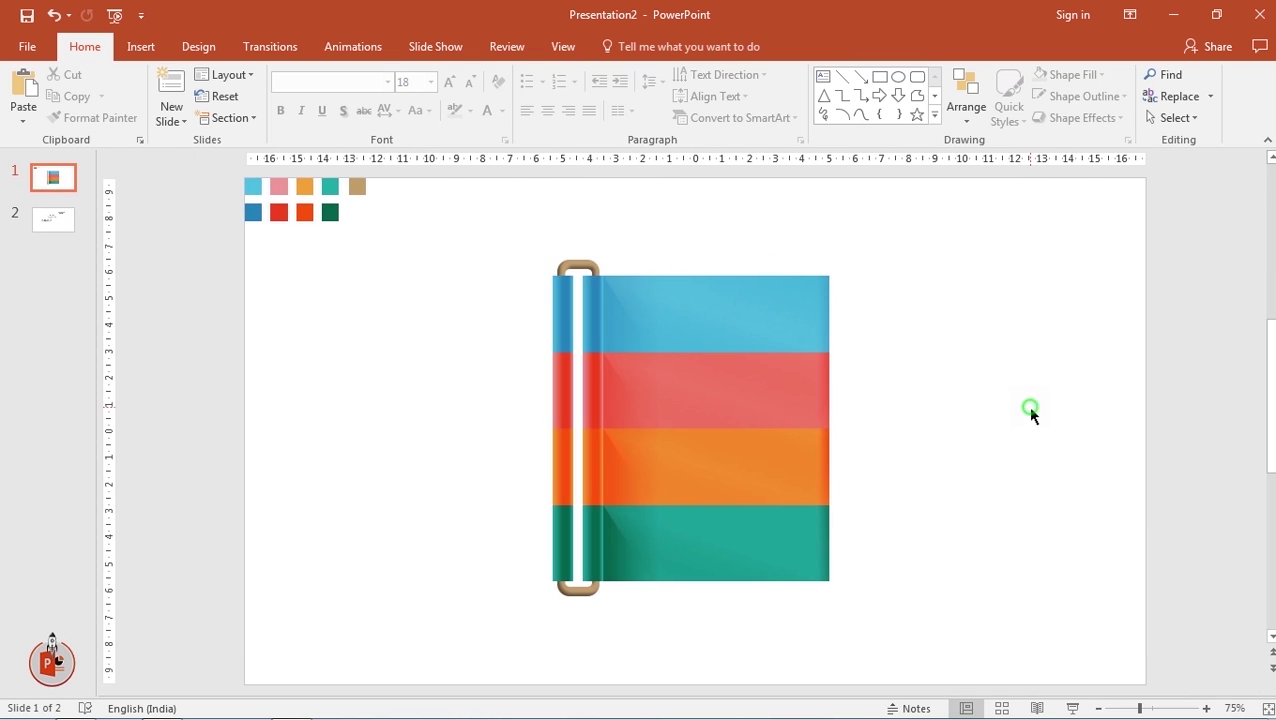
Give the green, orange, red and blue bars an outer offset shadow with 10 pt blur
click(630, 570)
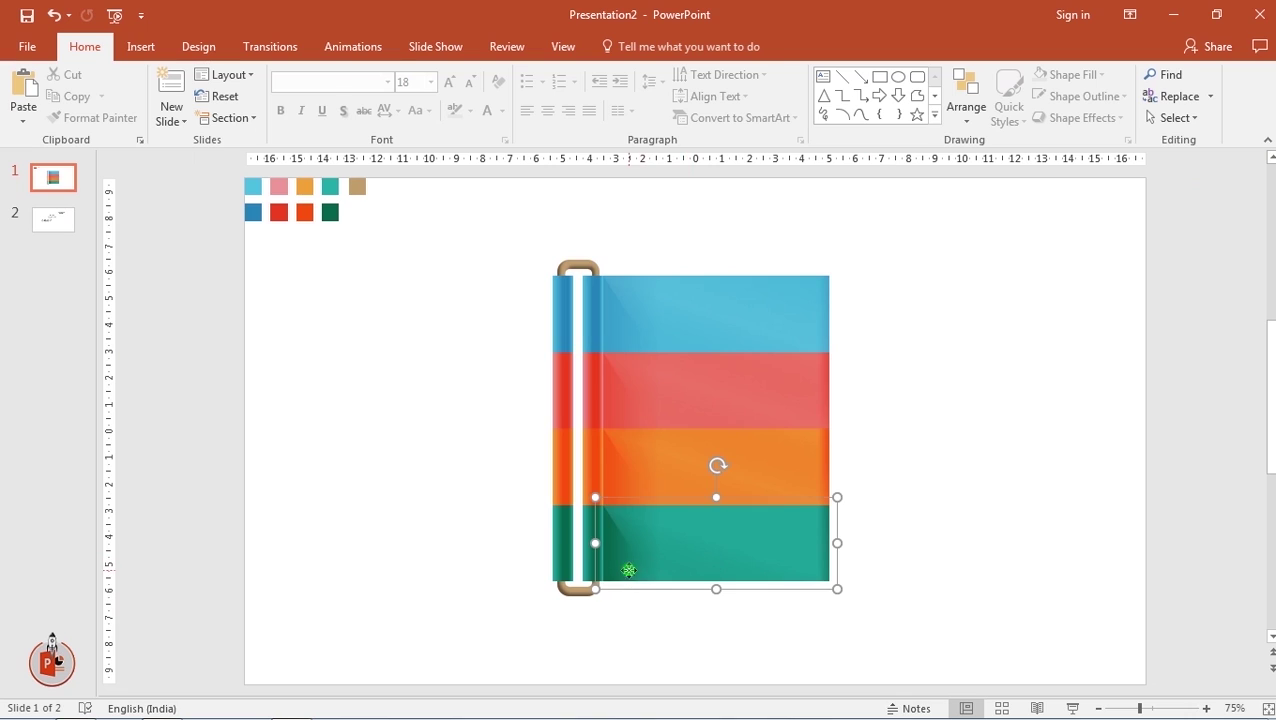
shift+click(698, 450)
shift+click(697, 375)
shift+click(683, 297)
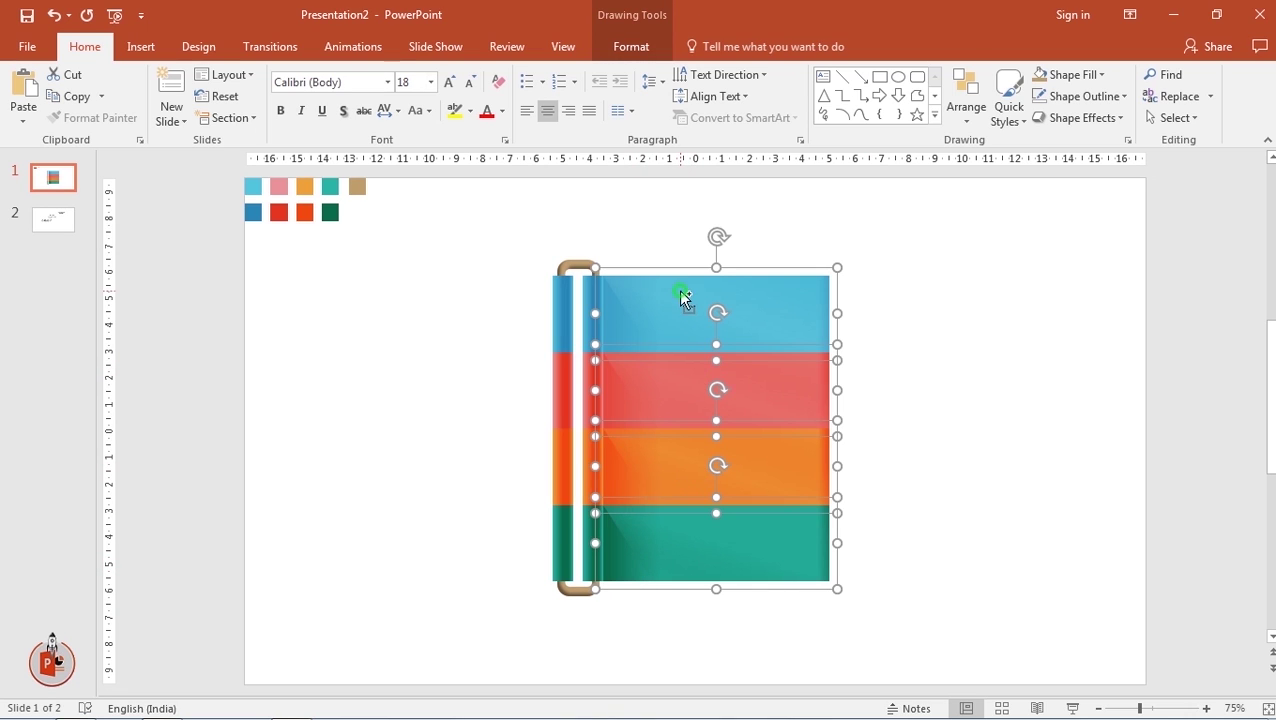
right_click(672, 300)
click(745, 545)
click(1081, 234)
click(1068, 276)
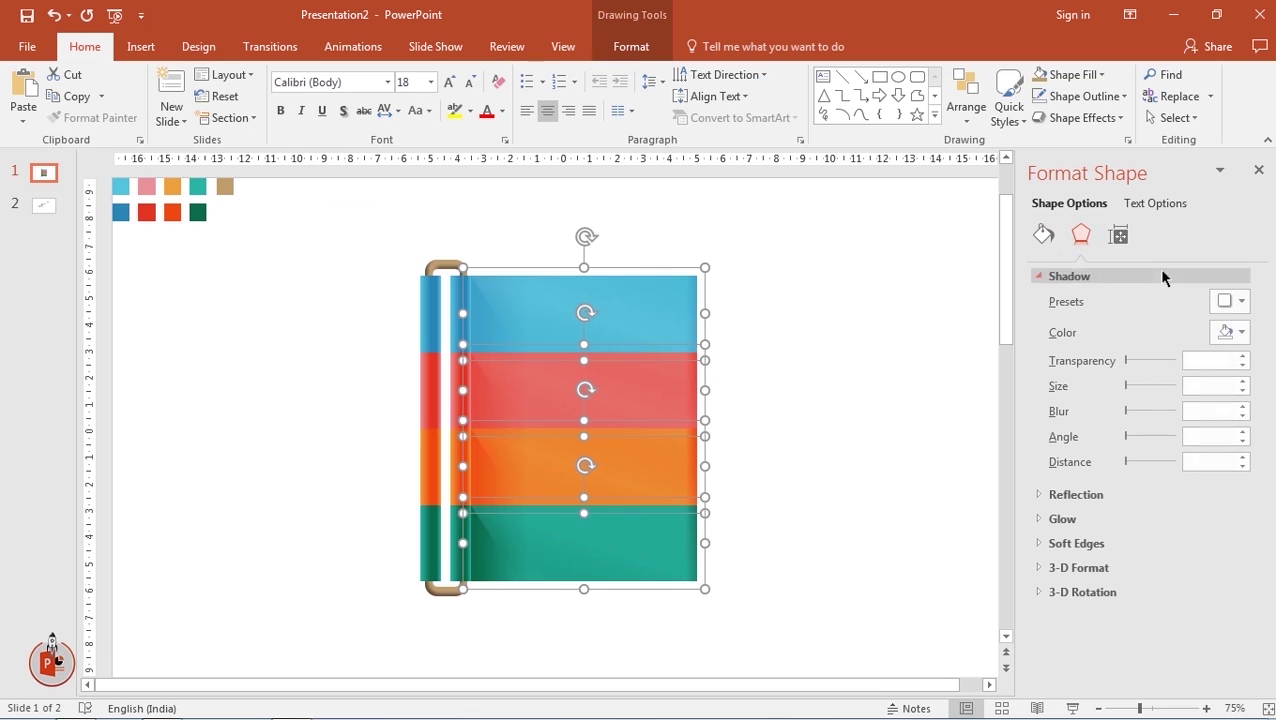
click(1230, 300)
click(1127, 487)
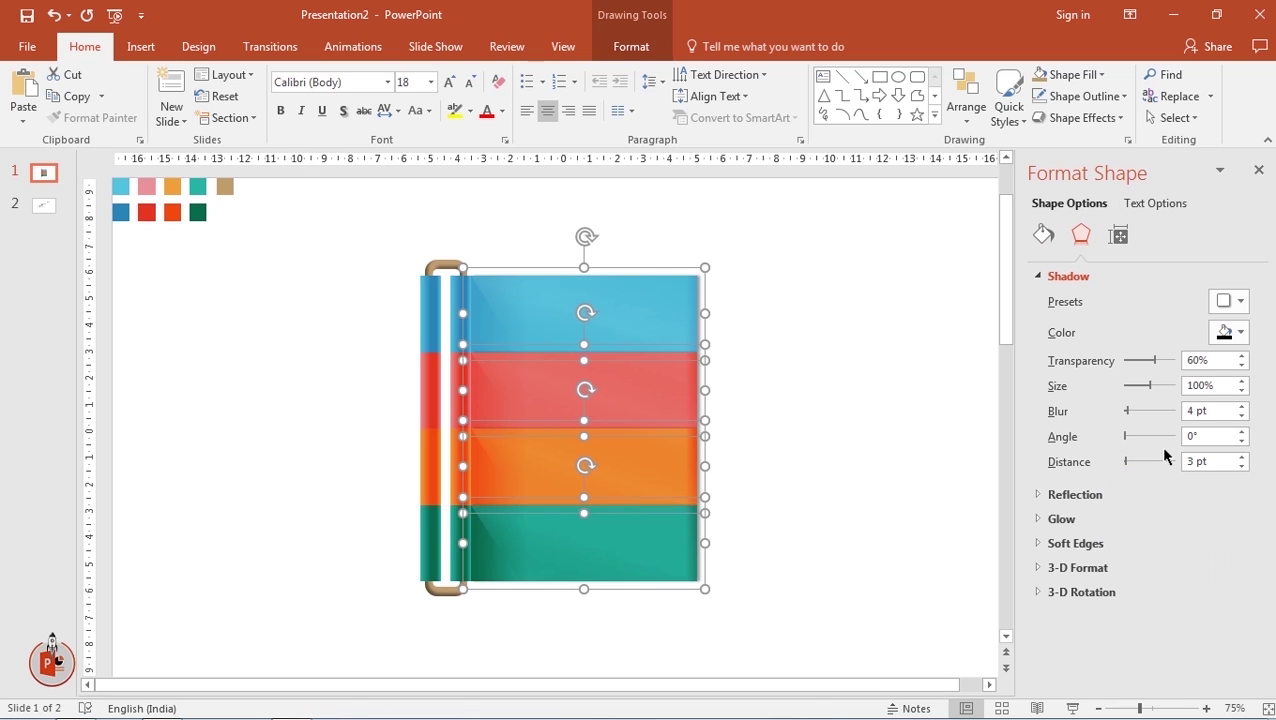
click(1241, 407)
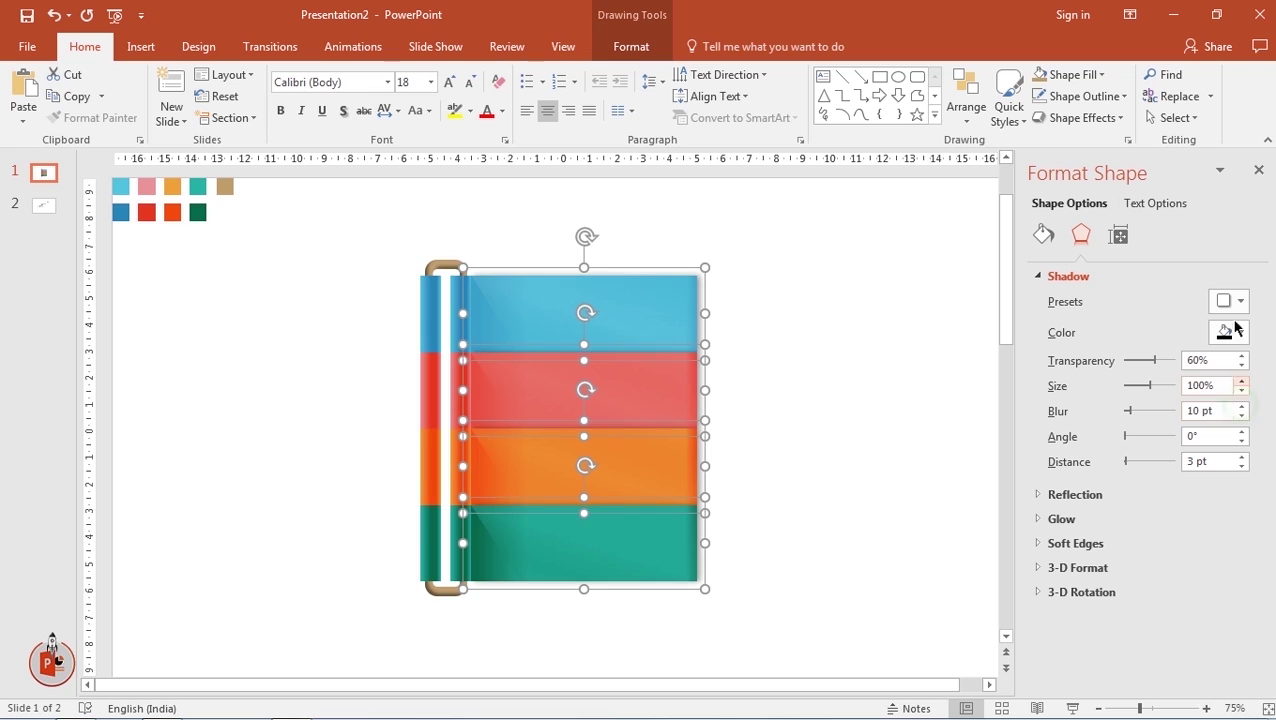
Apply an outer shadow preset to all eight small roll segments
click(433, 313)
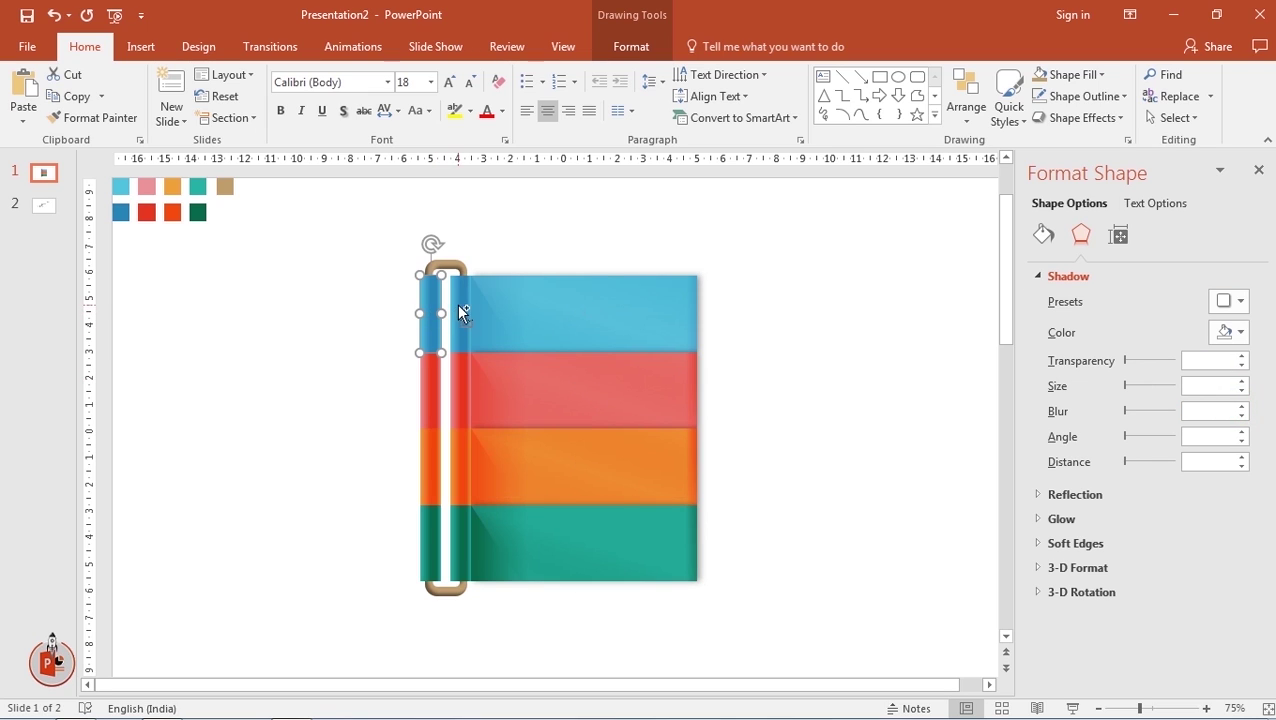
shift+click(460, 313)
shift+click(438, 388)
shift+click(463, 388)
shift+click(436, 460)
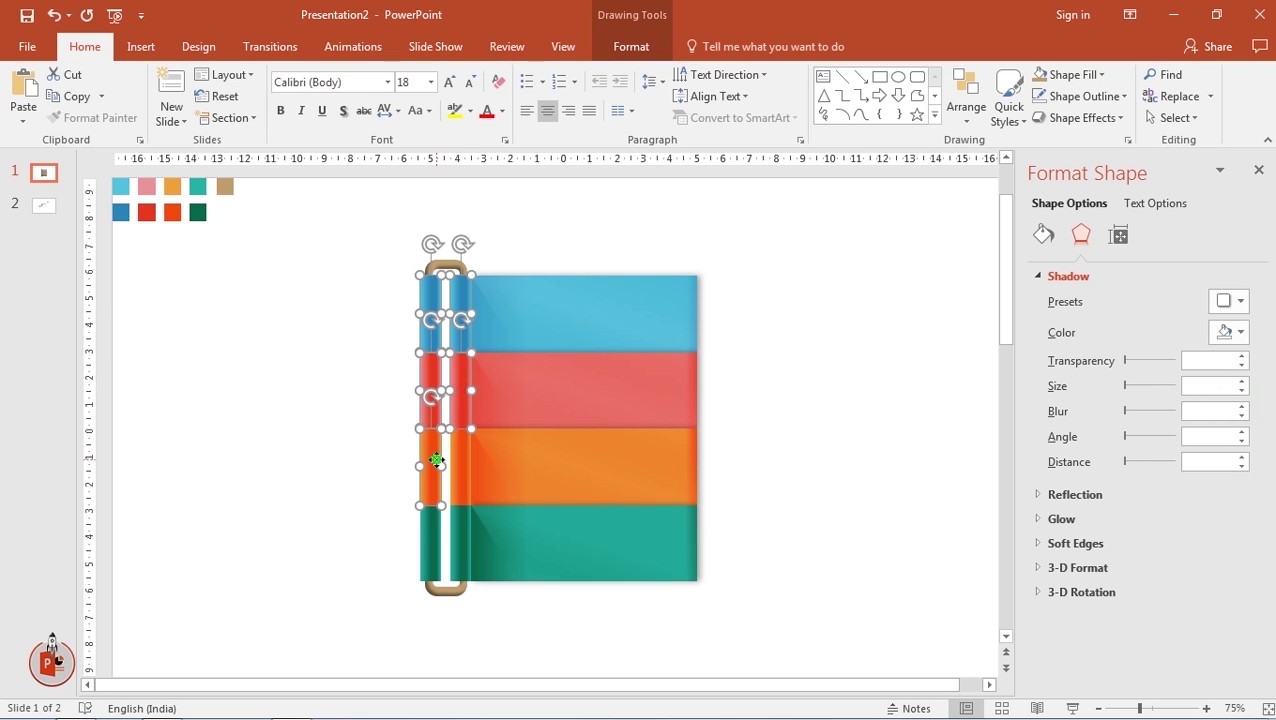
shift+click(457, 464)
shift+click(430, 526)
shift+click(460, 540)
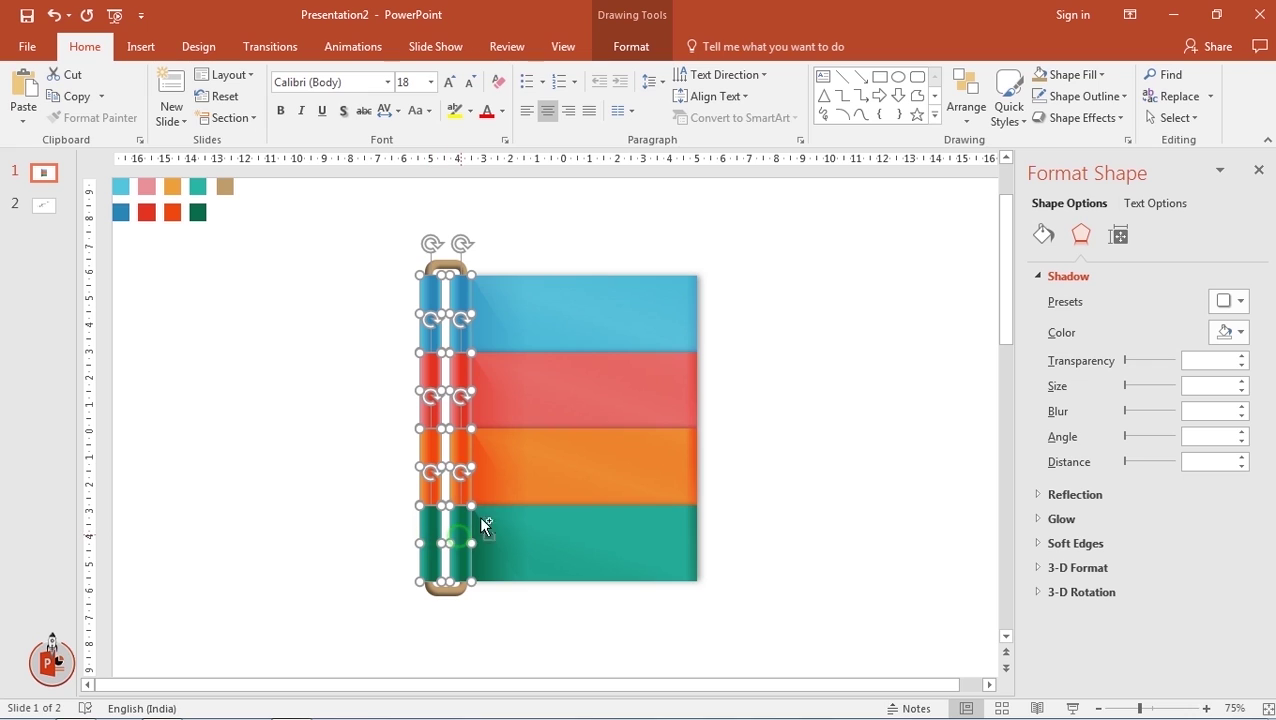
click(1227, 302)
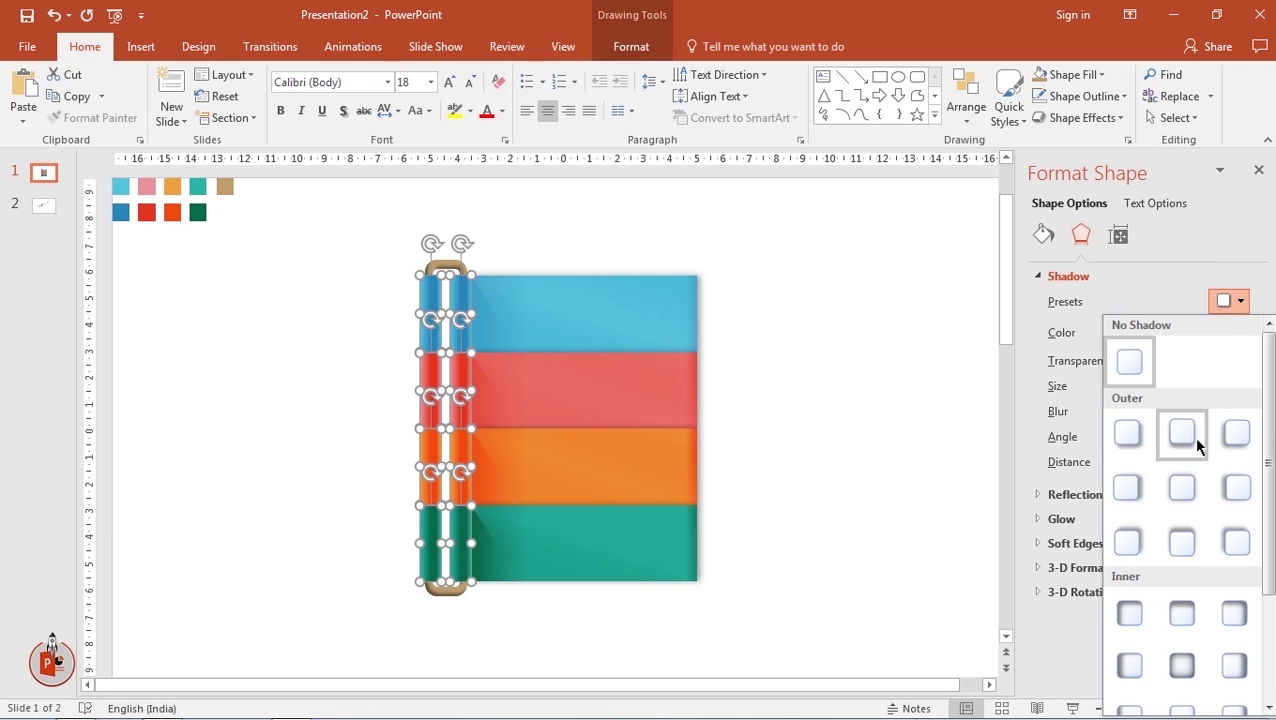
click(1180, 481)
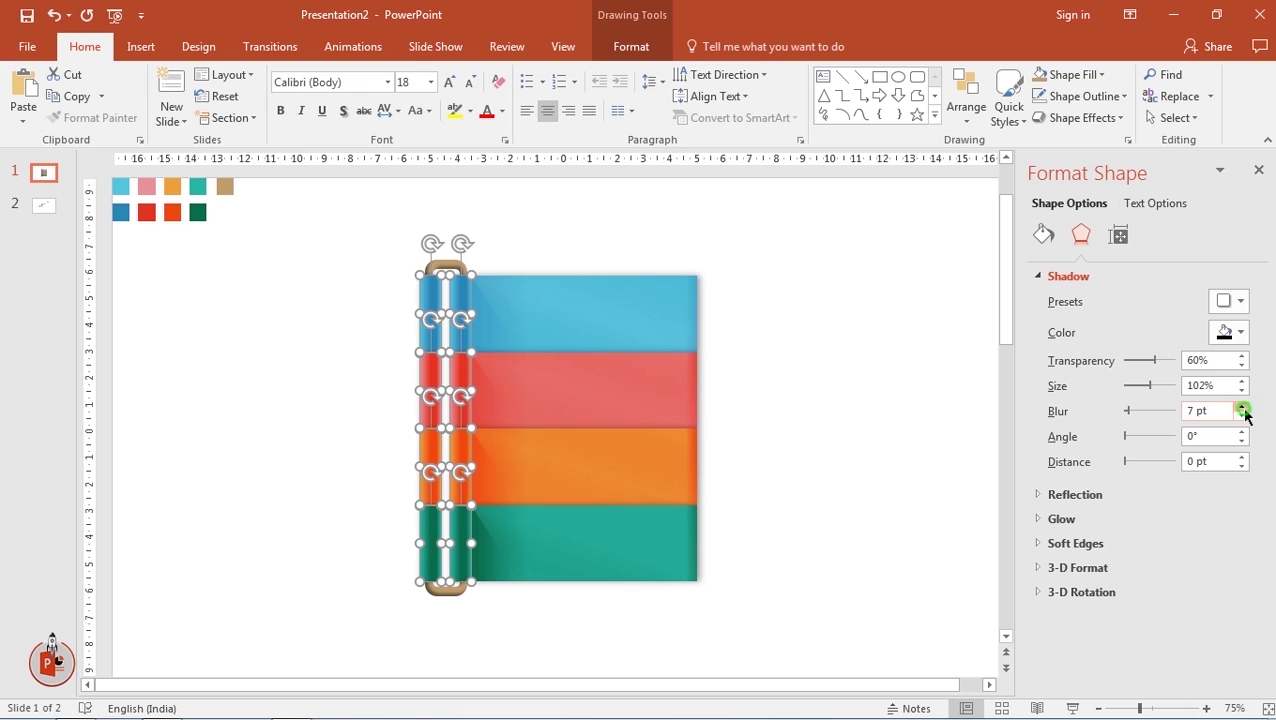
click(869, 415)
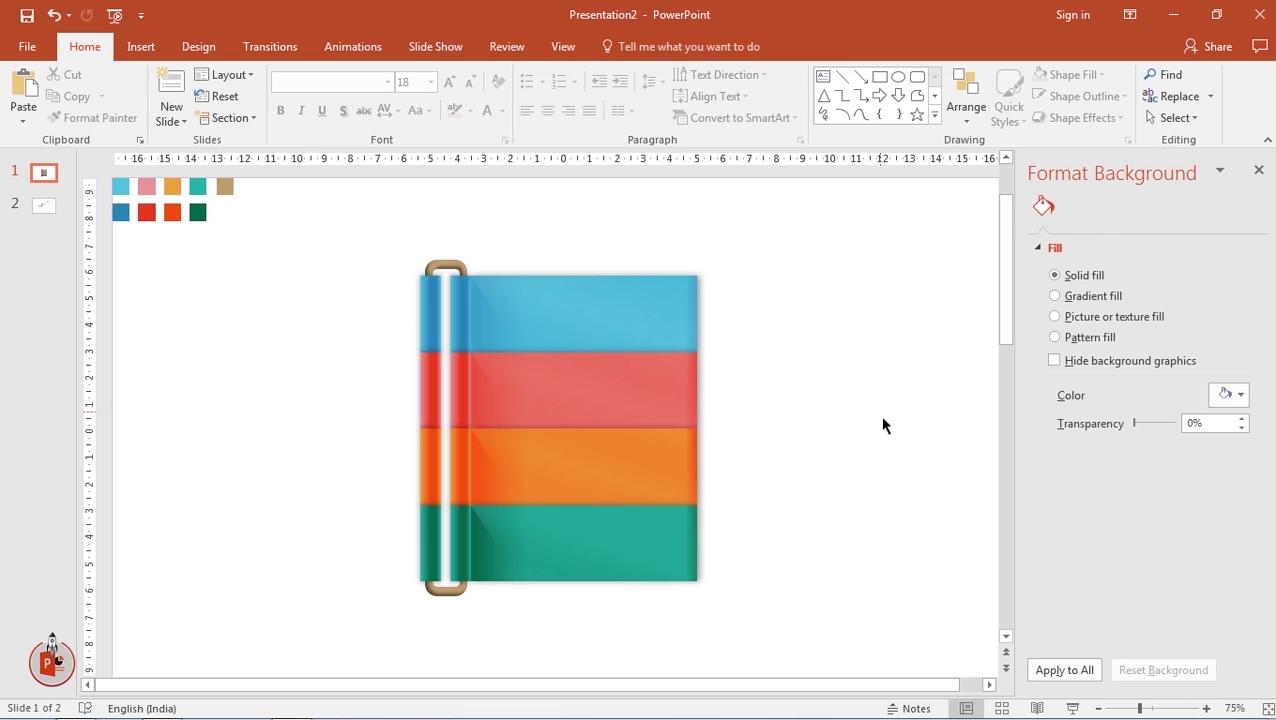
Delete all the colour swatches from slide 1
click(1258, 171)
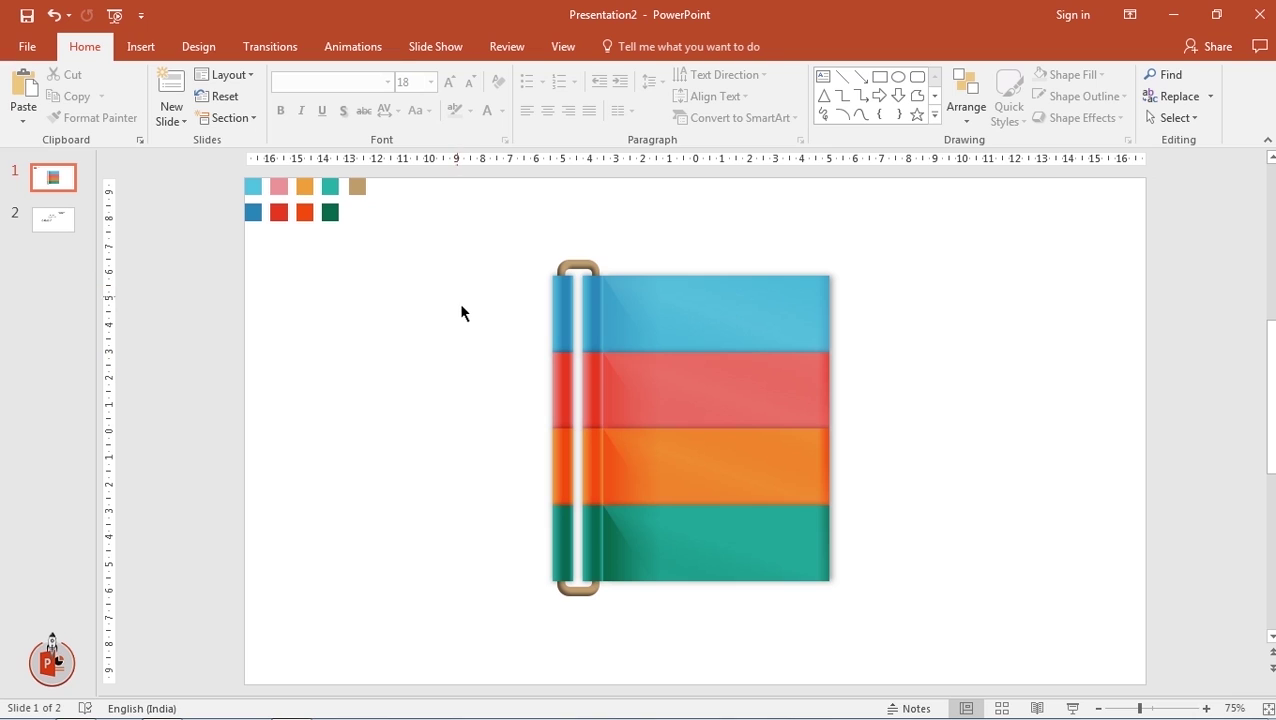
mouse_move(461, 307)
mouse_down()
mouse_move(184, 163)
mouse_move(213, 226)
mouse_up()
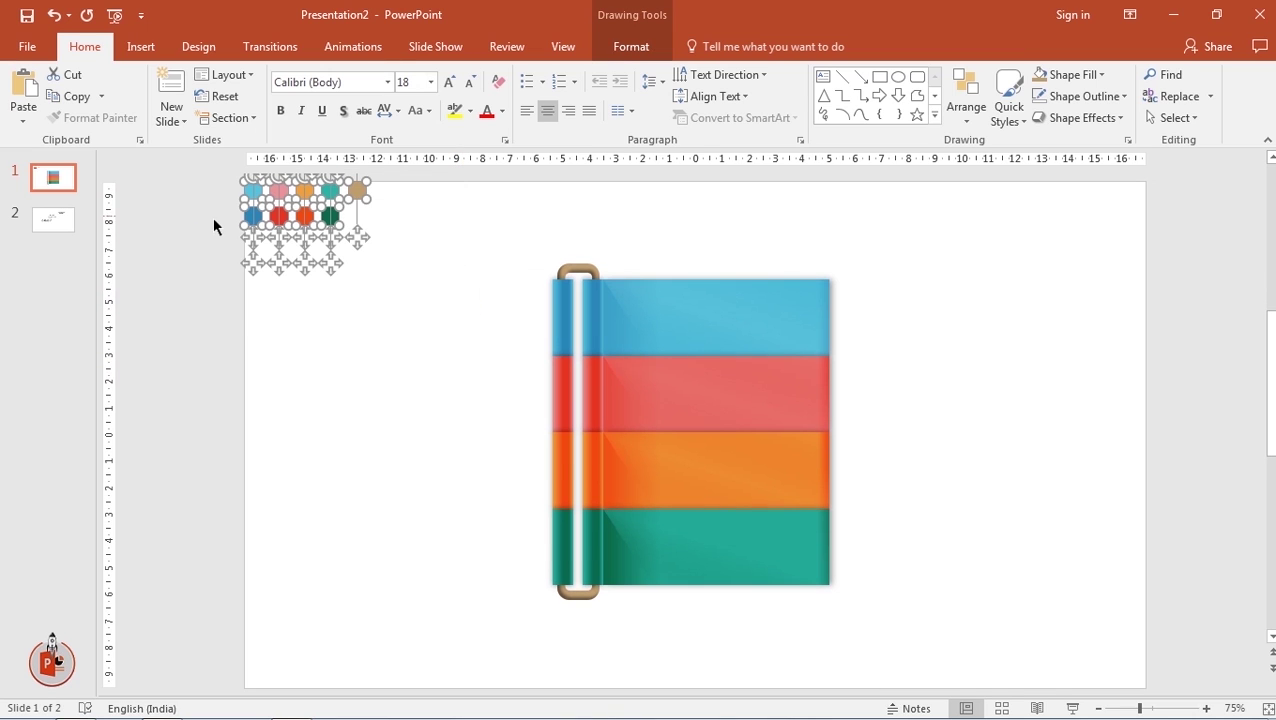
key(Delete)
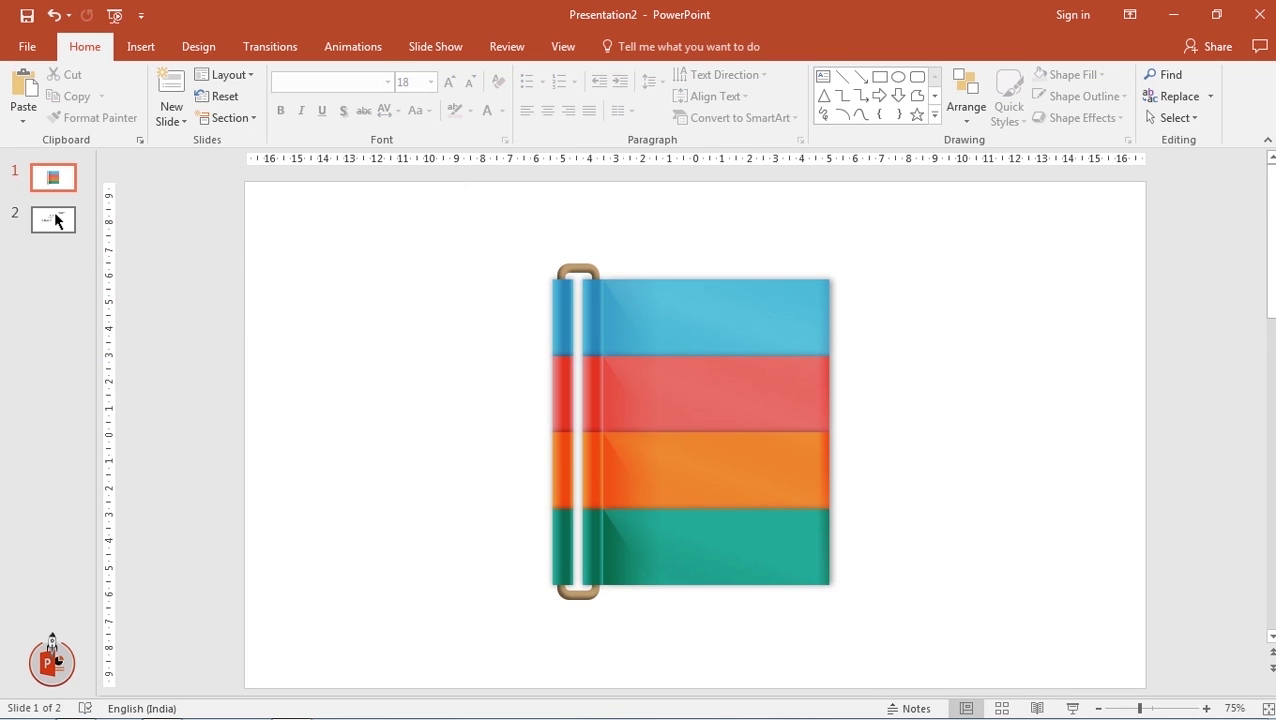
Bring the HEADING box and four icons from slide 2 onto slide 1
click(54, 219)
click(637, 324)
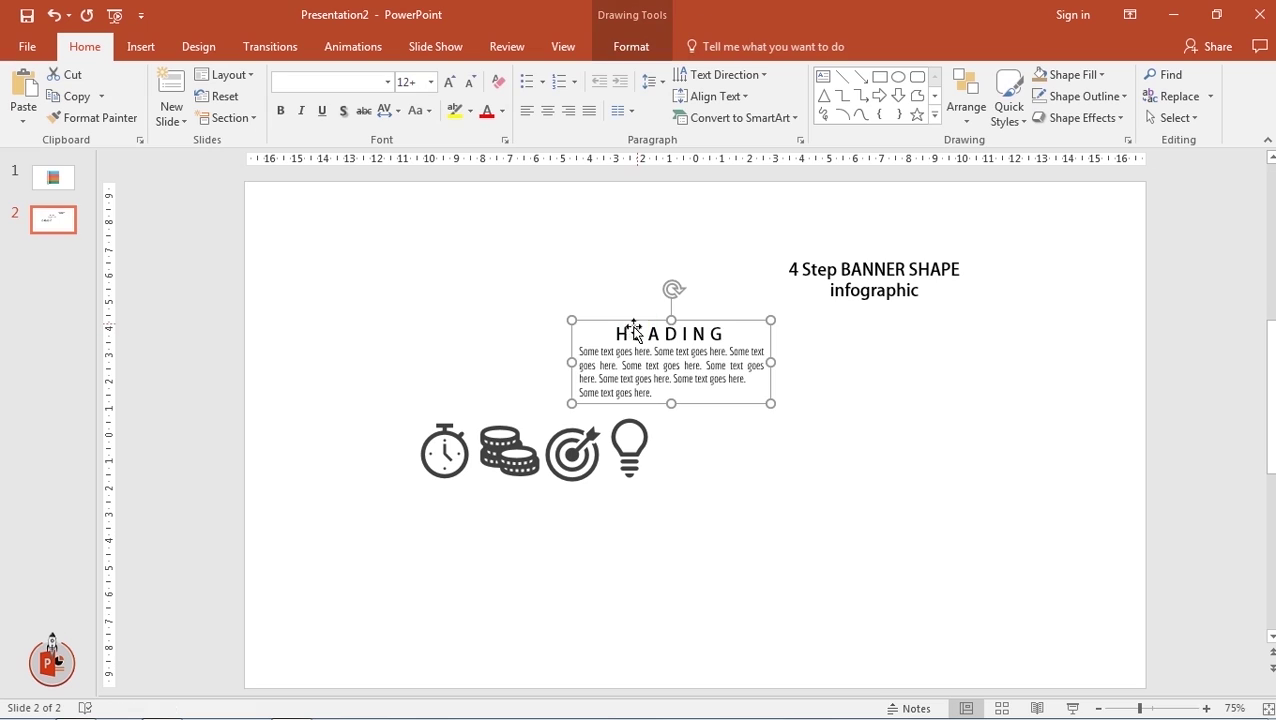
drag(344, 372, 724, 522)
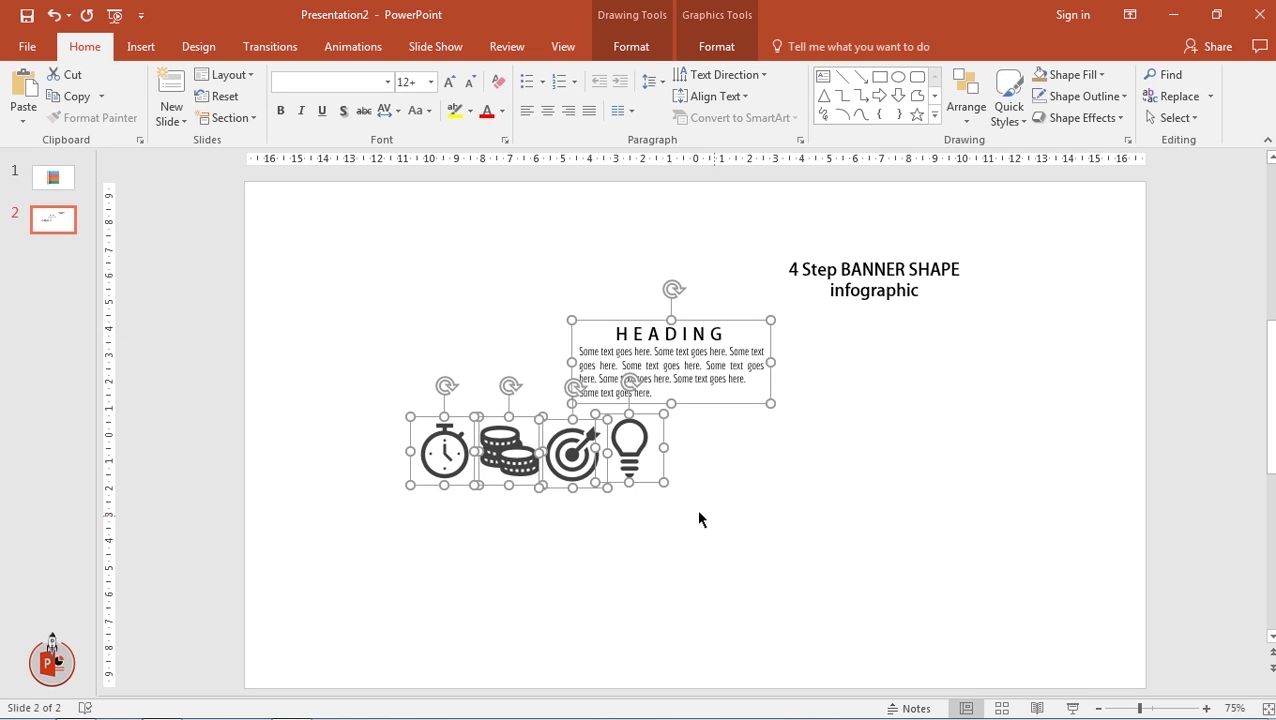
click(64, 184)
key(ctrl+v)
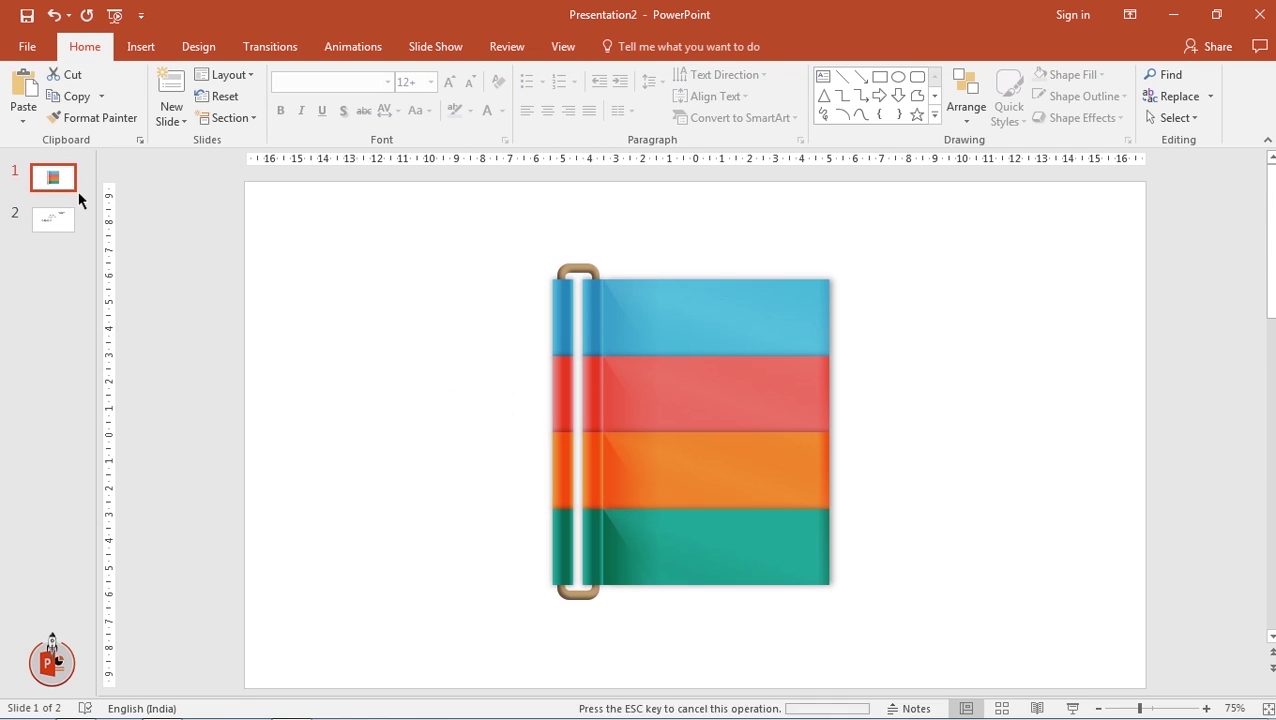
drag(638, 323, 367, 241)
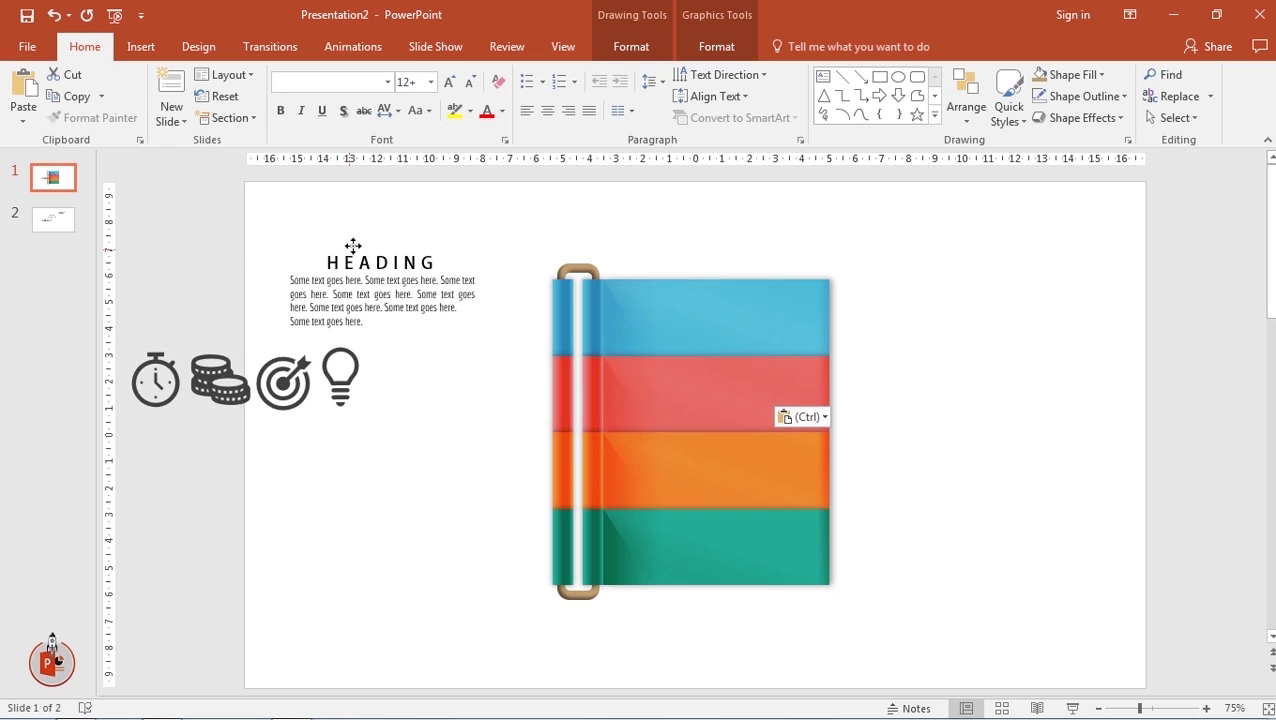
Place the HEADING box on the blue strip, shrink its text twice, and narrow it
click(446, 377)
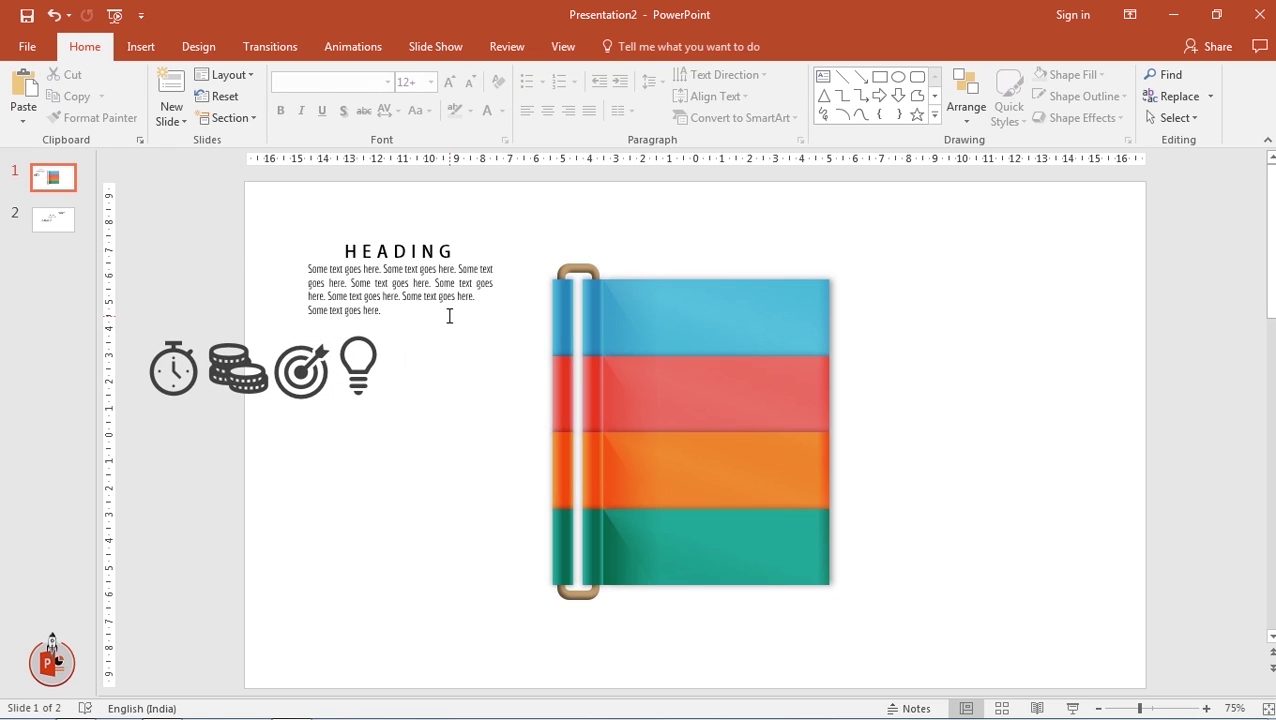
click(449, 316)
drag(484, 319, 779, 355)
click(469, 81)
click(469, 81)
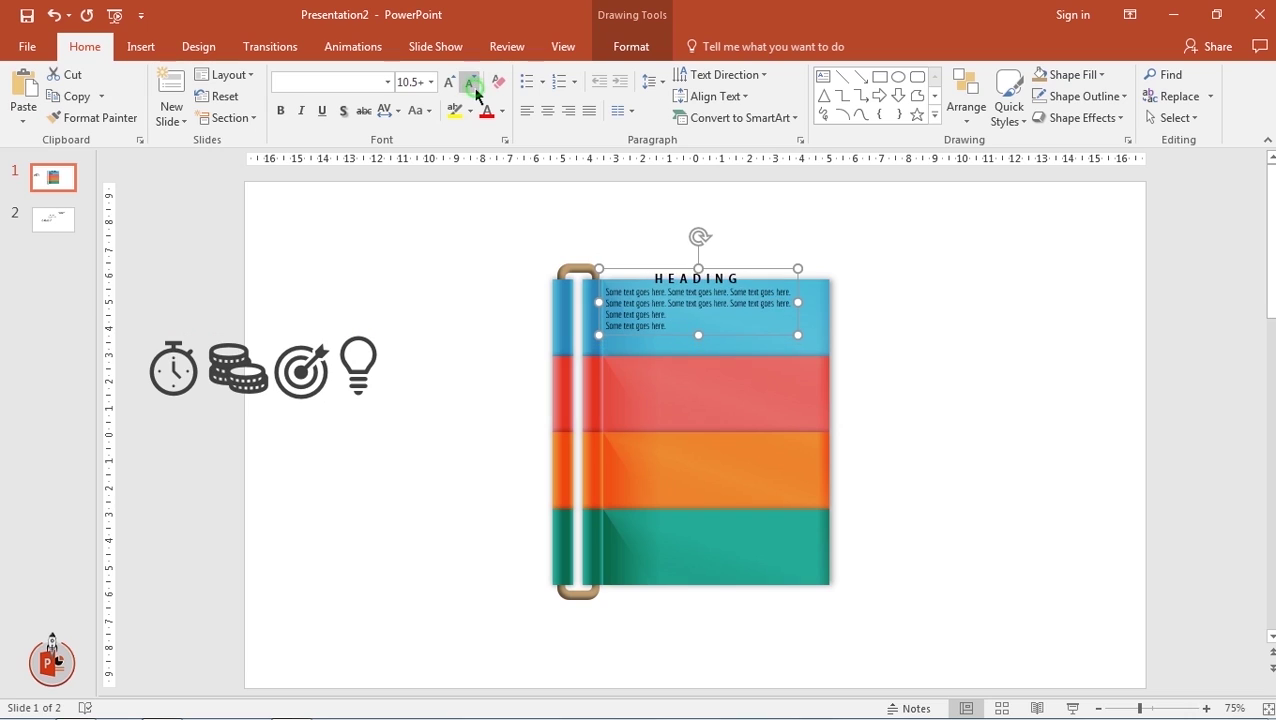
click(469, 81)
mouse_move(799, 300)
mouse_down()
mouse_move(735, 303)
mouse_move(763, 291)
mouse_up()
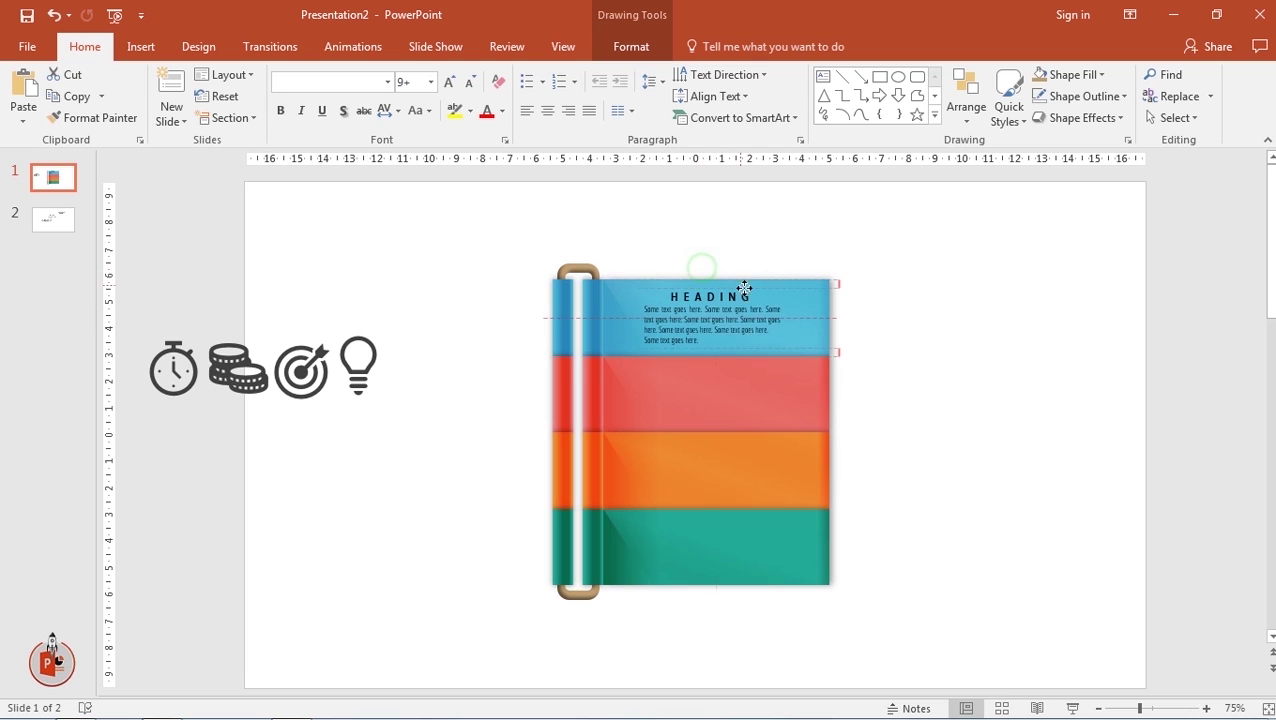
Duplicate the heading box onto each strip and make all four headings dark grey
ctrl+drag(760, 343, 775, 579)
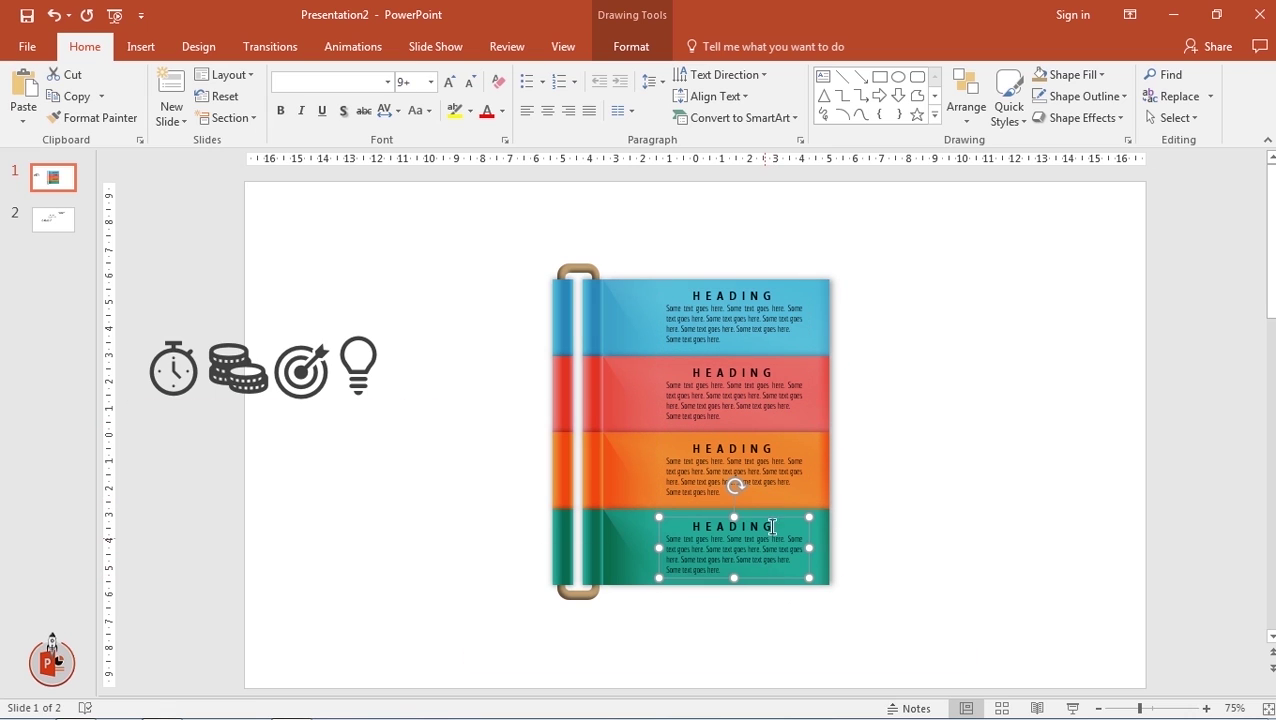
shift+click(775, 470)
shift+click(775, 395)
shift+click(693, 300)
click(502, 112)
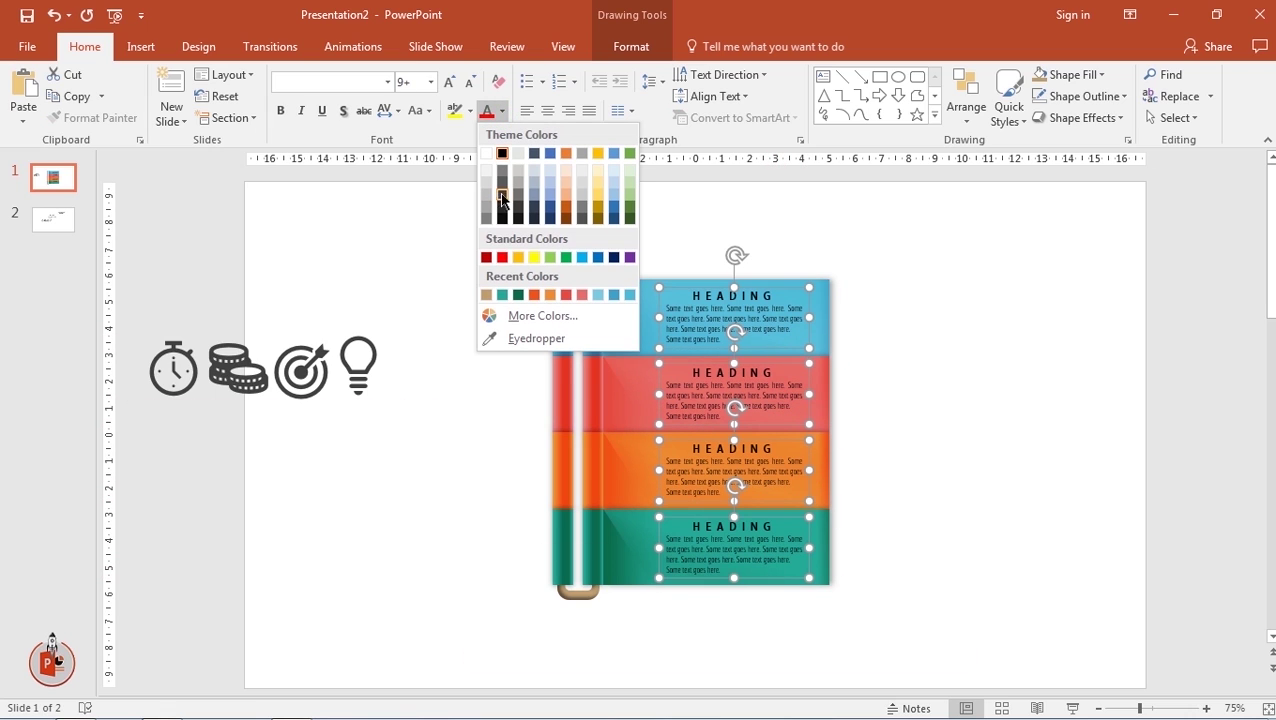
click(501, 199)
click(507, 196)
Shrink the icons and place stopwatch, coins, target and lightbulb on the blue, red, orange, teal strips
drag(173, 368, 634, 318)
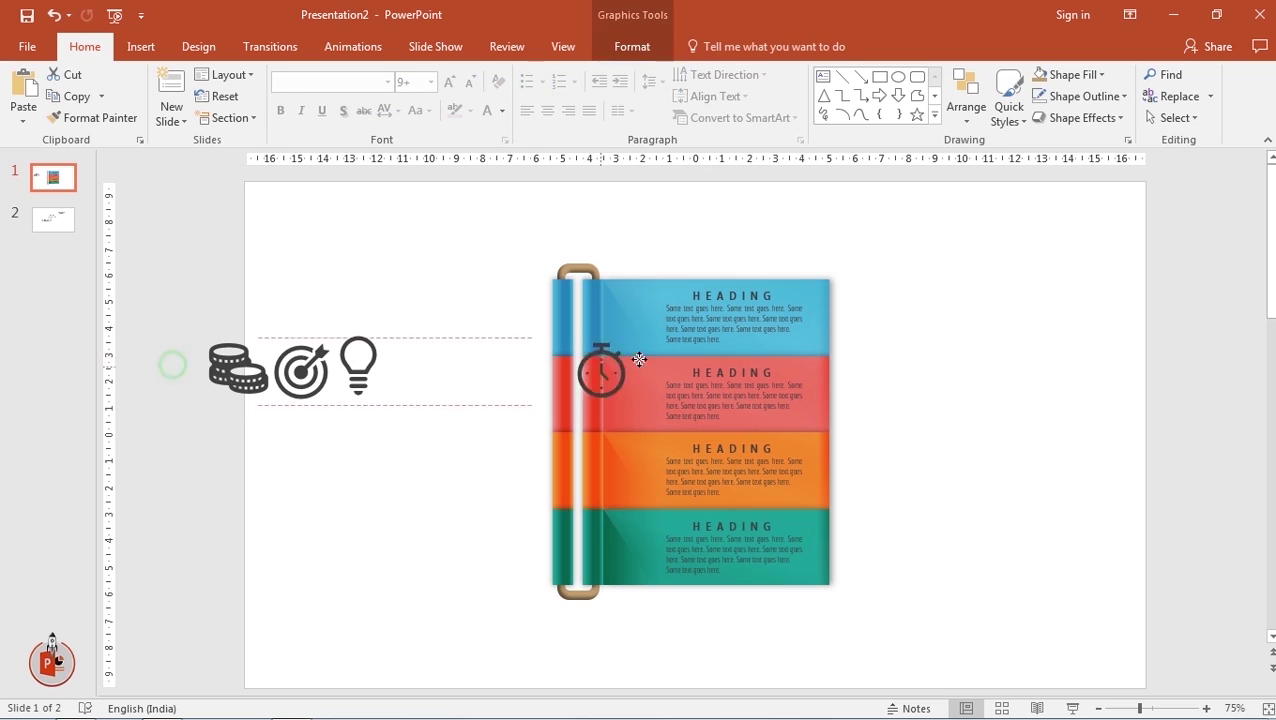
shift+click(232, 362)
shift+click(300, 370)
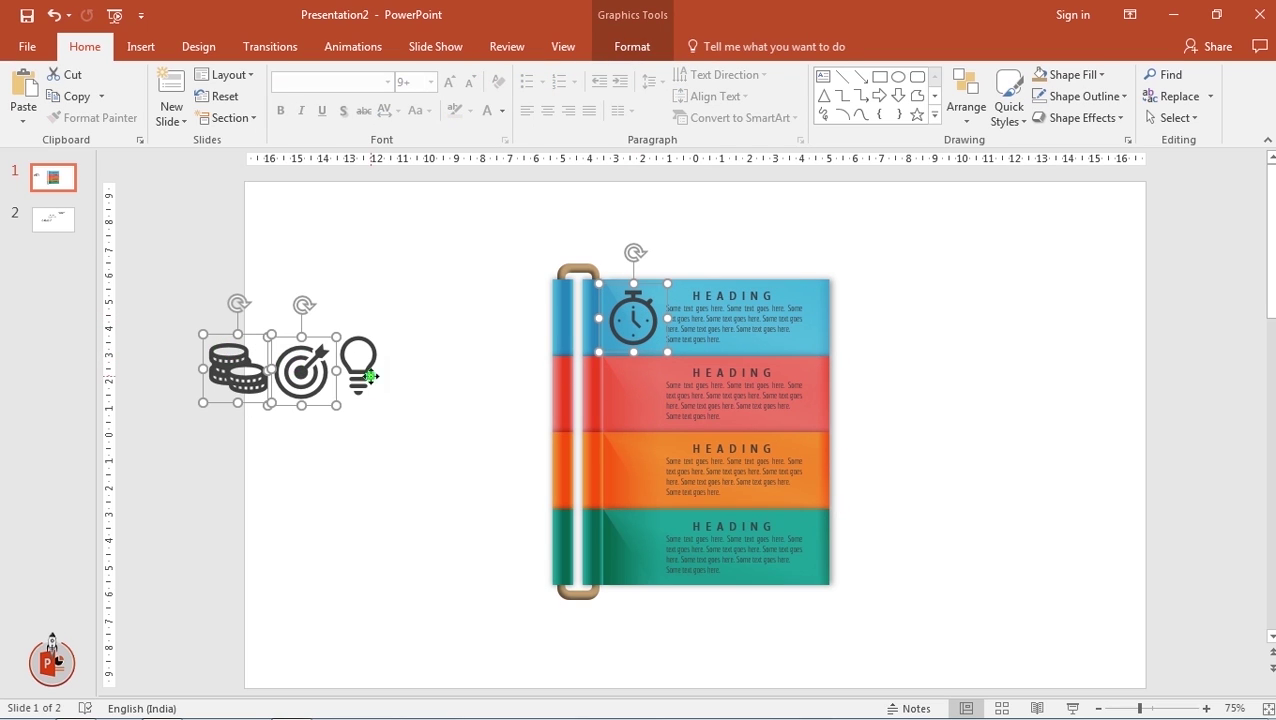
shift+click(368, 370)
drag(392, 398, 380, 386)
click(432, 451)
drag(624, 316, 628, 323)
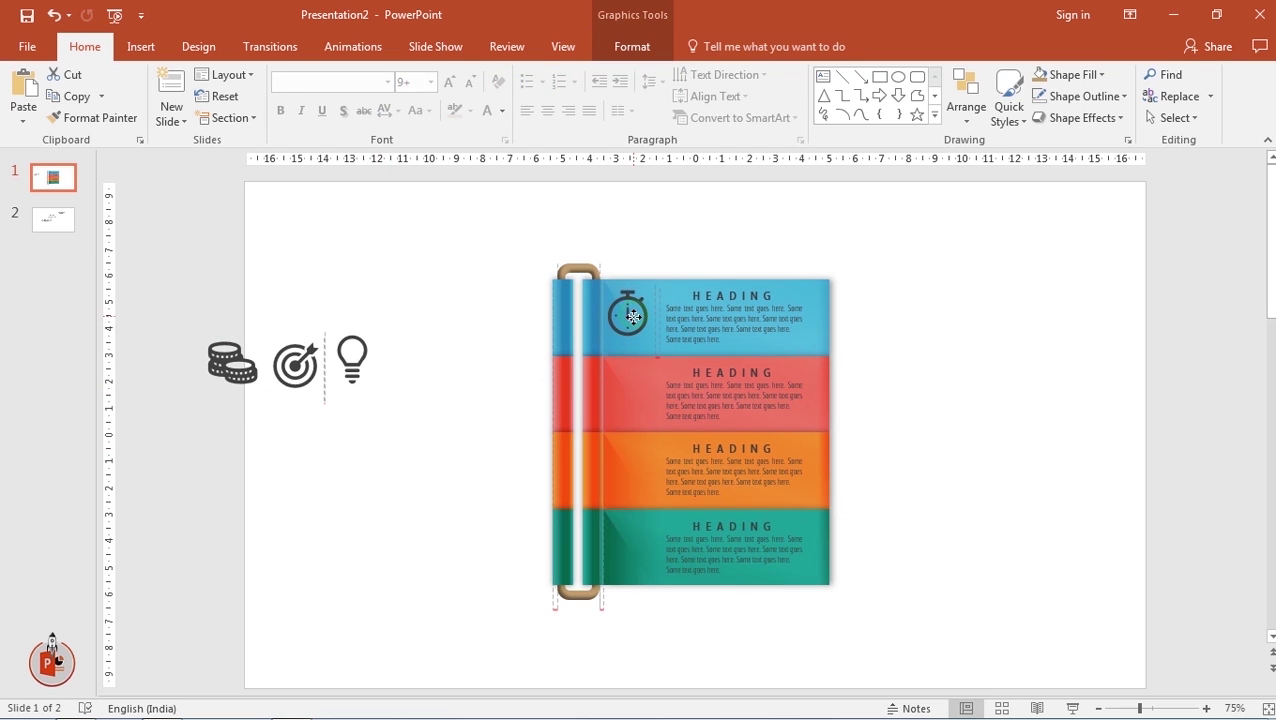
drag(232, 362, 630, 404)
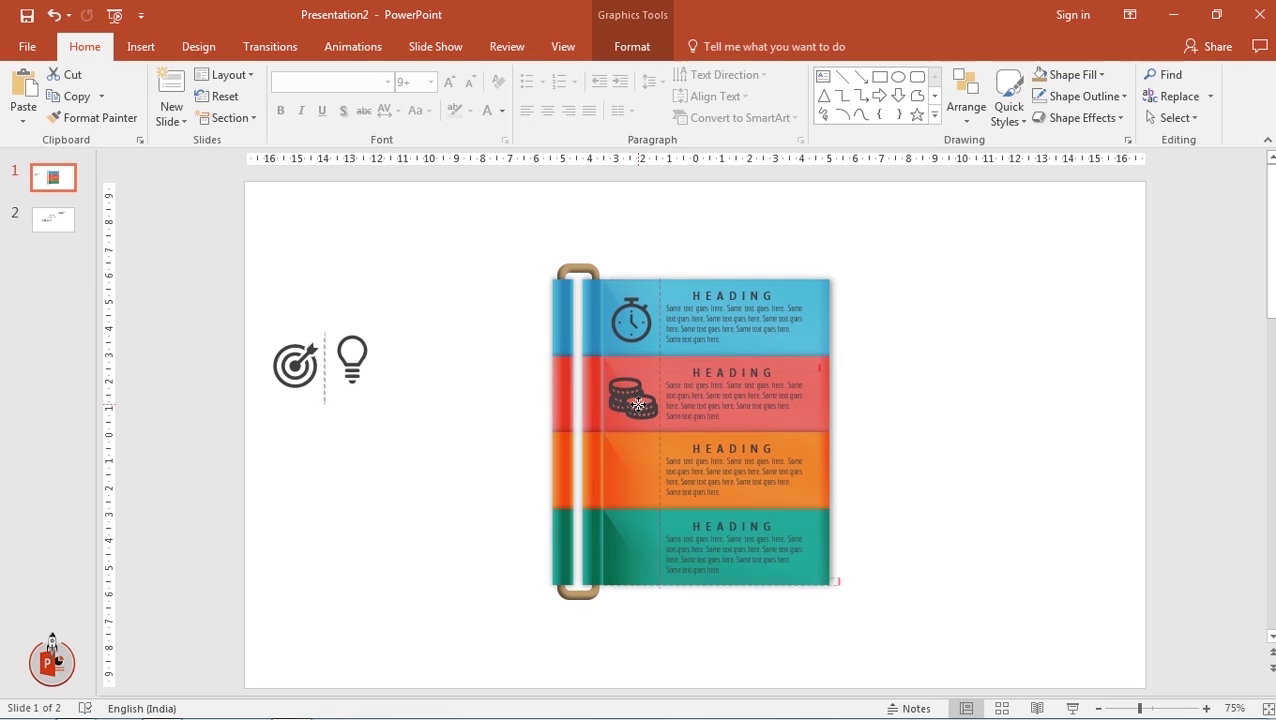
drag(295, 366, 625, 476)
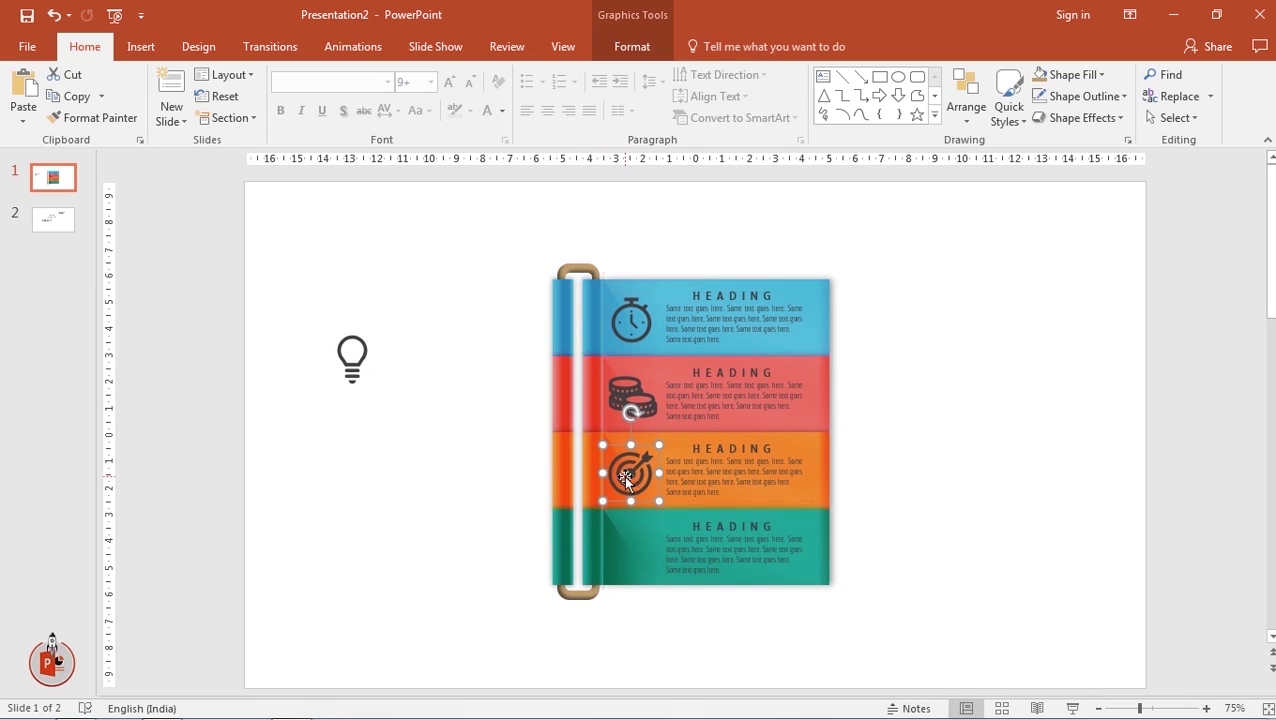
drag(350, 362, 629, 550)
click(950, 508)
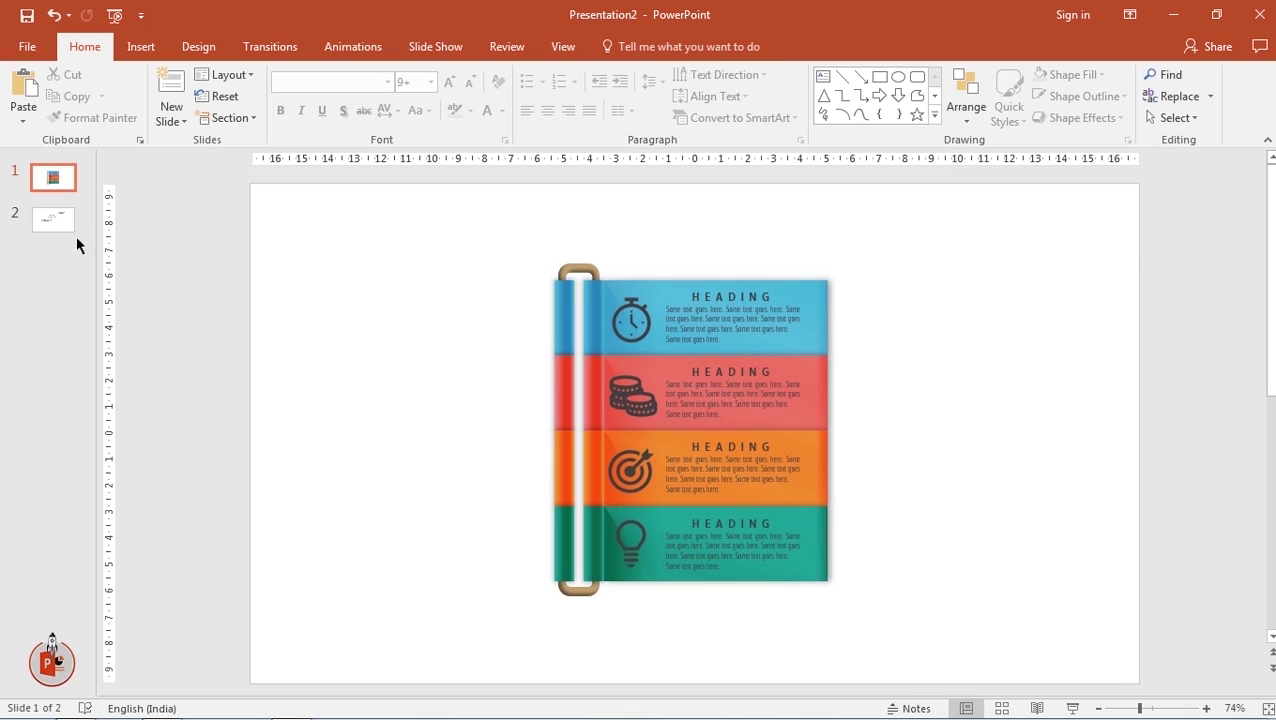
Set the slide background to a radial From Center gradient and delete the extra stop
right_click(270, 289)
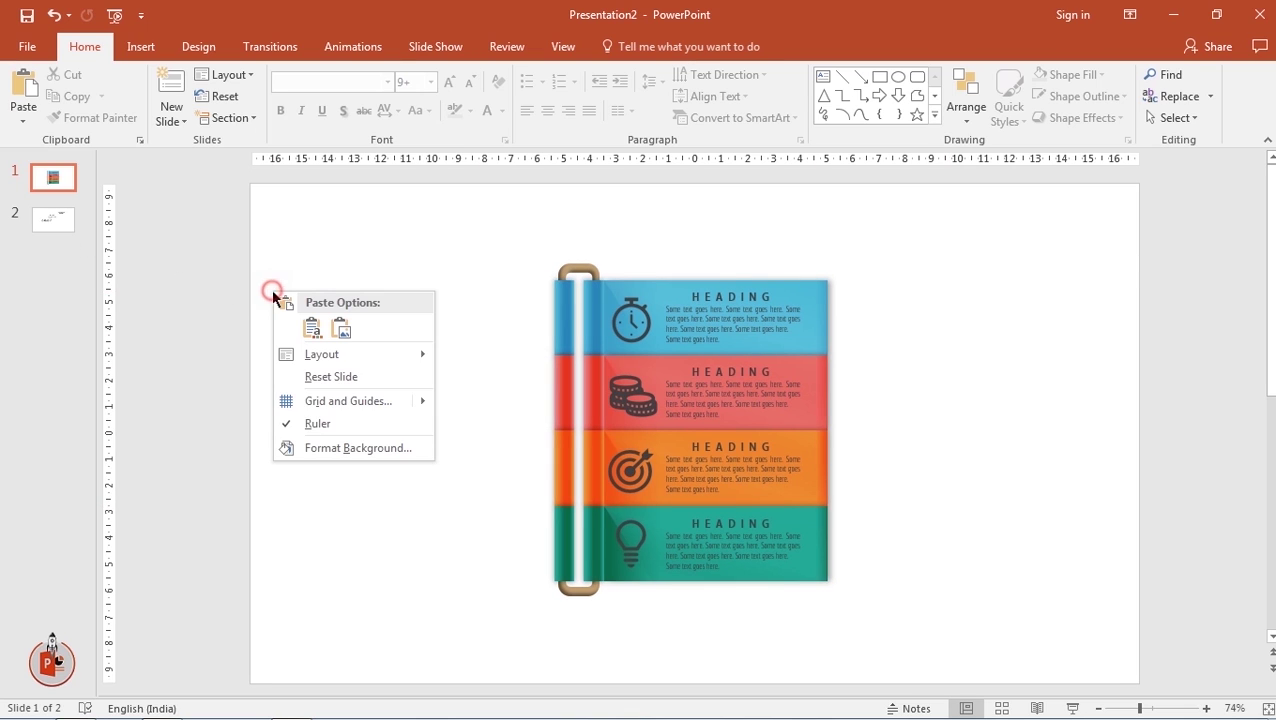
click(327, 450)
click(1105, 297)
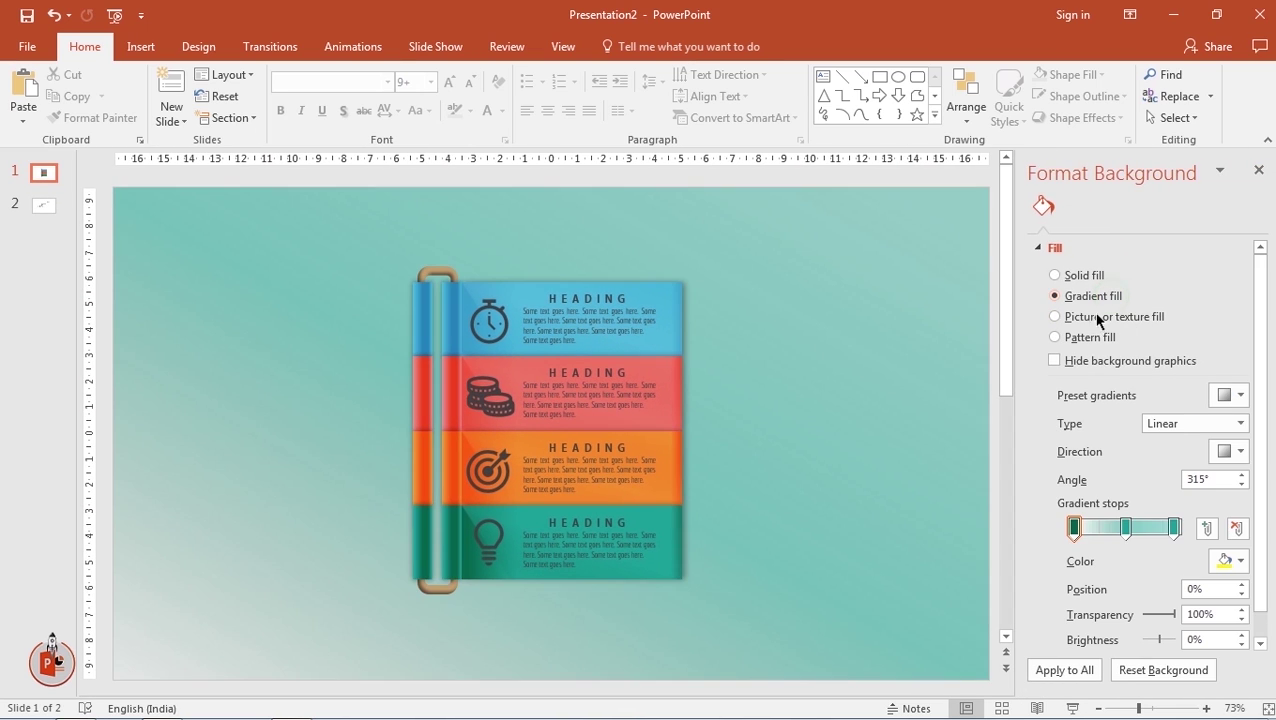
click(1237, 426)
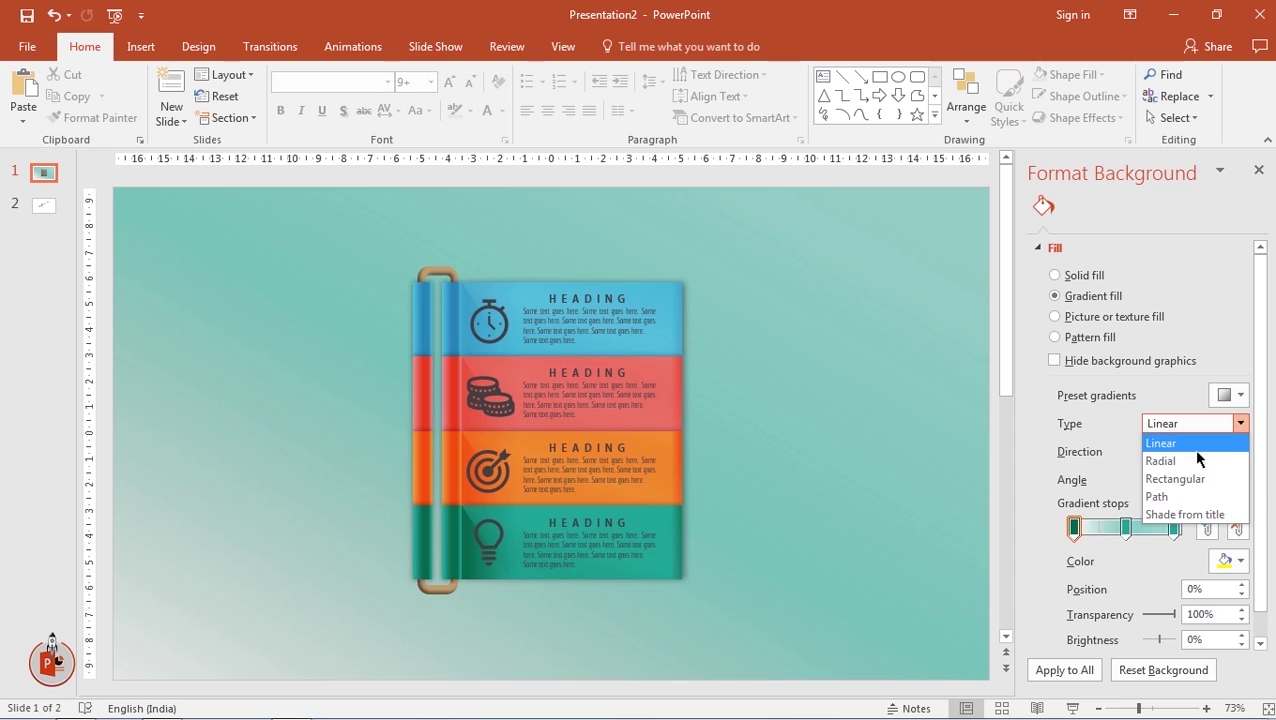
click(1196, 461)
click(1227, 456)
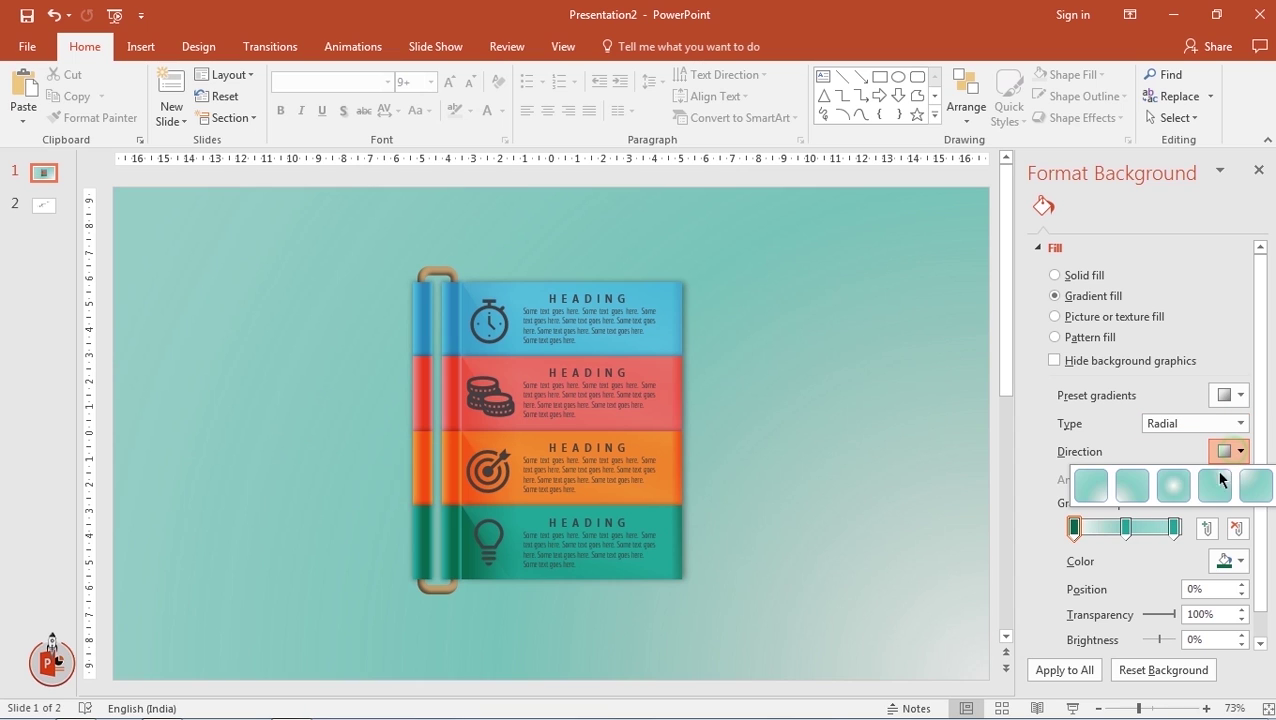
click(1174, 487)
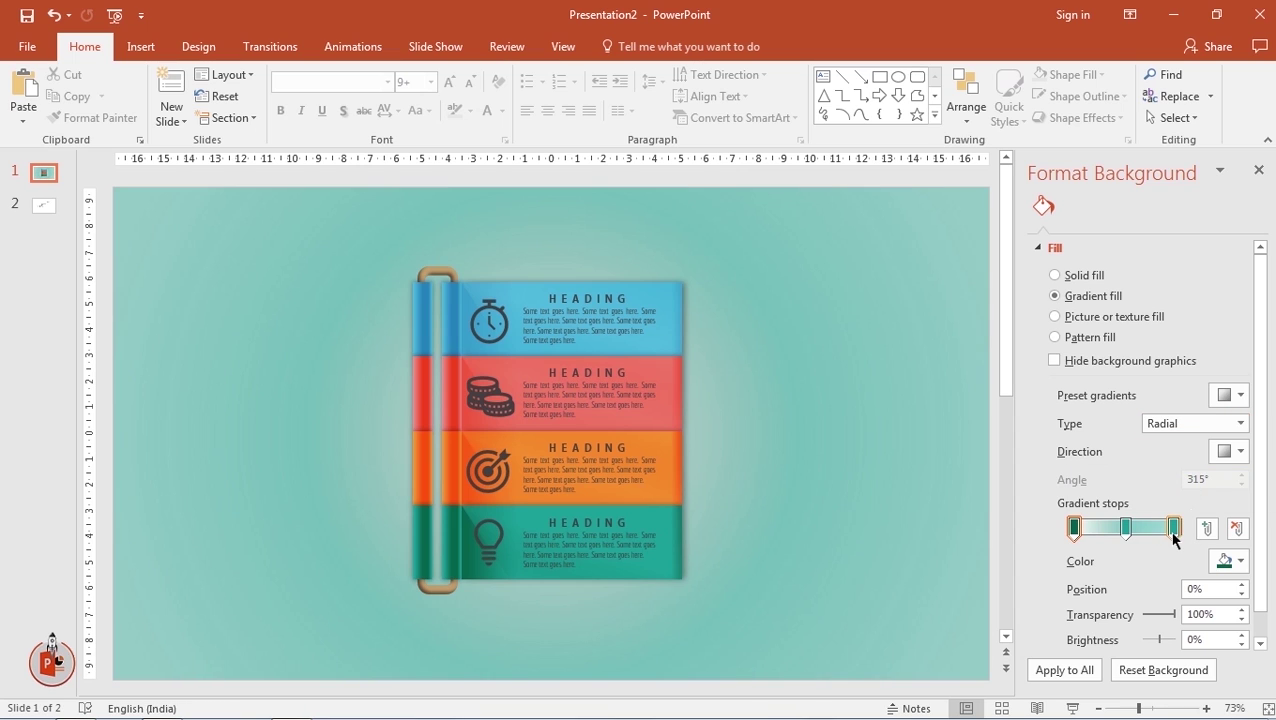
click(1174, 527)
click(1238, 528)
Move the second stop to the edge, colour it dark blue-grey, and make the inner stop opaque
click(1130, 528)
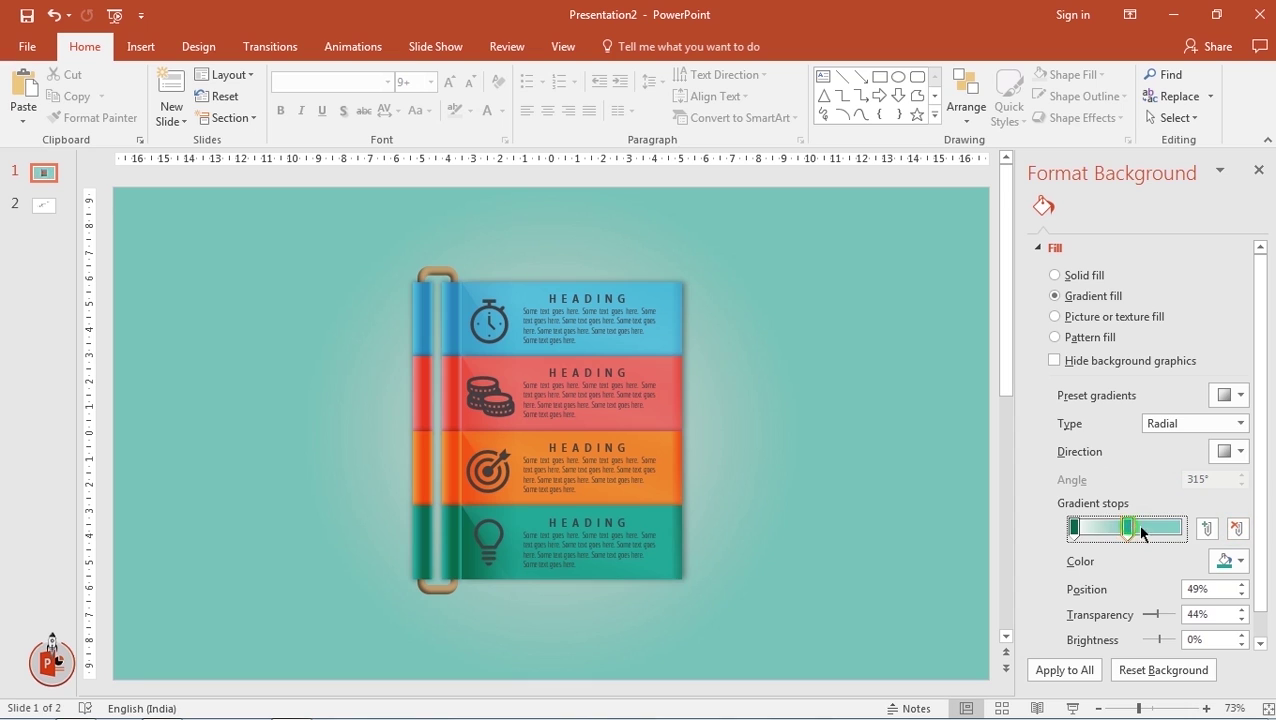
drag(1130, 528, 1175, 528)
click(1230, 561)
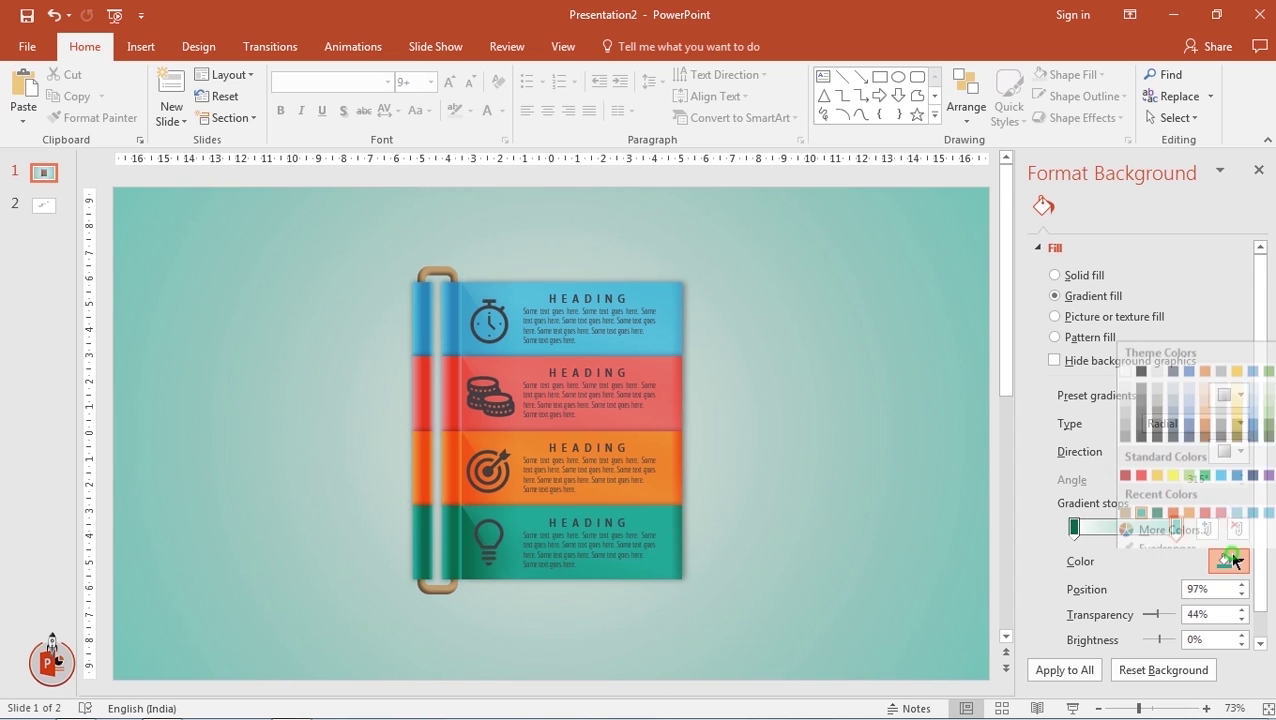
click(1174, 417)
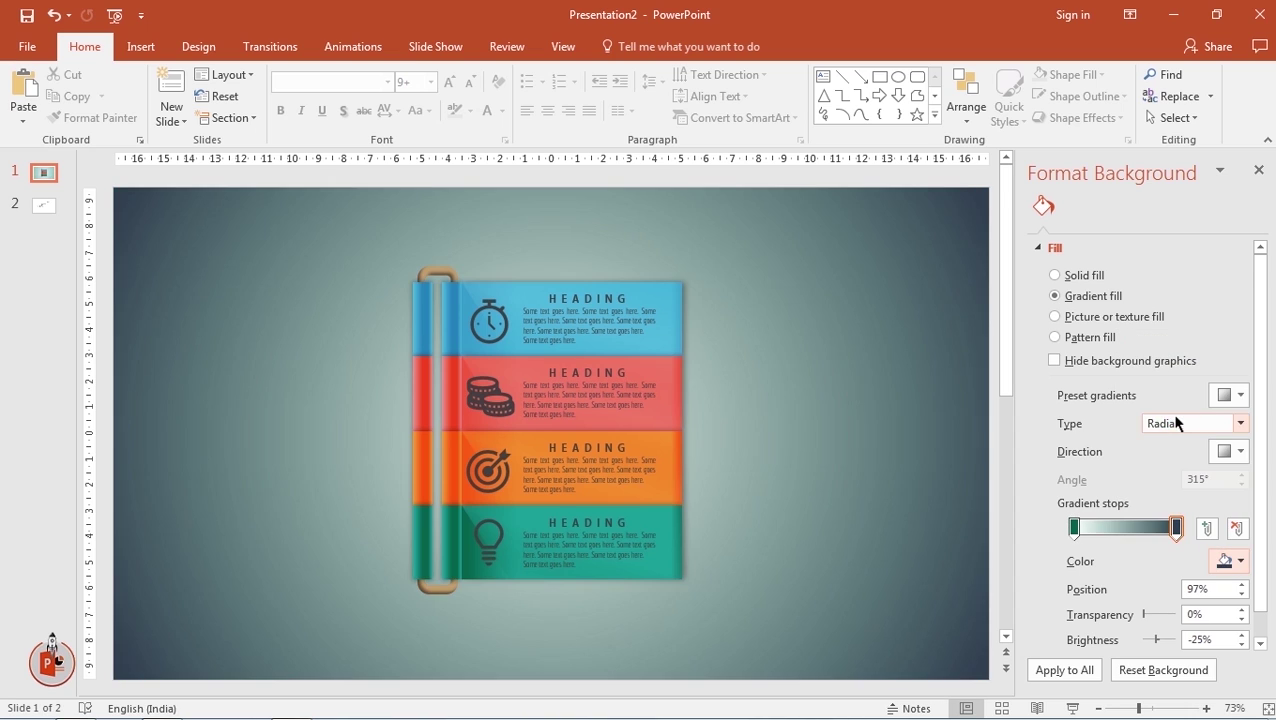
click(1075, 528)
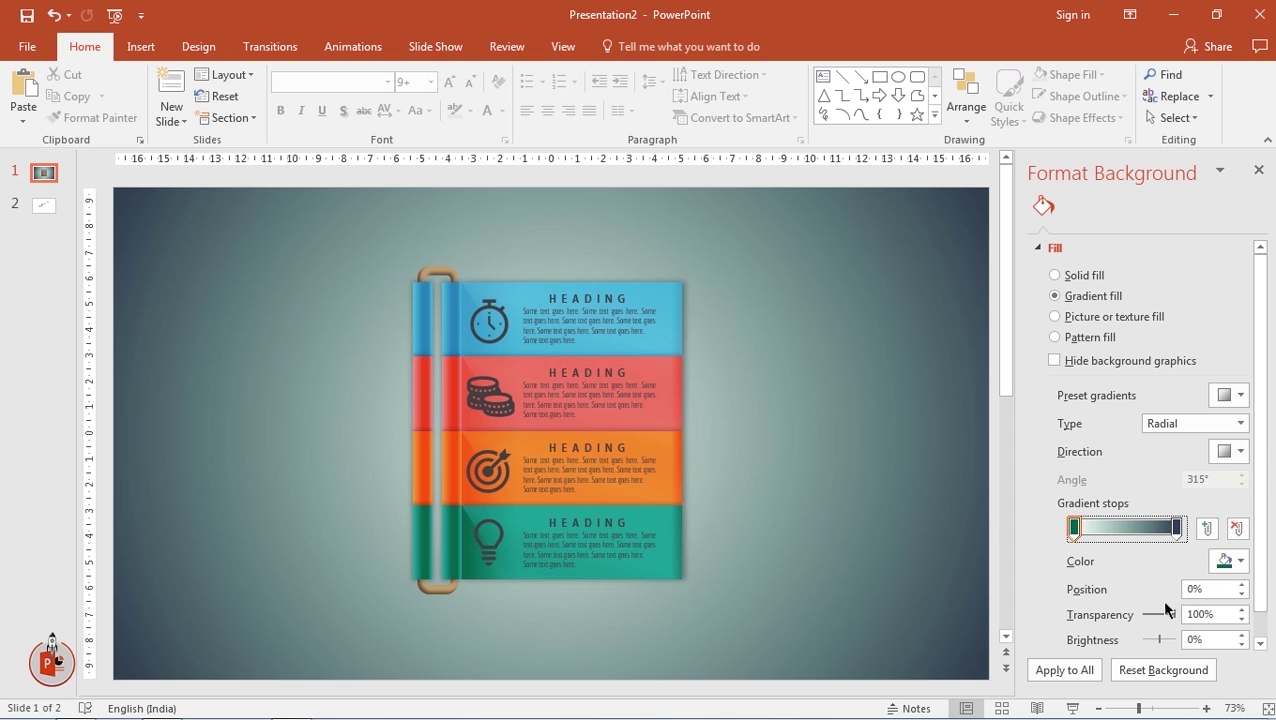
drag(1172, 614, 1146, 616)
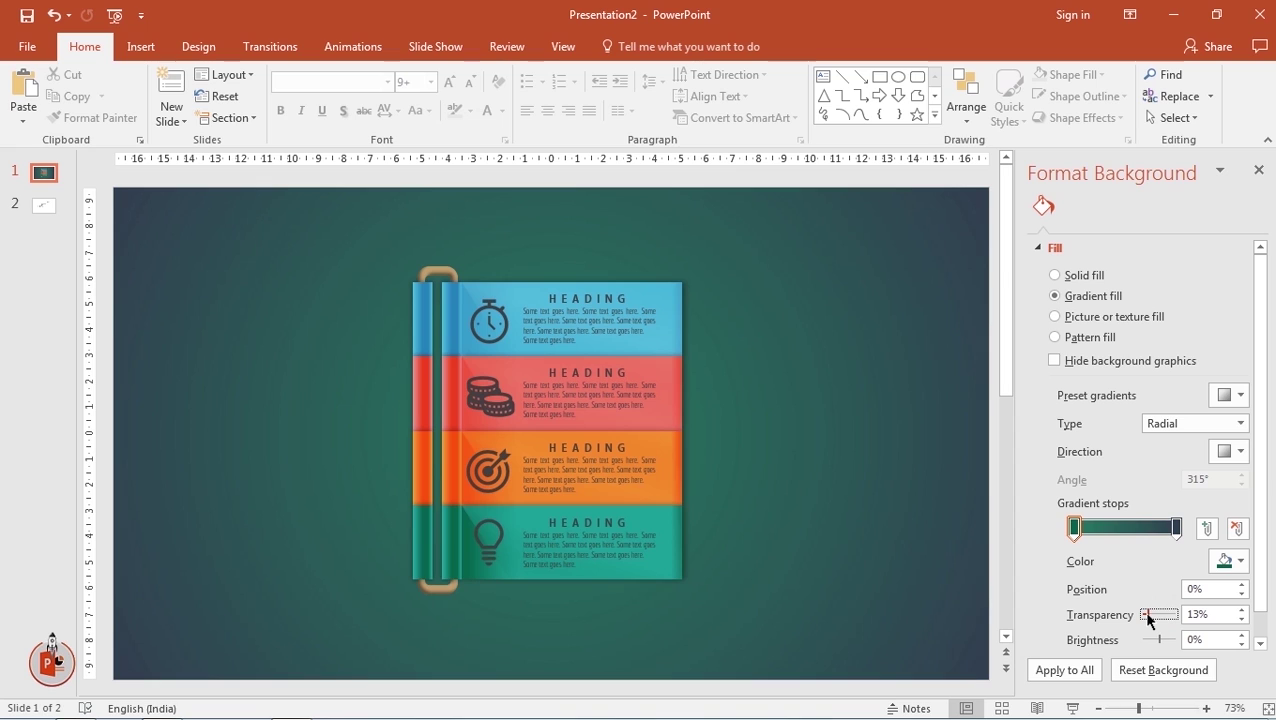
drag(1146, 619, 1139, 619)
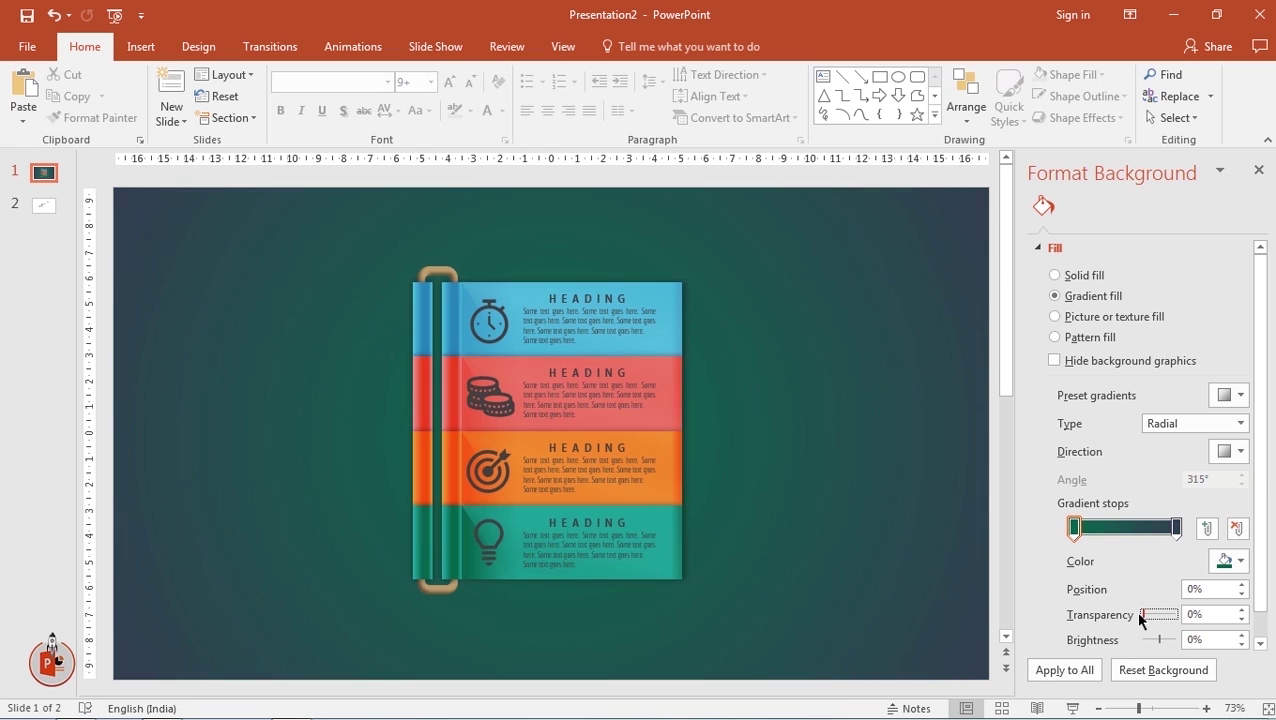
Recolour the stops: blue-grey tint outside, light blue-grey centre, then close the pane
click(1176, 527)
click(1229, 564)
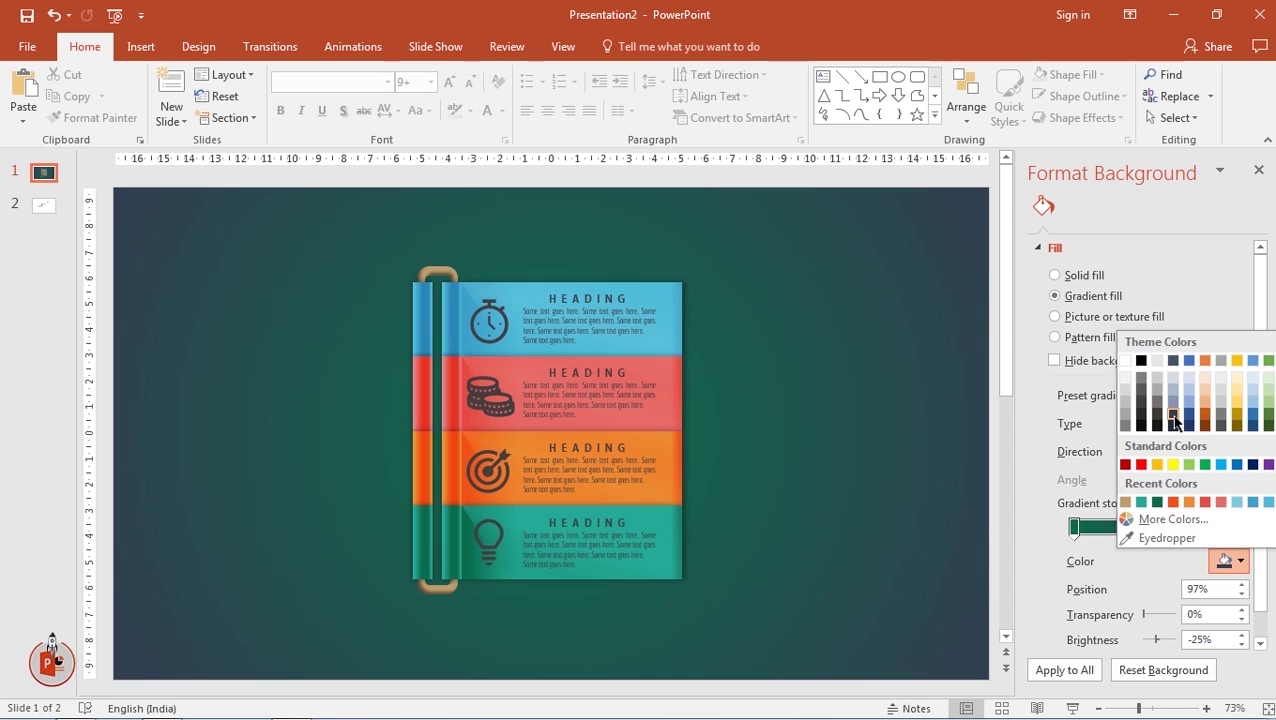
click(1174, 401)
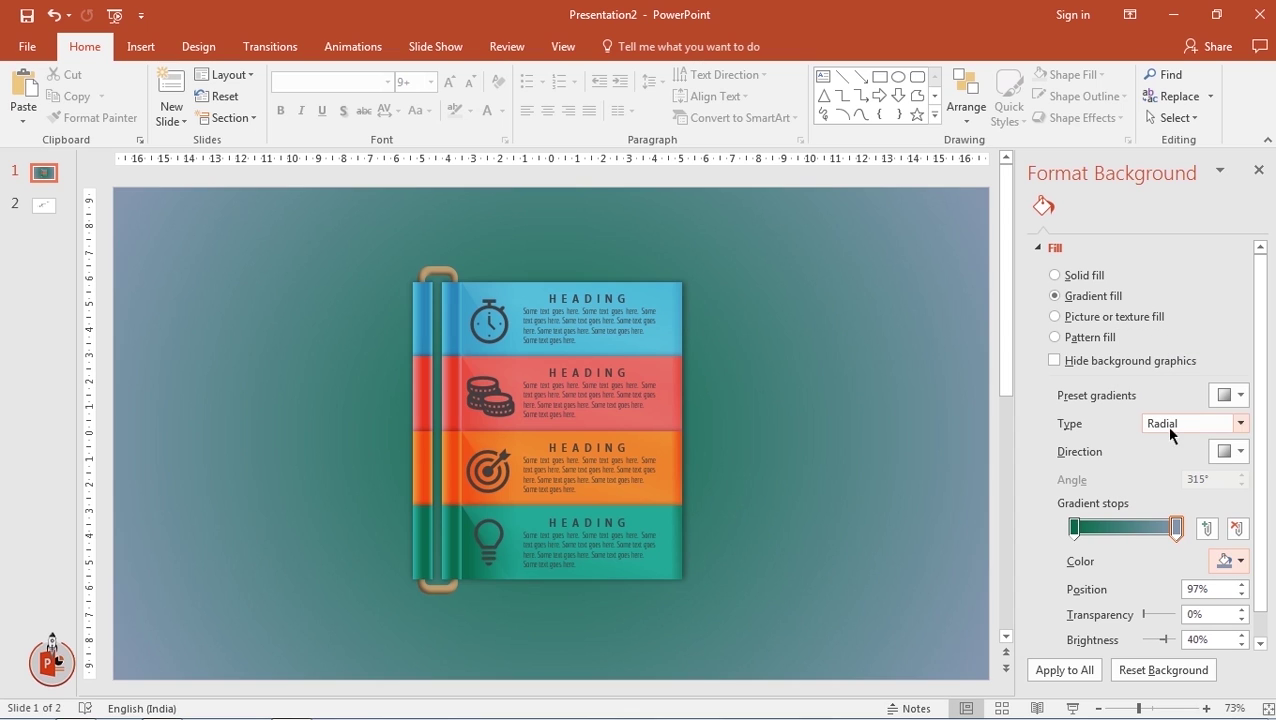
click(1074, 527)
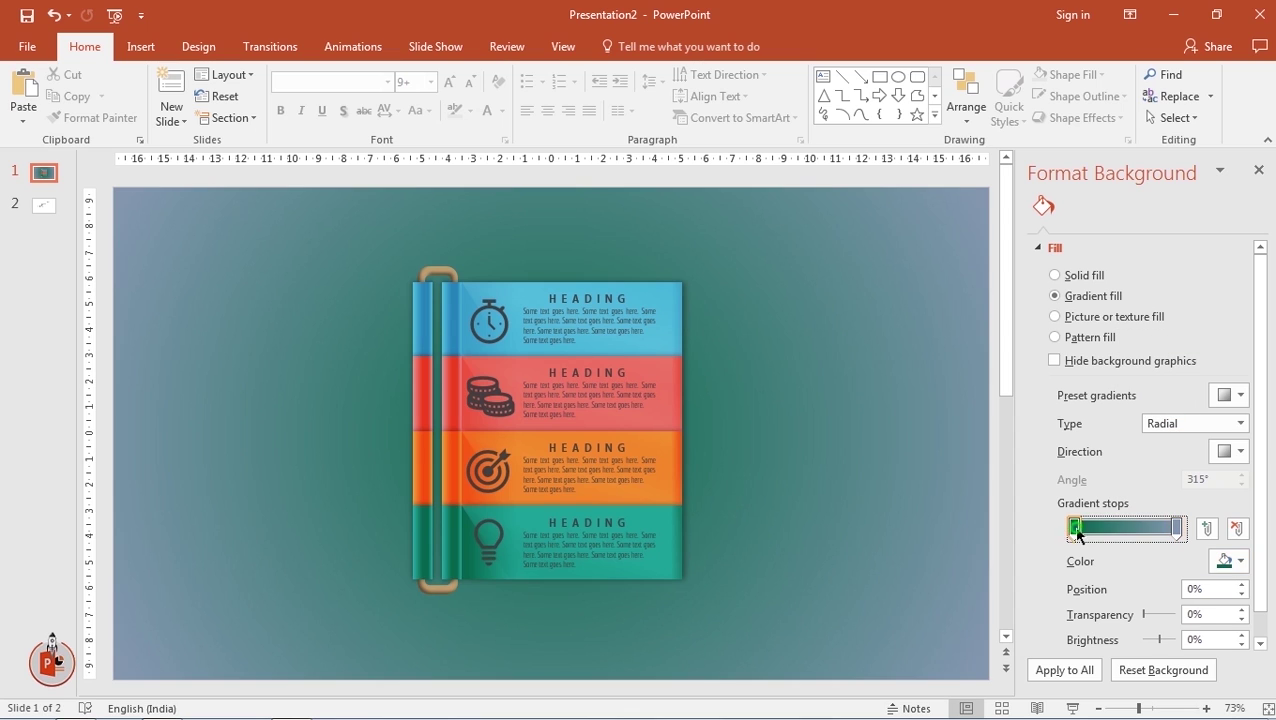
click(1229, 561)
click(1176, 385)
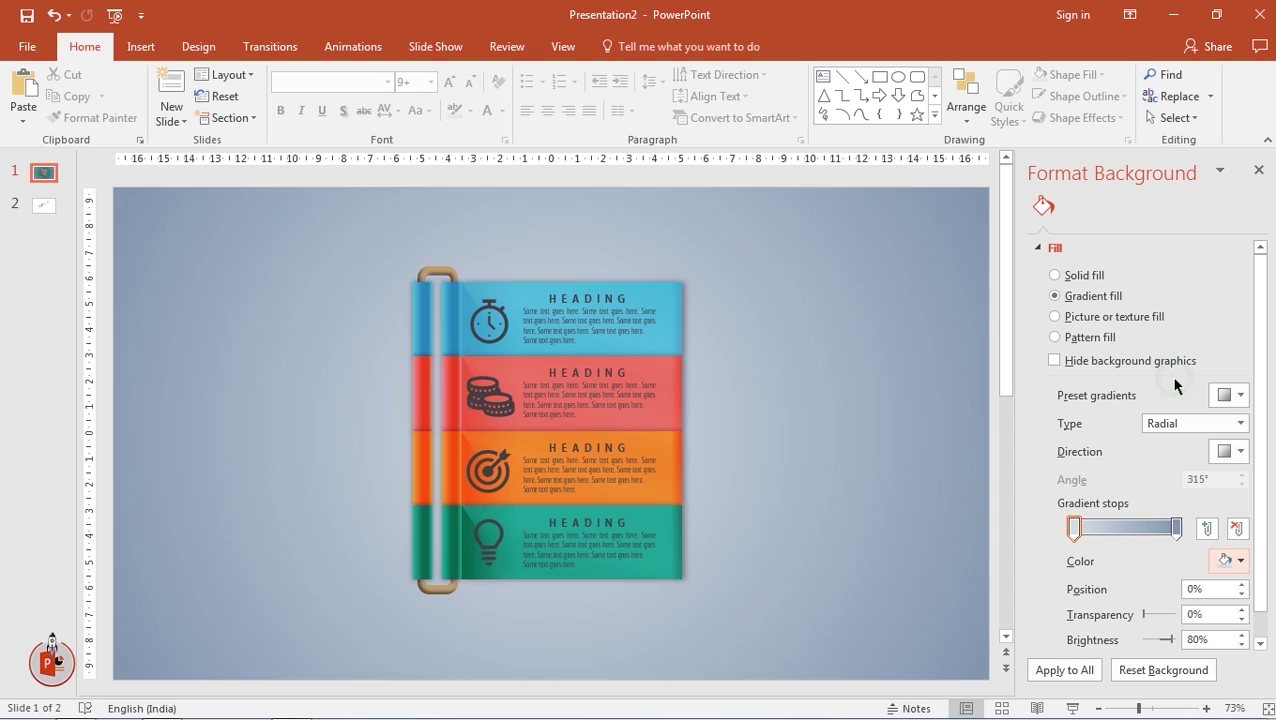
click(1259, 171)
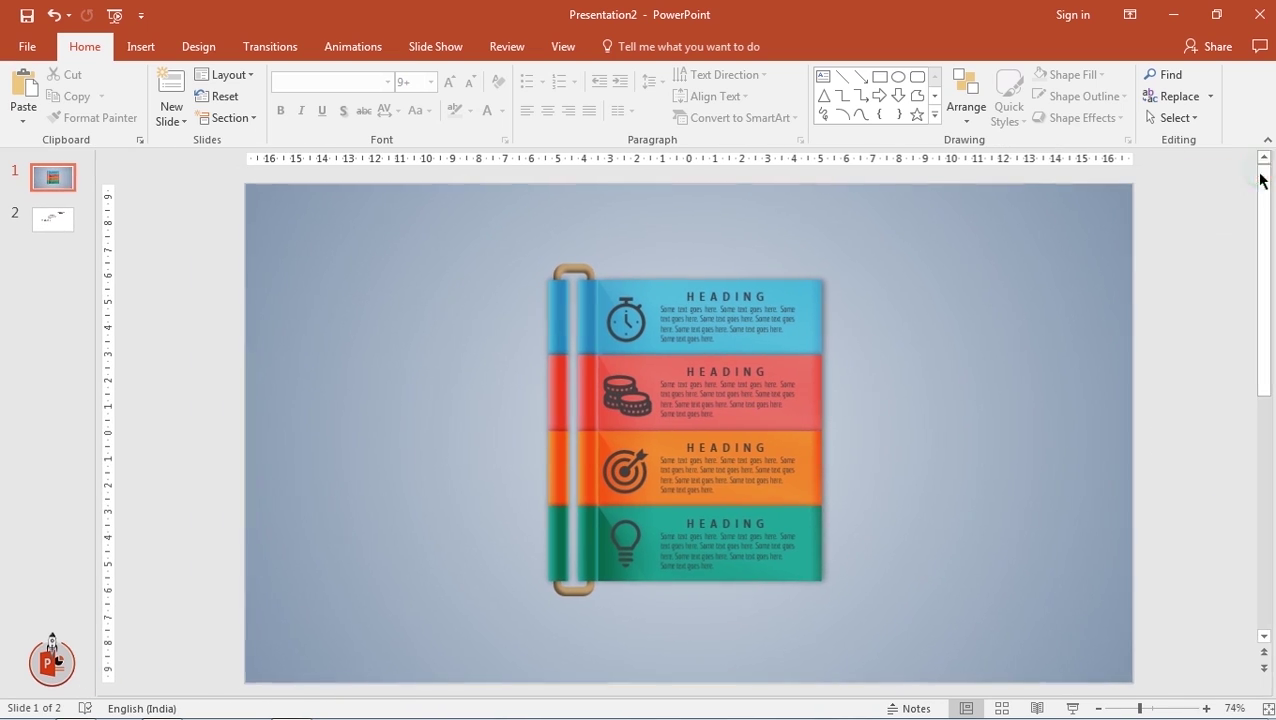
Paste the "4 Step BANNER SHAPE infographic" title from slide 2 onto slide 1 and widen it
click(56, 219)
click(791, 278)
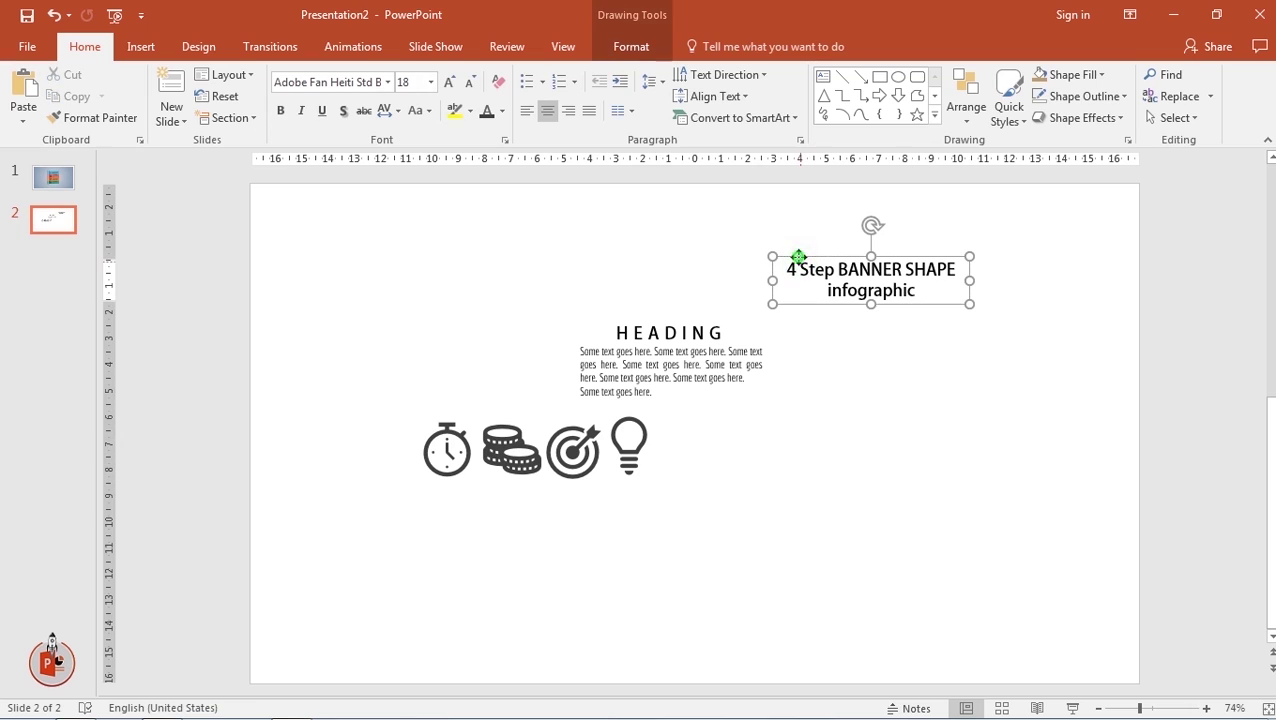
click(66, 185)
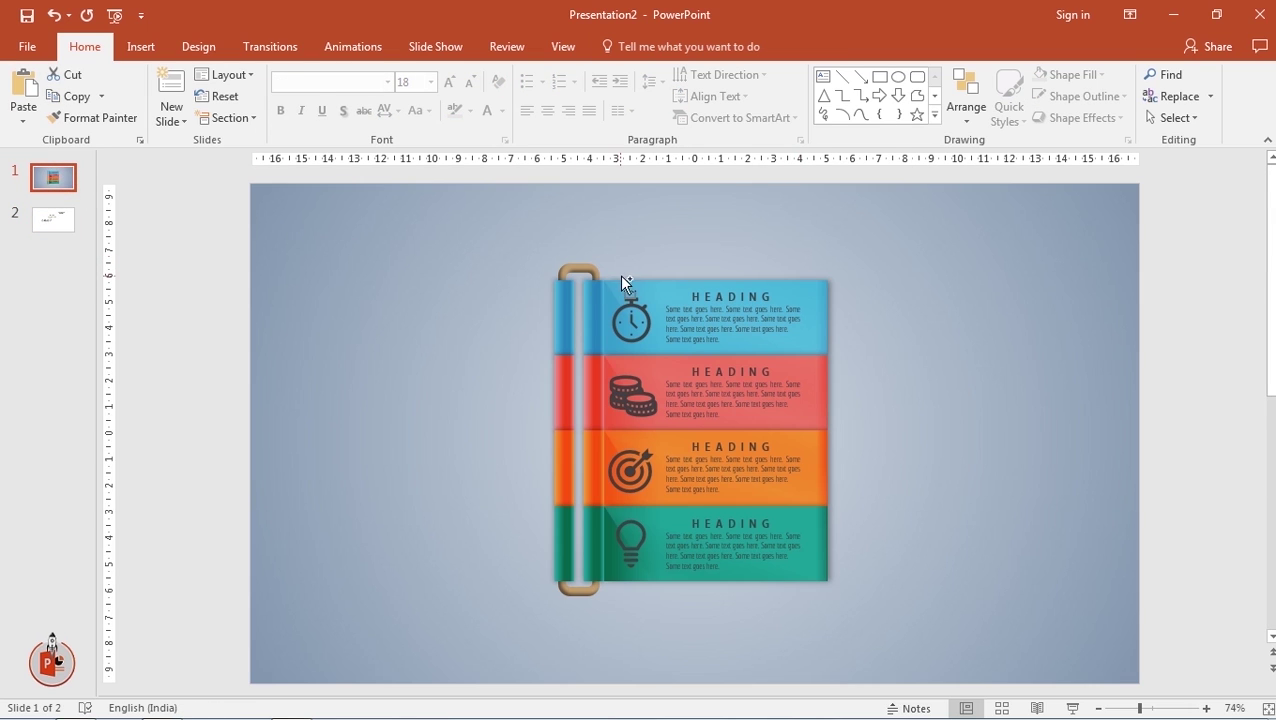
key(ctrl+v)
mouse_move(969, 282)
mouse_down()
mouse_move(1078, 282)
mouse_move(795, 238)
mouse_up()
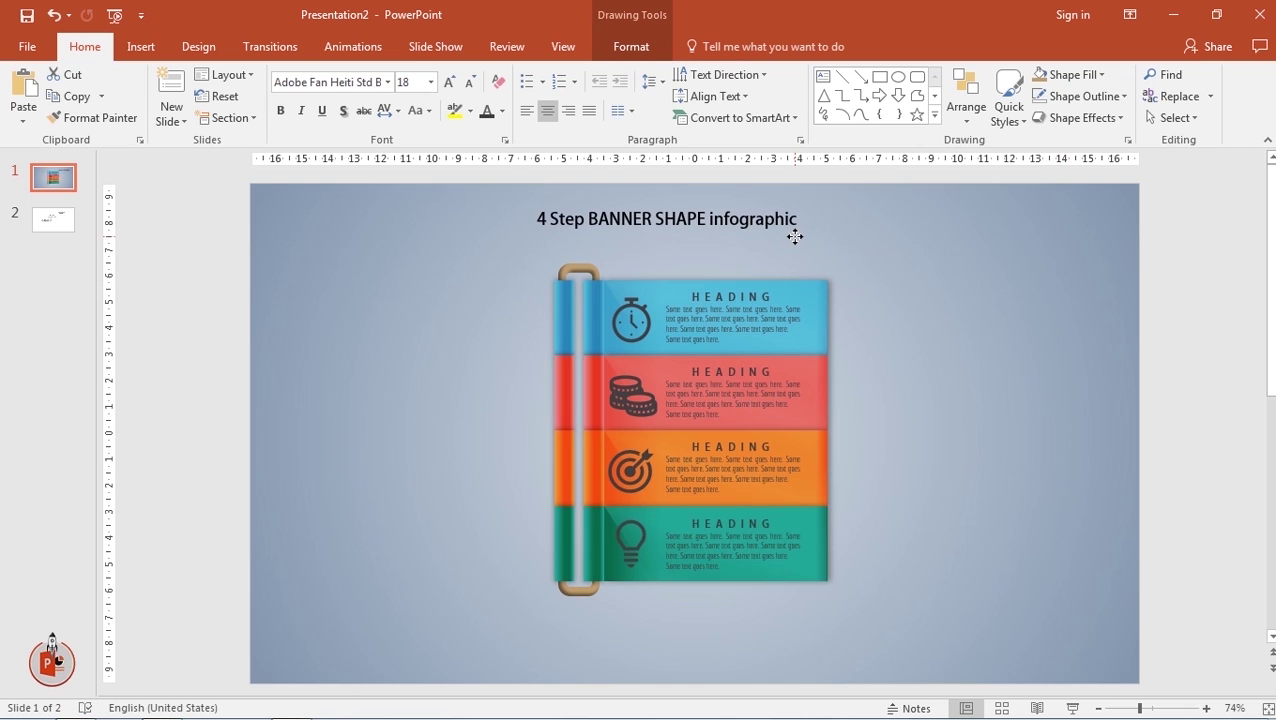
Enlarge the title to 32 pt on one line and centre it above the scroll
click(458, 83)
click(458, 83)
click(458, 83)
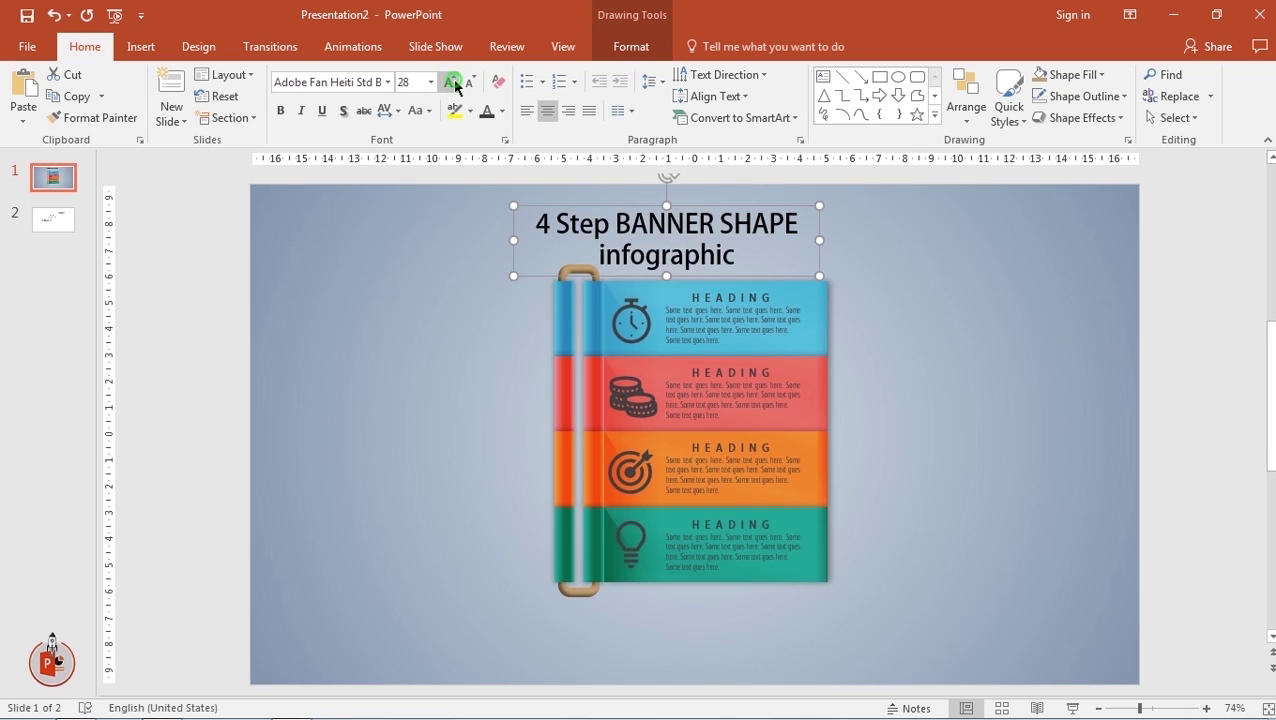
click(458, 83)
drag(822, 244, 1030, 242)
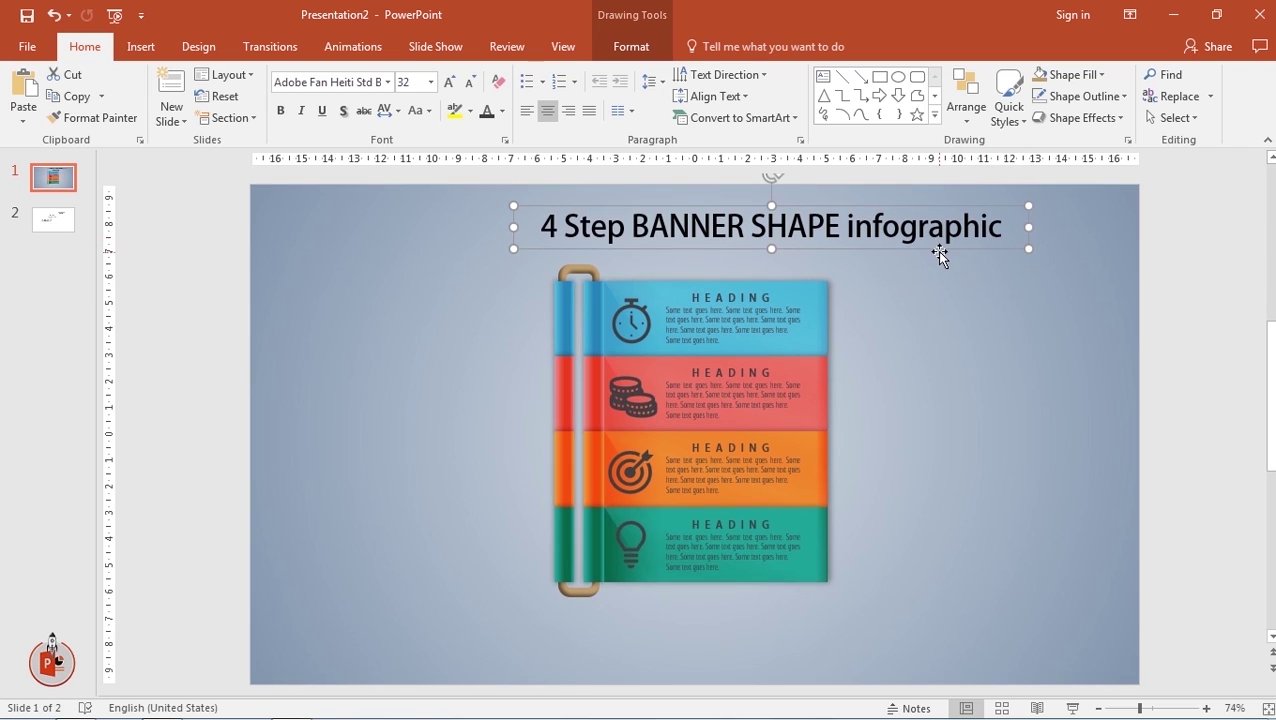
click(940, 250)
drag(852, 241, 847, 242)
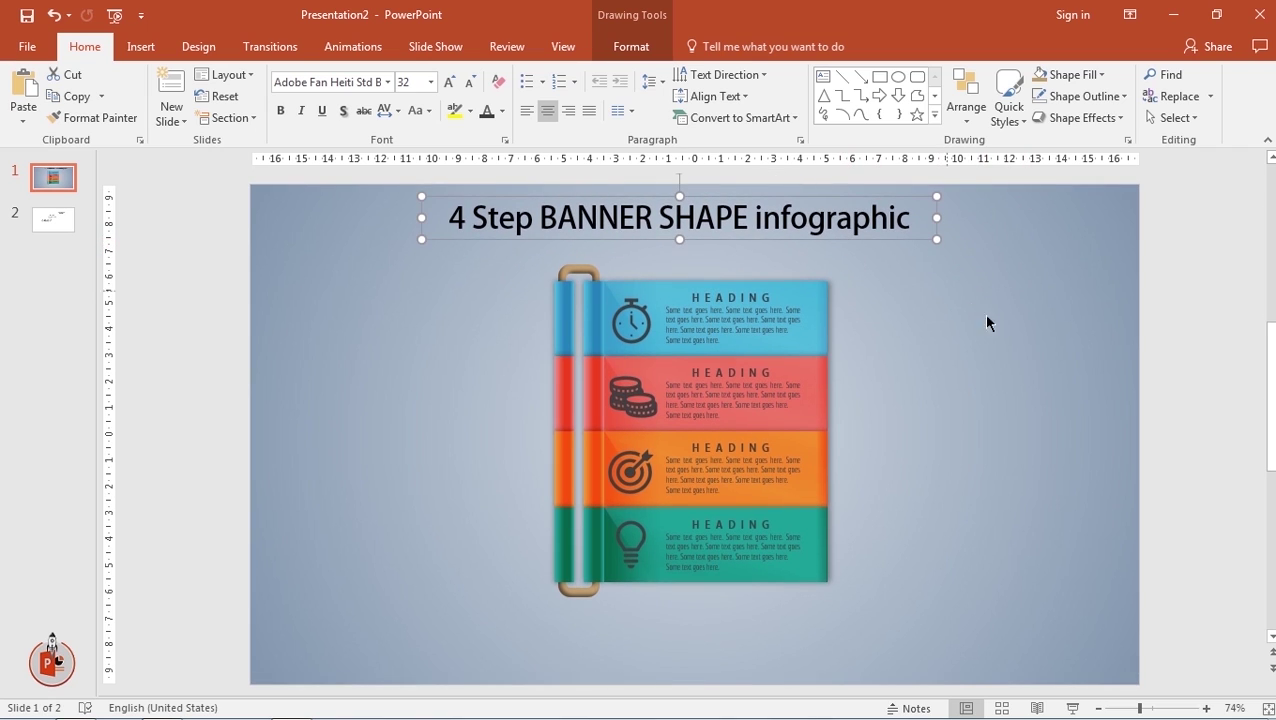
Make the title dark grey and preview the slide full screen with F5
click(502, 111)
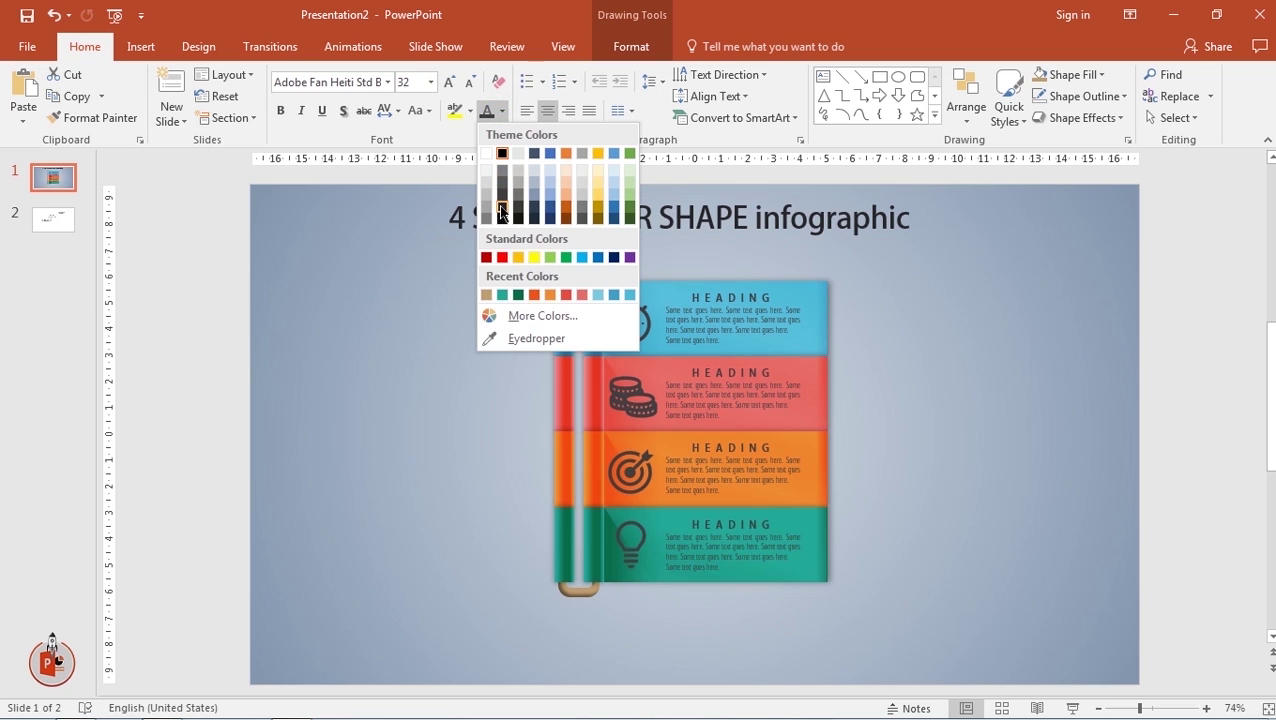
click(502, 195)
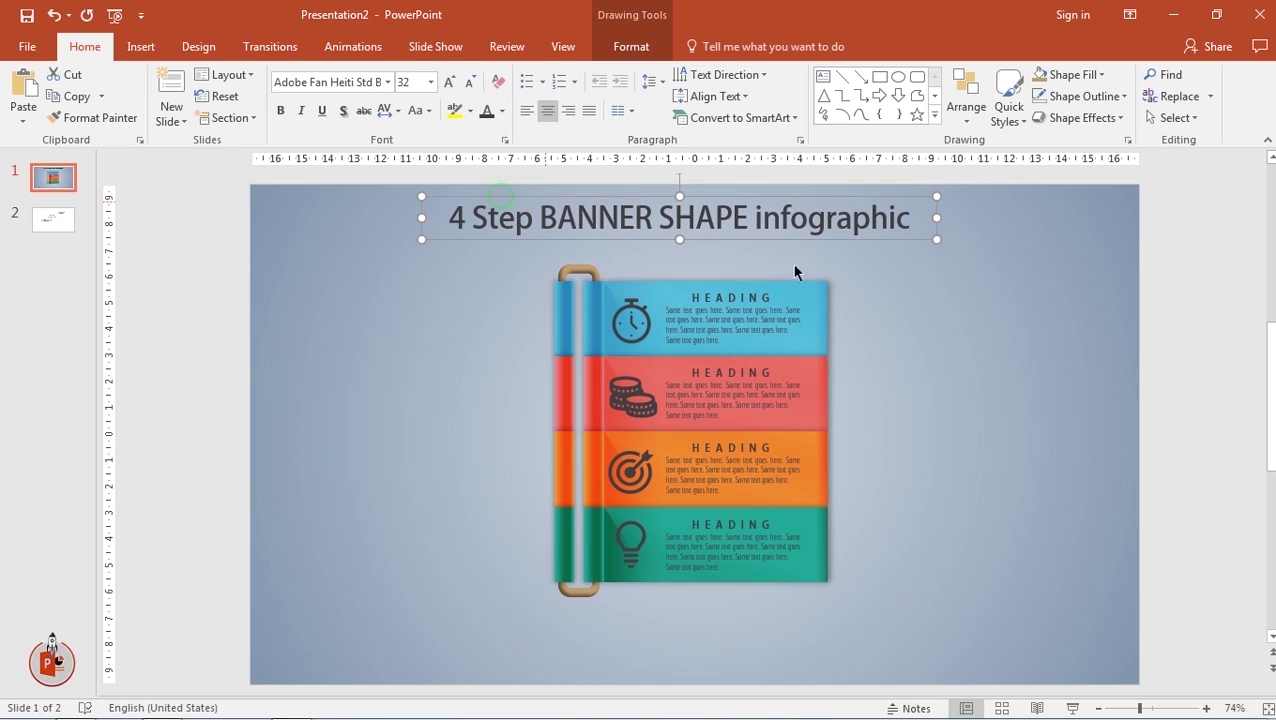
click(1032, 316)
click(918, 238)
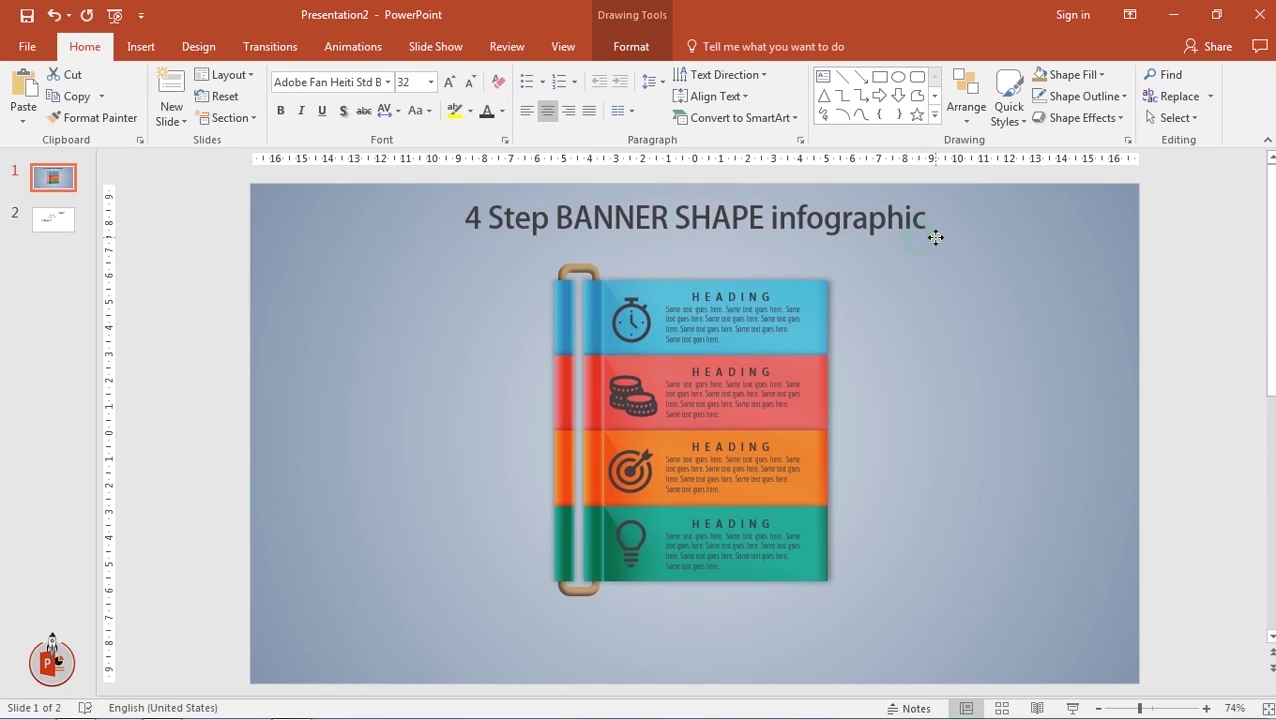
click(999, 357)
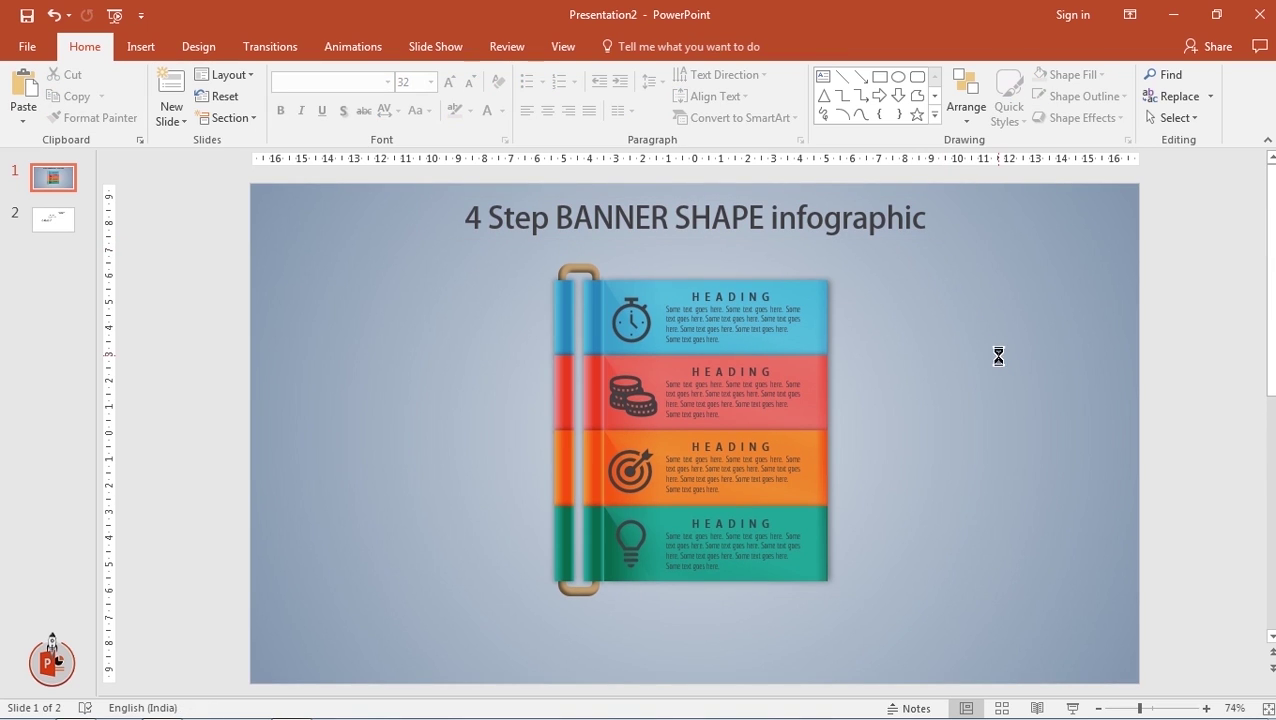
key(F5)
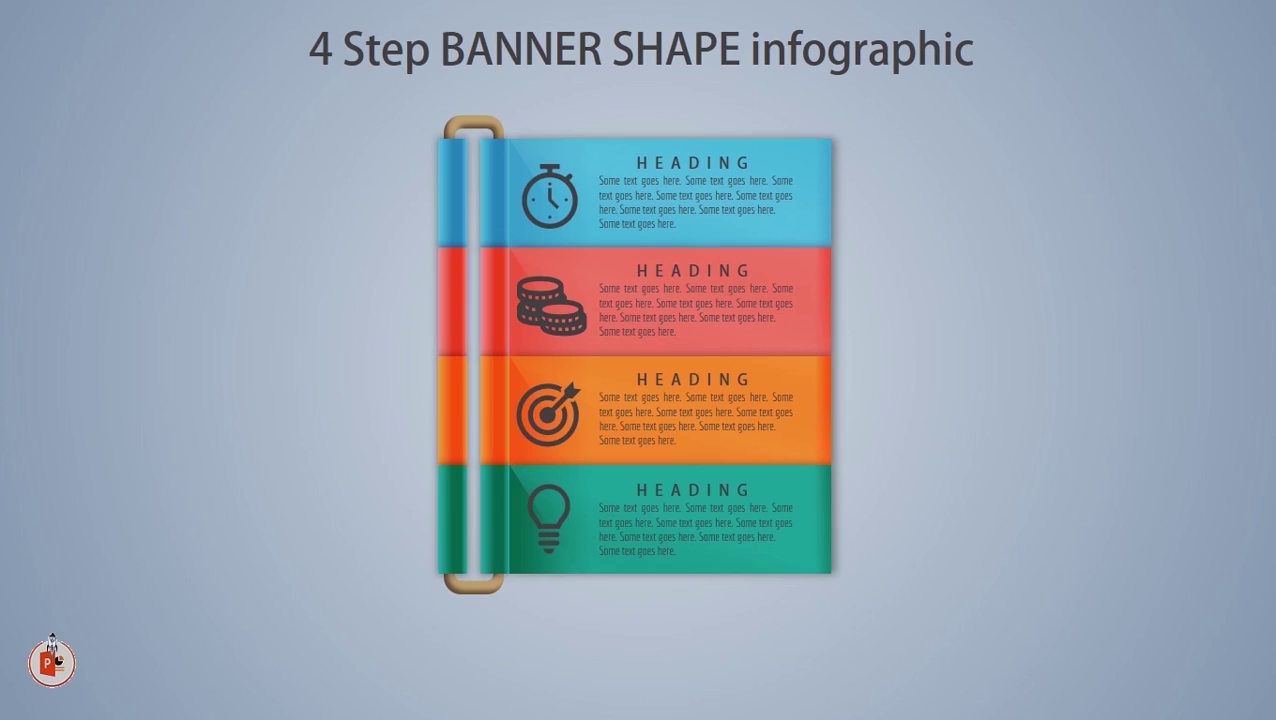
key(Escape)
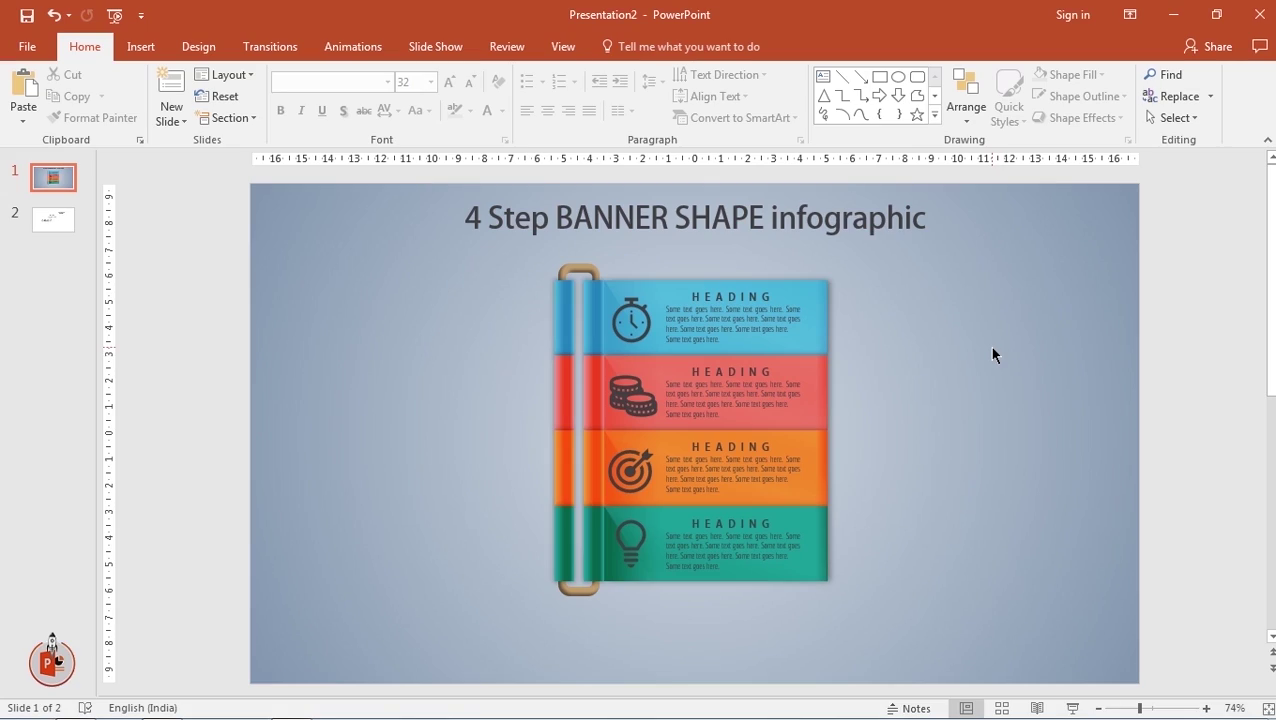